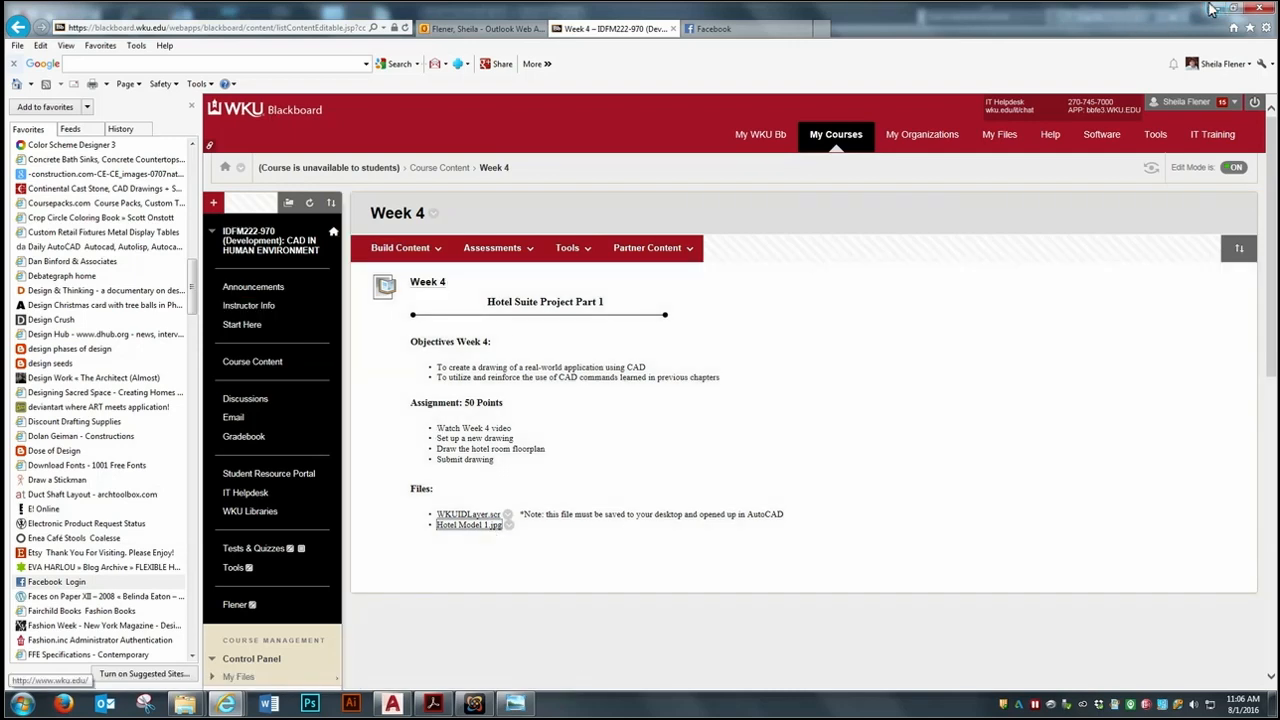
Switch to AutoCAD and create a new drawing from the acad template with the grid display turned off
click(1214, 8)
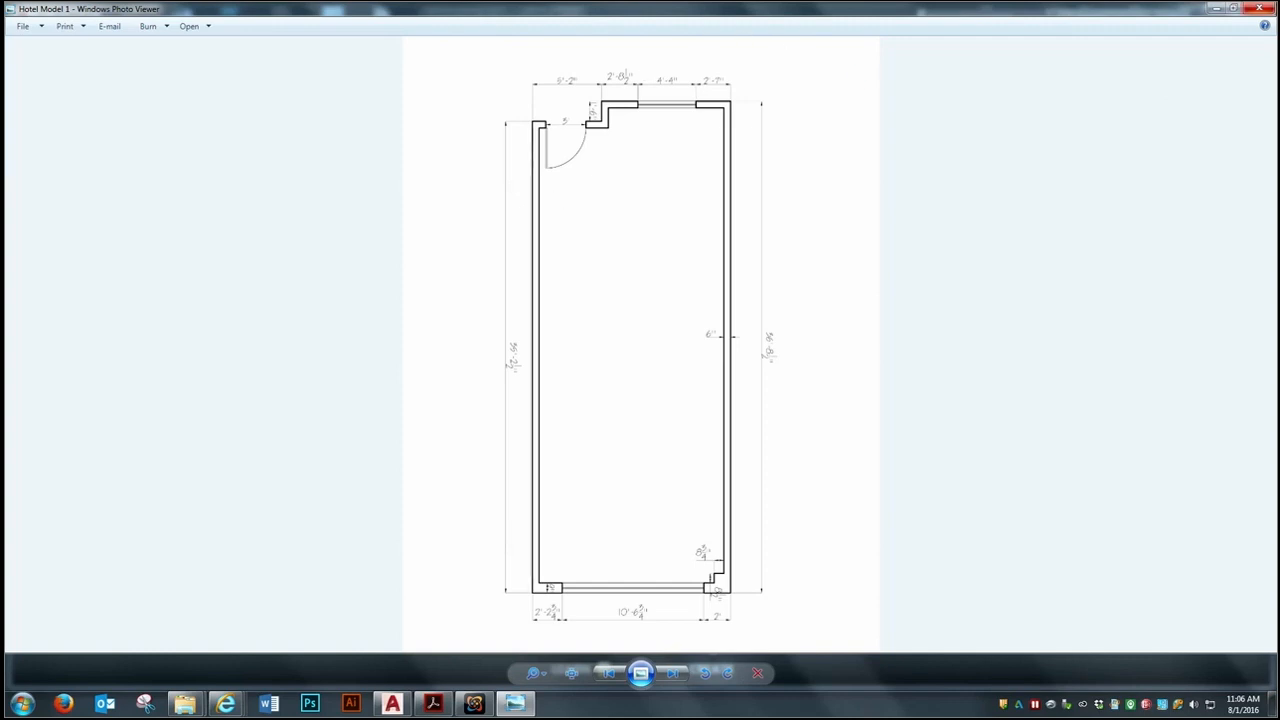
click(1213, 8)
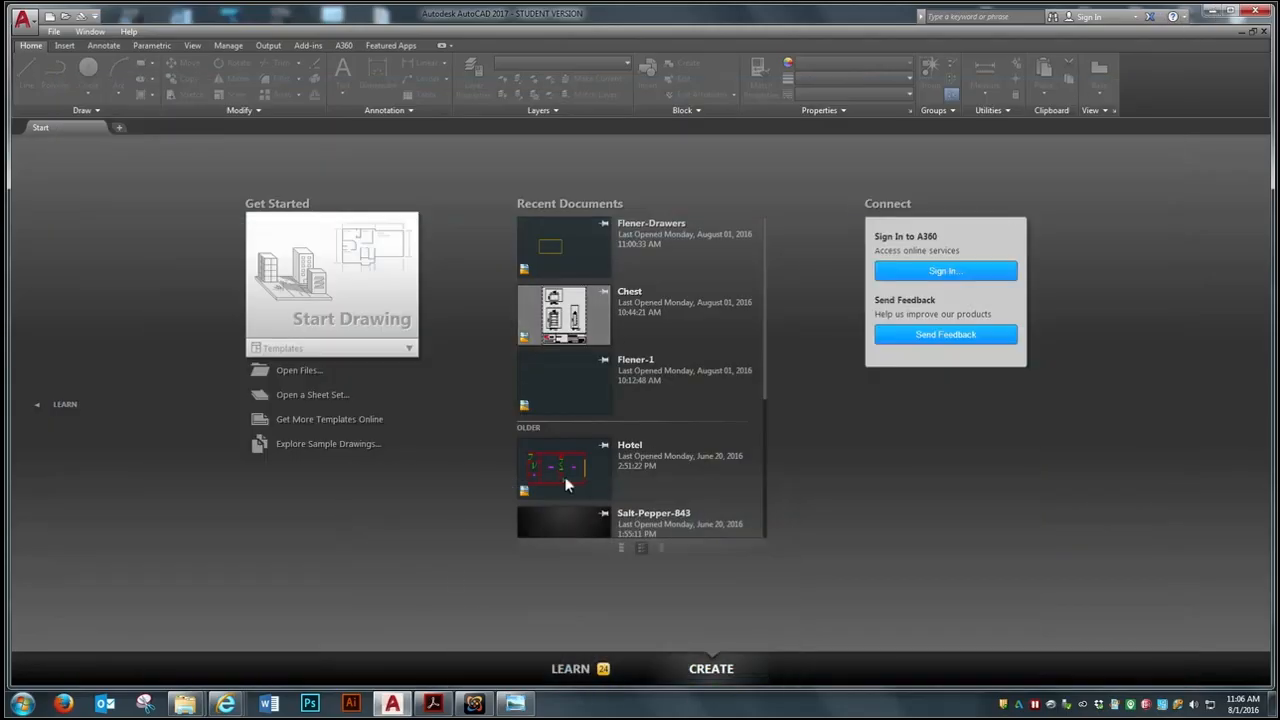
click(51, 32)
click(70, 46)
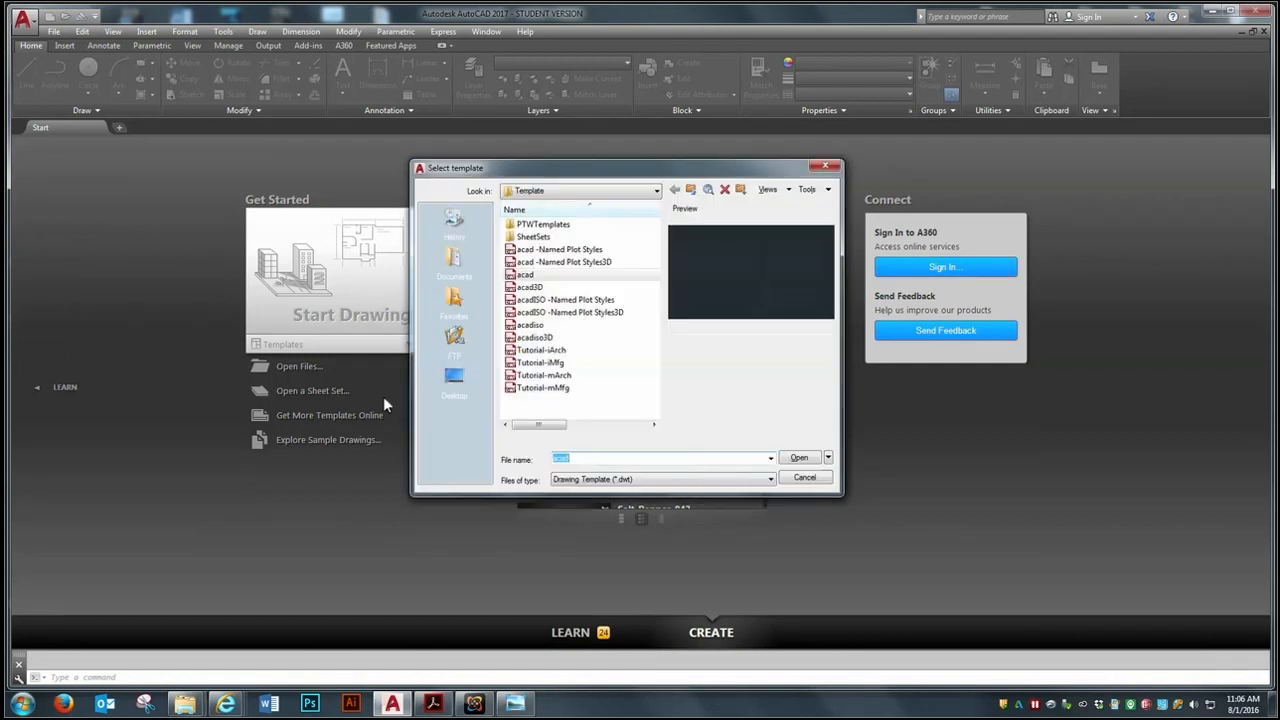
click(805, 460)
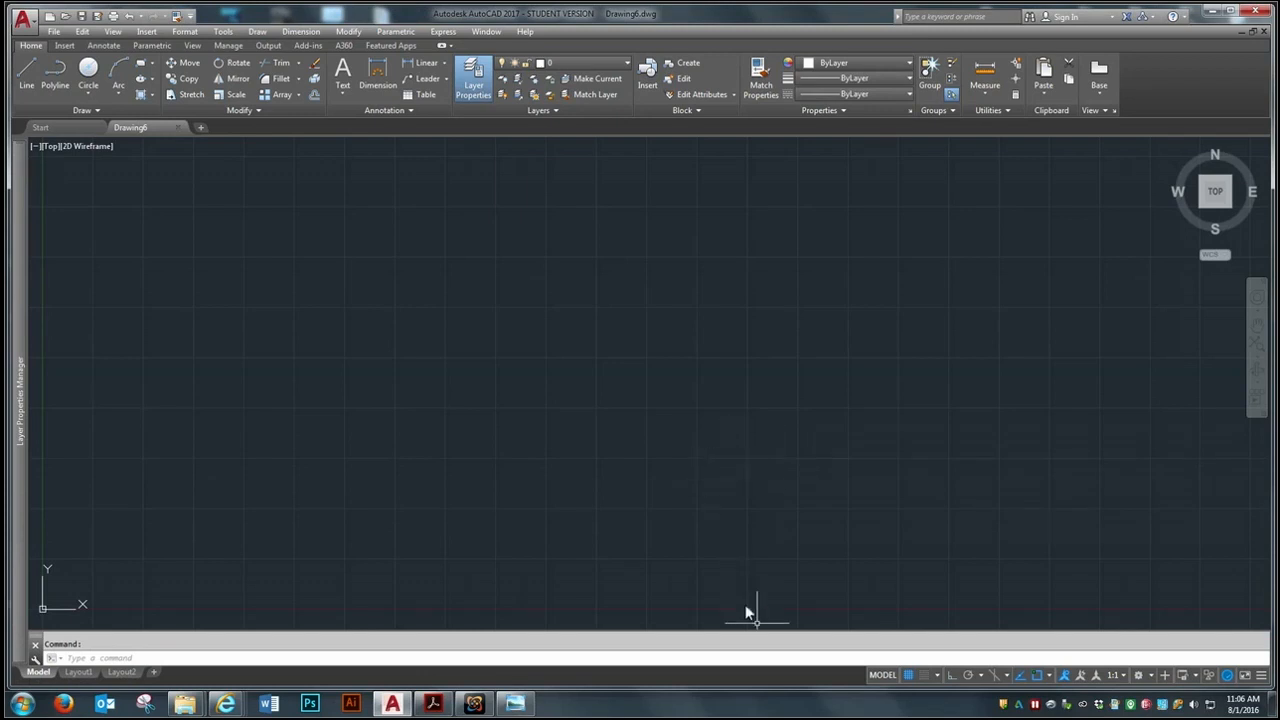
click(912, 675)
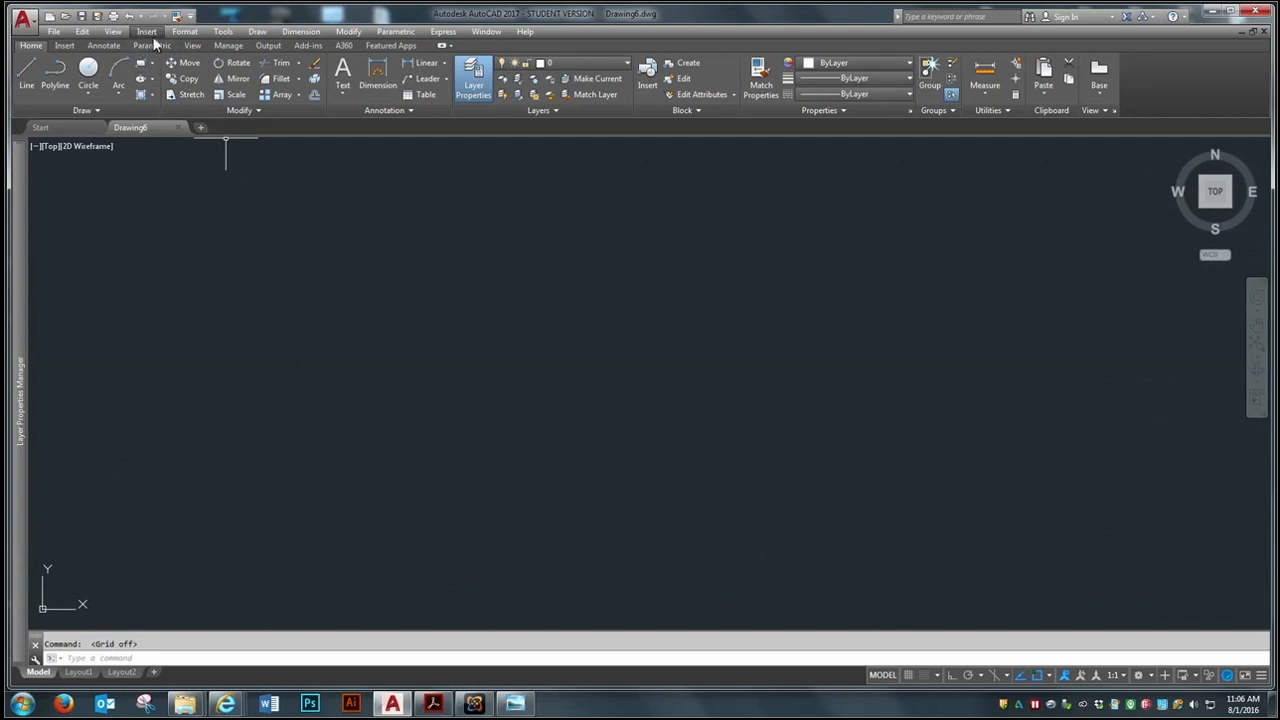
Set the drawing's length units to Architectural
click(186, 33)
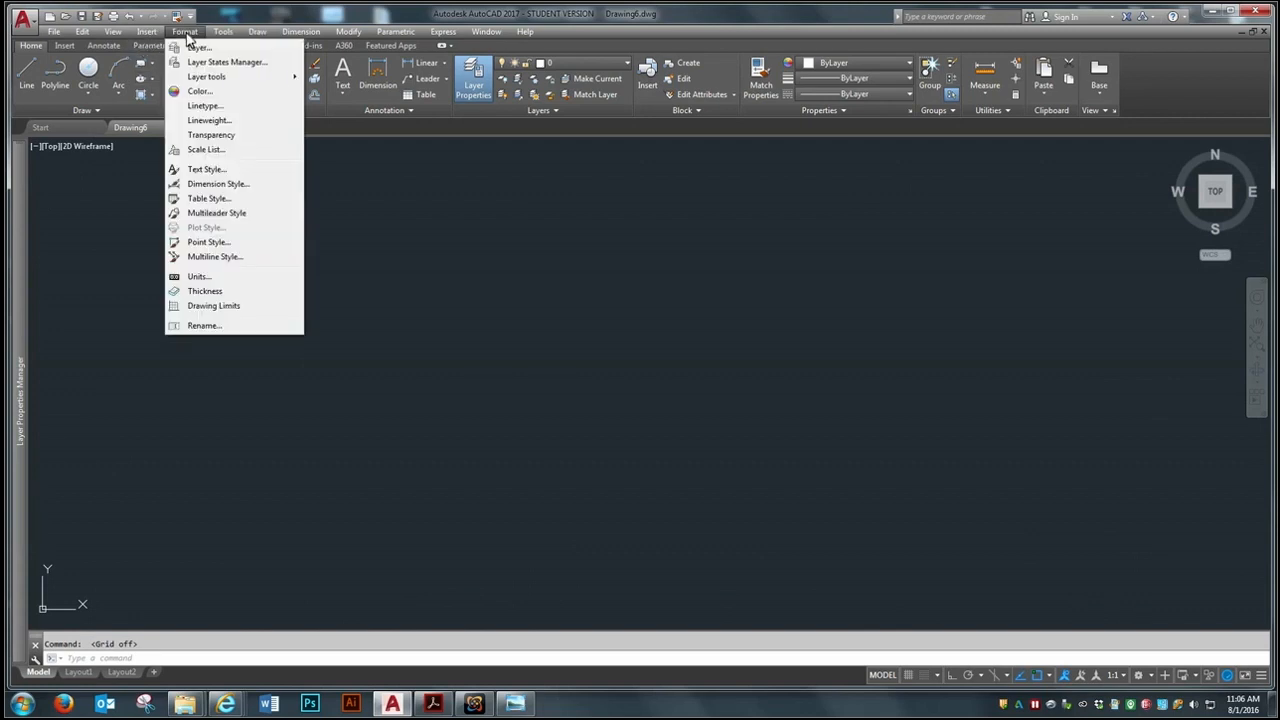
click(210, 277)
click(552, 265)
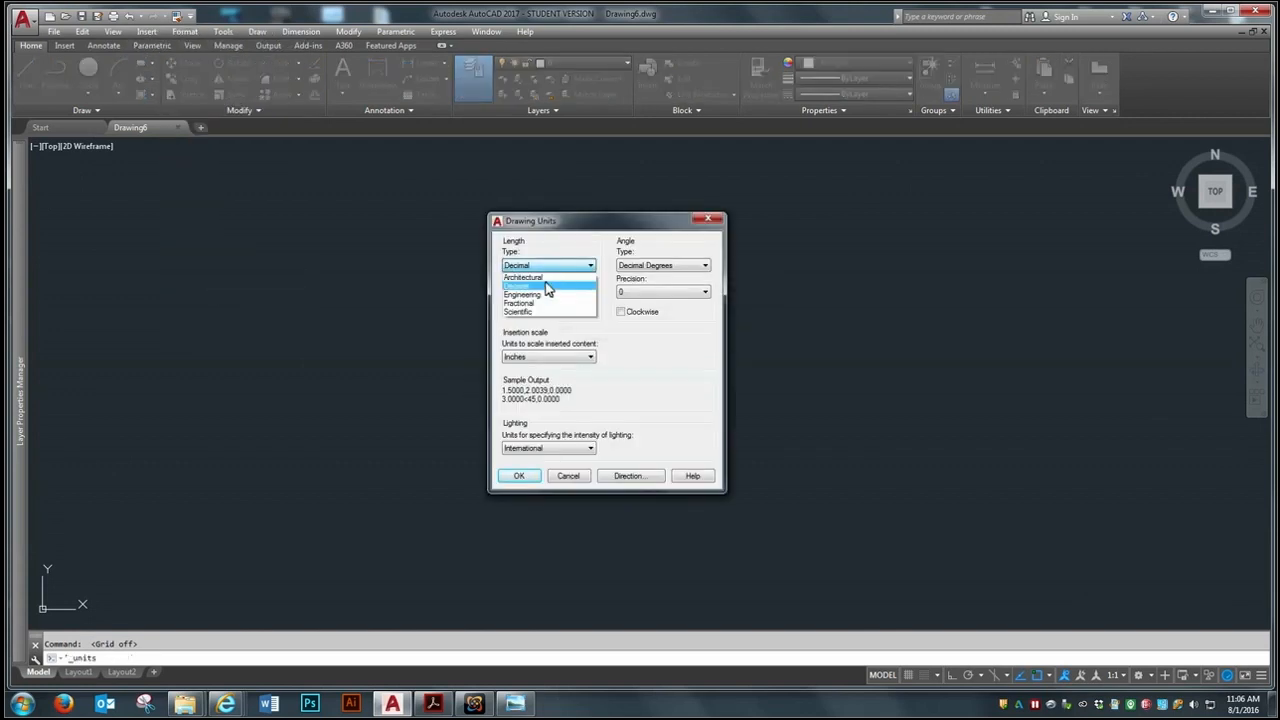
click(548, 277)
click(519, 476)
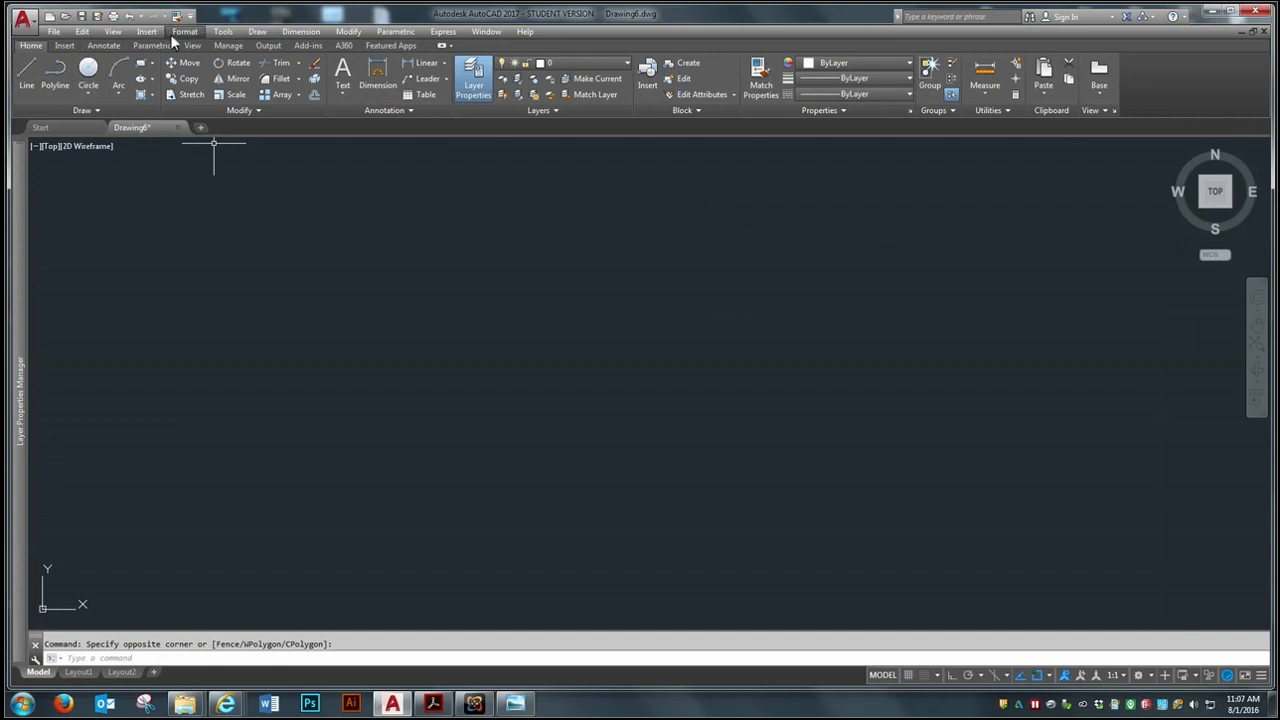
Set the drawing limits with the default lower-left corner and the upper-right corner at 40',40'
click(174, 35)
click(209, 305)
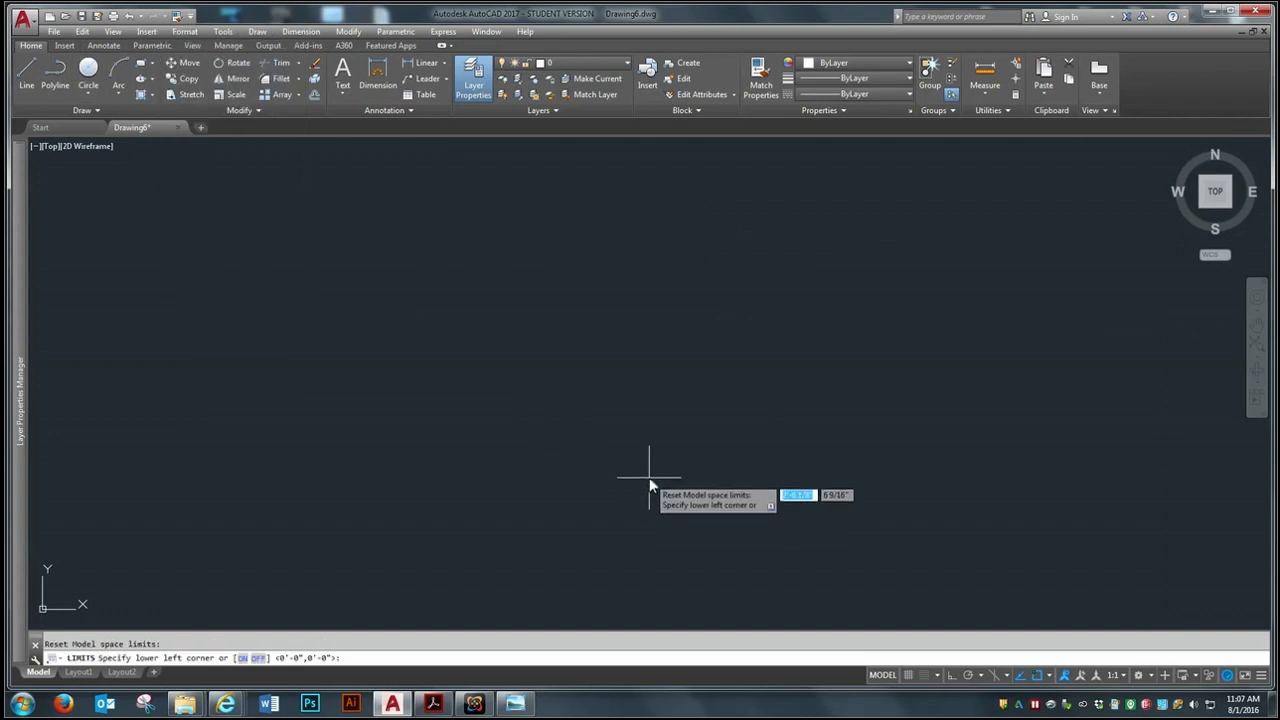
key(Return)
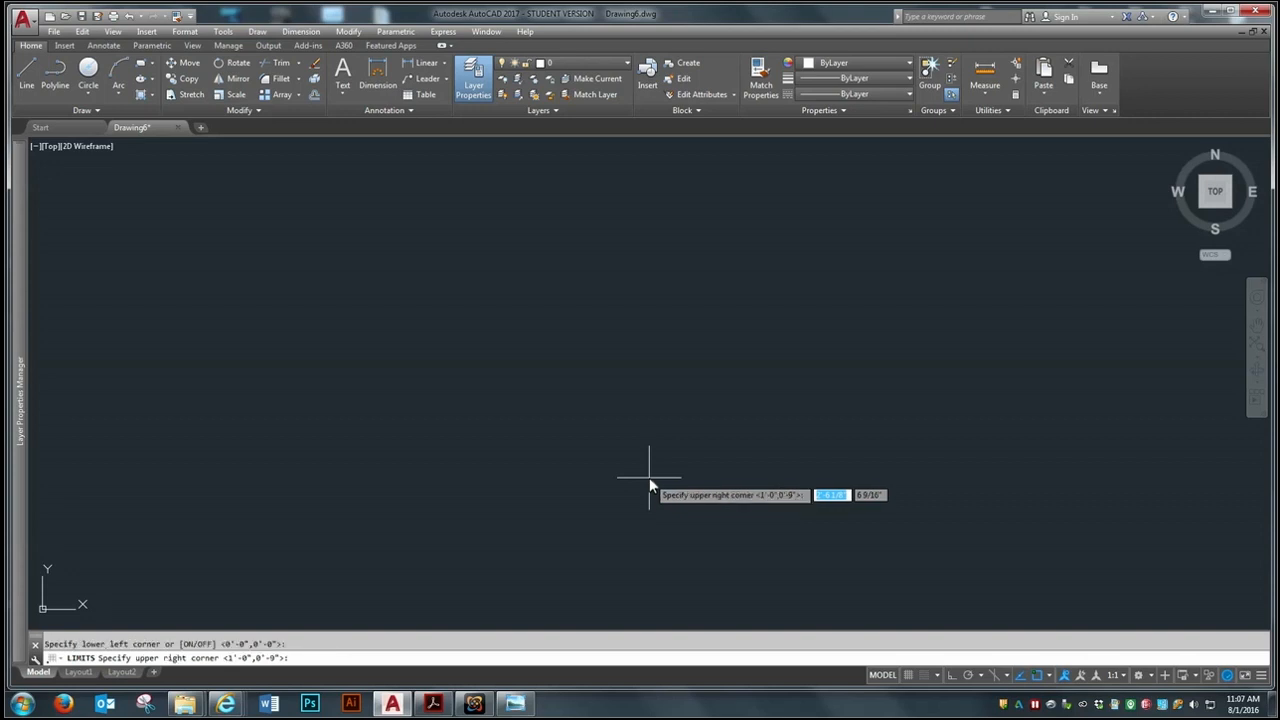
text(40)
key(Tab)
text(40)
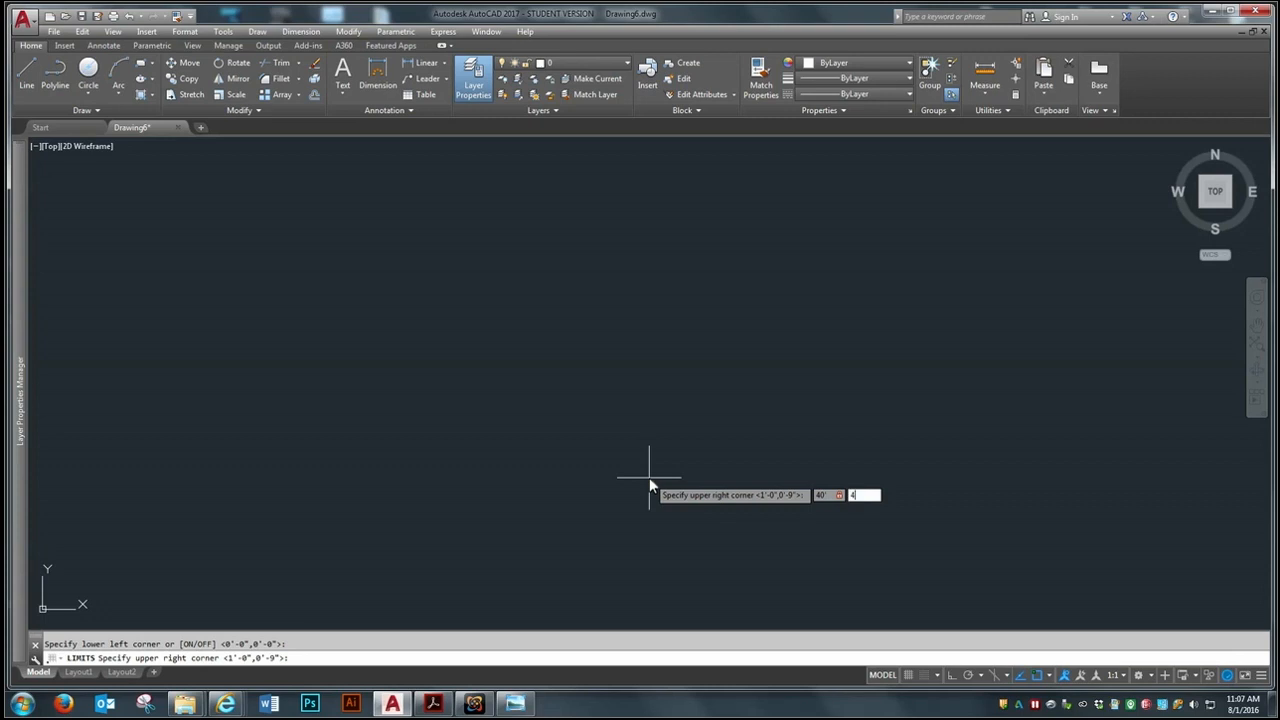
key(Return)
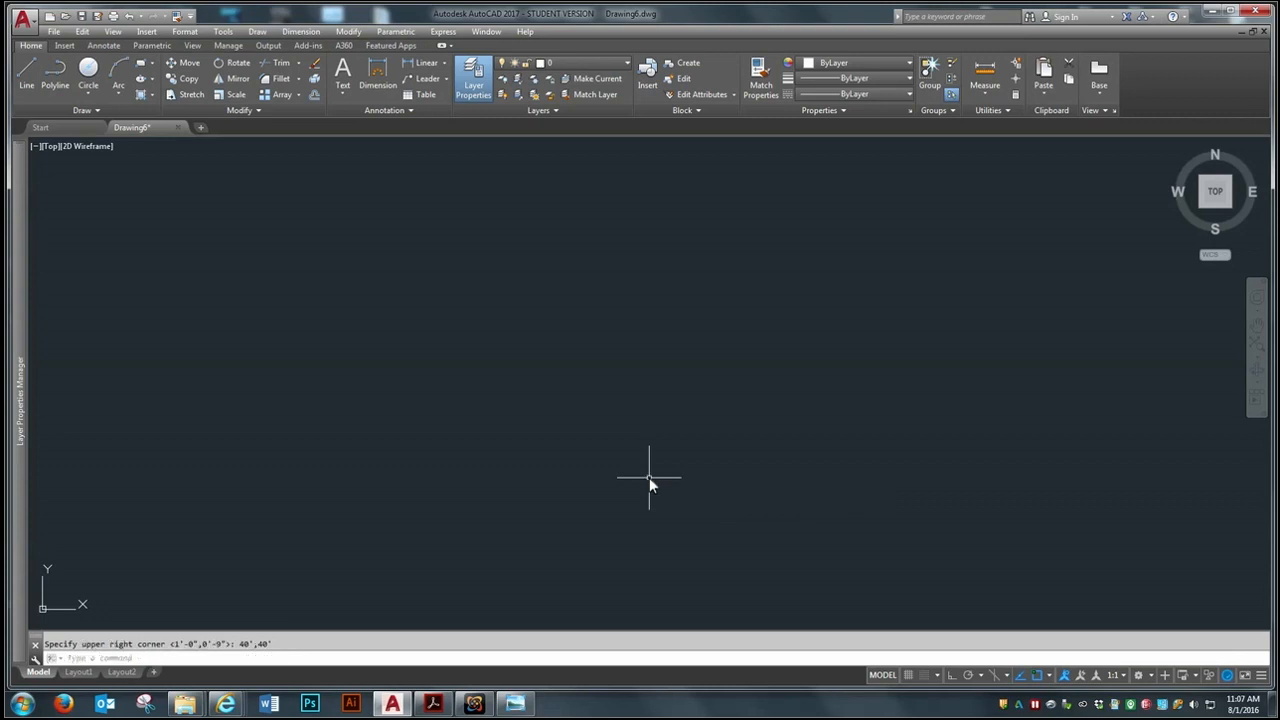
Zoom with the All option to fit the new drawing limits
text(z)
key(Return)
text(a)
key(Return)
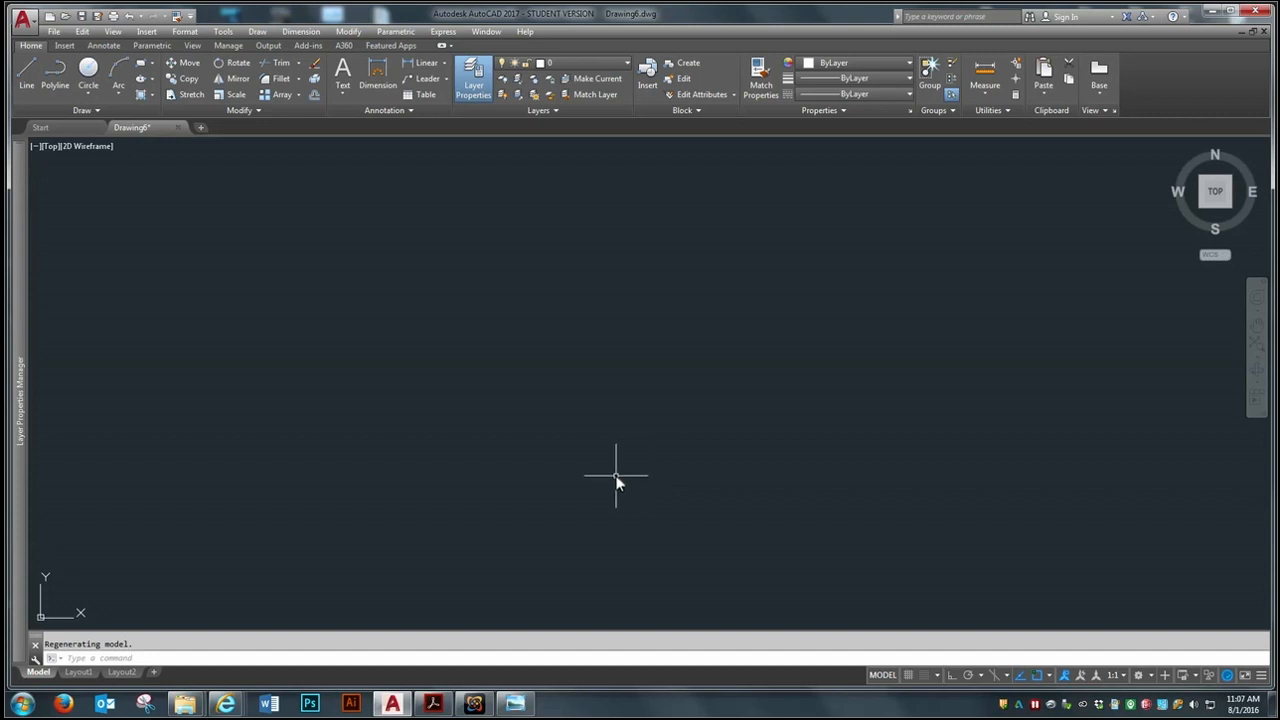
Run the WKUIDLayer.scr script from the desktop to load the layer set into the drawing
click(571, 63)
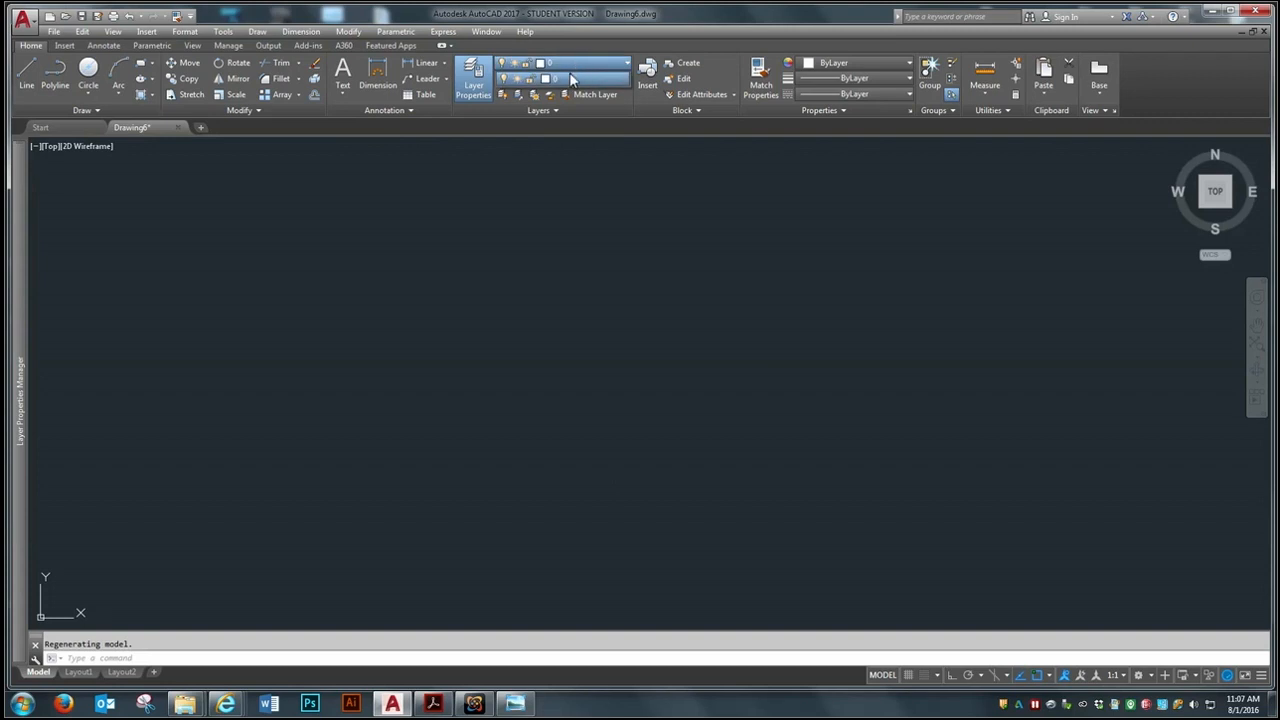
click(518, 190)
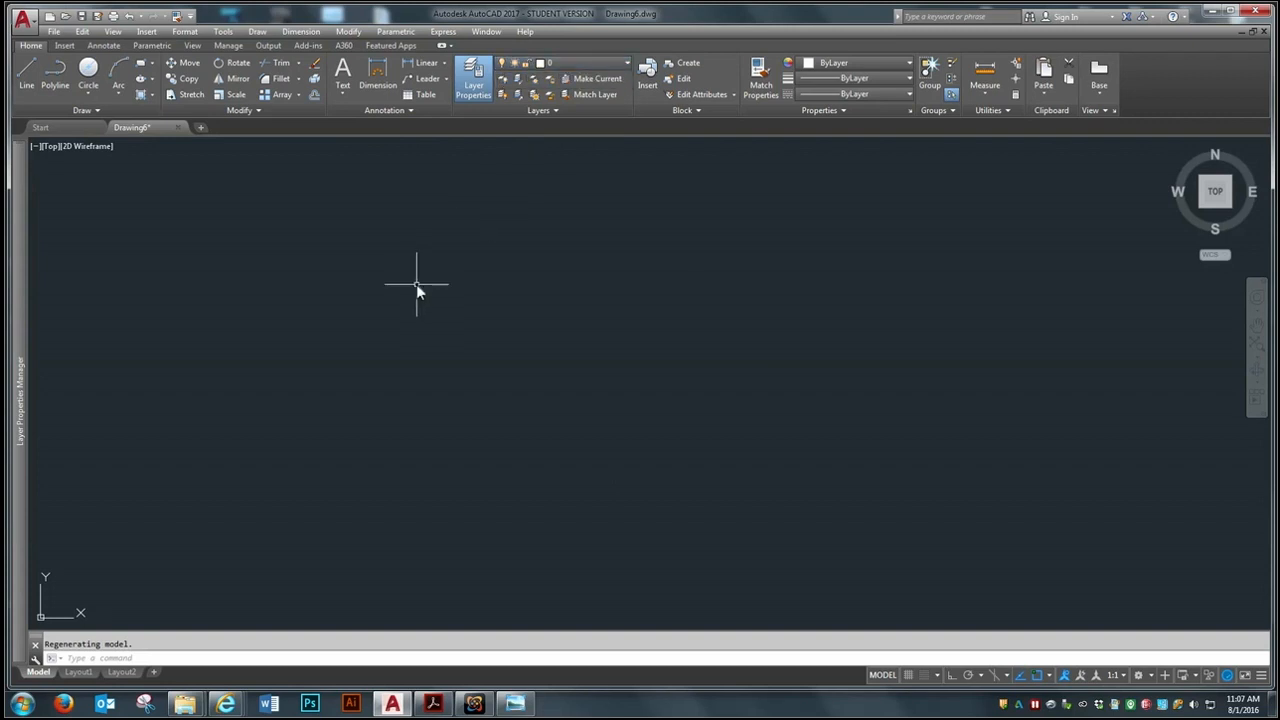
text(script)
key(Return)
drag(844, 241, 873, 438)
click(575, 432)
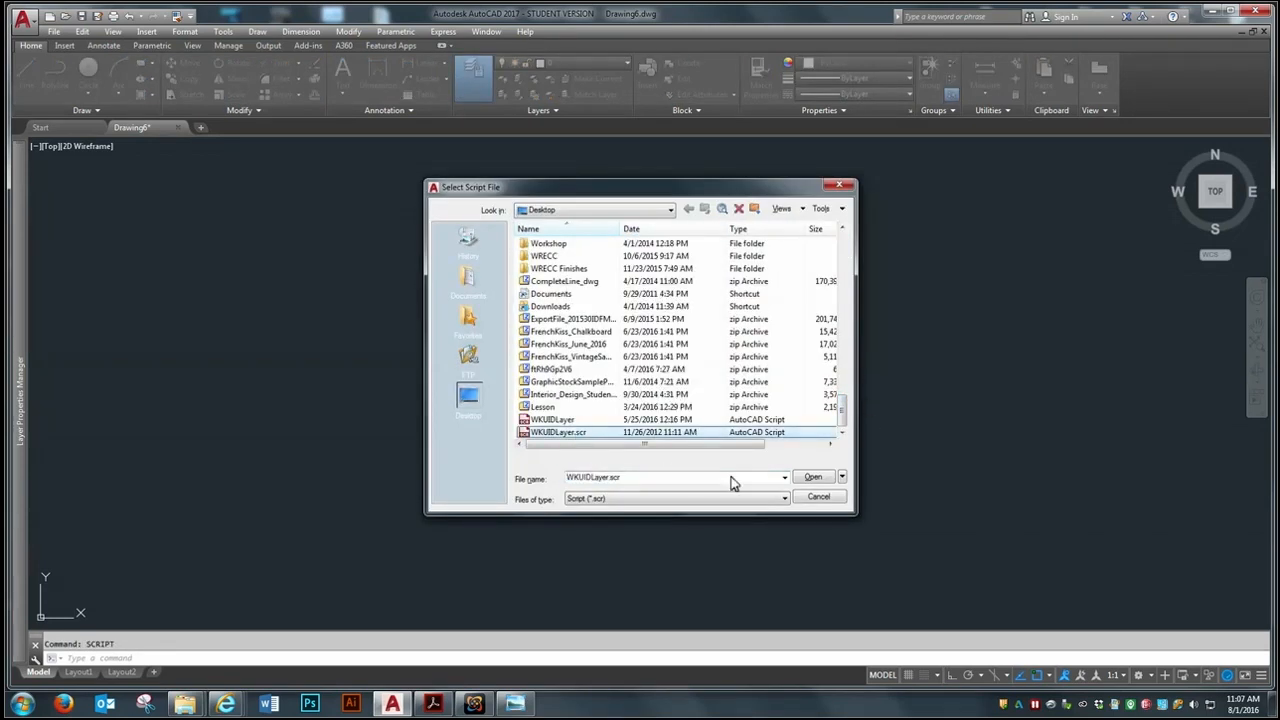
click(813, 478)
key(Escape)
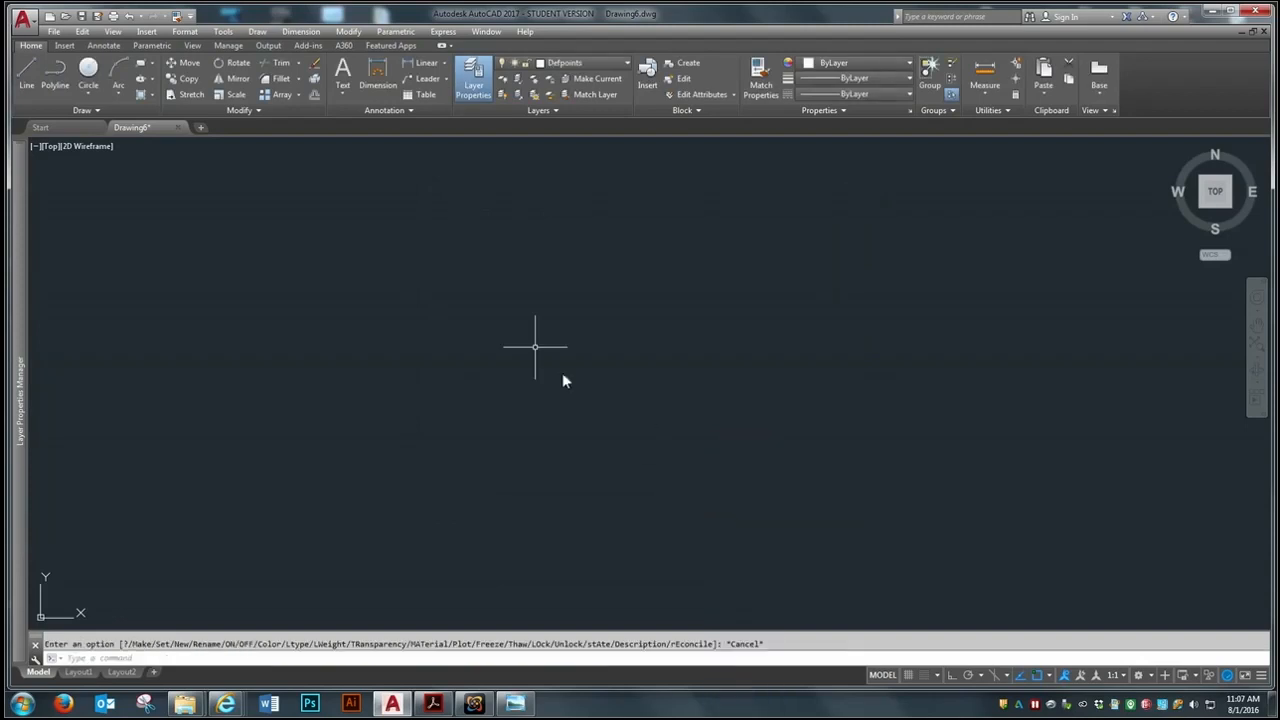
On layer A-Wall-Ext with ortho on, draw a horizontal wall line 36'8-1/2" to the right from the drawing's upper left area
click(621, 65)
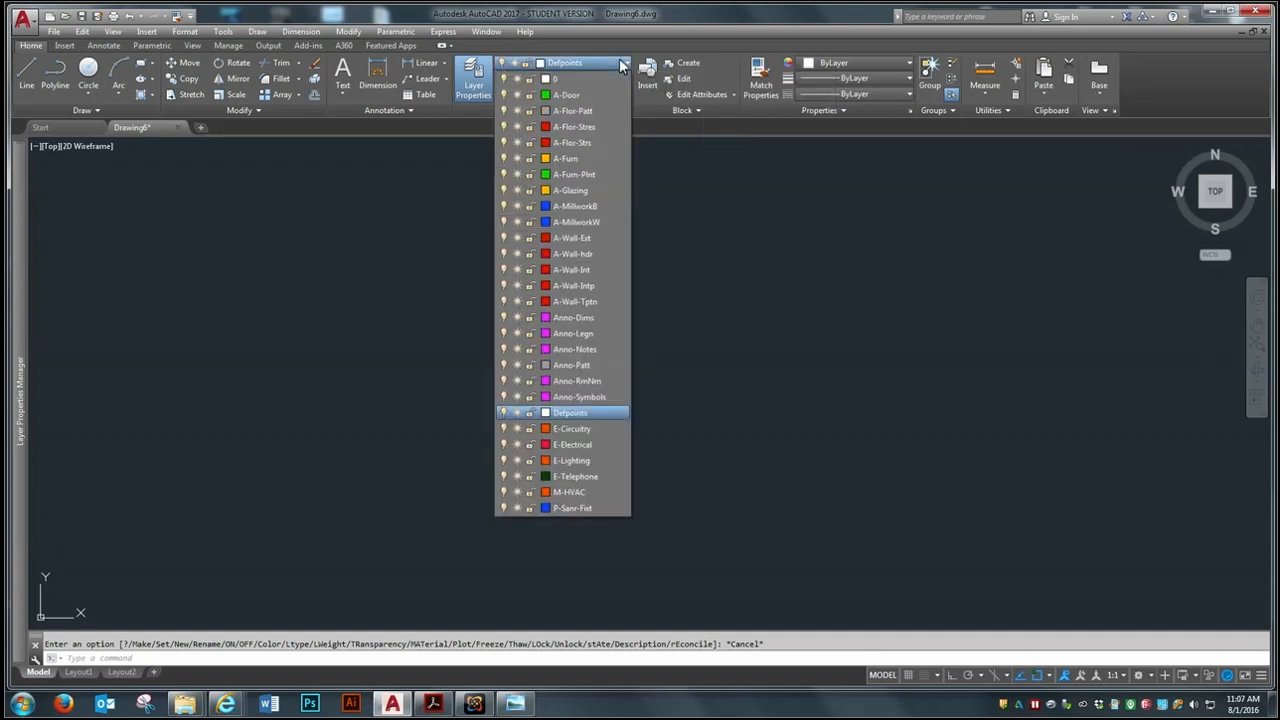
click(578, 238)
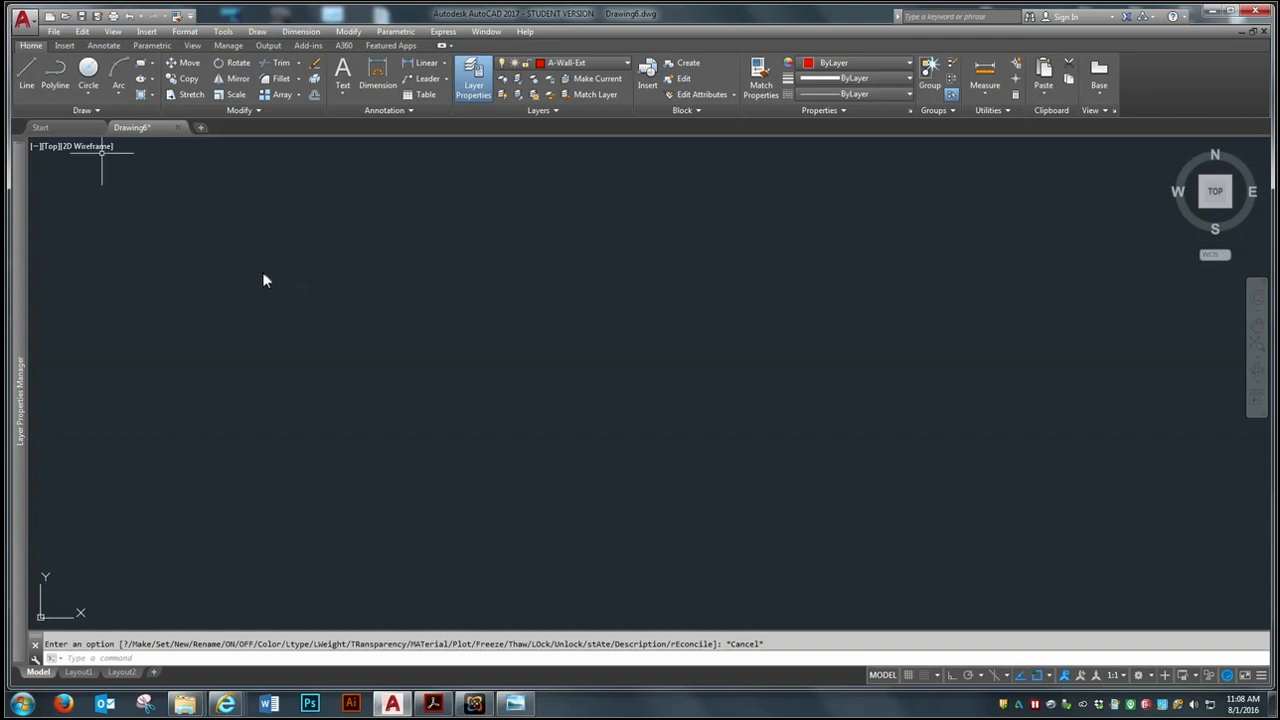
click(27, 72)
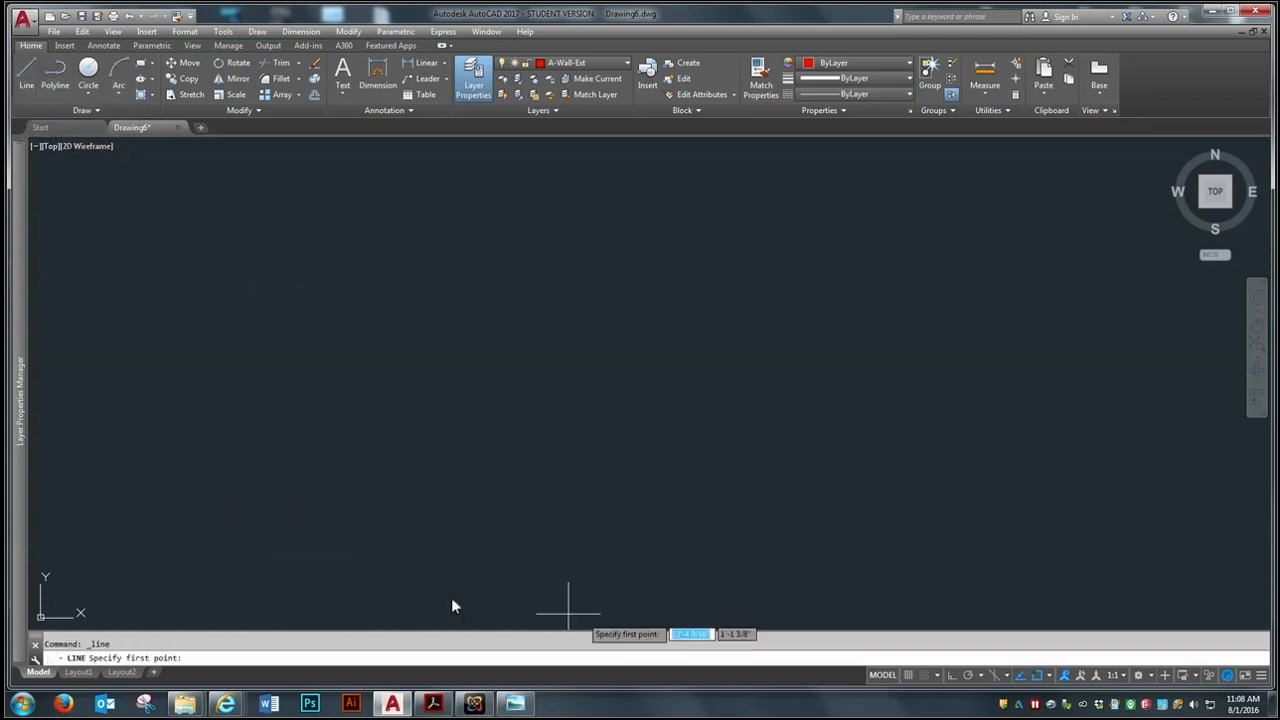
click(952, 678)
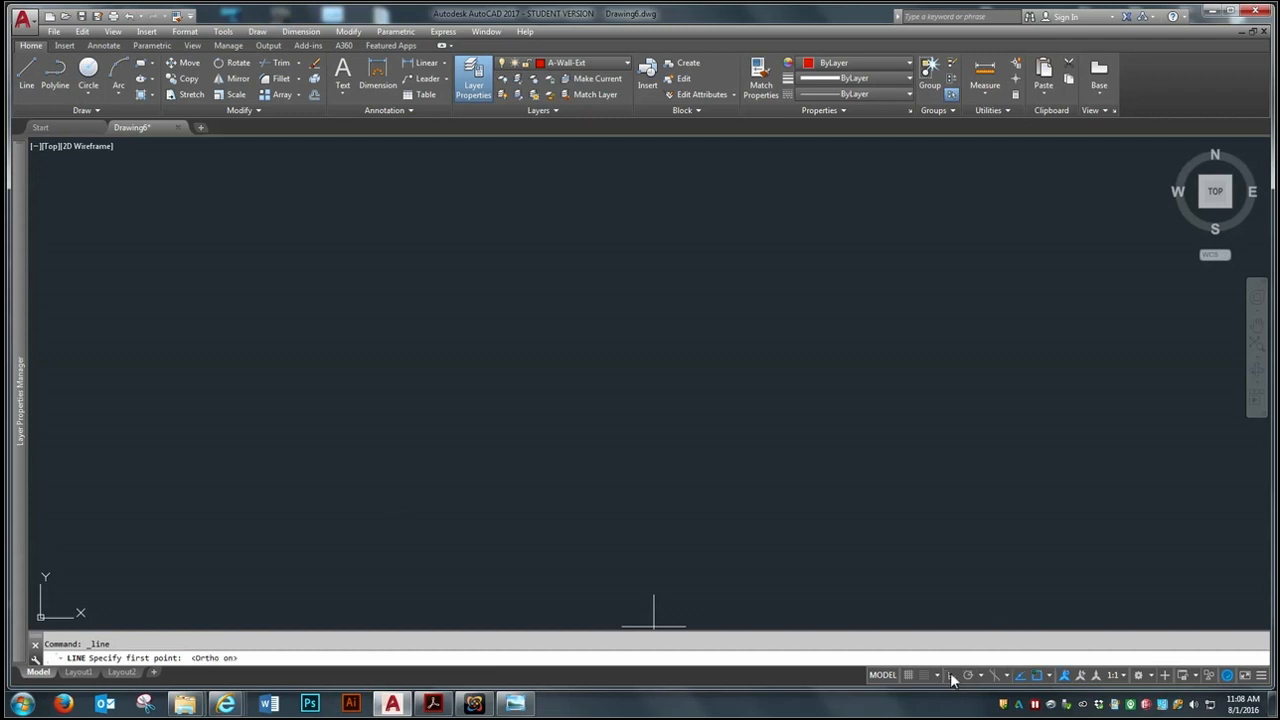
click(151, 262)
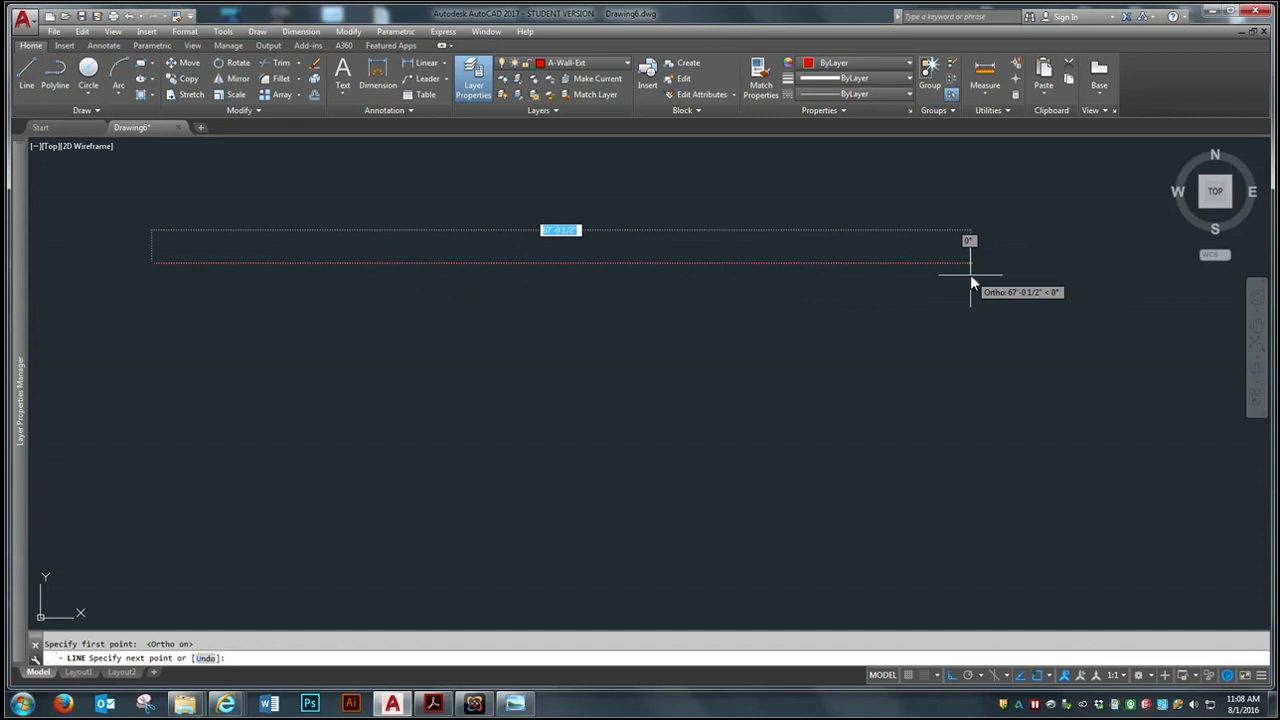
text(36)
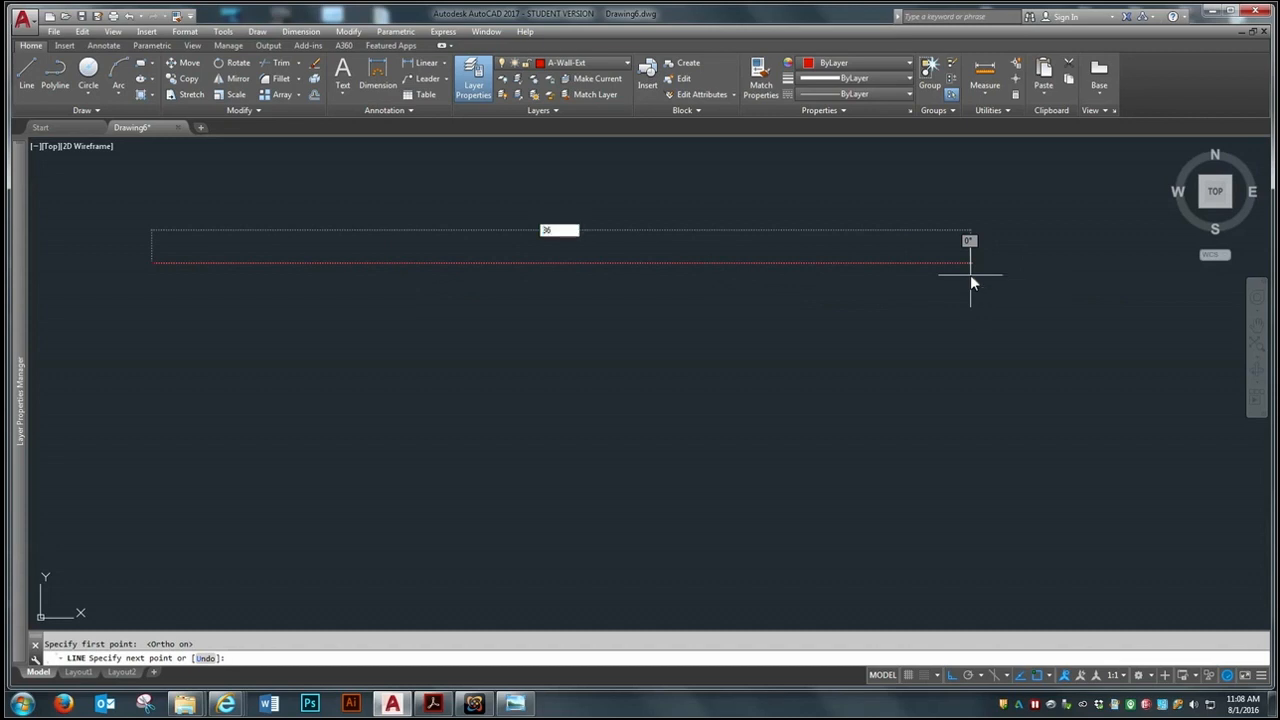
text('8-1/2)
key(Return)
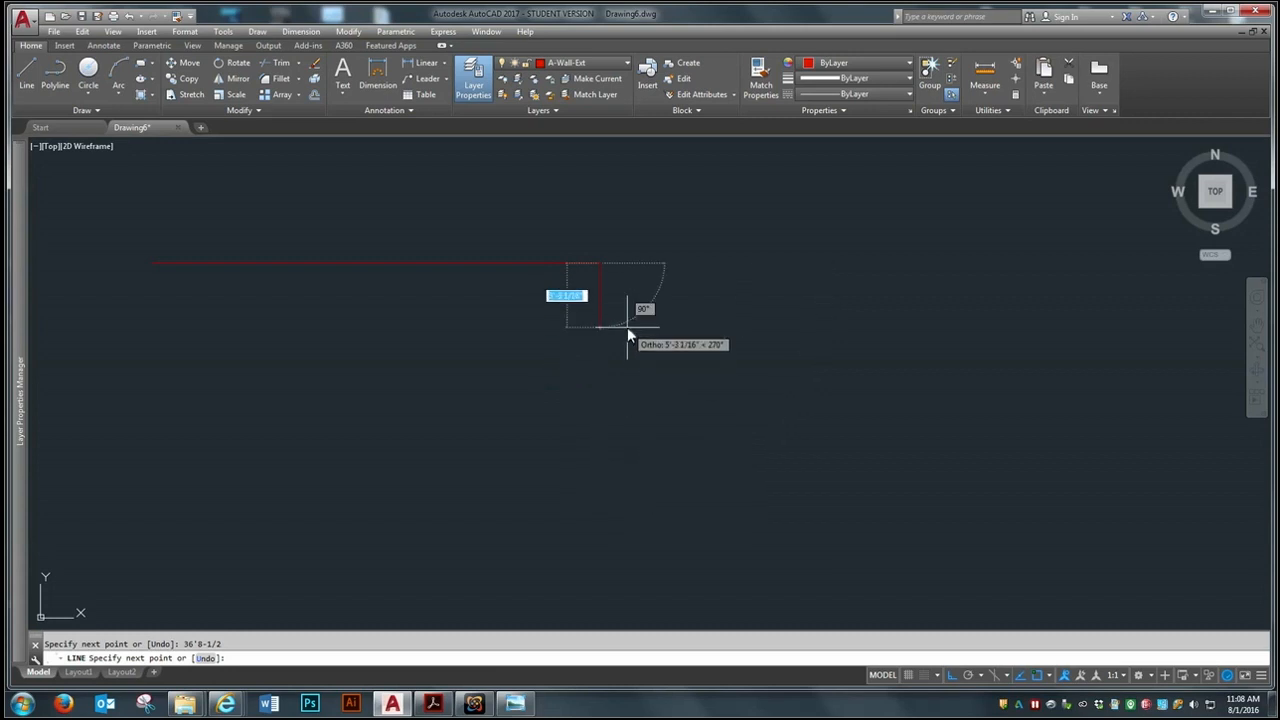
Continue the wall line 2' straight down from its right end and finish the line
text(2)
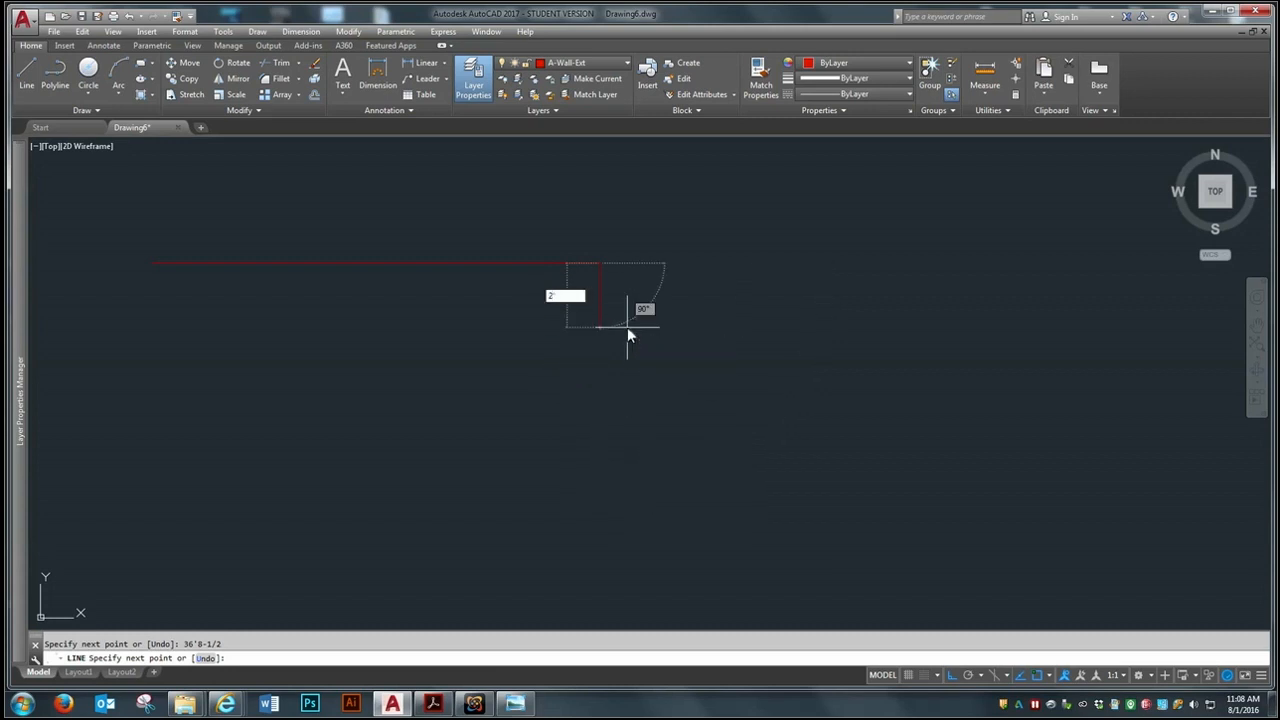
text(')
key(Return)
key(Return)
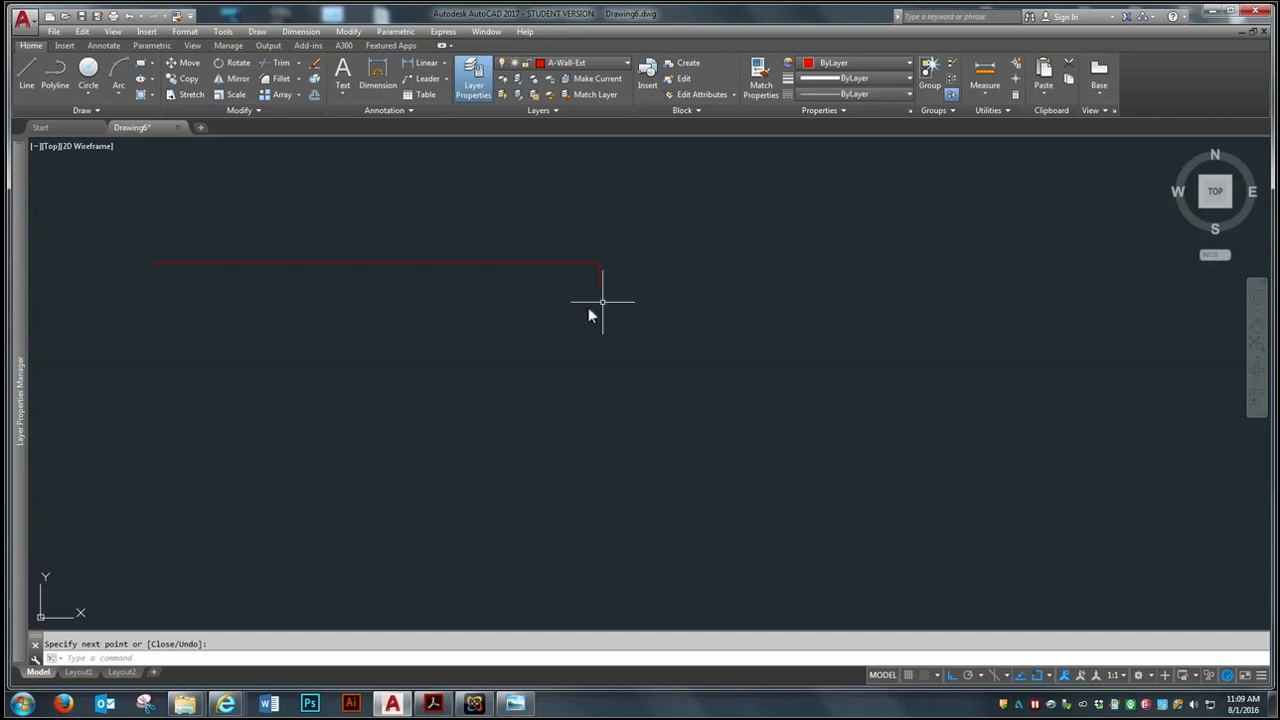
On layer A-Glazing, draw a window line 10'6-3/4" straight down from the lower end of the short wall segment
click(627, 63)
click(572, 191)
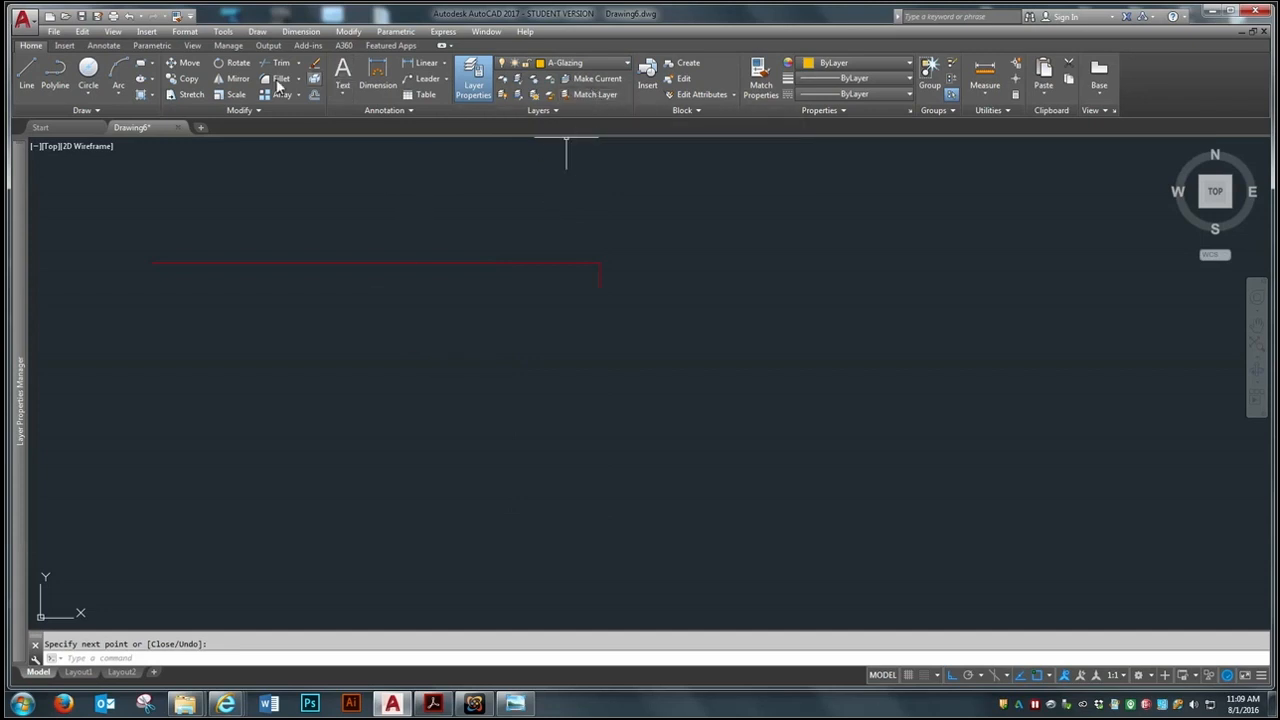
click(27, 67)
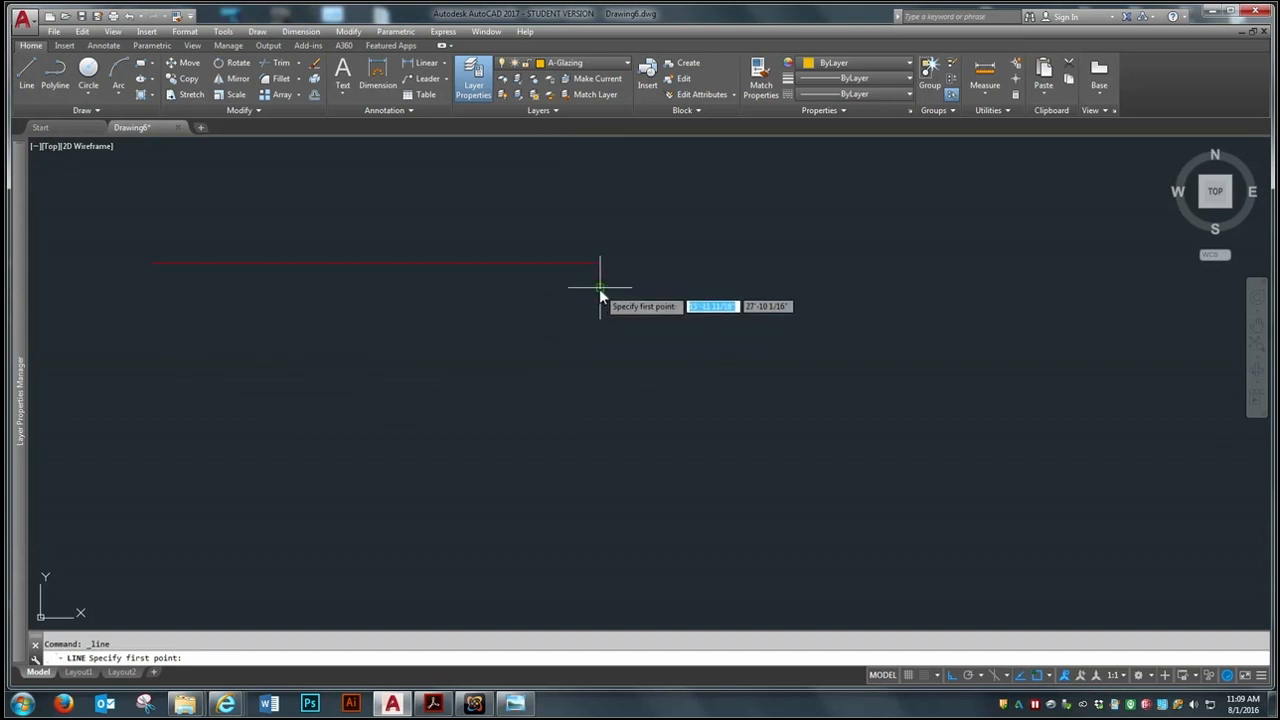
scroll(597, 291, up, 2)
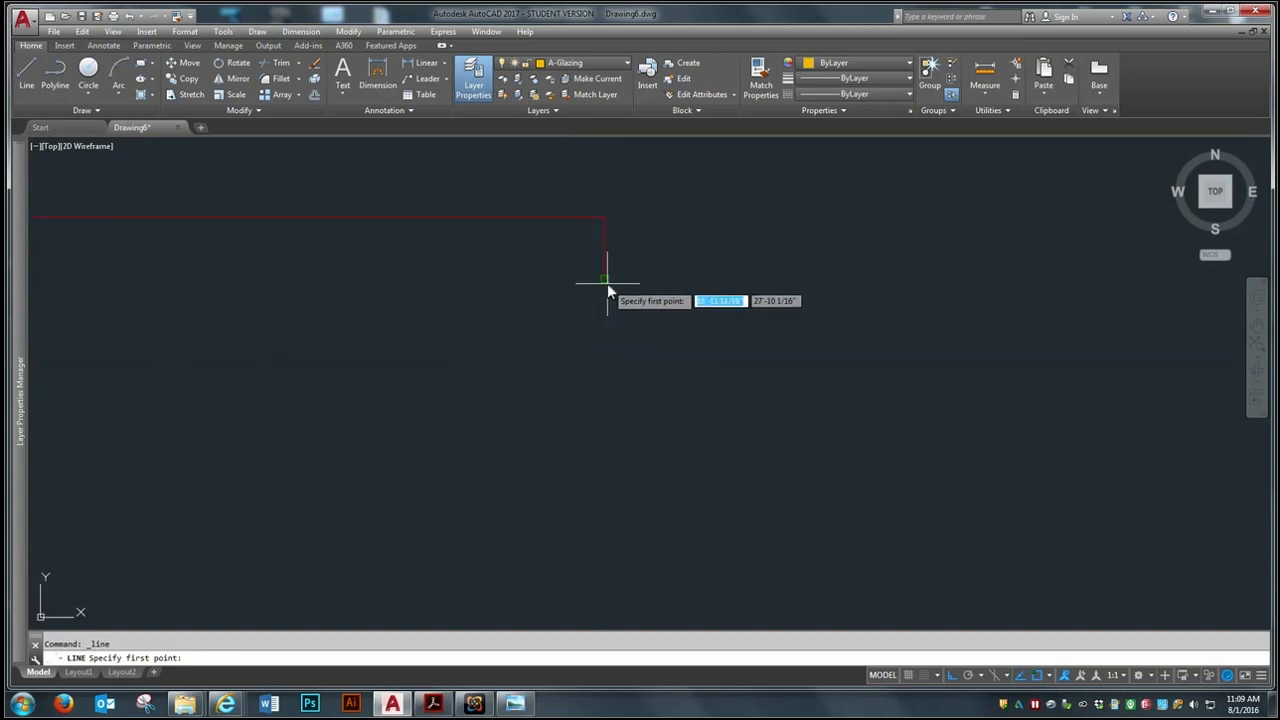
click(607, 279)
scroll(612, 280, down, 2)
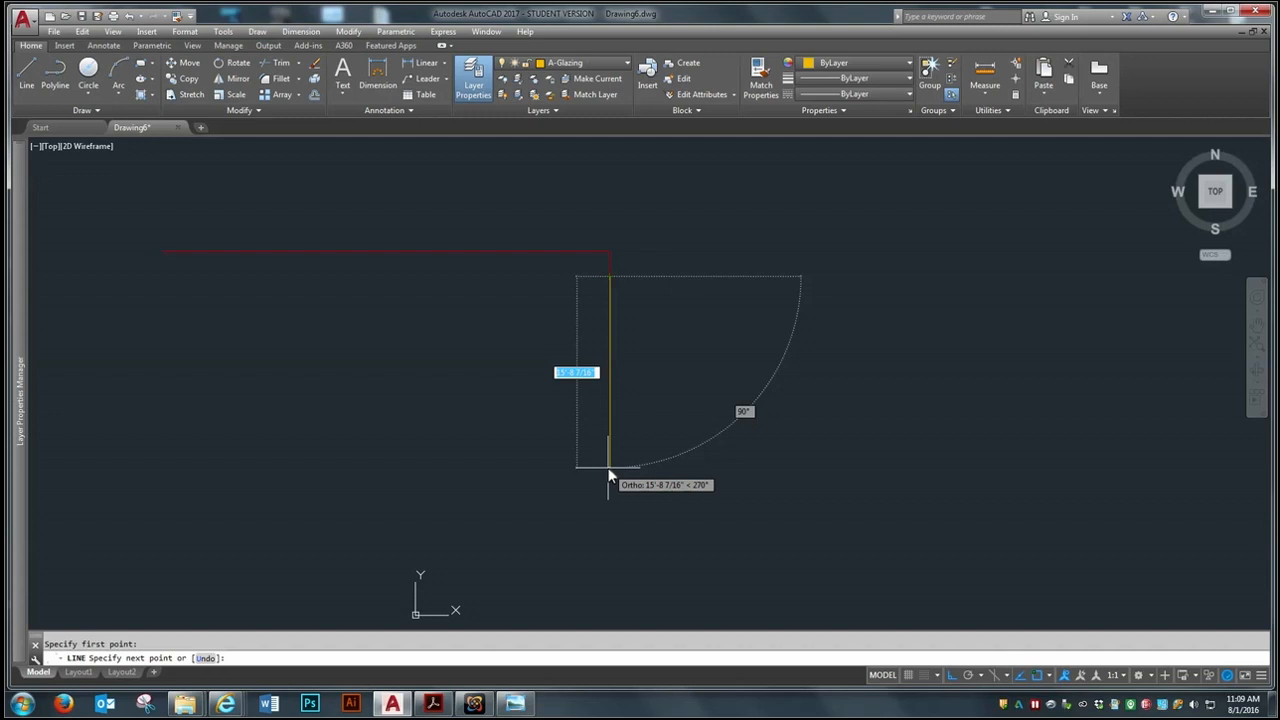
text(10'6-)
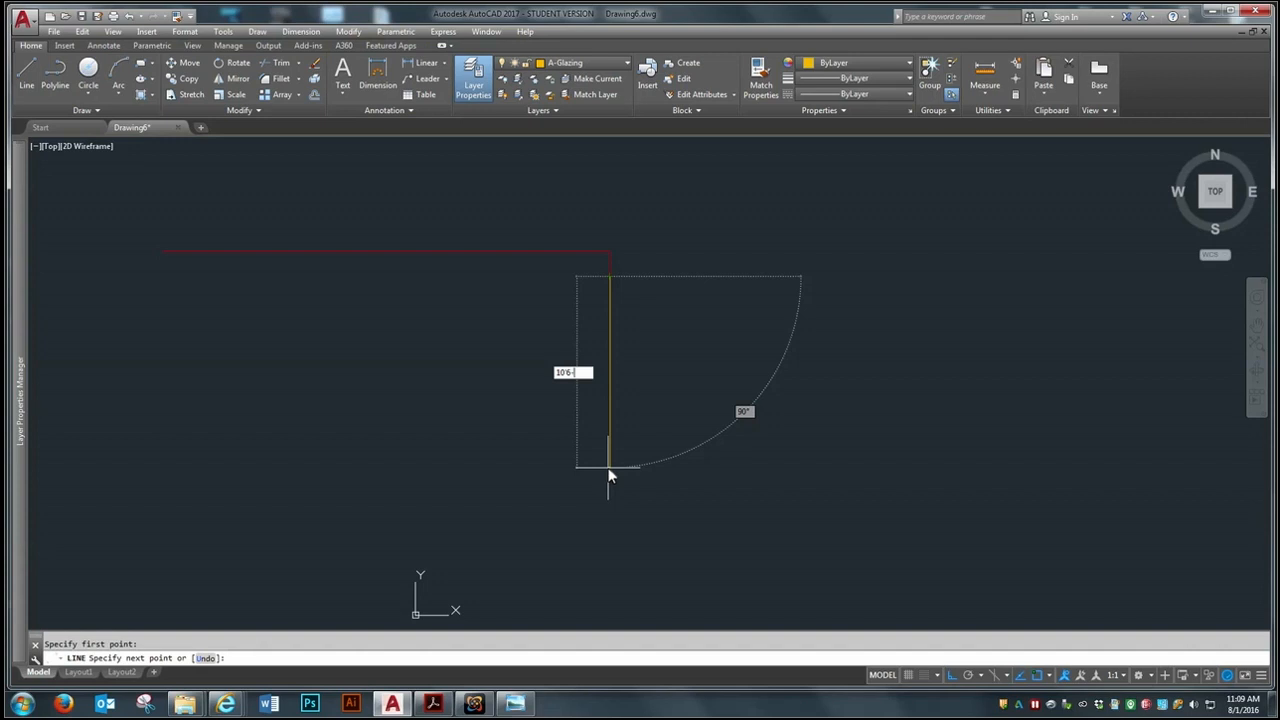
text(3/4)
key(Return)
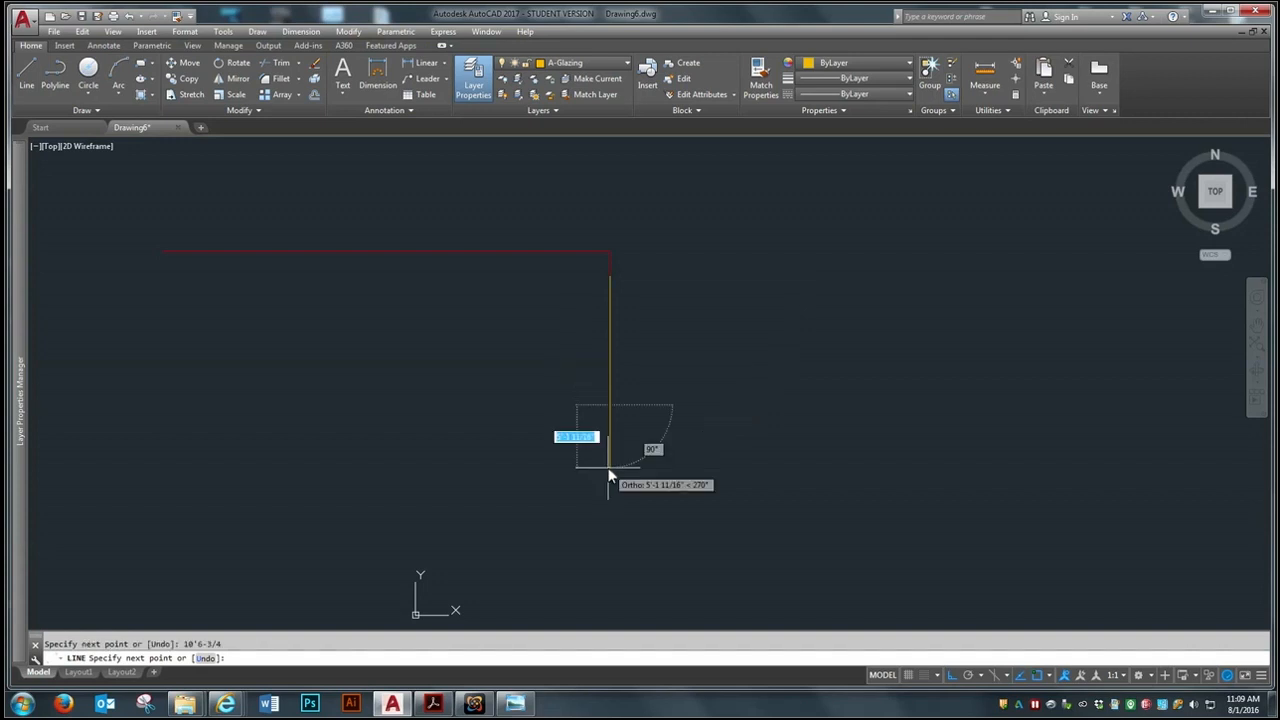
key(Return)
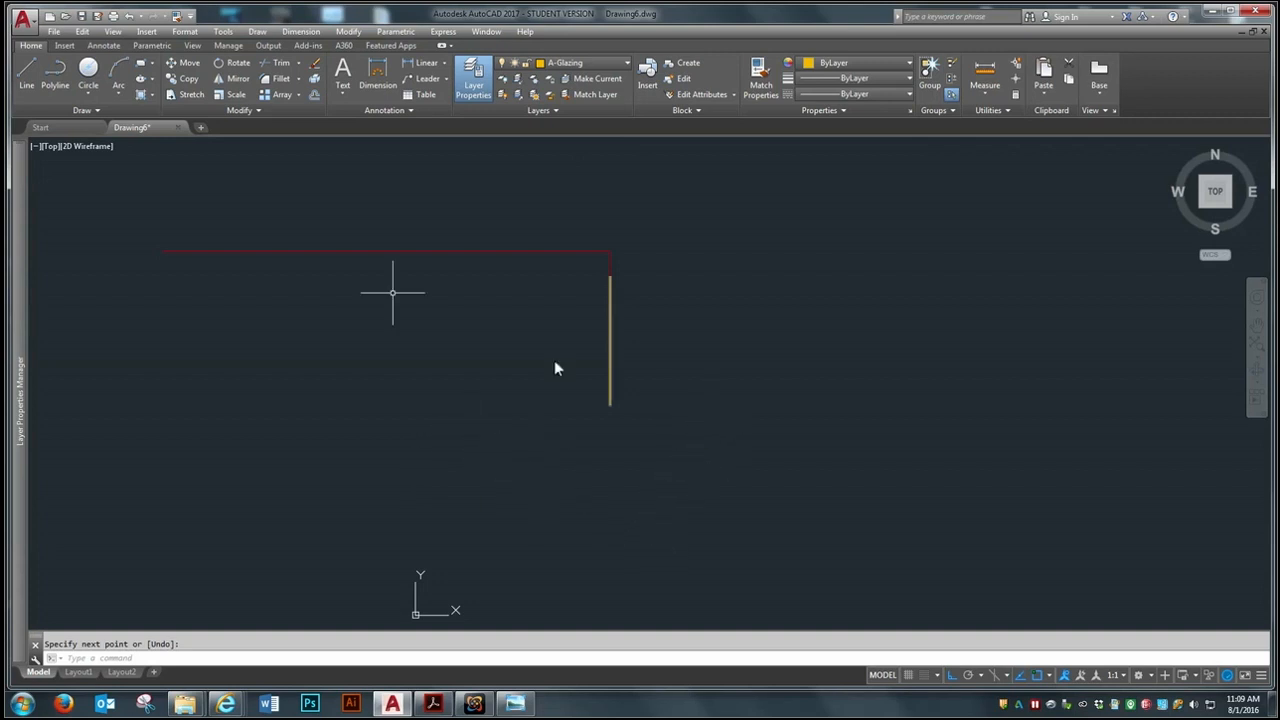
click(28, 68)
scroll(614, 408, up, 4)
click(610, 406)
scroll(649, 379, down, 4)
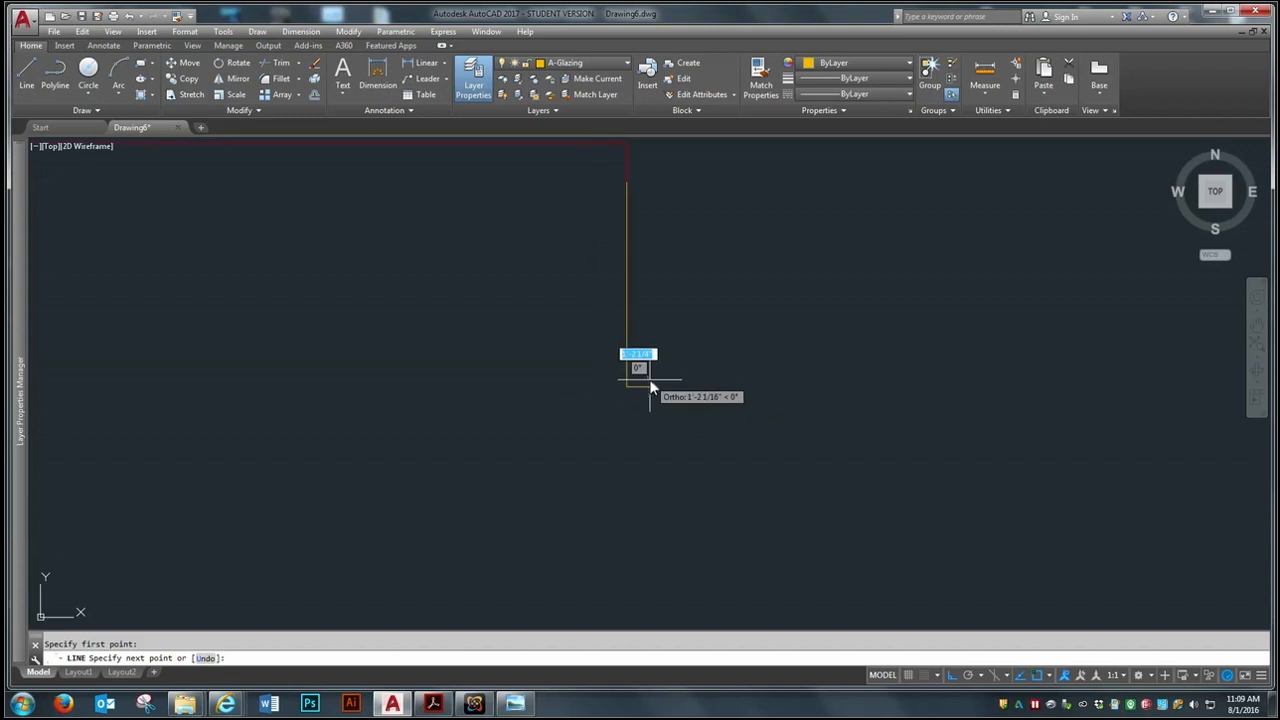
On layer A-Wall-Ext, draw a wall line 2'2-3/4" straight down from the lower end of the window line
click(619, 66)
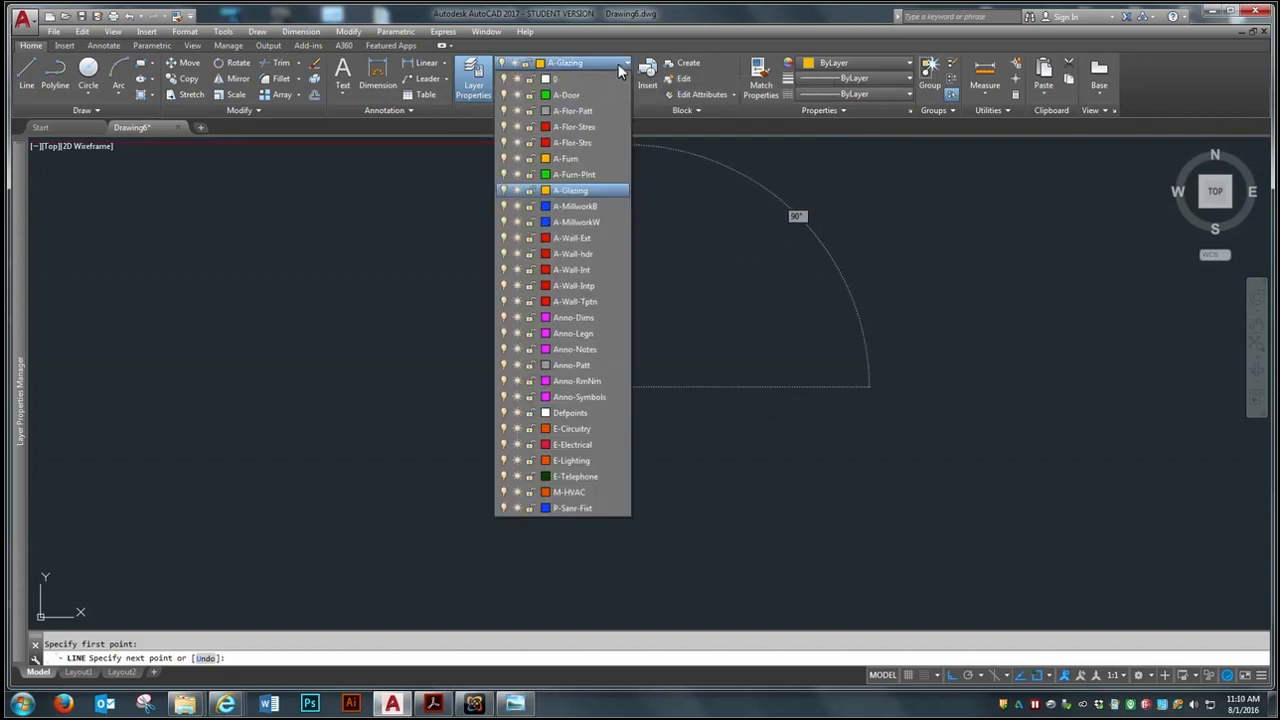
click(583, 239)
scroll(590, 360, down, 3)
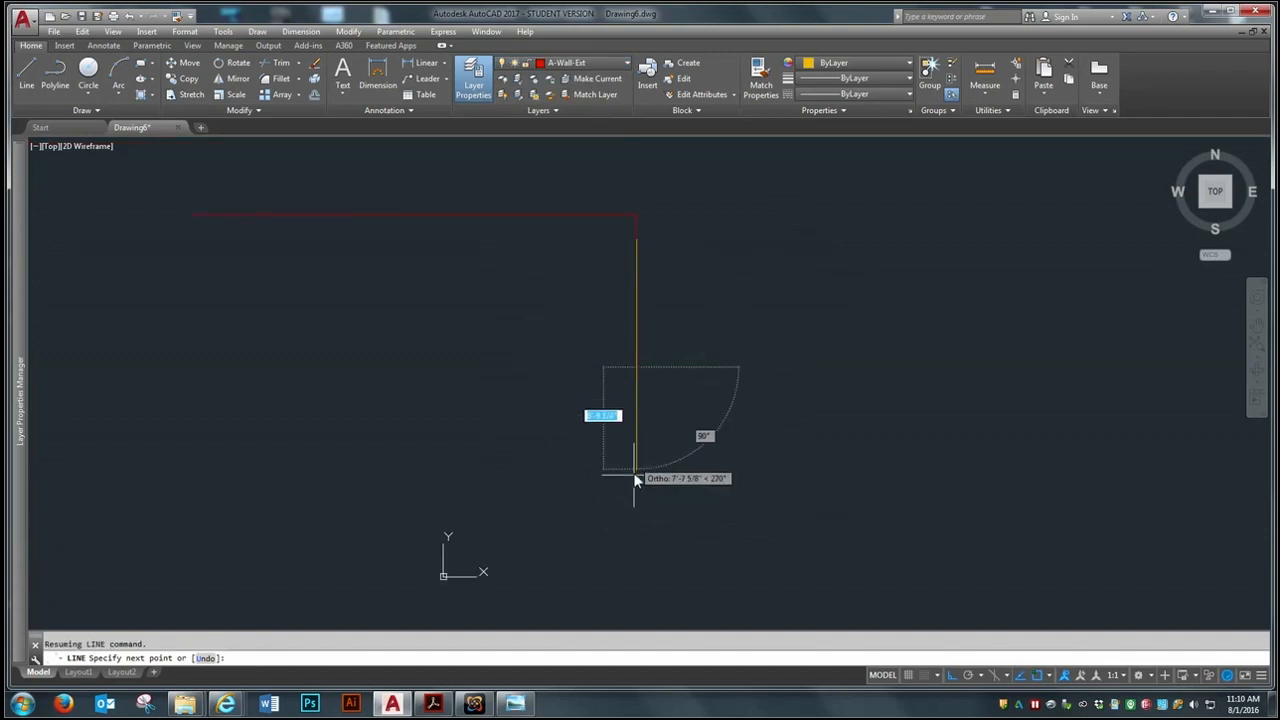
key(Escape)
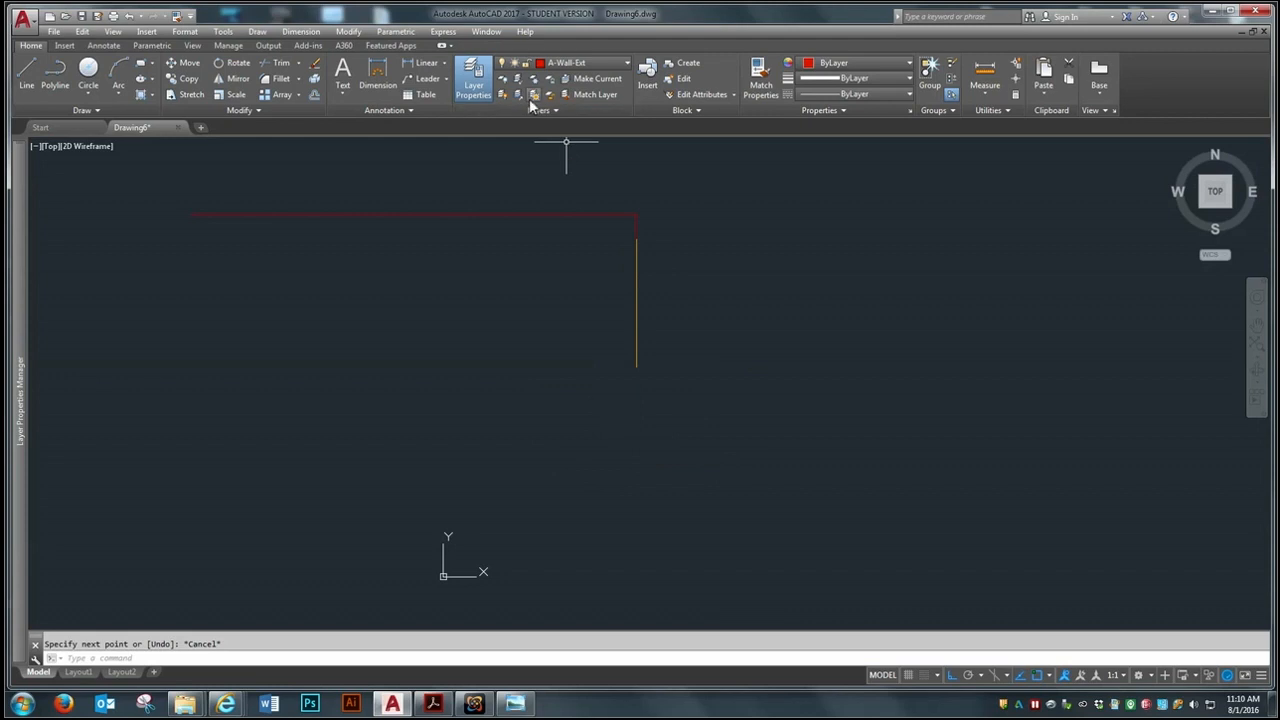
click(27, 72)
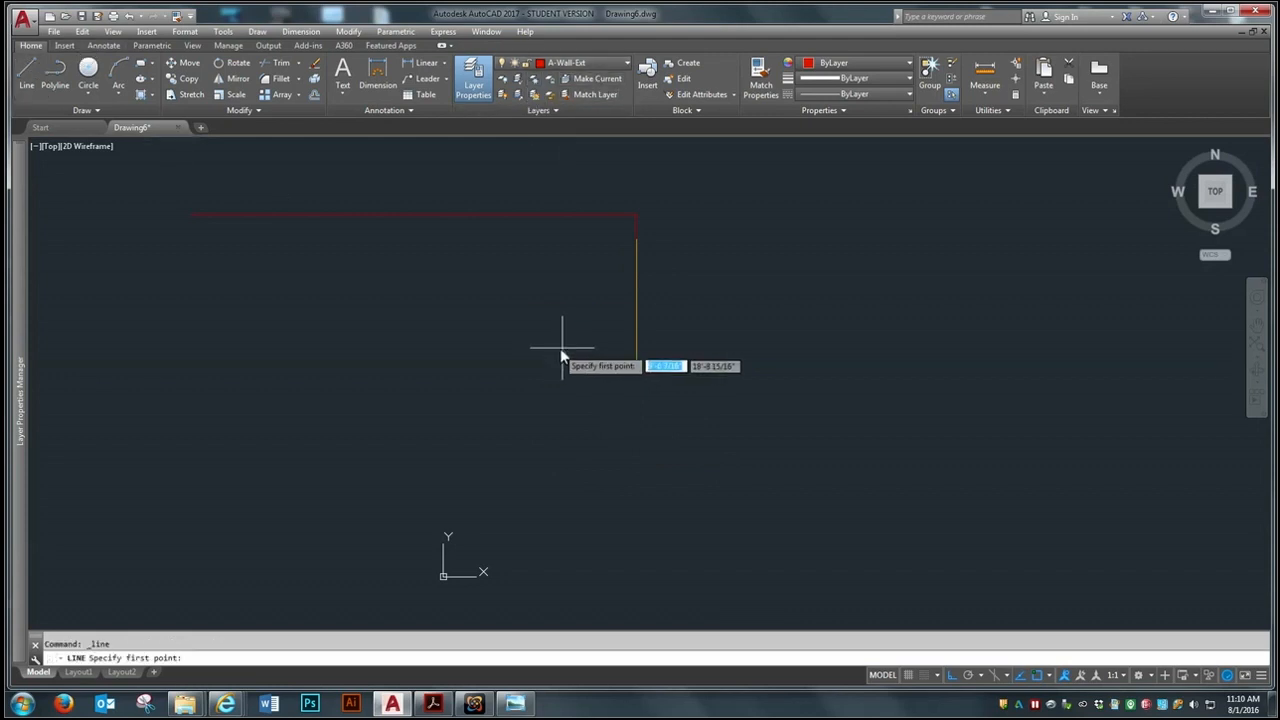
click(636, 367)
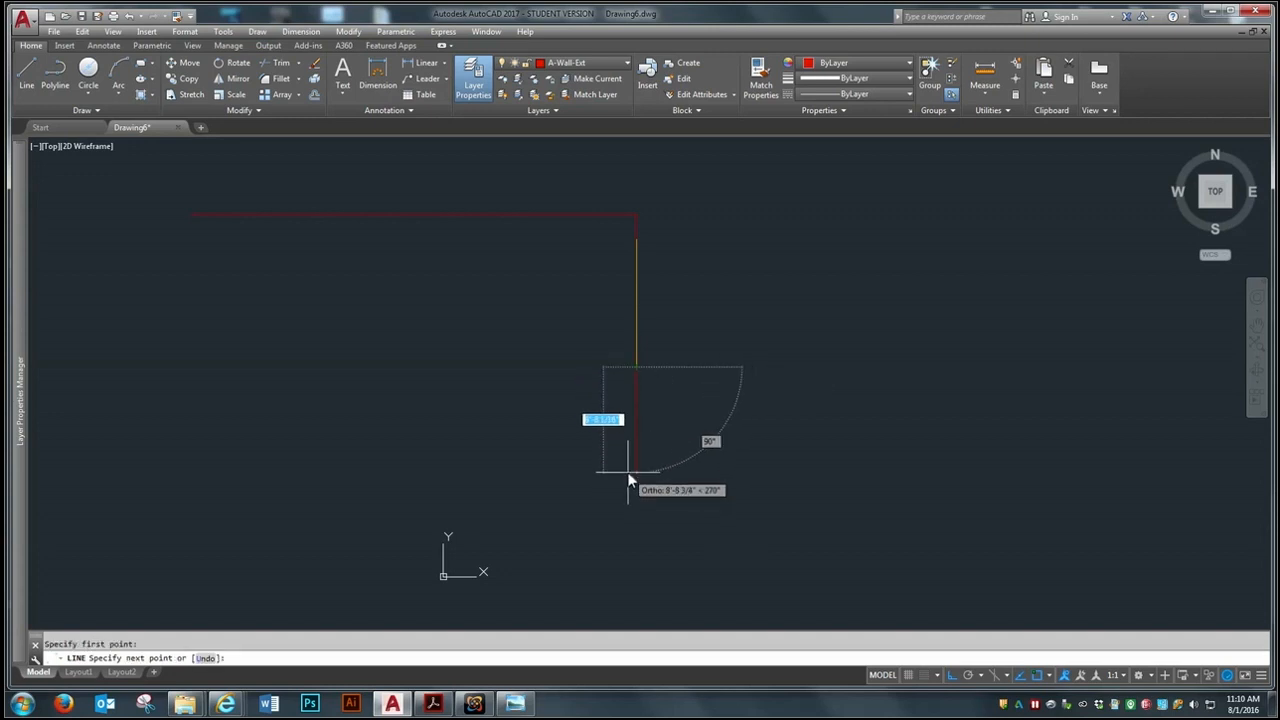
text(2'2)
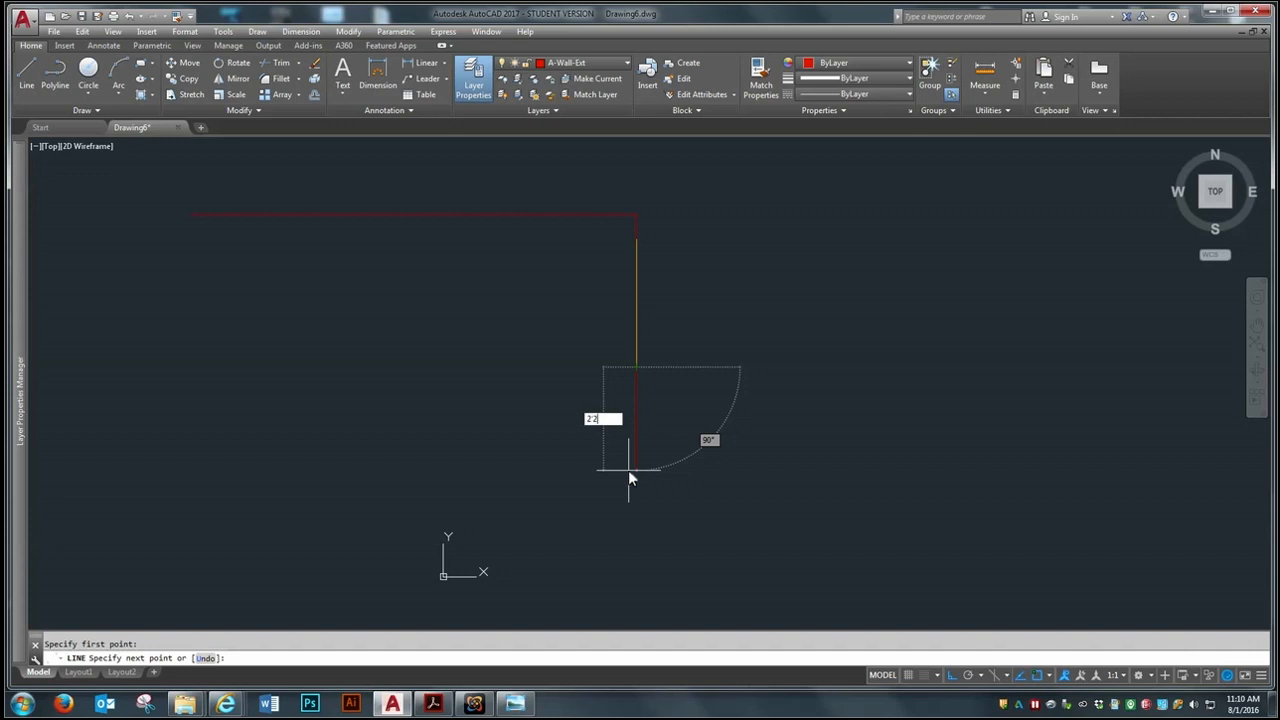
text(-3/4)
key(Return)
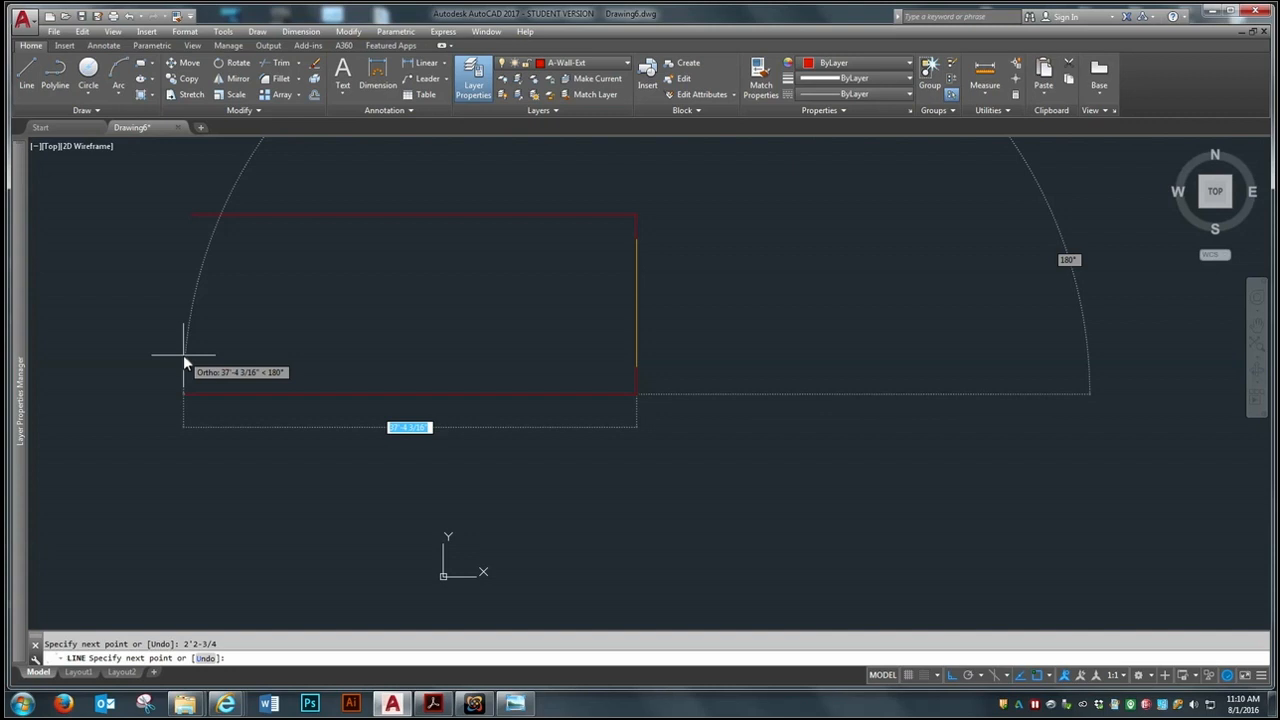
Continue the wall line 35'2-1/2" to the left to form the bottom wall
text(35'2-1/2)
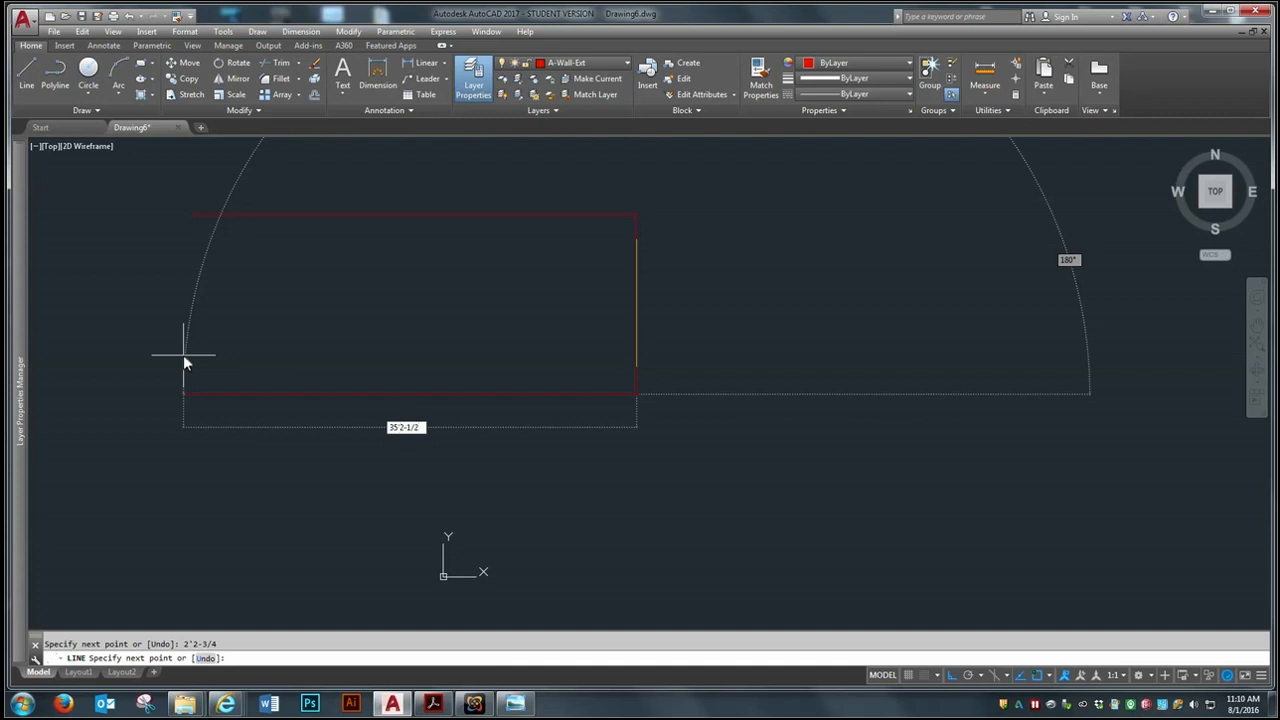
key(Return)
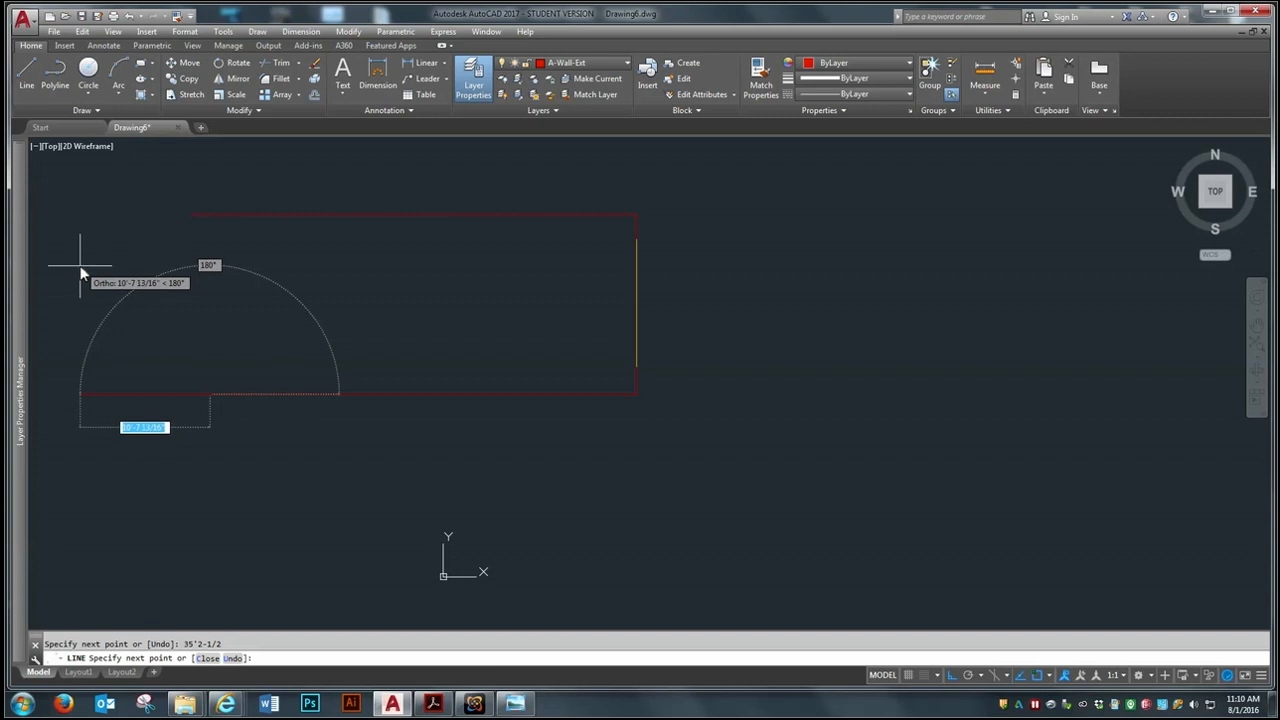
Continue the wall line 5'2" straight up and 1'6" to the left to form the entry jog
text(5'2)
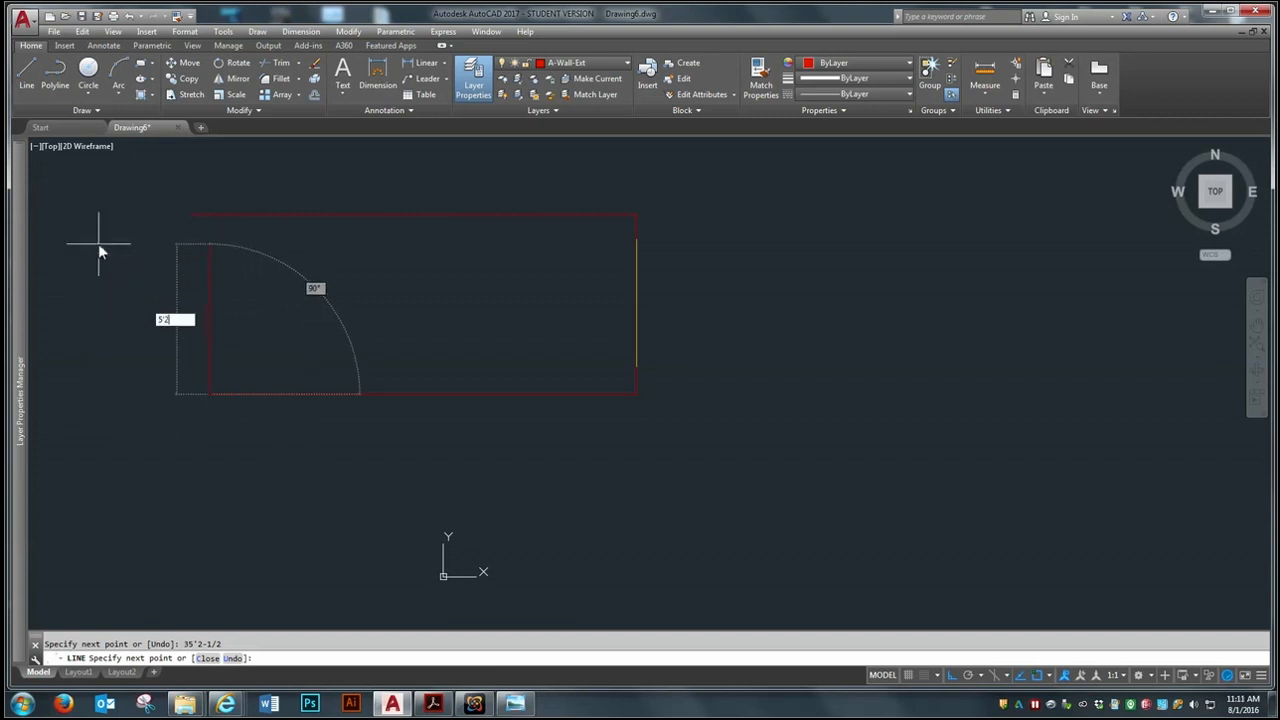
key(Return)
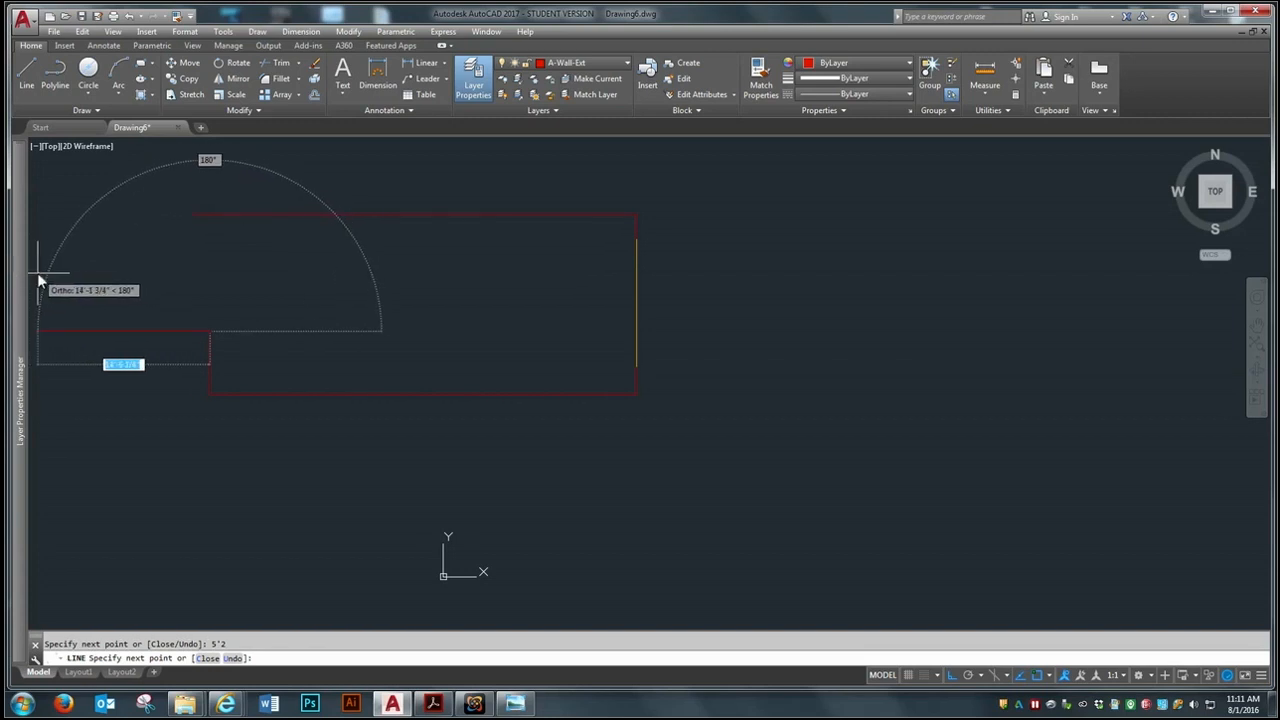
text(1'6)
key(Return)
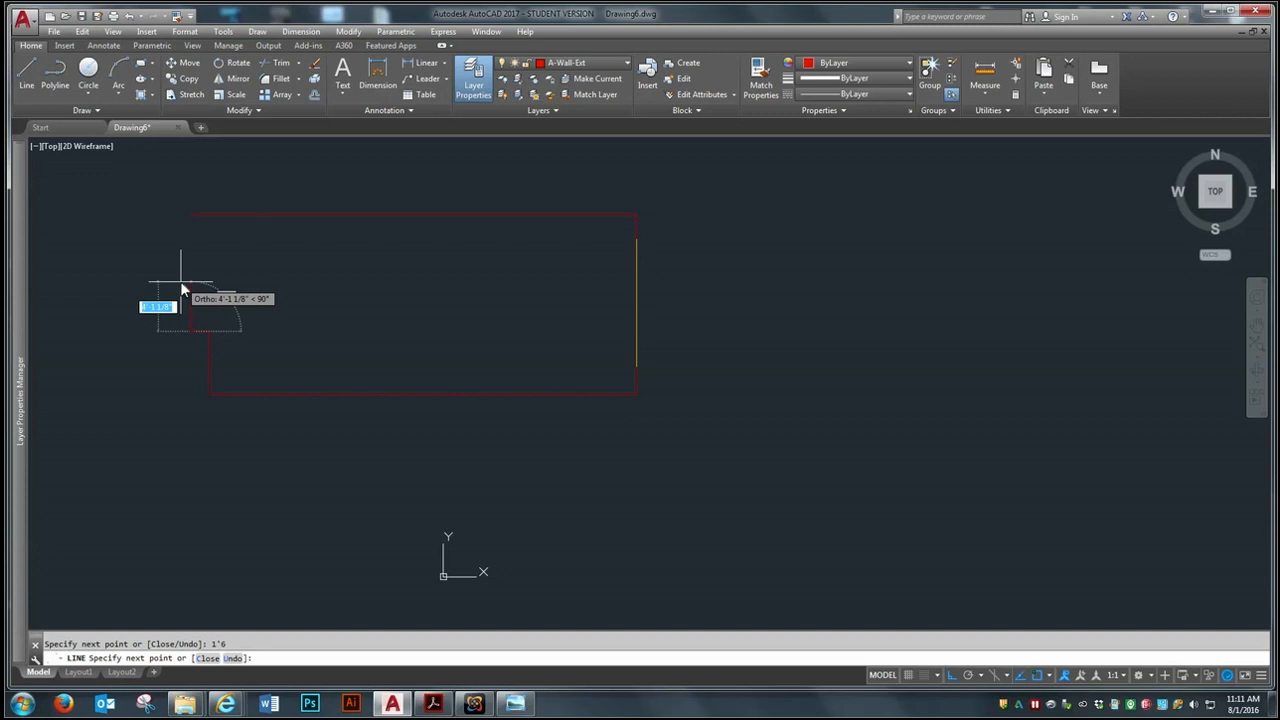
Continue the wall line 2'8-1/2" straight up from the jog and finish the line
text(2)
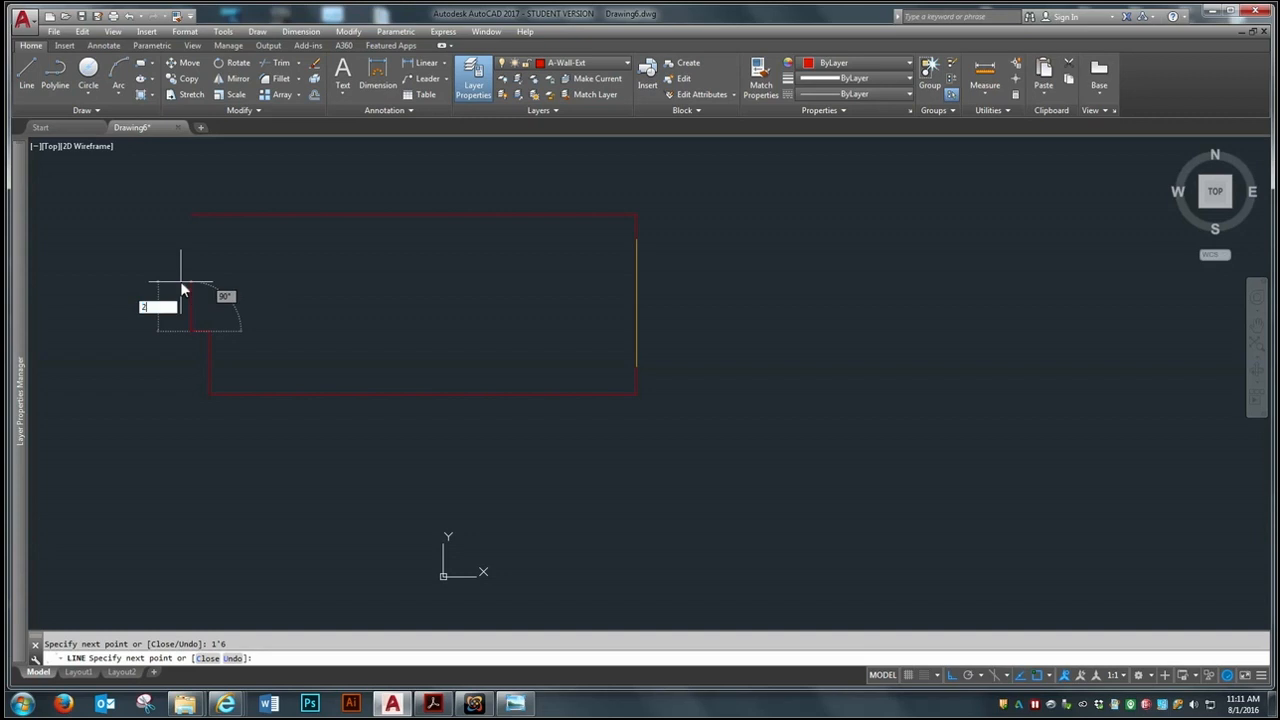
text('8-1/2)
key(Return)
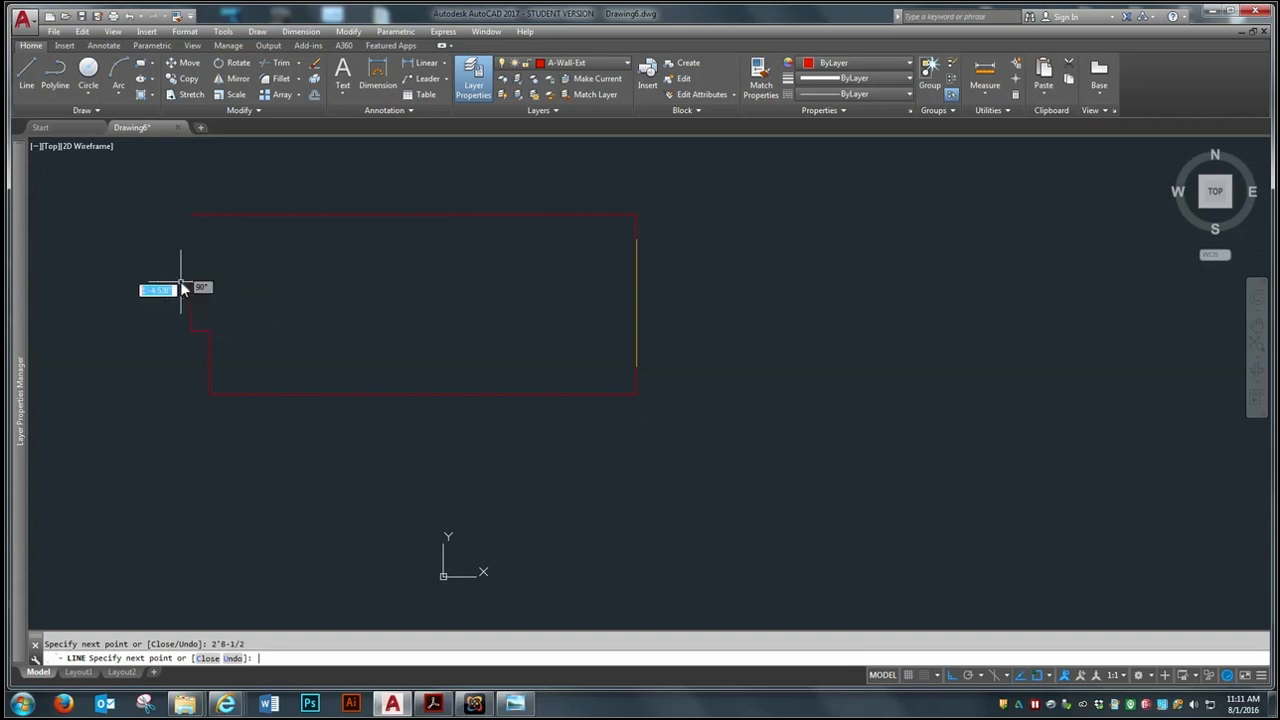
key(Return)
middle_drag(463, 393, 639, 466)
scroll(504, 339, up, 2)
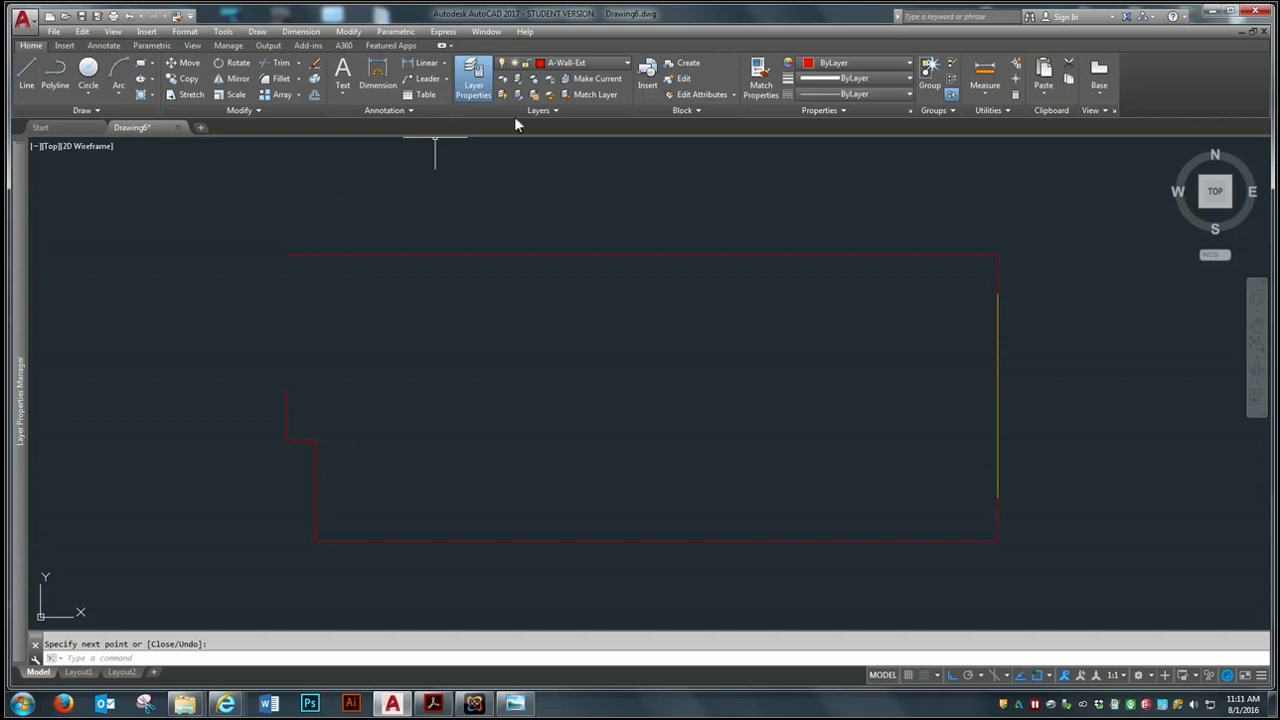
On layer A-Glazing, draw a line 4'4" straight up from the upper end of the left wall segment
click(601, 64)
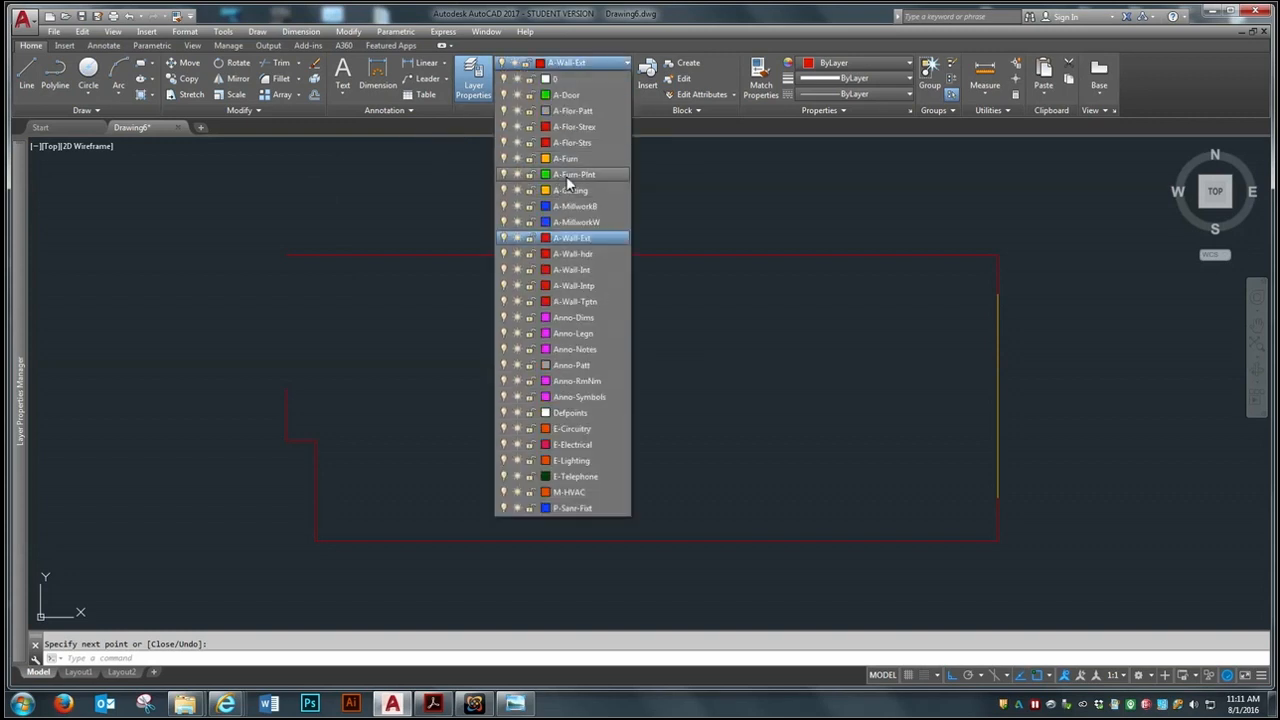
click(568, 190)
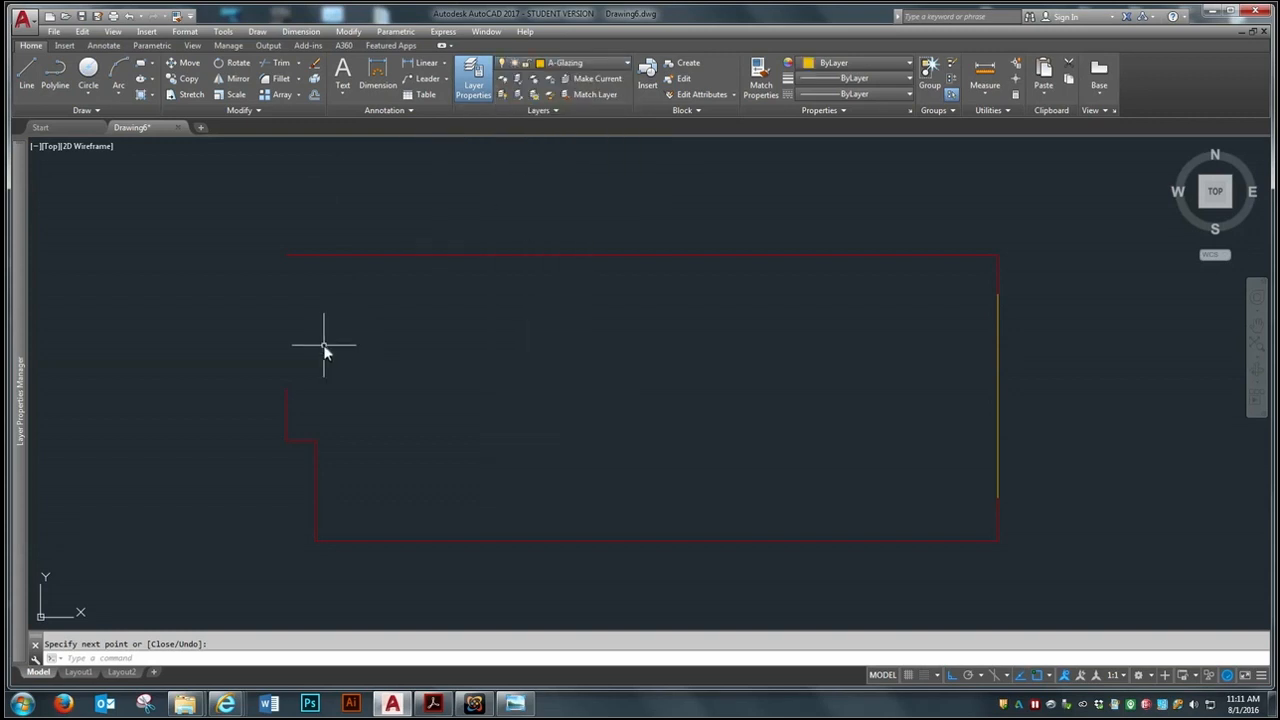
click(31, 61)
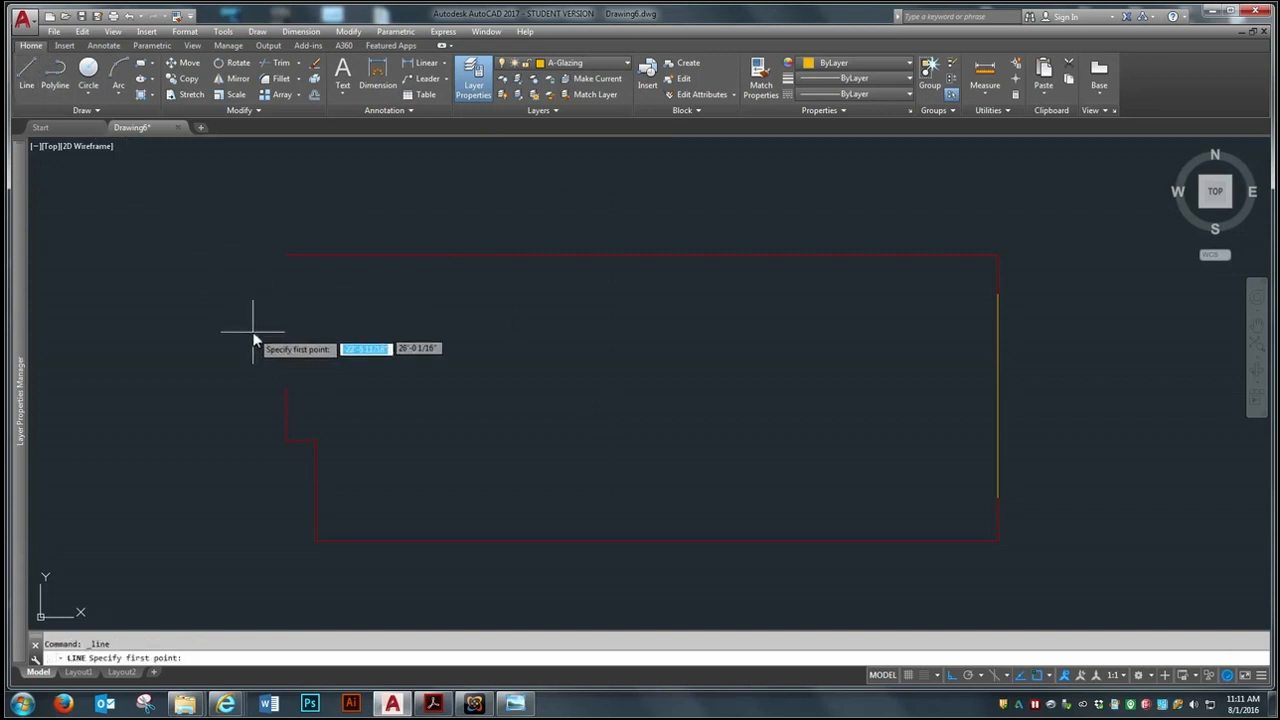
click(285, 388)
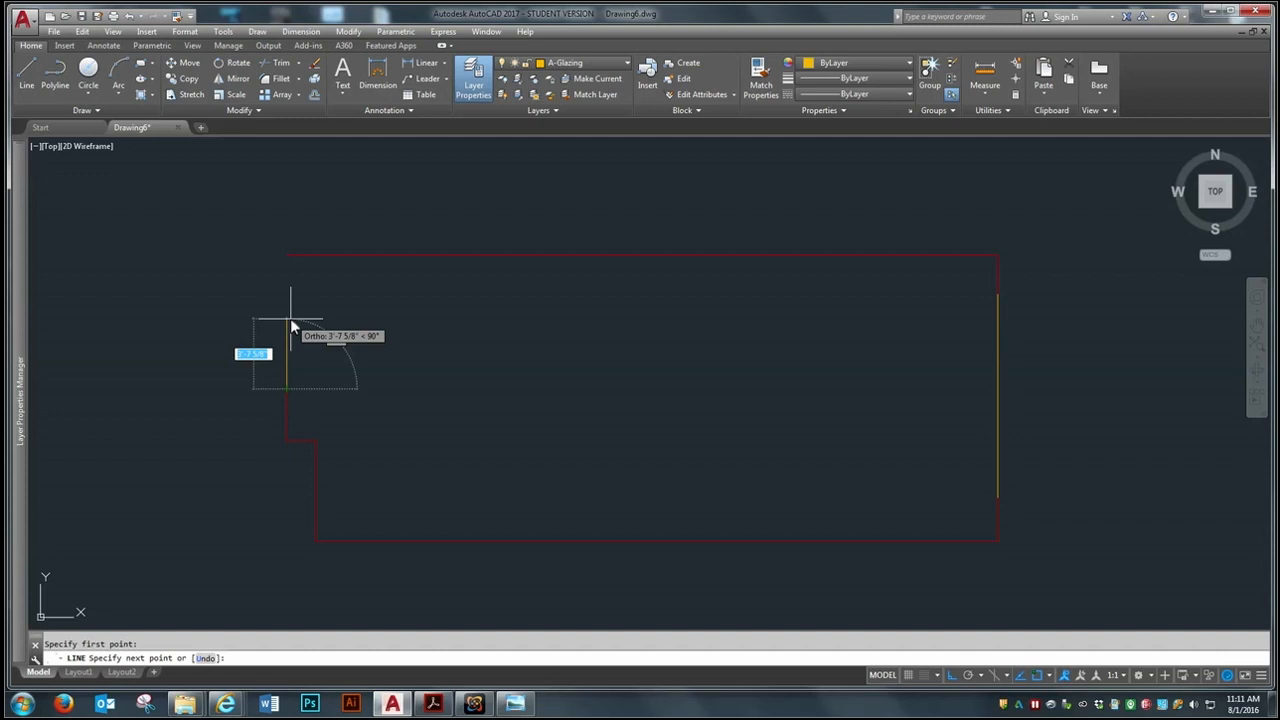
text(4'4)
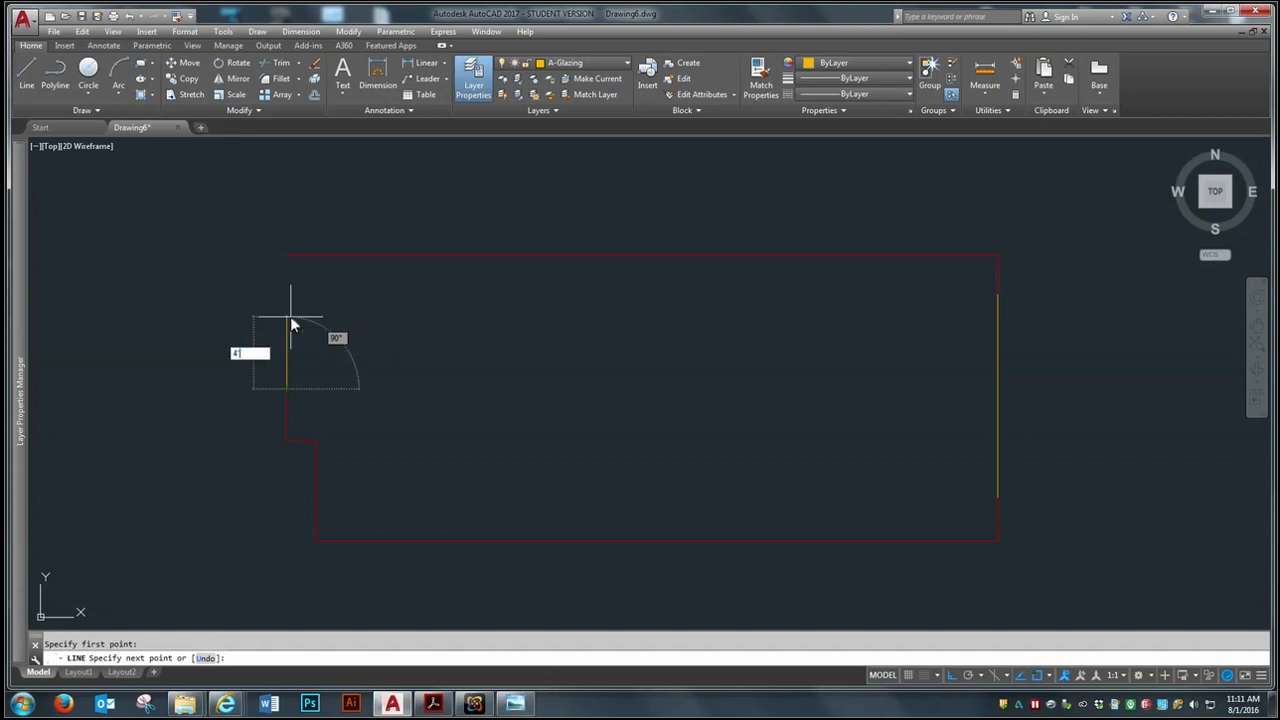
key(Return)
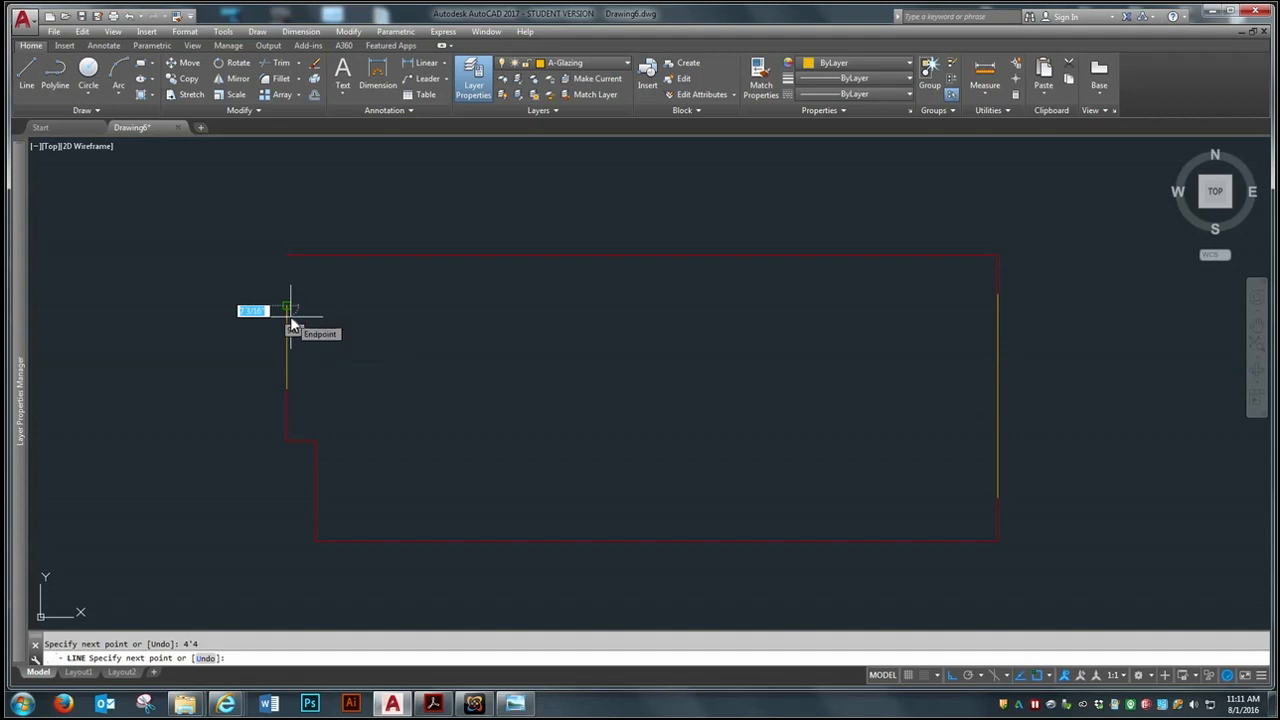
key(Return)
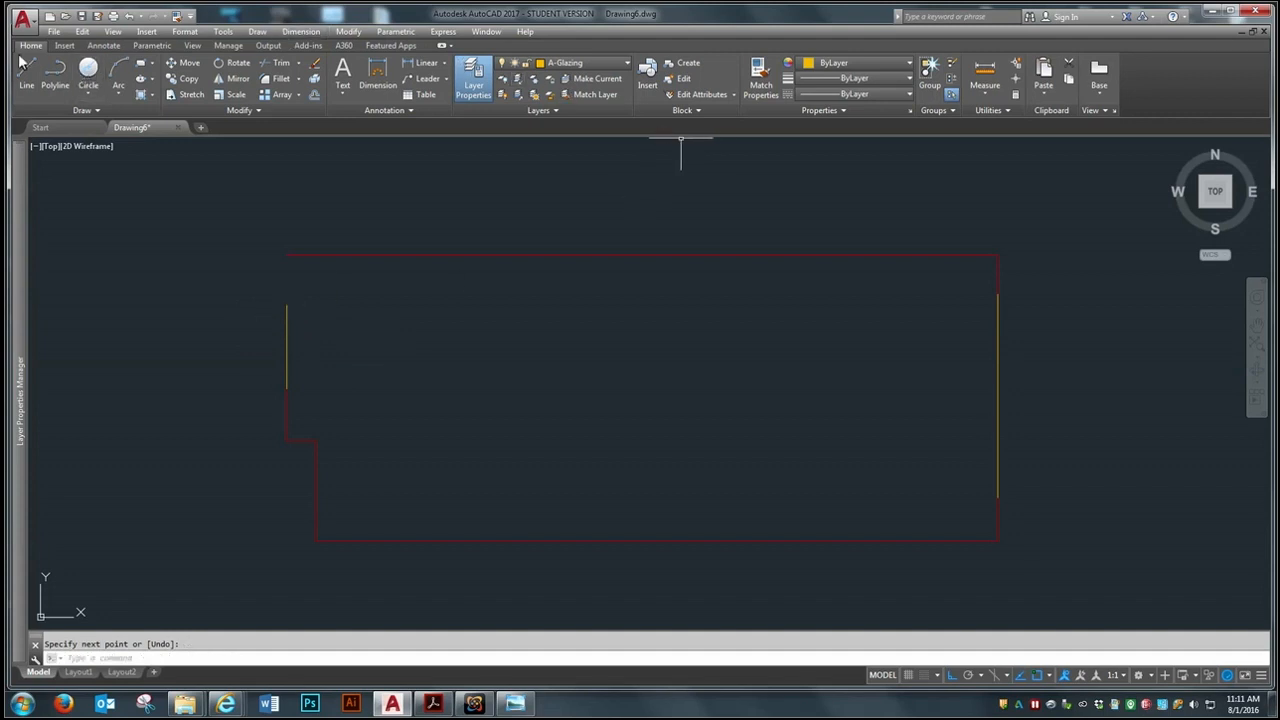
Make A-Wall-Ext the current layer
click(565, 63)
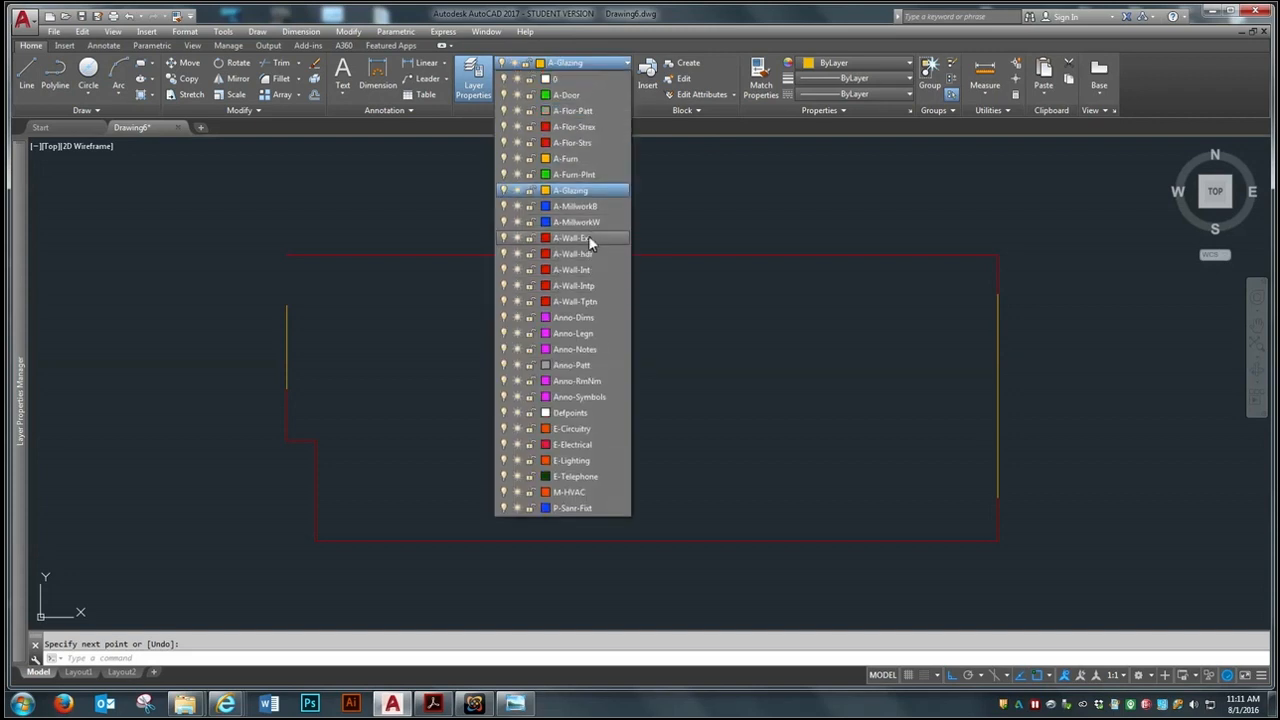
click(587, 238)
Try to draw a wall line straight up from the left glazing line's upper end to the top wall
click(26, 67)
click(287, 304)
scroll(286, 254, up, 3)
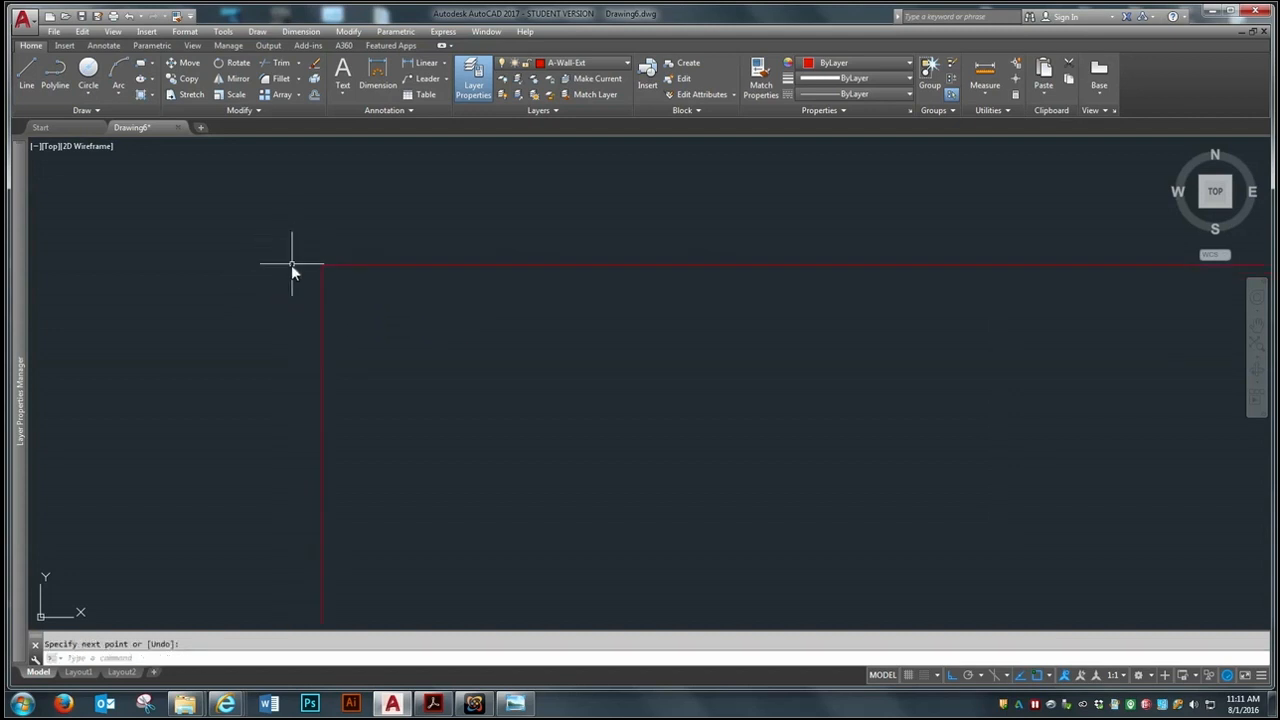
scroll(316, 206, down, 5)
Erase the wall line just drawn above the left glazing line
text(e)
key(Return)
click(356, 283)
click(276, 310)
key(Return)
Close the outline with a wall line from the left glazing line's upper endpoint to the top wall's left endpoint
click(26, 70)
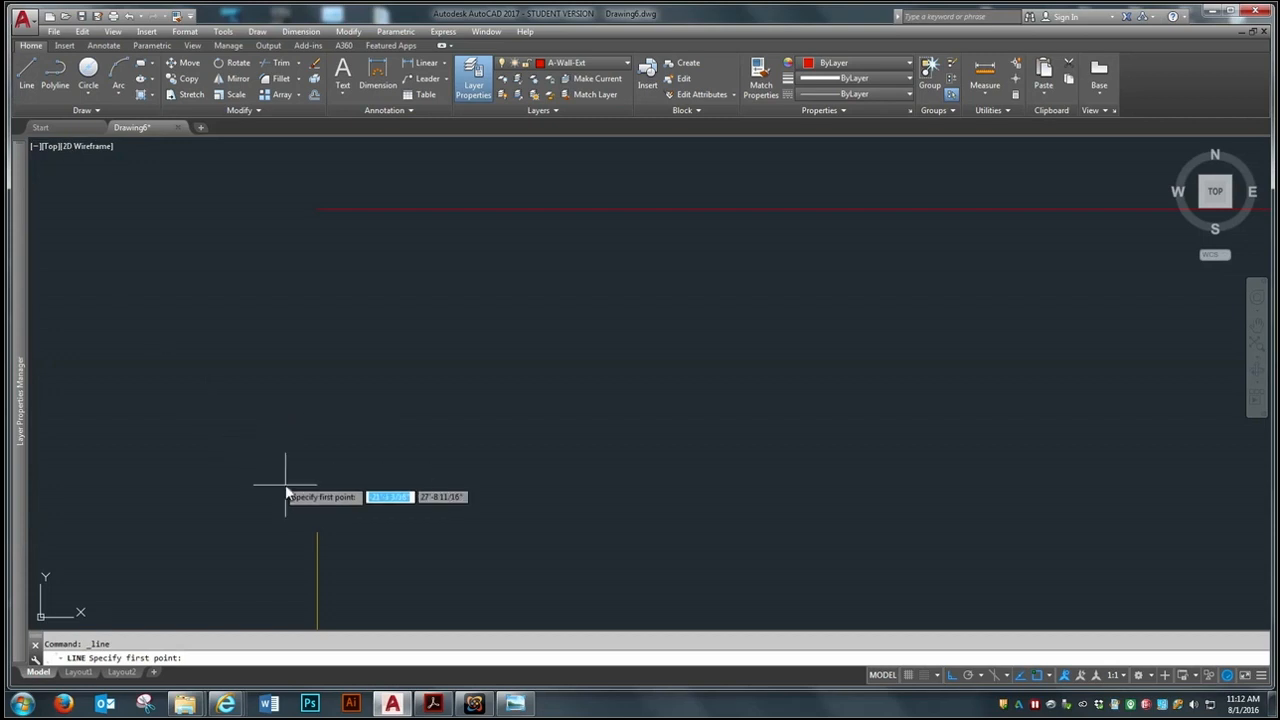
click(317, 534)
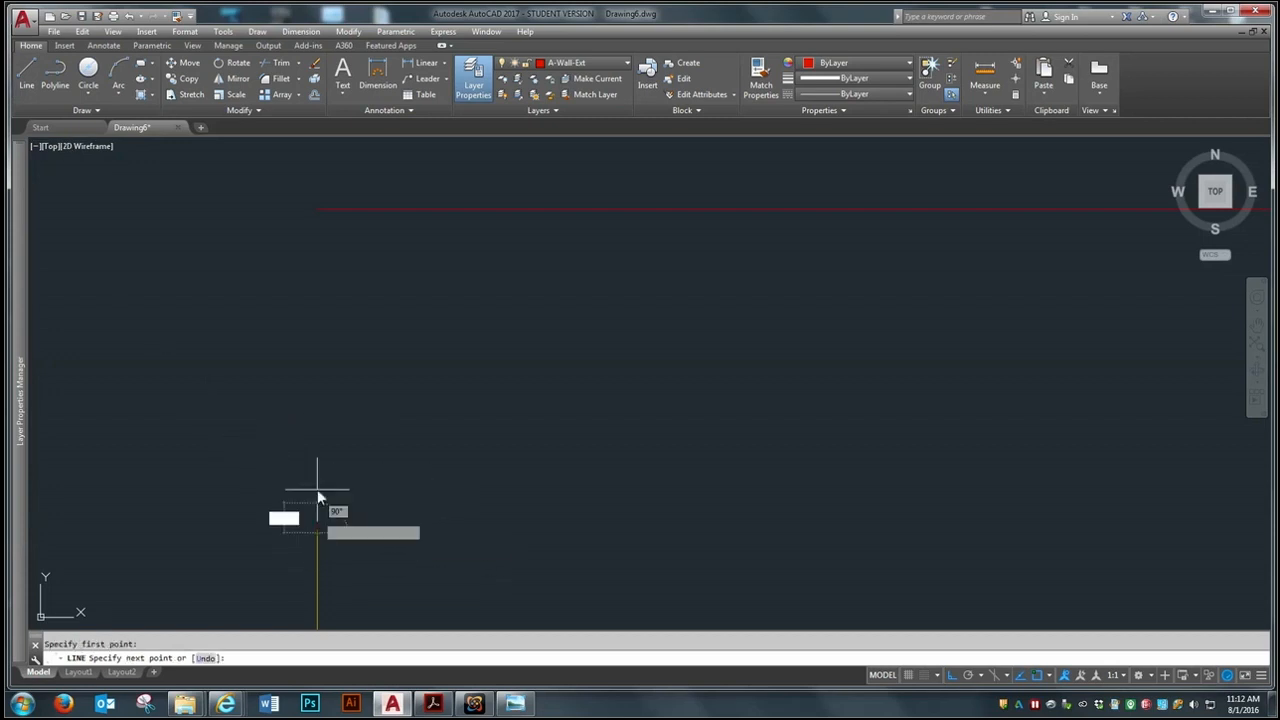
click(317, 211)
key(Return)
Examine the completed suite outline, checking the upper left corner and the jog at the lower left up close
scroll(288, 235, down, 5)
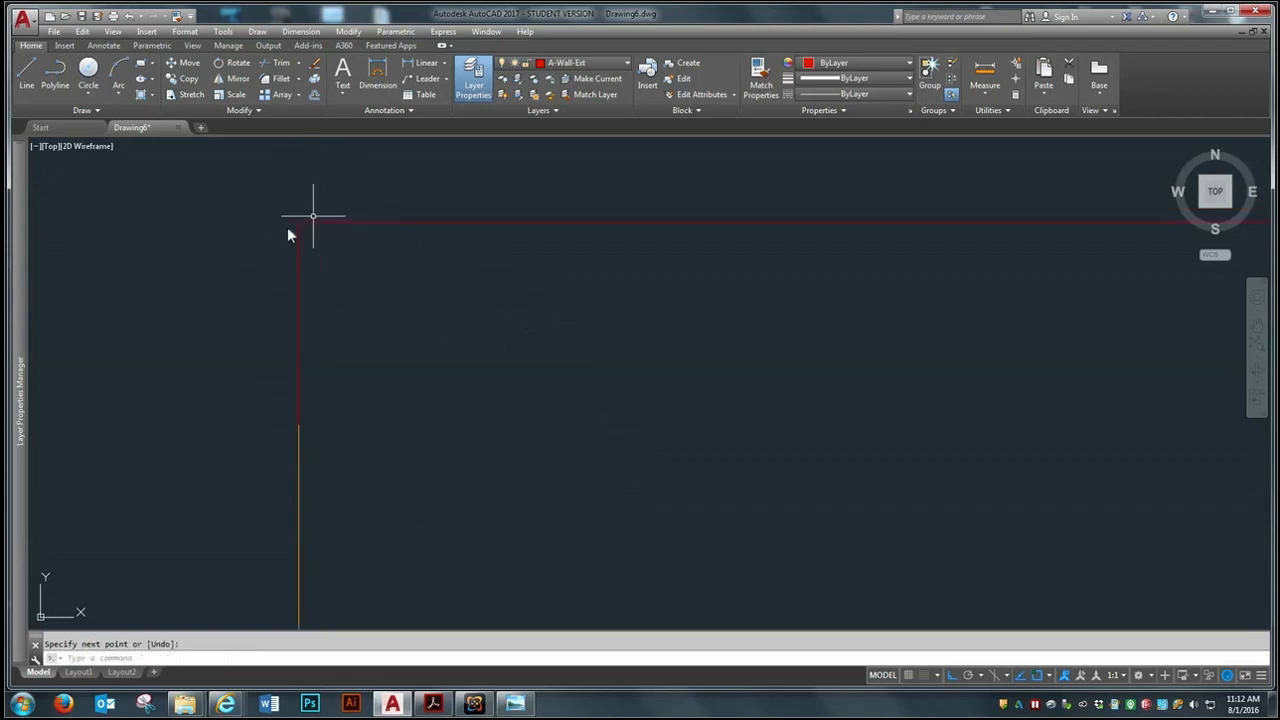
scroll(292, 250, up, 4)
scroll(530, 330, down, 2)
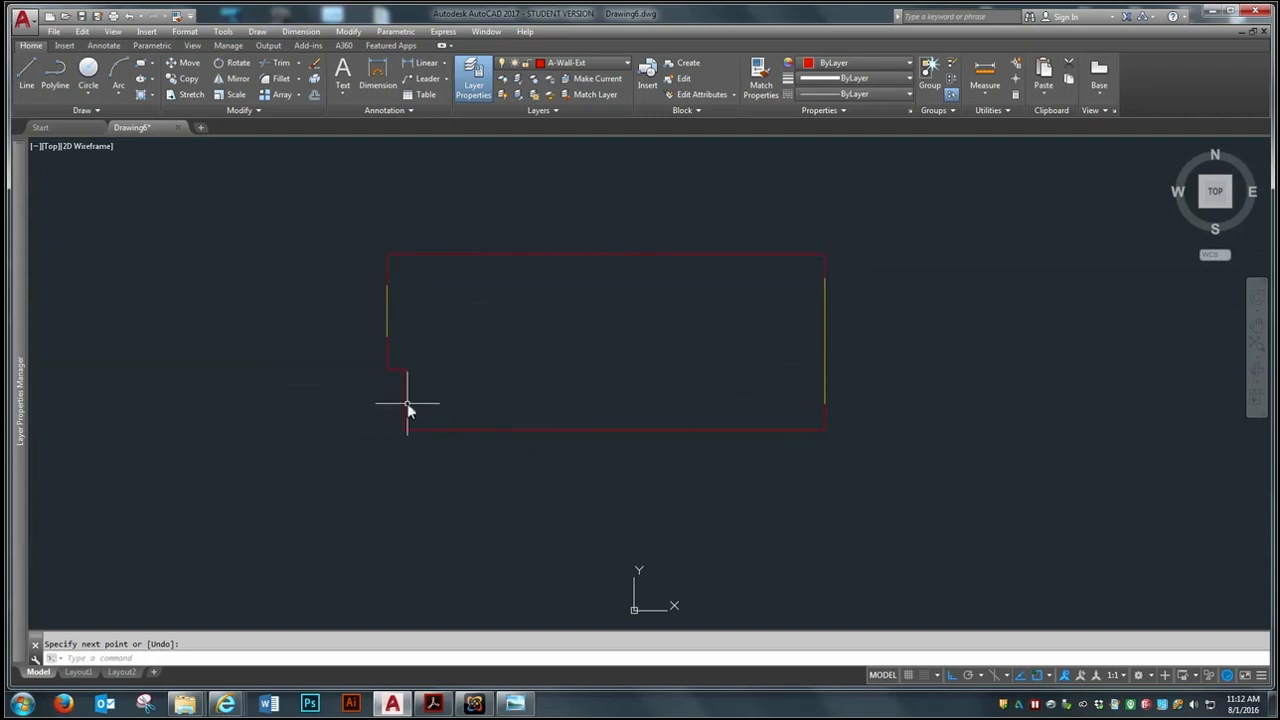
scroll(410, 402, up, 4)
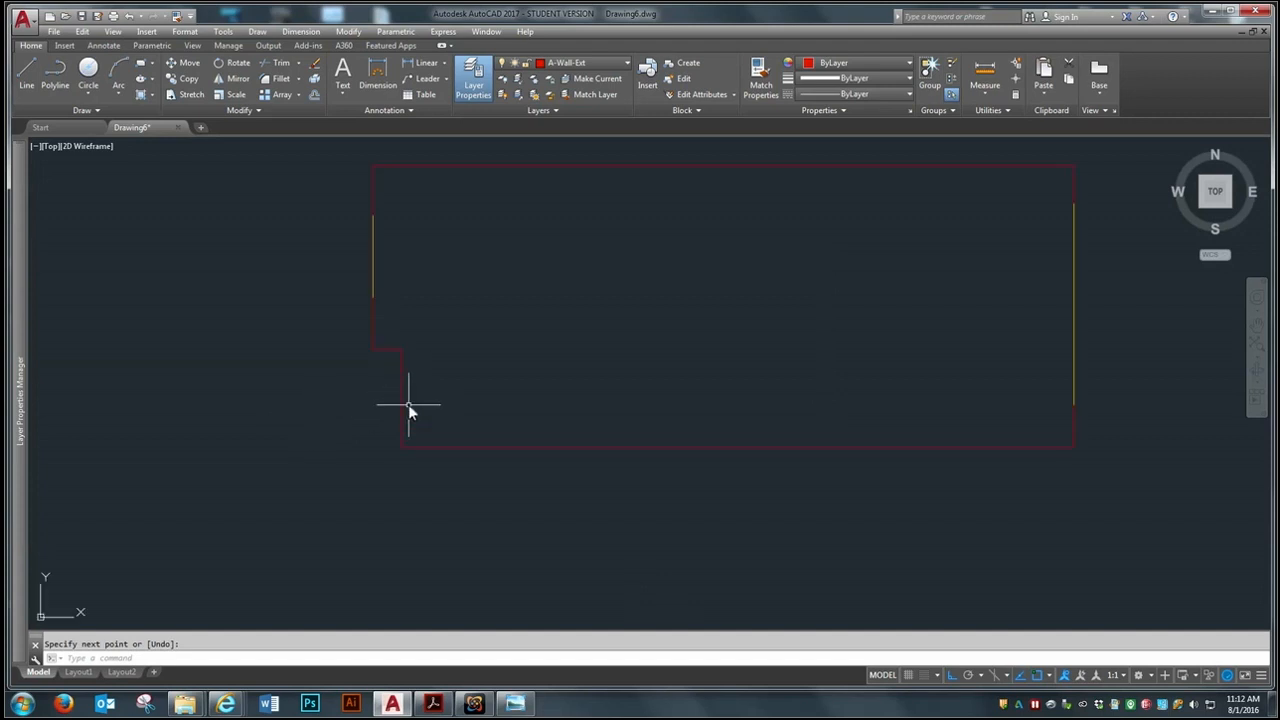
scroll(382, 385, down, 4)
scroll(388, 393, up, 4)
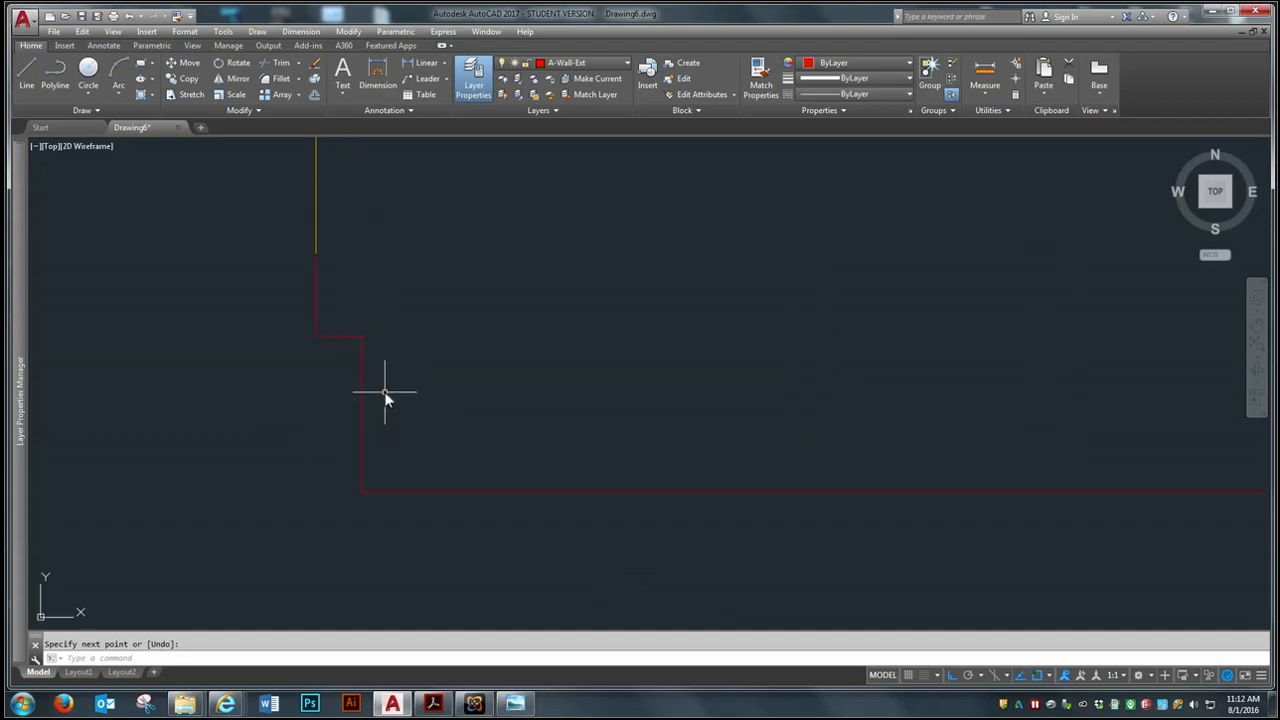
scroll(380, 425, down, 4)
scroll(448, 414, up, 2)
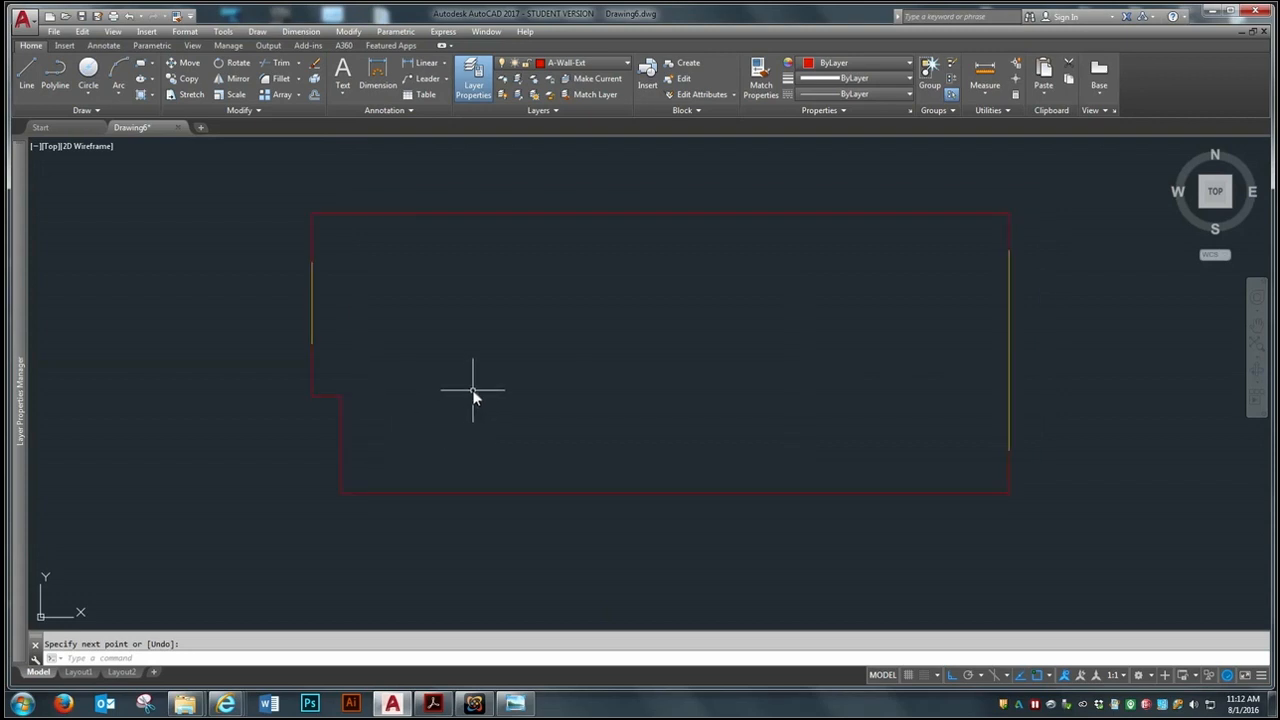
scroll(473, 397, down, 2)
scroll(473, 397, up, 2)
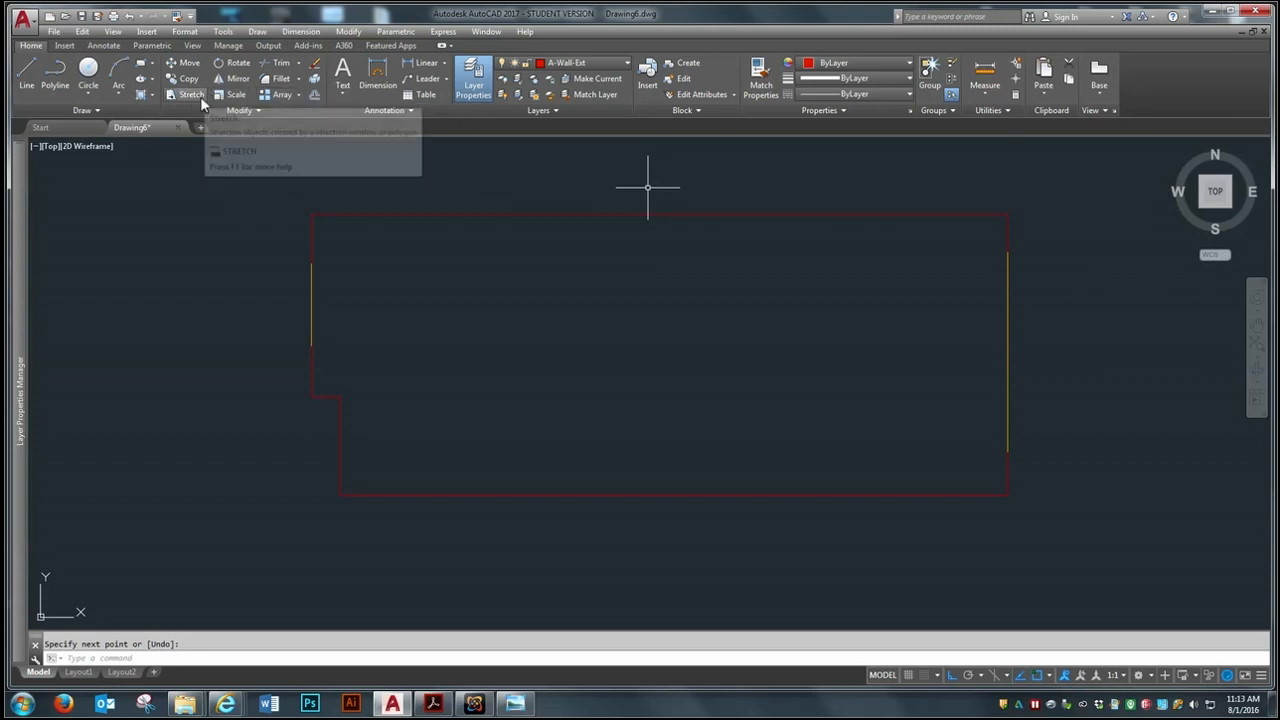
Offset the top exterior wall line 6 inches toward the inside of the suite
click(313, 95)
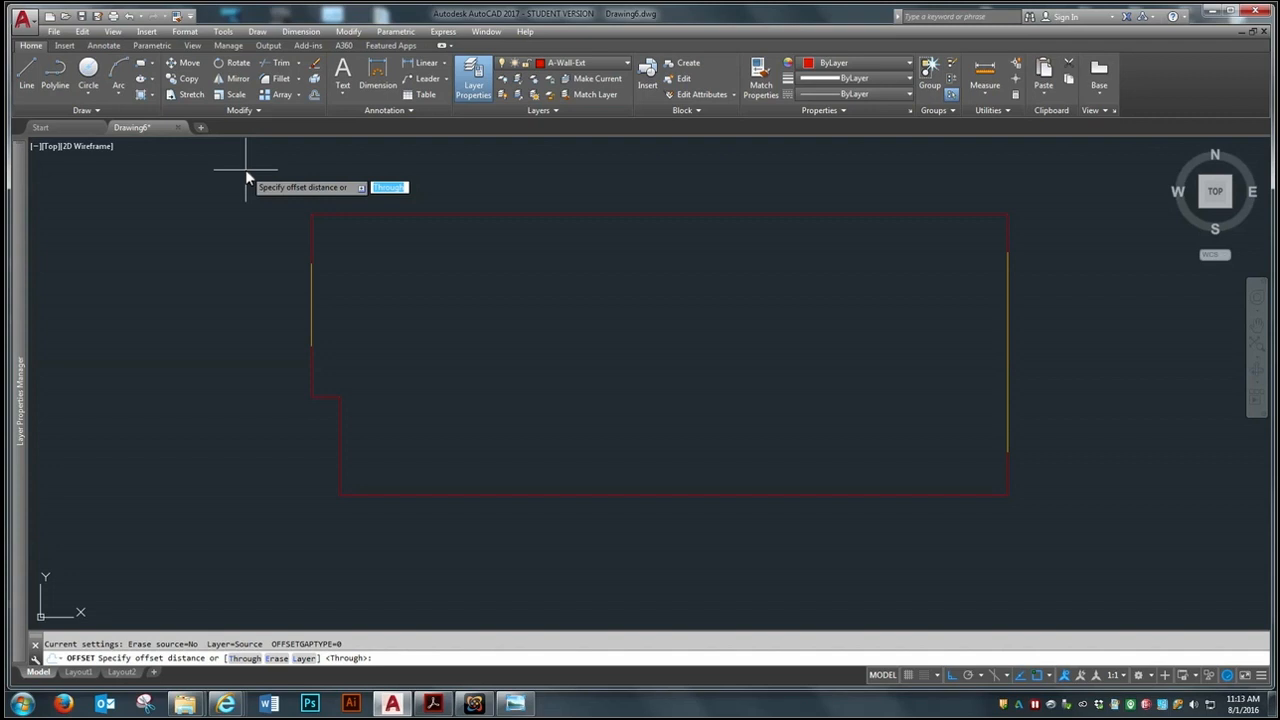
text(6)
key(Return)
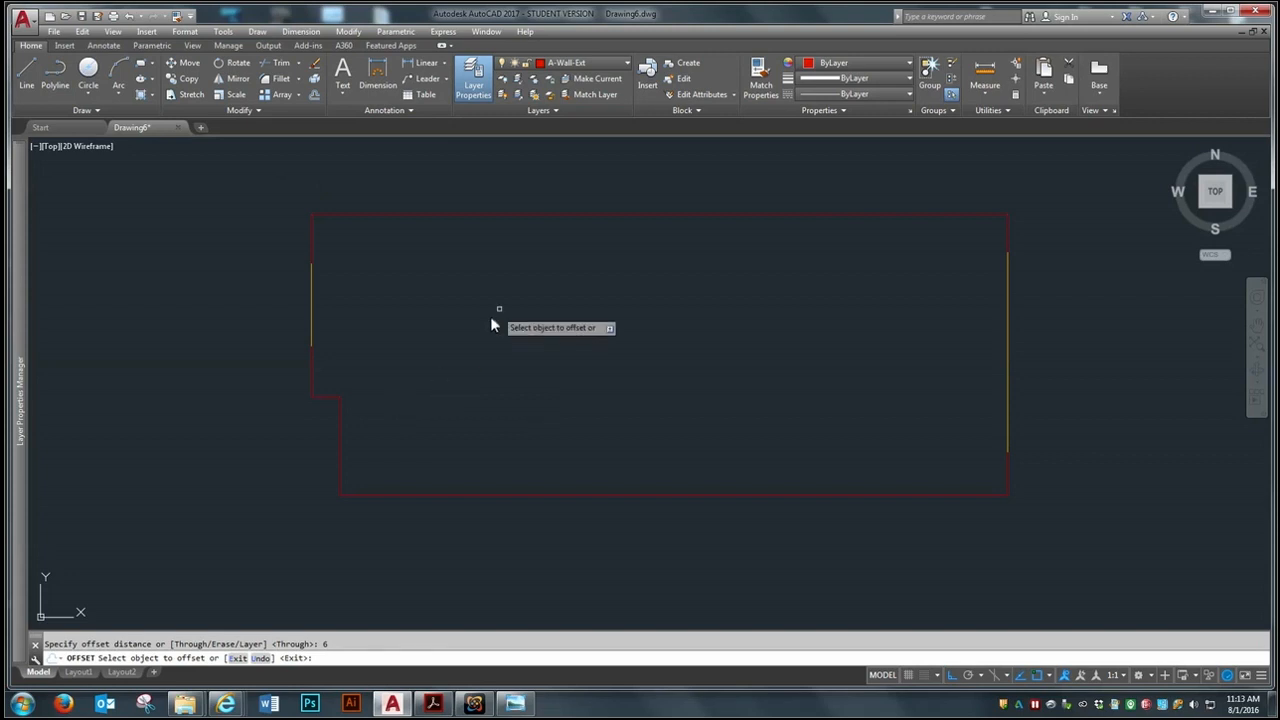
click(579, 214)
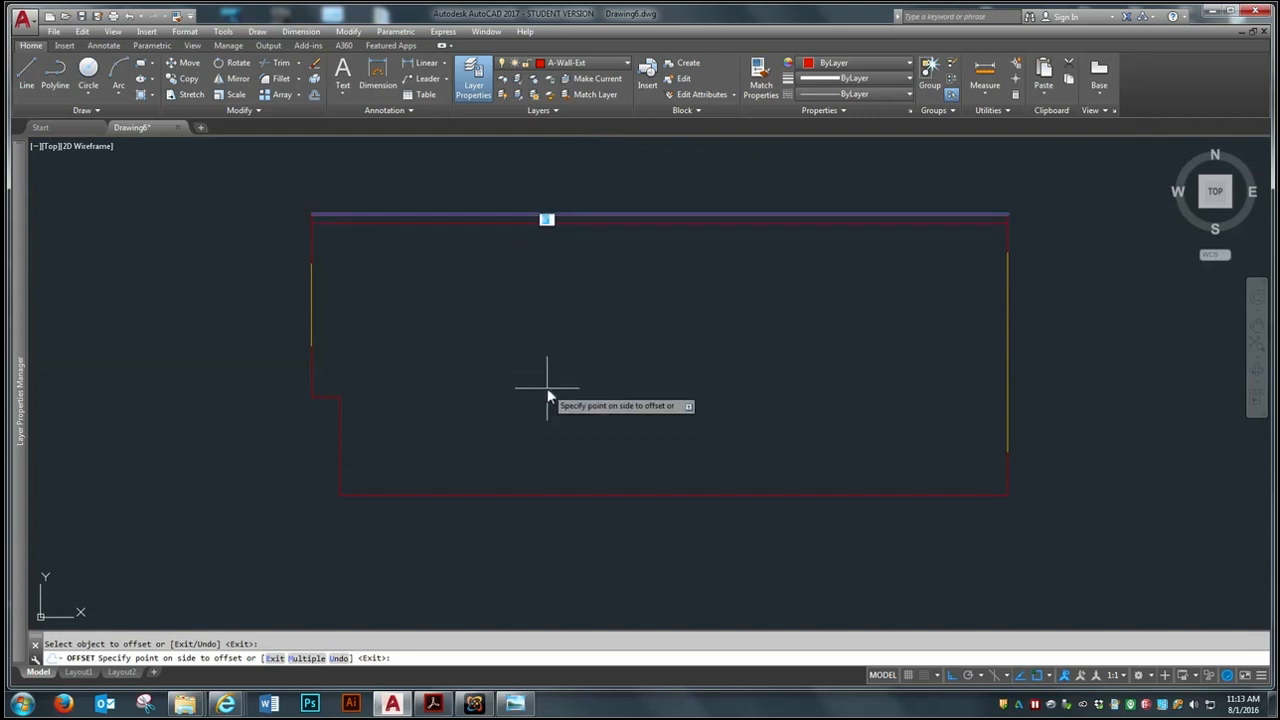
click(557, 365)
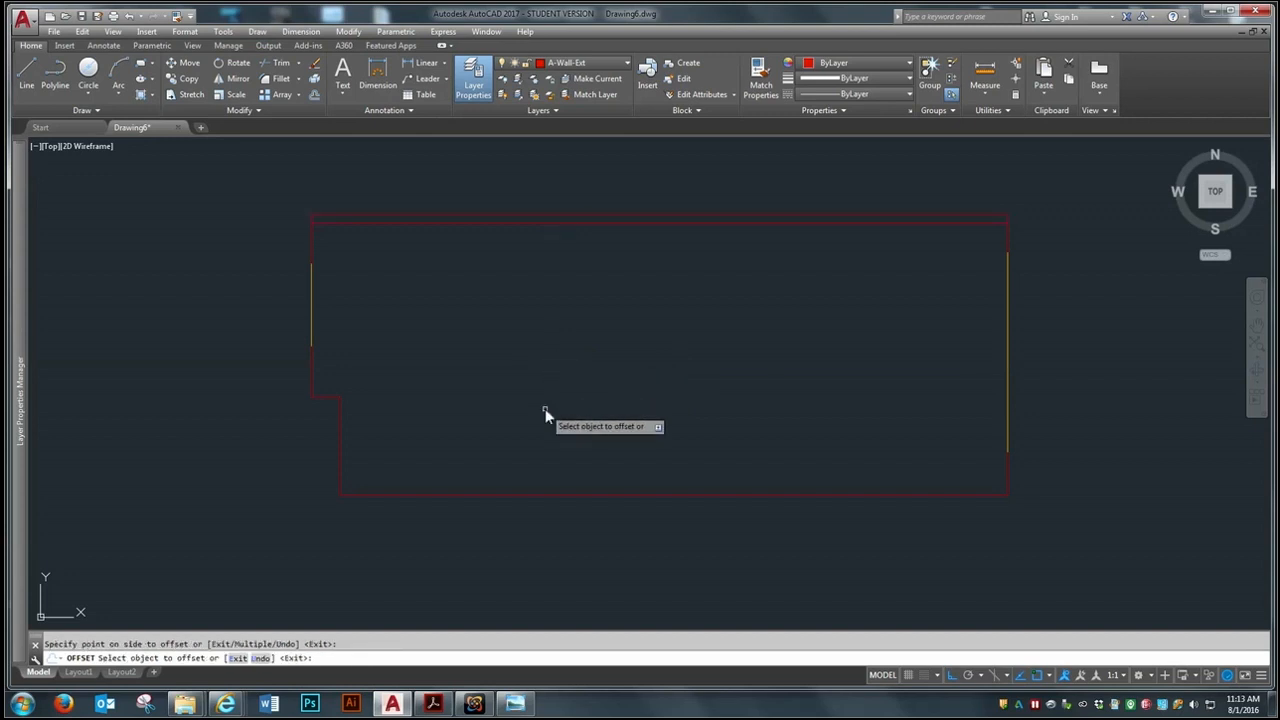
Offset the left side's upper wall, glazing line and lower wall inward by the same 6-inch distance
click(311, 248)
click(392, 258)
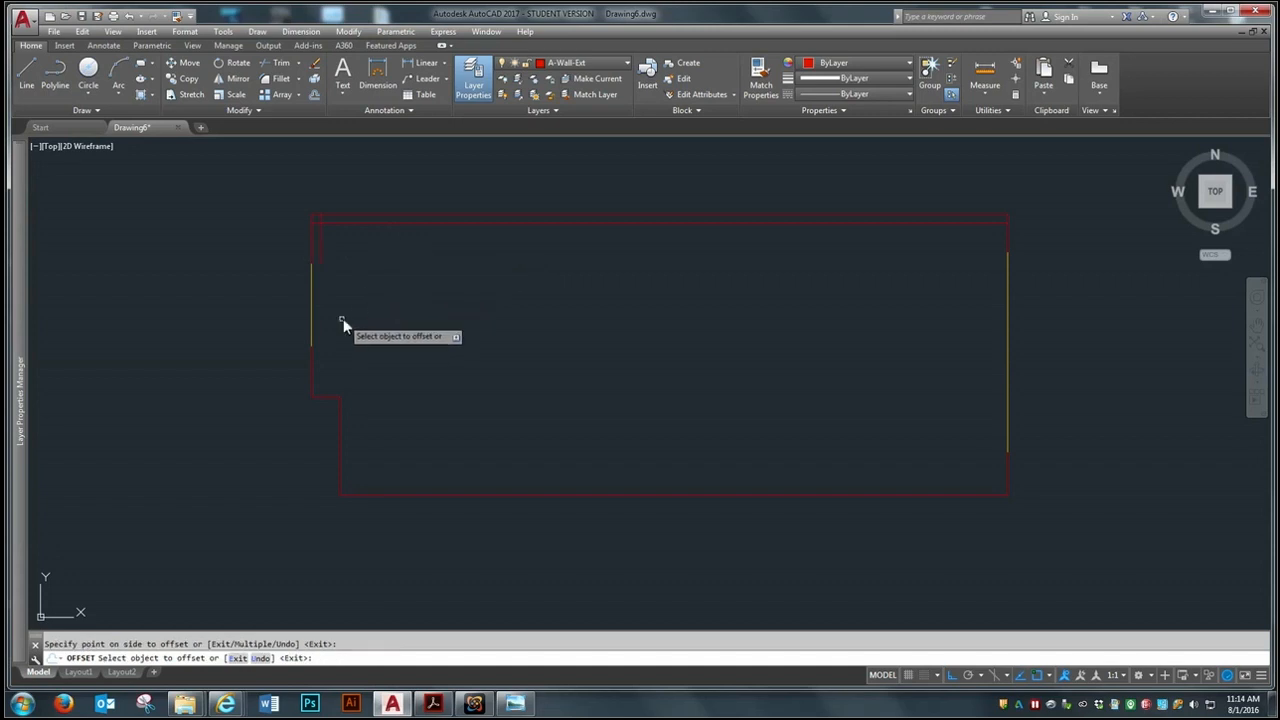
click(319, 320)
click(335, 316)
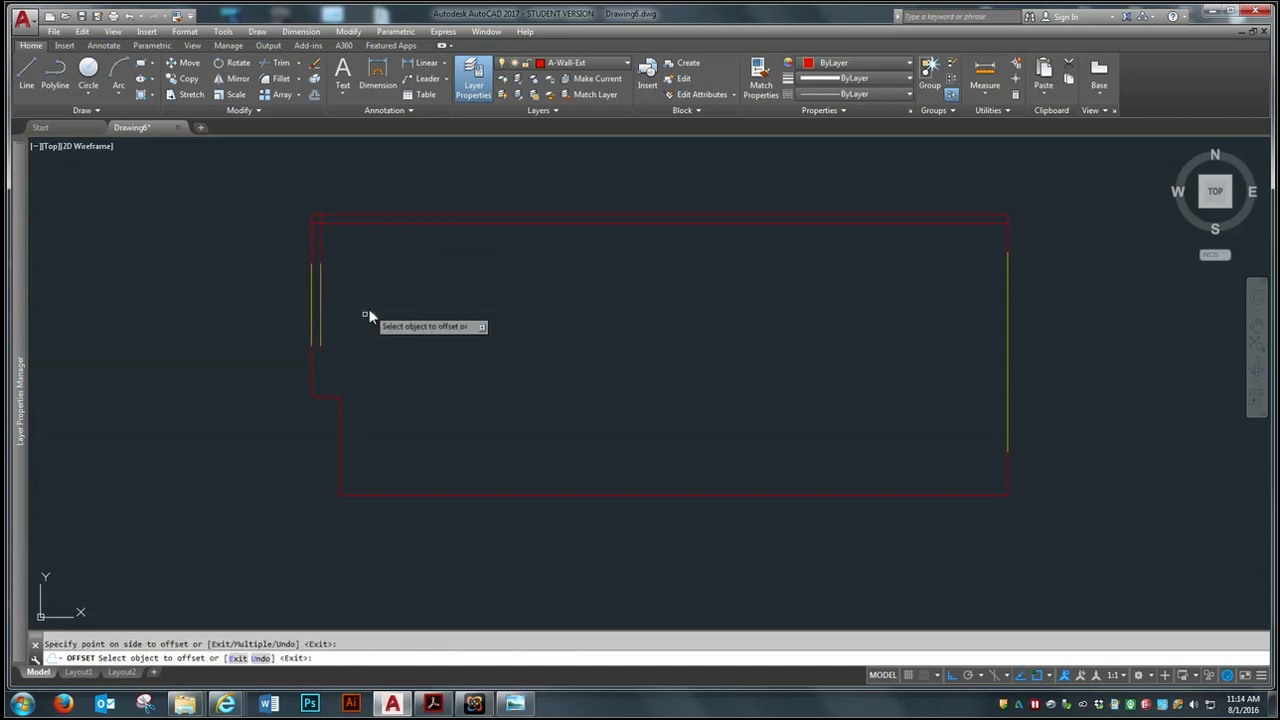
click(313, 371)
click(366, 370)
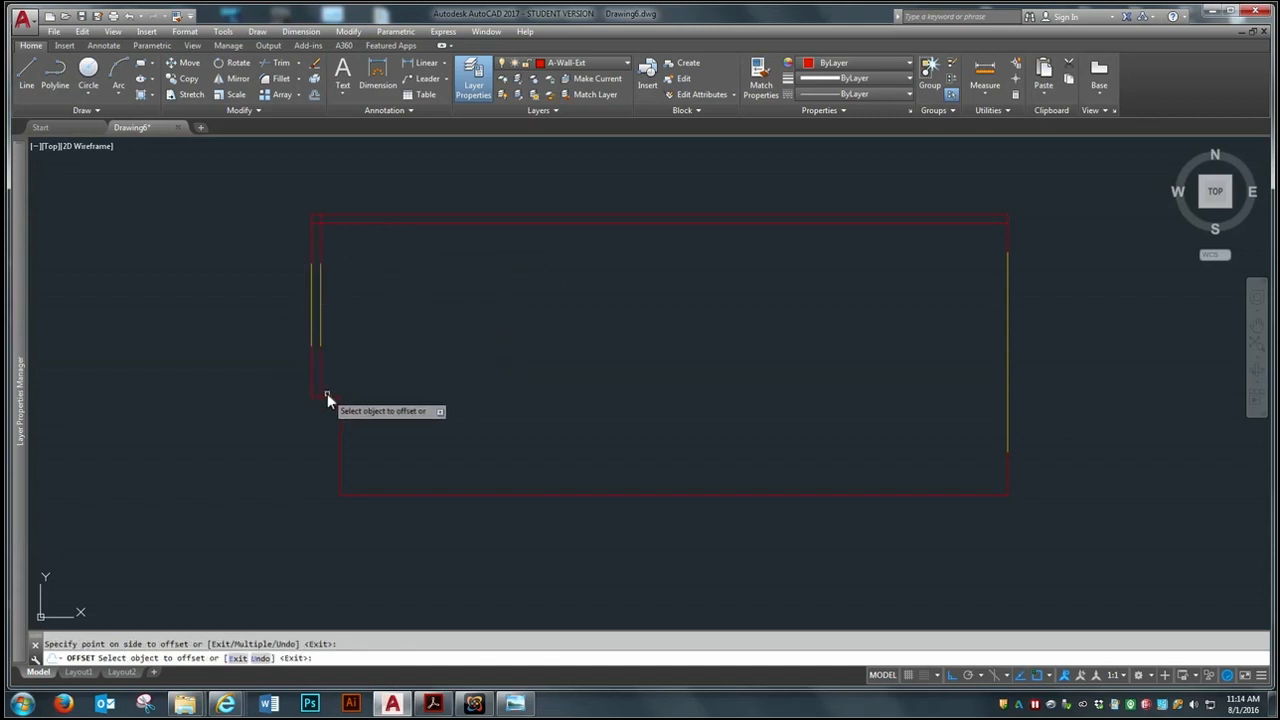
Offset the horizontal jog line, the wall below it and the bottom wall 6 inches inward
click(328, 396)
click(341, 351)
click(340, 421)
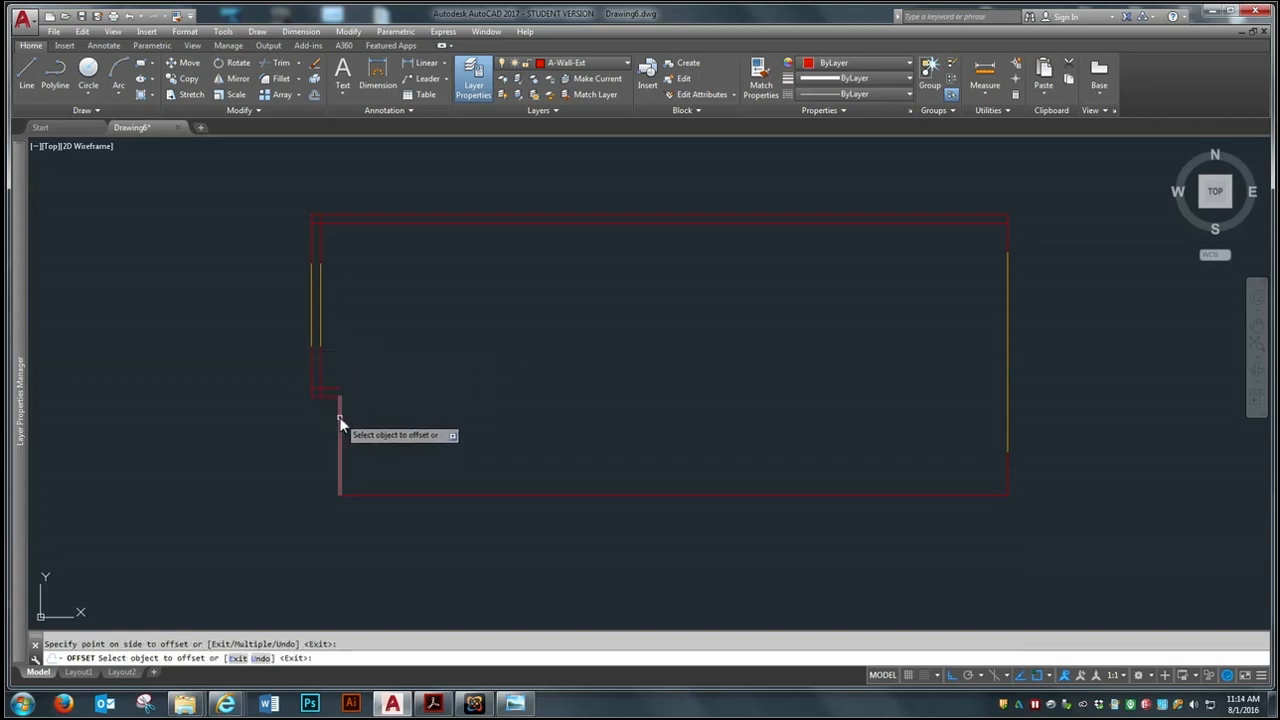
click(425, 407)
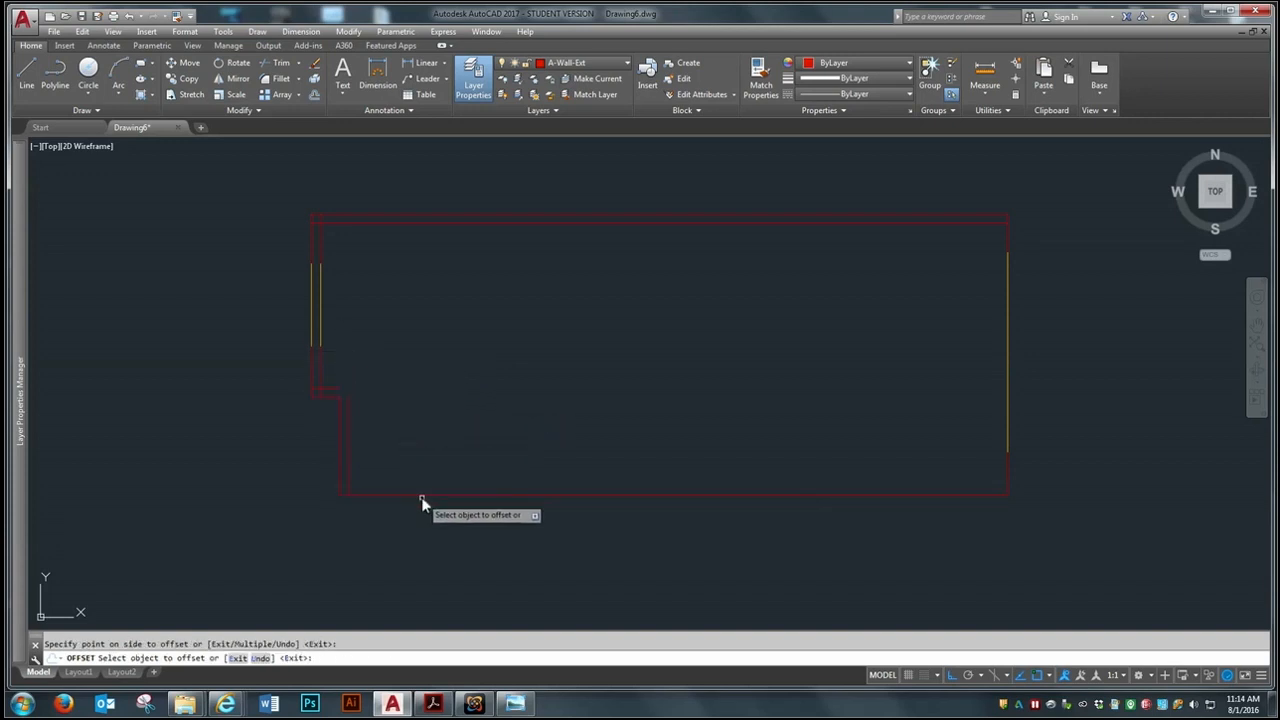
click(423, 495)
click(433, 436)
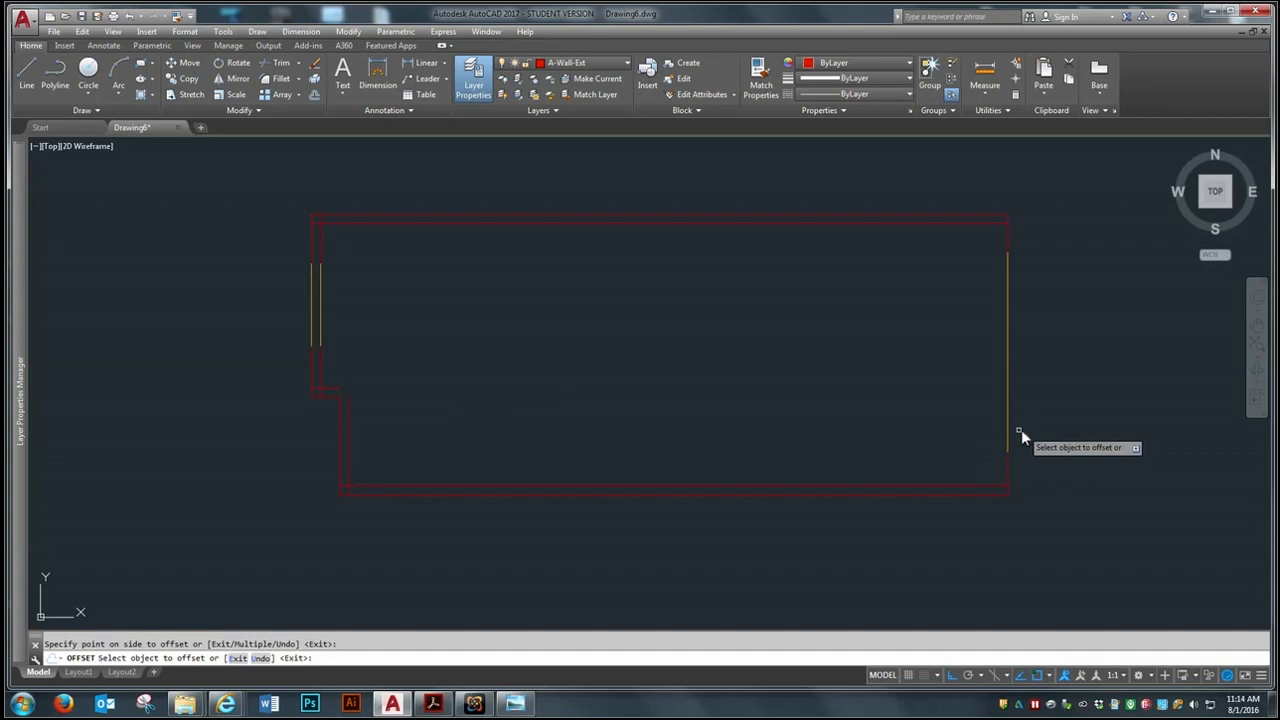
Offset the right side's lower wall, glazing line and upper wall 6 inches inward, finishing the Offset command
click(1008, 475)
click(962, 470)
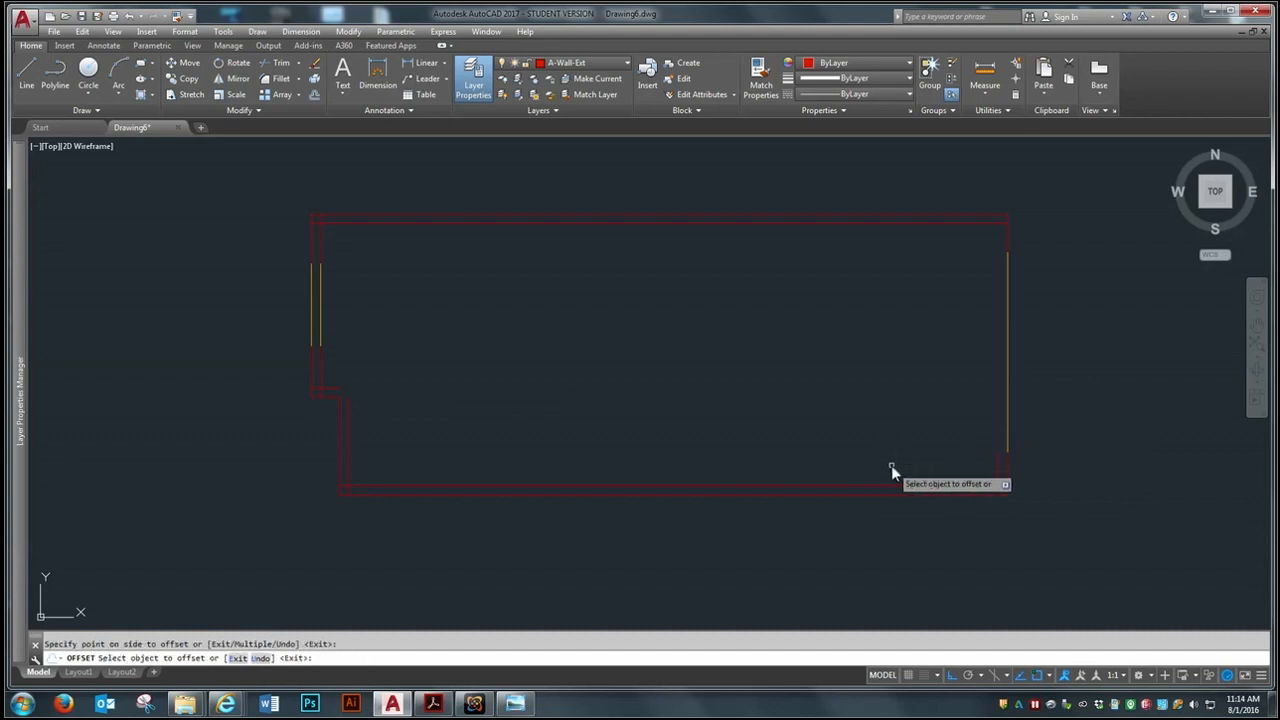
click(1006, 381)
click(919, 402)
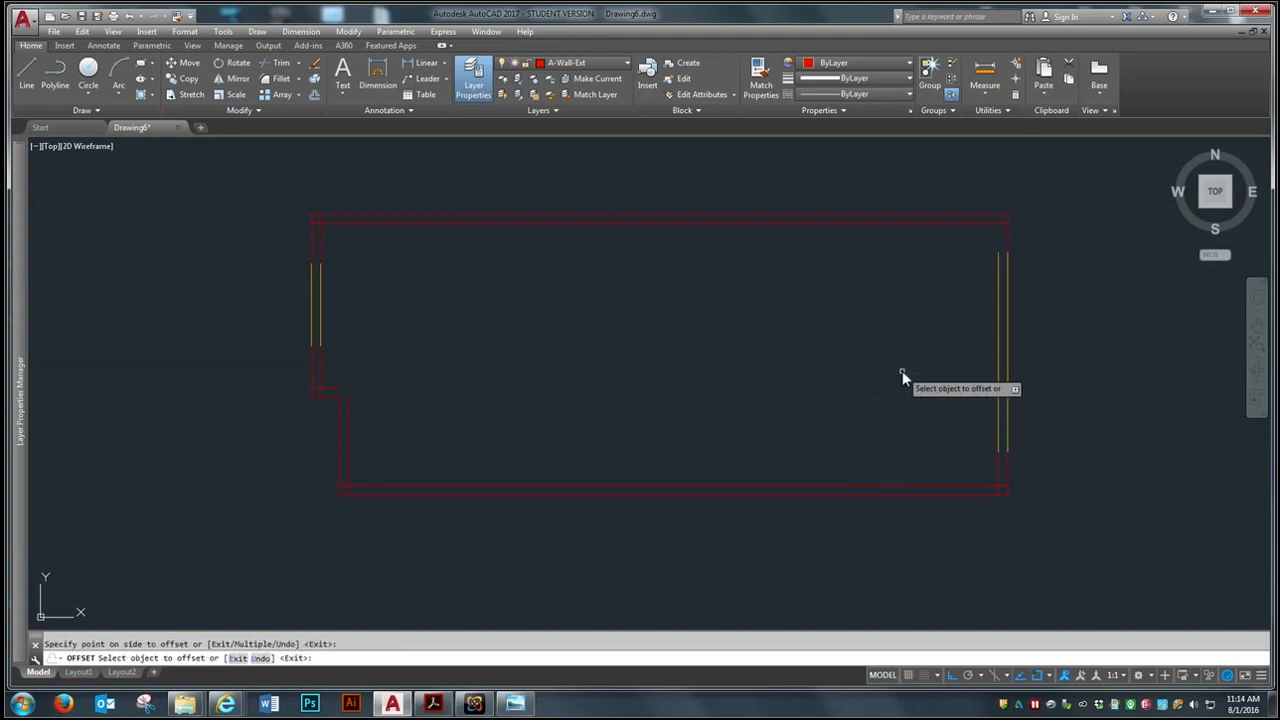
click(1009, 238)
click(948, 262)
key(Return)
Examine the offset walls up close, checking how the inner lines meet at the corners and the lower-left jog
scroll(389, 371, up, 2)
scroll(288, 379, down, 2)
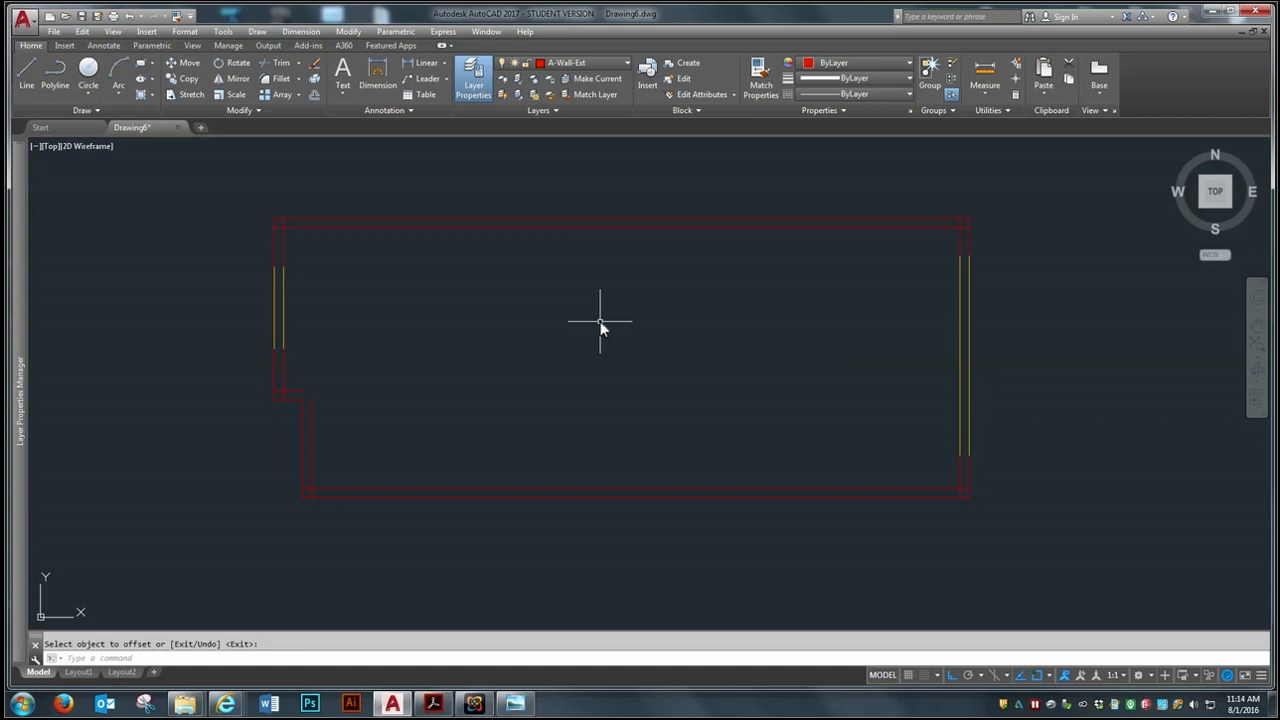
scroll(610, 217, up, 3)
scroll(577, 241, down, 3)
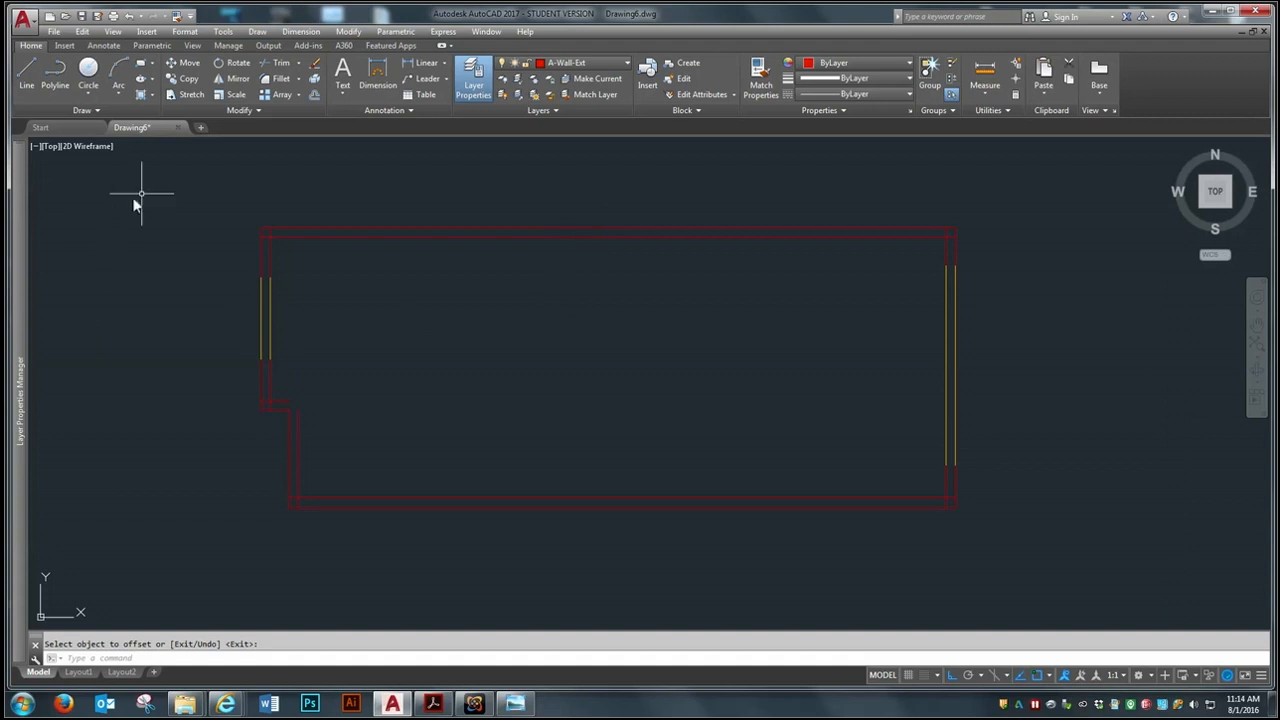
scroll(950, 232, up, 8)
scroll(916, 253, down, 3)
scroll(920, 295, up, 6)
scroll(850, 259, down, 3)
scroll(994, 206, down, 3)
scroll(260, 340, up, 6)
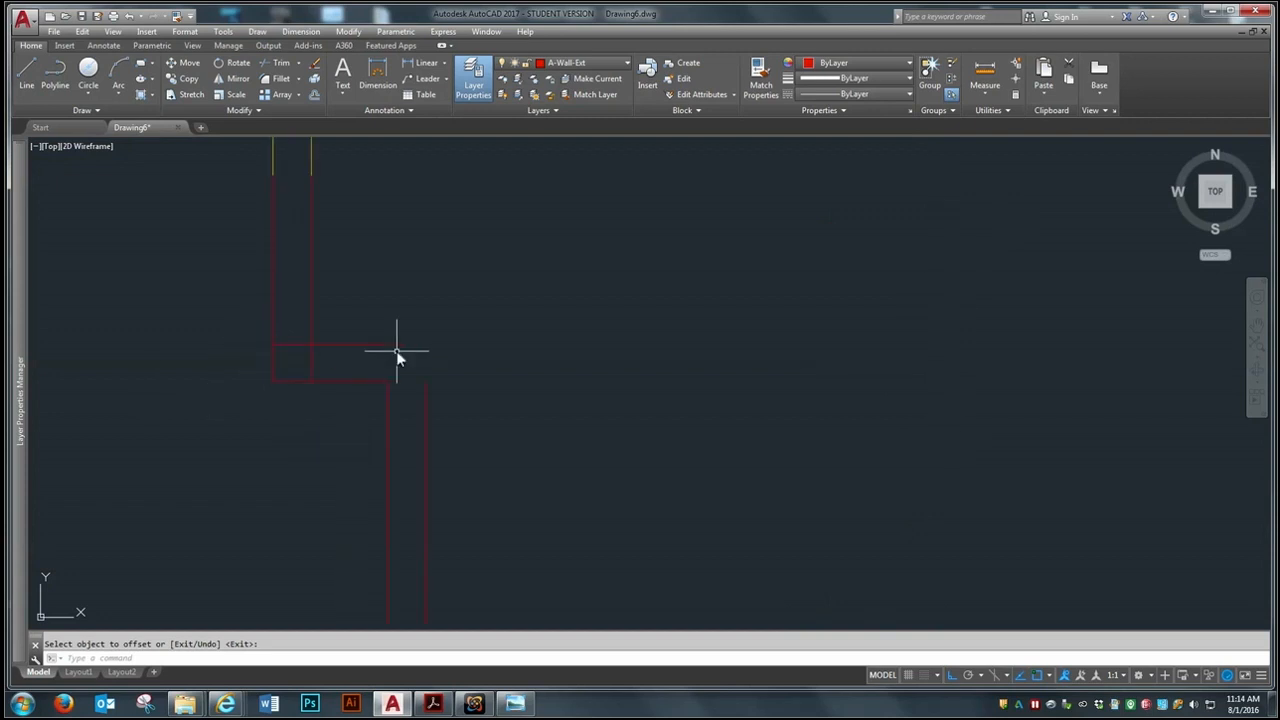
scroll(380, 476, down, 3)
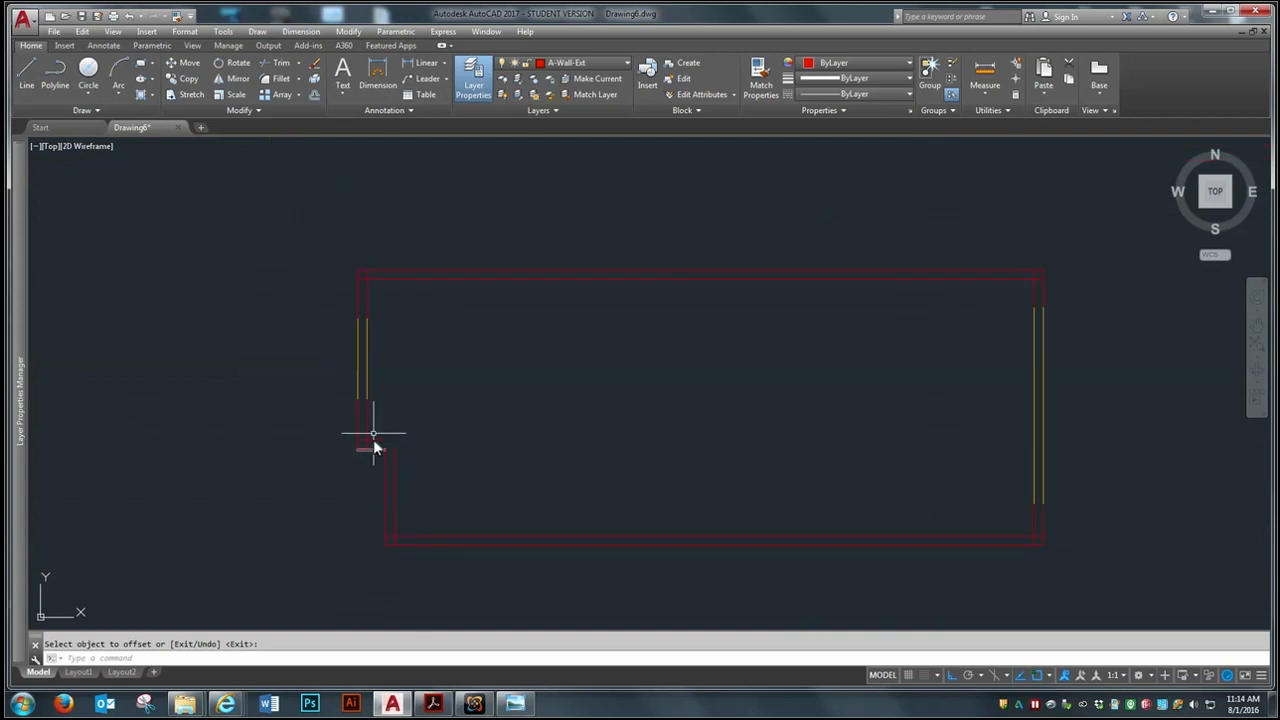
scroll(352, 305, up, 4)
scroll(245, 255, down, 2)
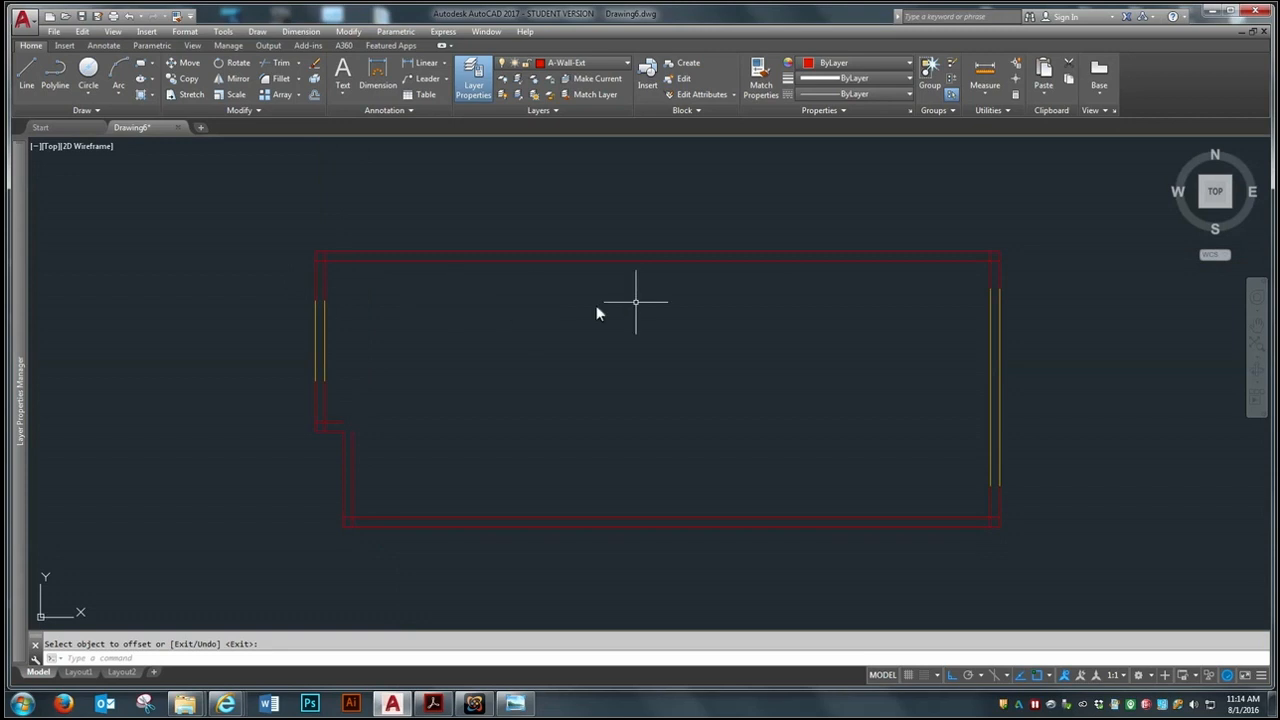
Draw a line closing the wall end between the two glazing lines' upper endpoints on the left side
scroll(297, 310, up, 5)
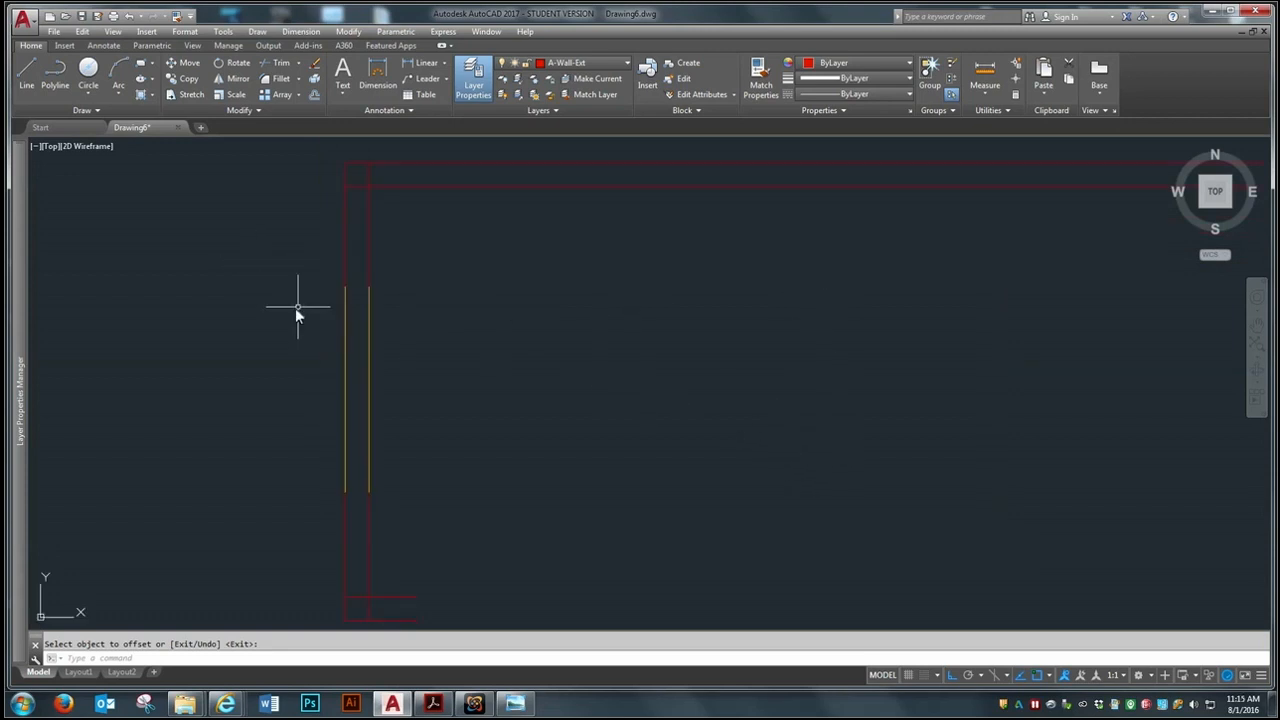
click(27, 70)
scroll(291, 239, up, 2)
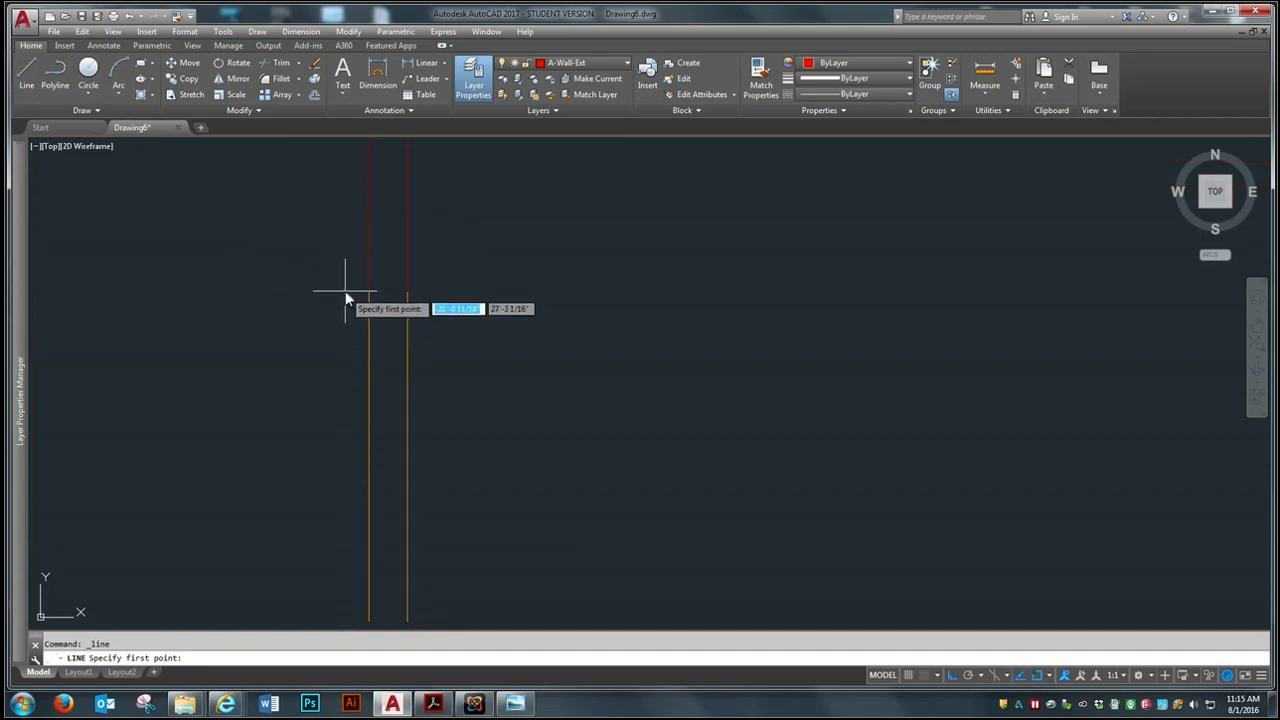
click(370, 288)
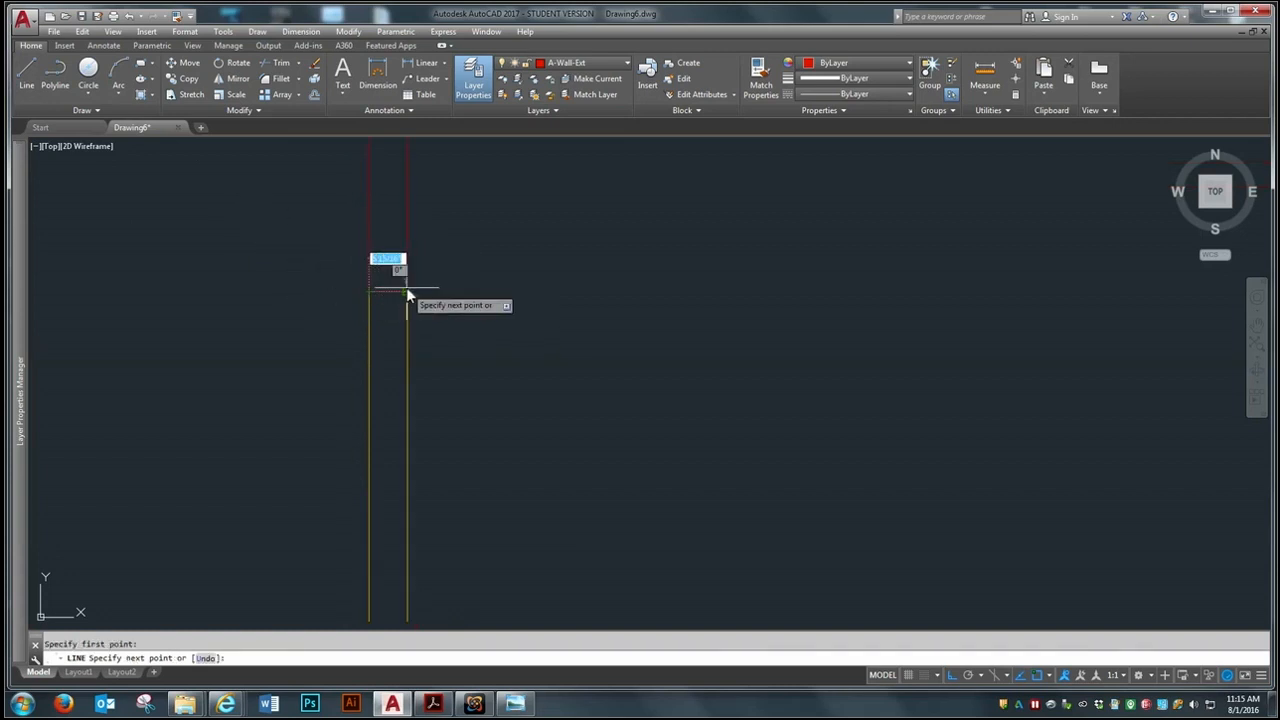
click(406, 291)
key(Return)
Draw a line closing the wall end between the left glazing lines' lower endpoints
click(33, 72)
scroll(248, 138, down, 2)
scroll(323, 287, up, 2)
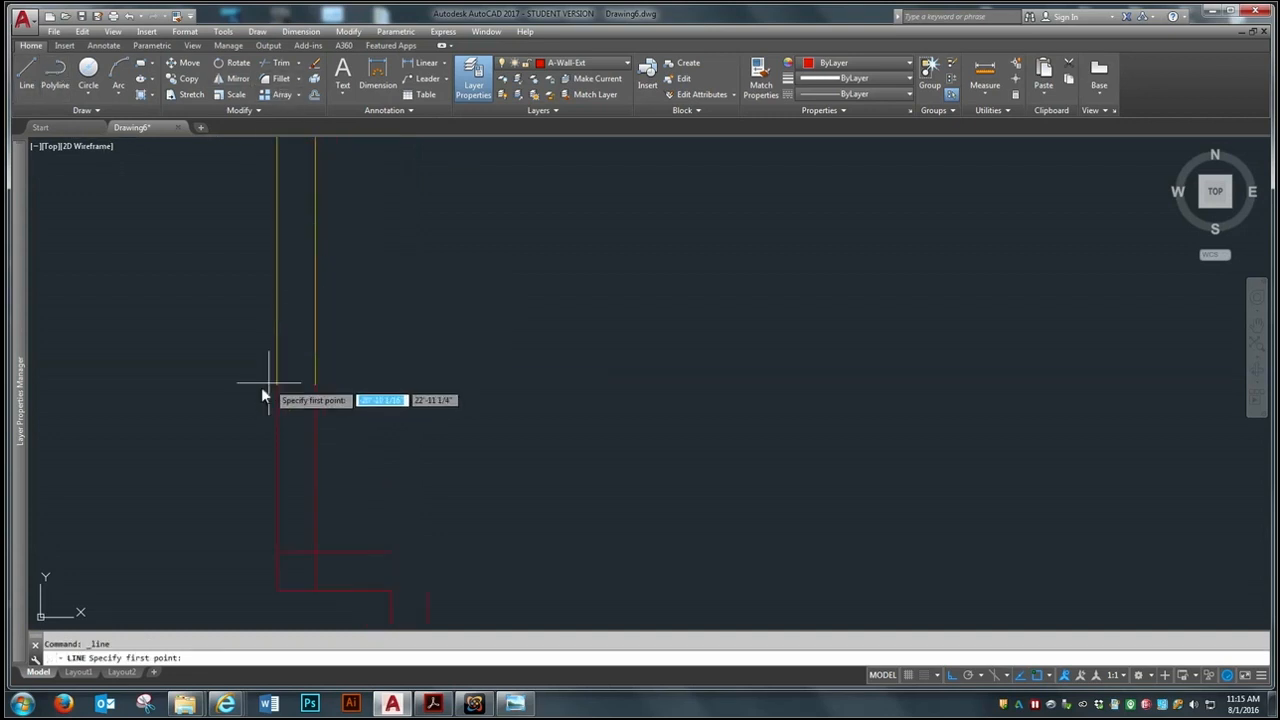
click(276, 383)
click(315, 385)
key(Return)
Draw a line closing the wall end between the right glazing lines' upper endpoints
scroll(262, 438, down, 4)
scroll(229, 431, down, 2)
scroll(623, 421, up, 6)
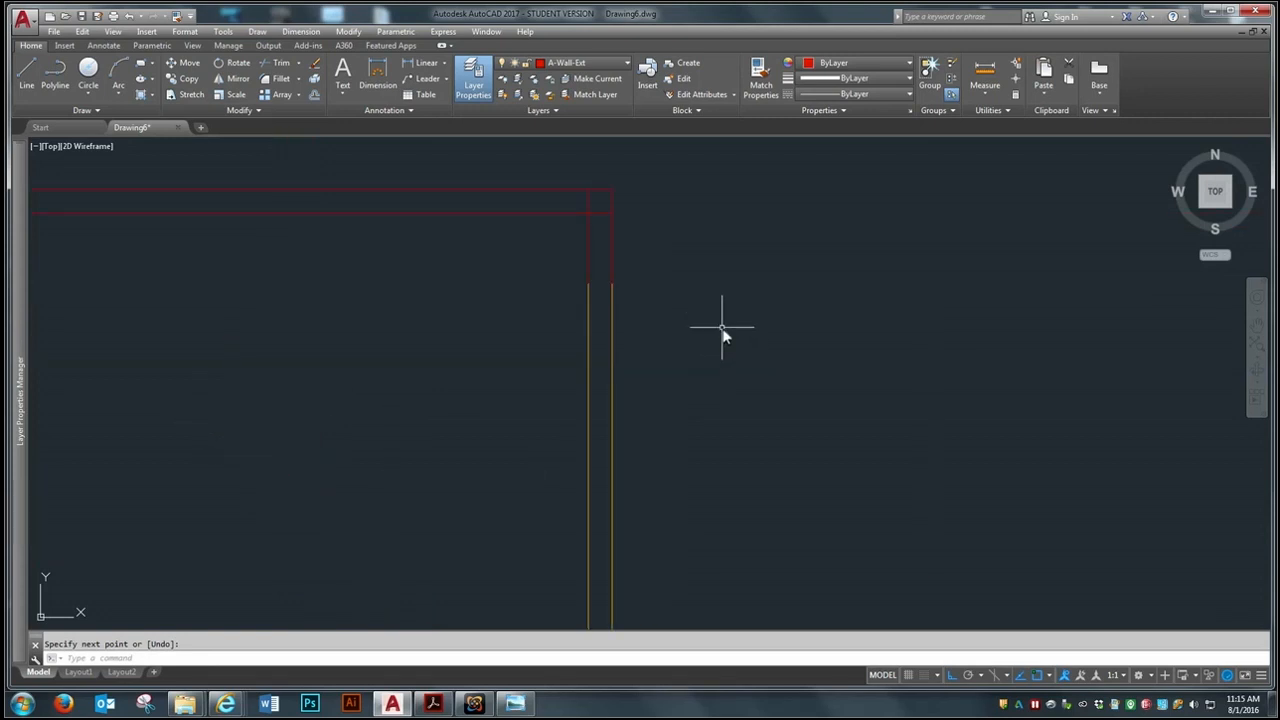
click(34, 66)
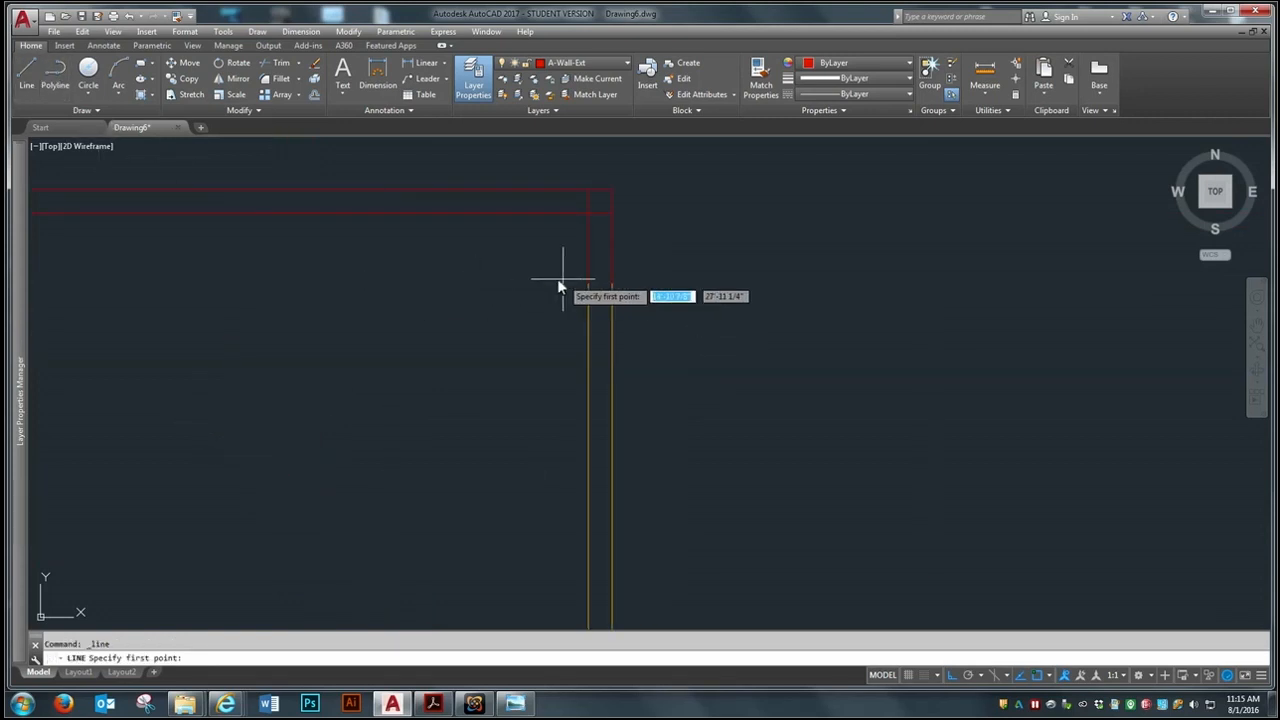
click(587, 281)
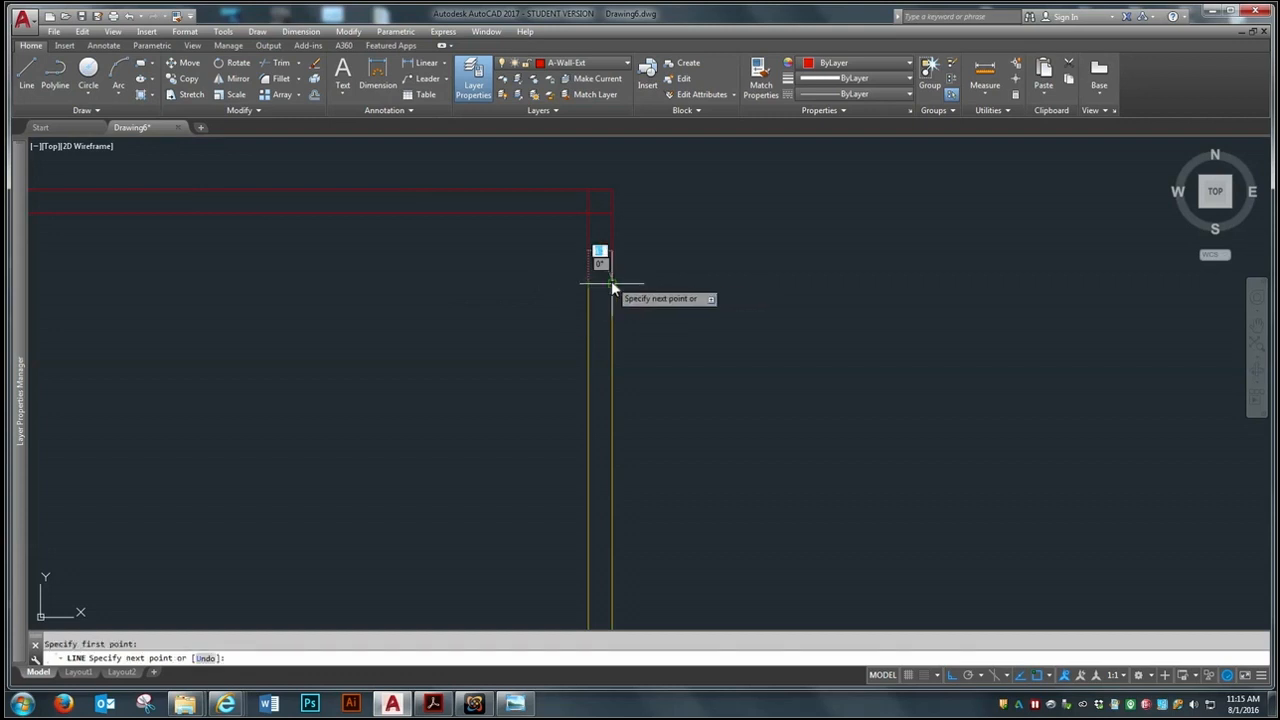
scroll(562, 198, down, 3)
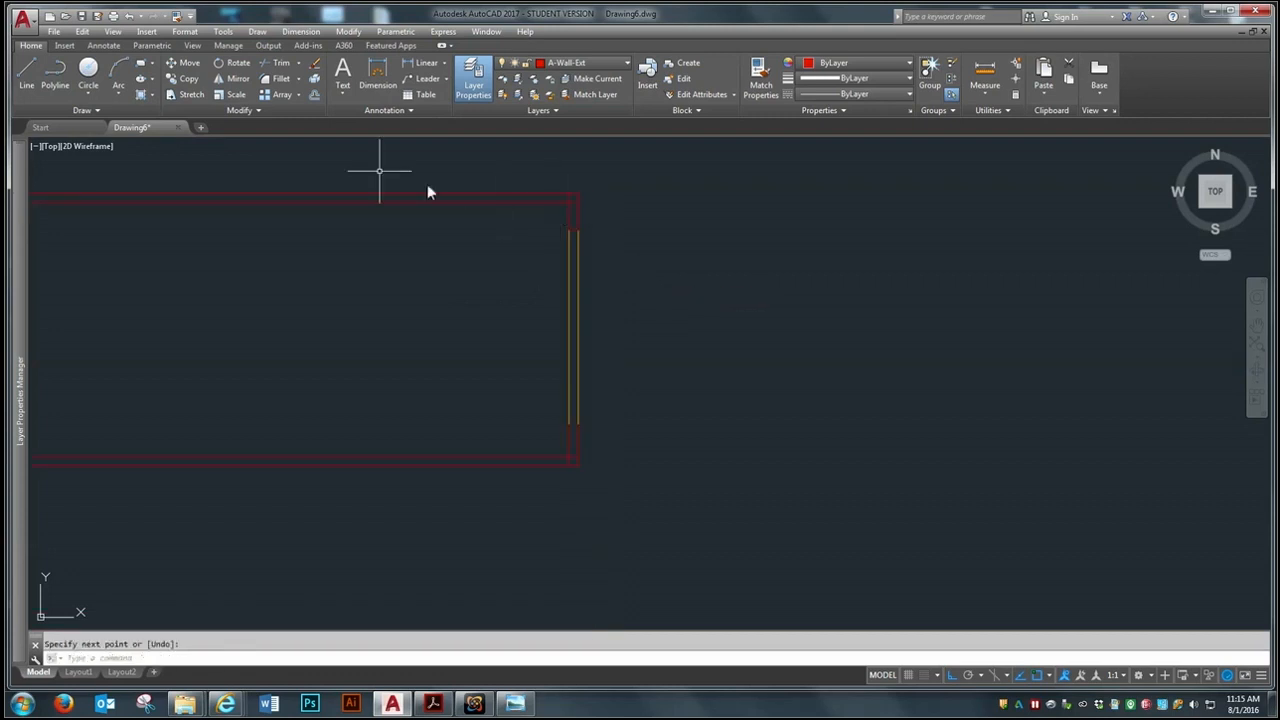
Draw a line closing the wall end between the right glazing lines' lower endpoints
click(27, 70)
scroll(573, 379, up, 5)
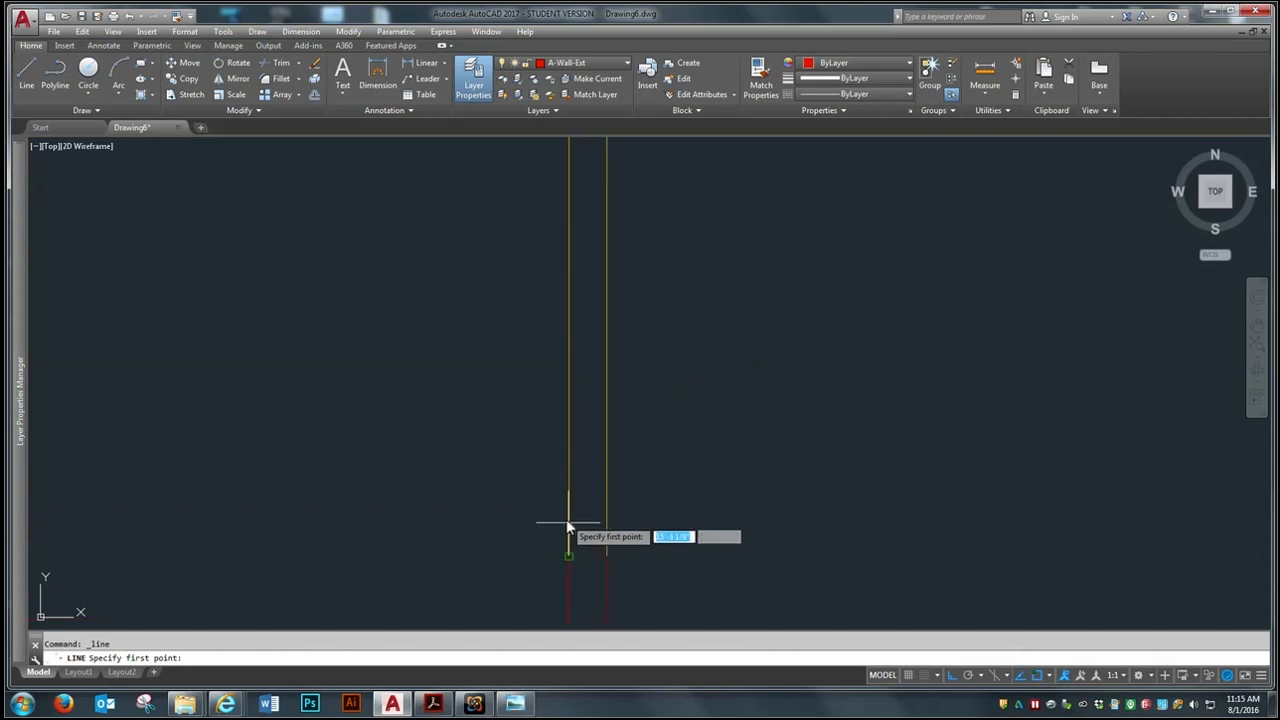
click(569, 556)
click(606, 556)
key(Return)
Examine the closed wall ends and the overlapping inner wall lines at the plan's corners
scroll(642, 474, down, 5)
scroll(642, 474, down, 4)
scroll(463, 450, up, 4)
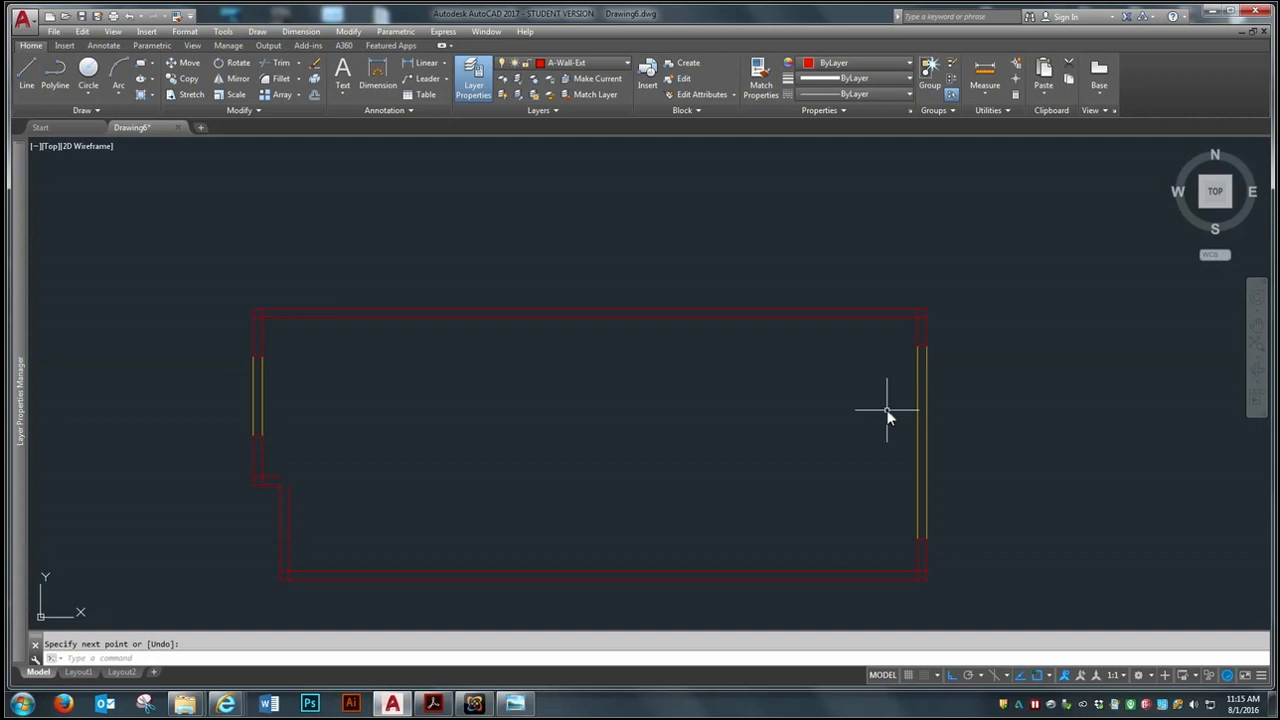
scroll(331, 584, up, 2)
scroll(340, 340, down, 2)
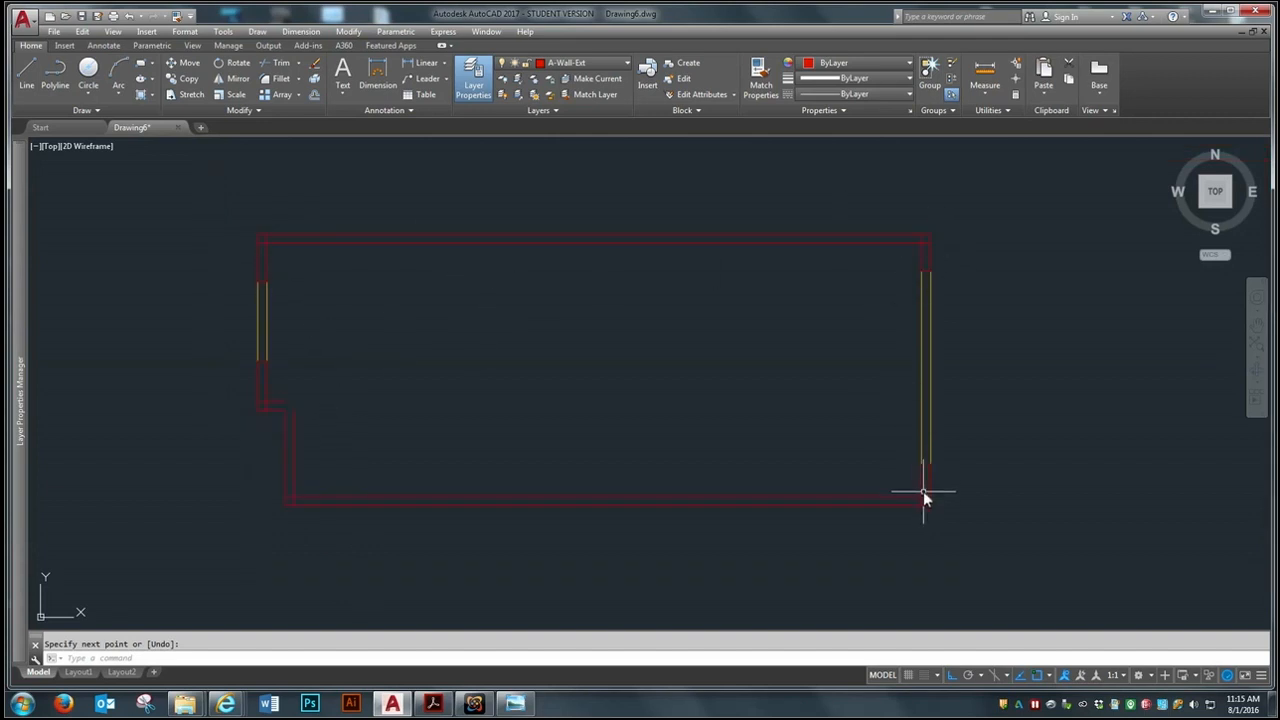
scroll(270, 225, up, 3)
scroll(262, 250, down, 3)
Try a Fillet between the jog's inner horizontal line and the left wall's inner vertical line, and undo it
scroll(285, 429, up, 5)
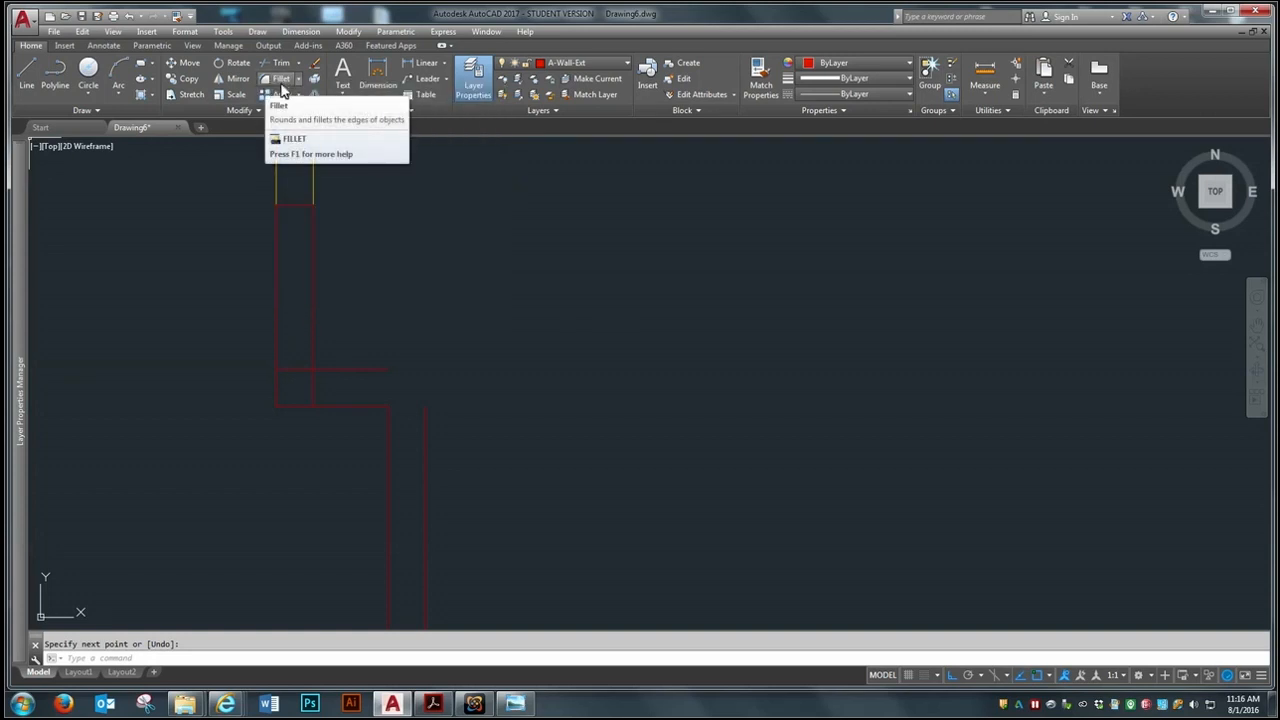
click(283, 84)
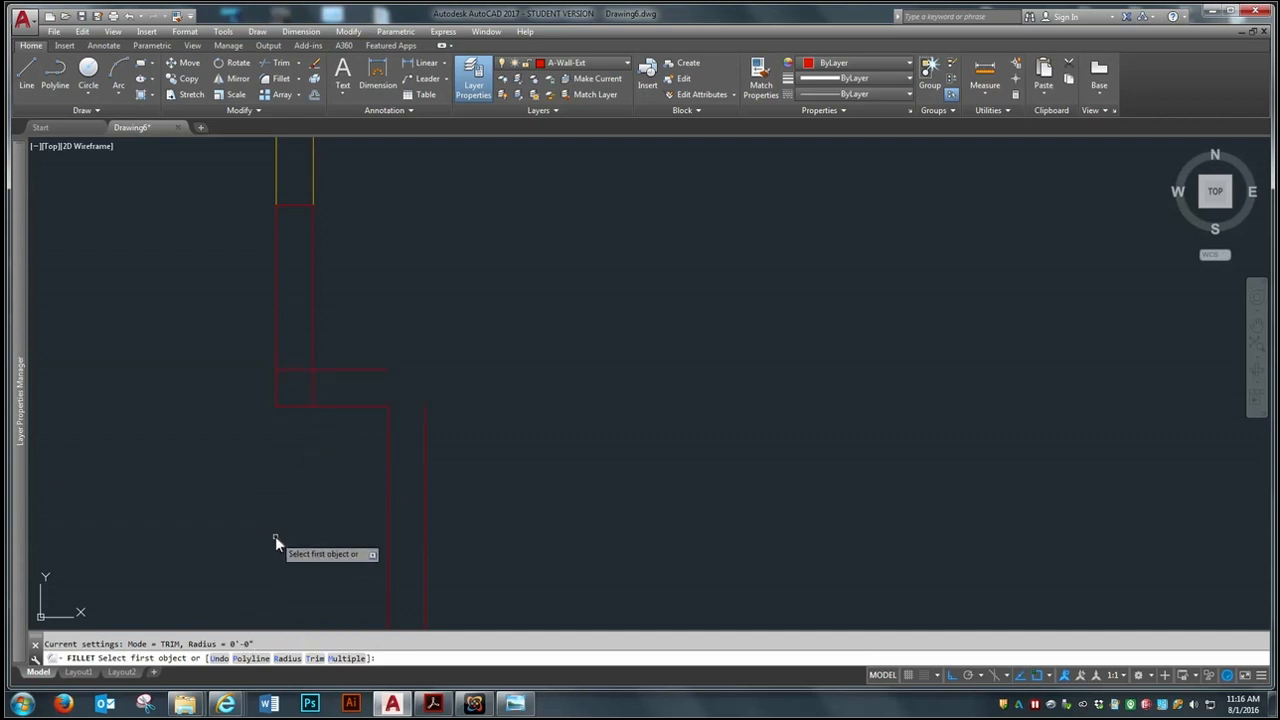
scroll(235, 325, up, 4)
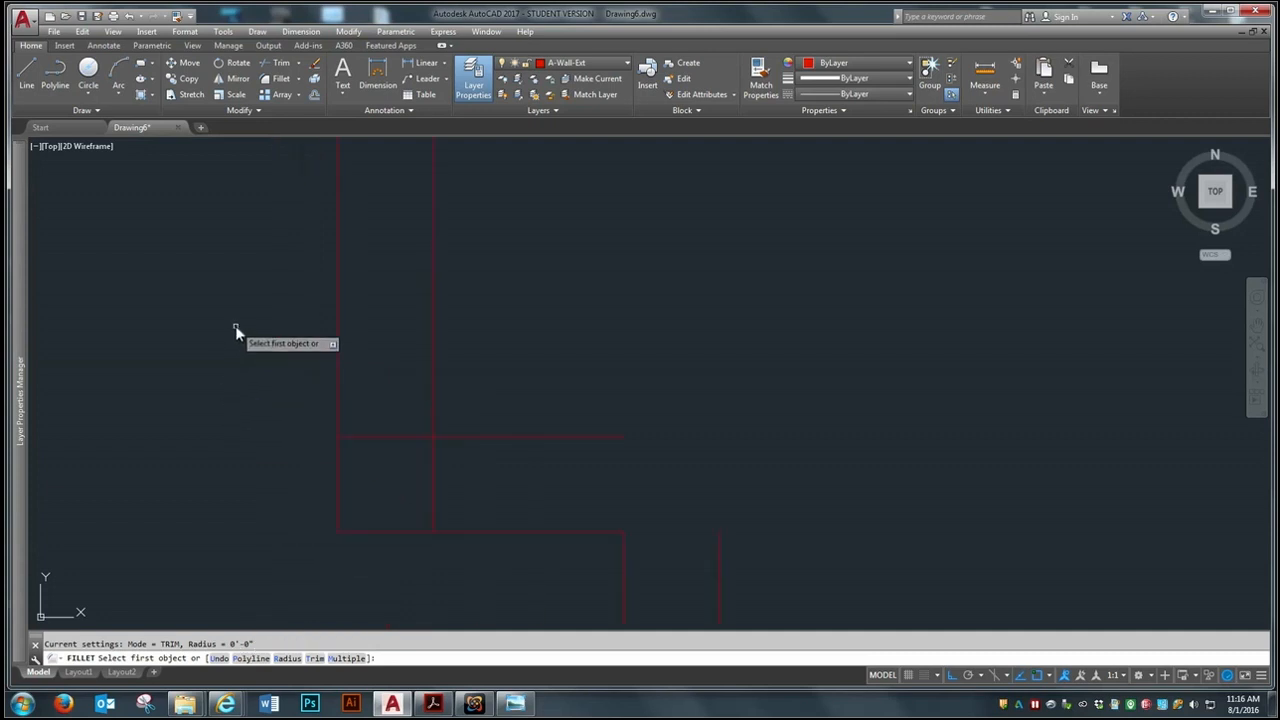
click(446, 437)
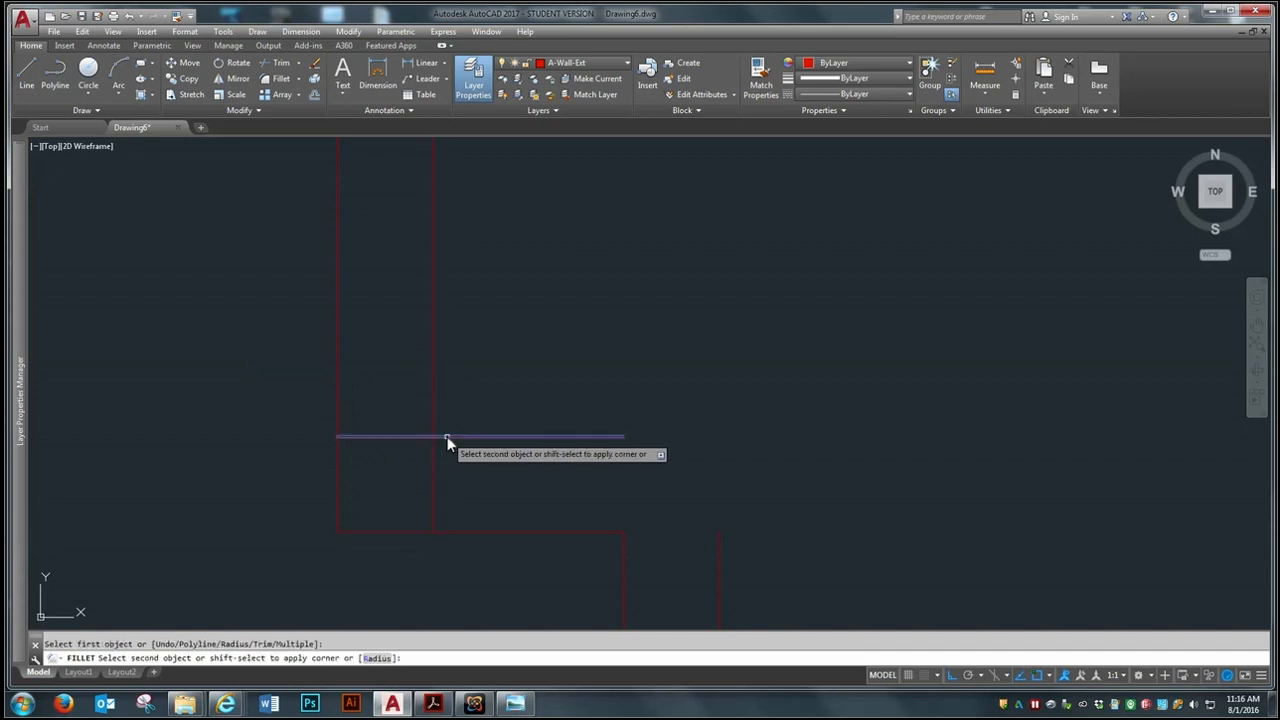
click(434, 383)
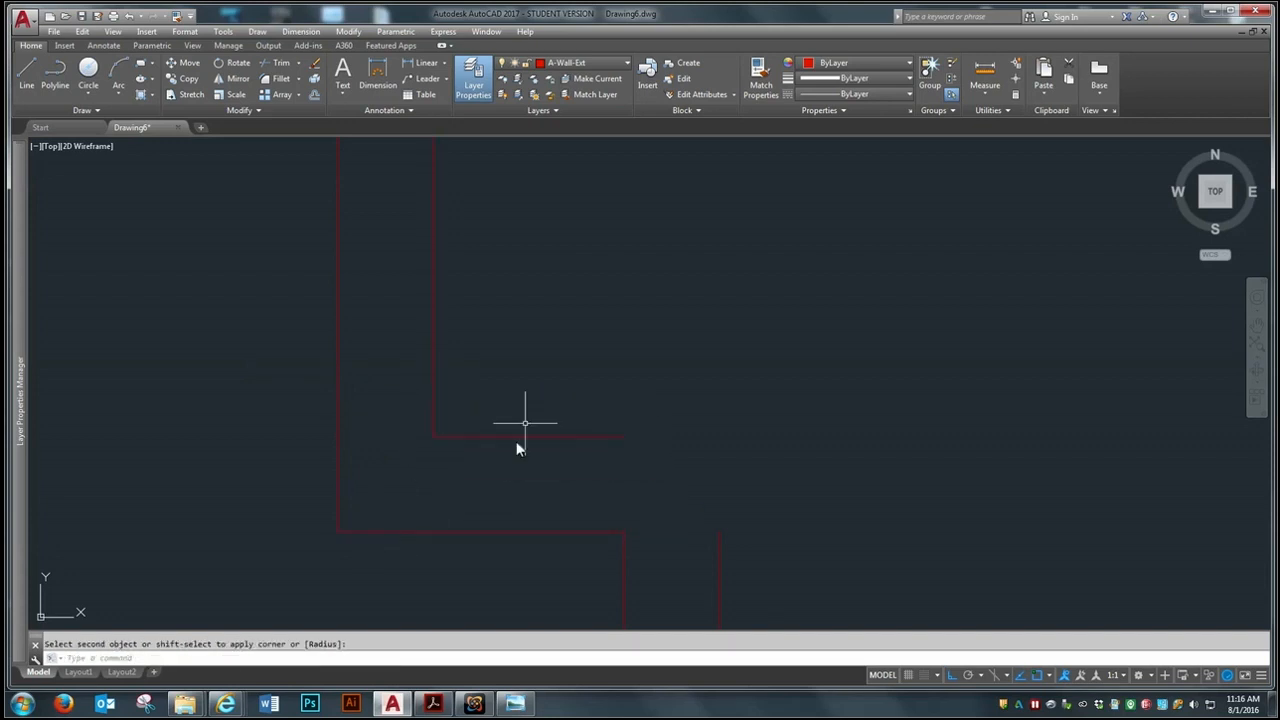
click(127, 17)
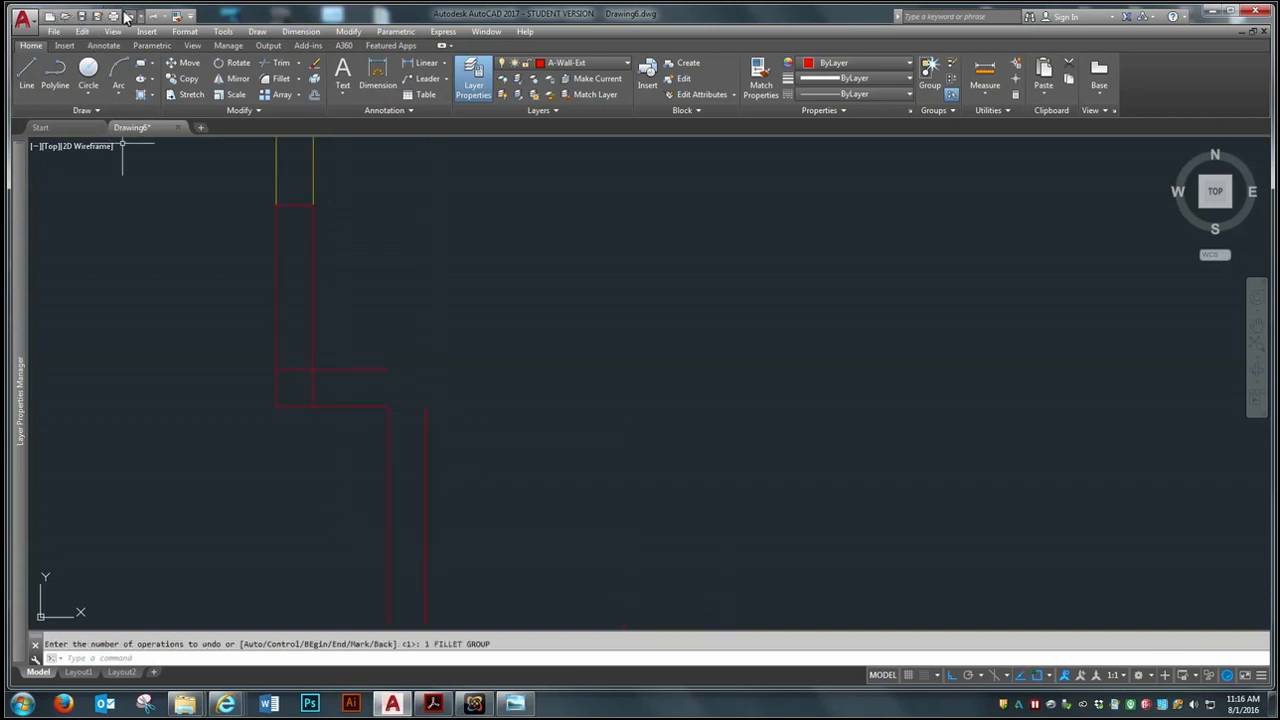
scroll(200, 258, up, 2)
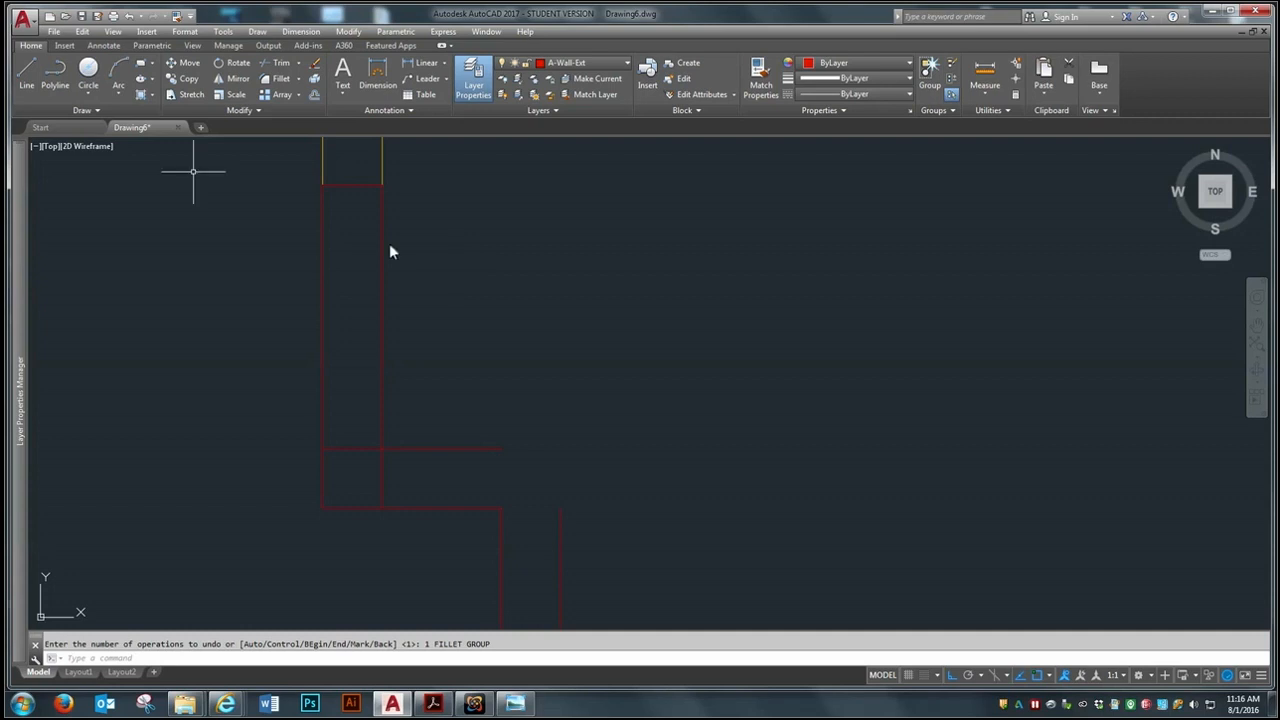
Try a Fillet at the jog that keeps the outer stubs of the two crossing inner wall lines, and undo it
click(281, 80)
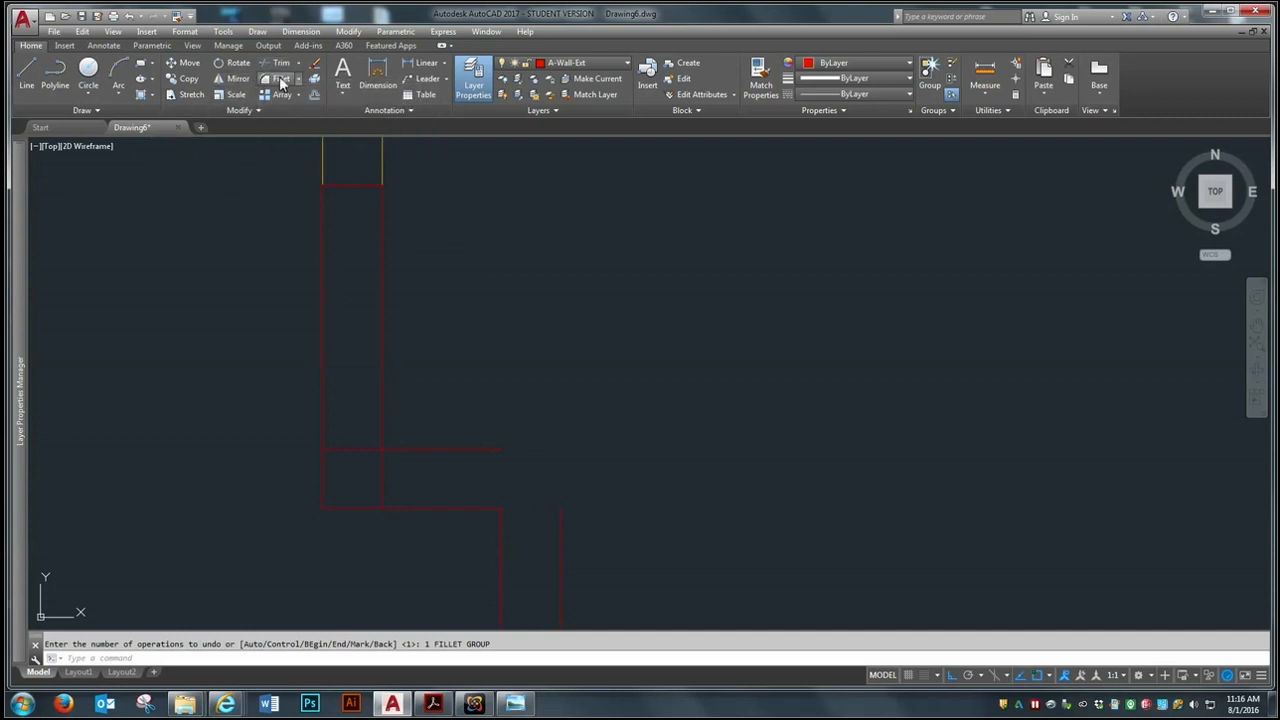
click(360, 450)
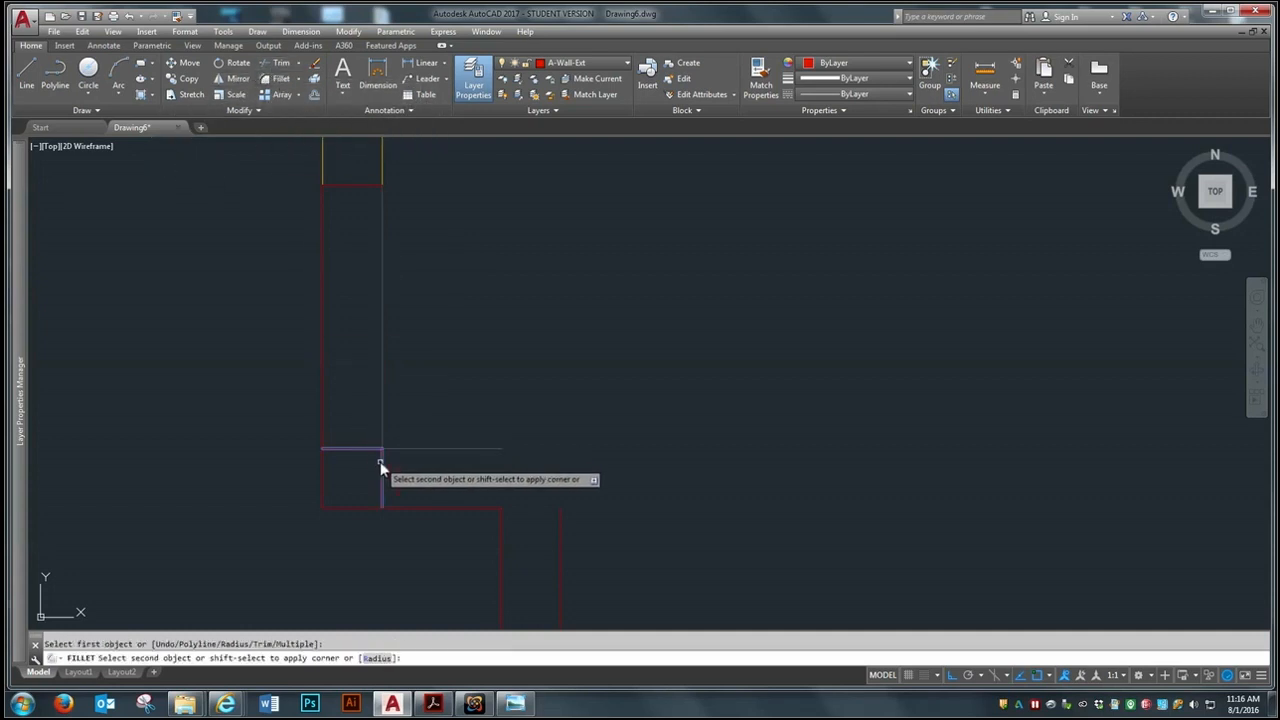
click(381, 461)
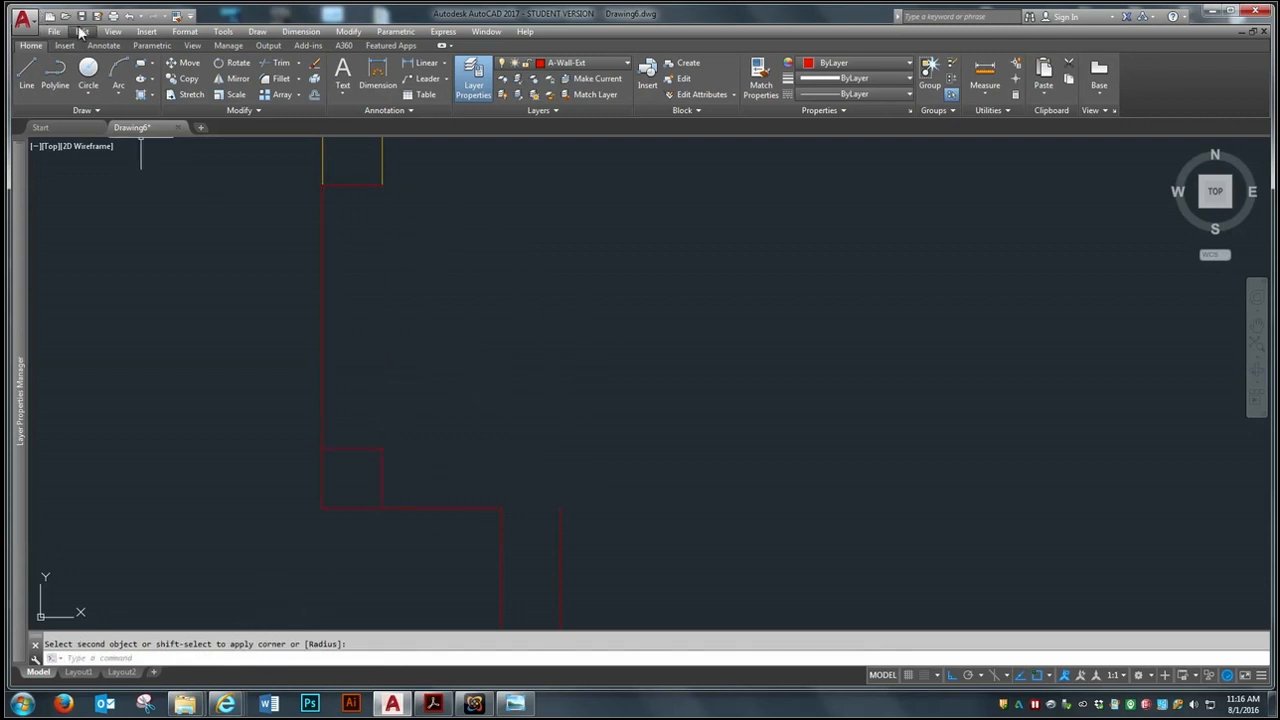
click(128, 16)
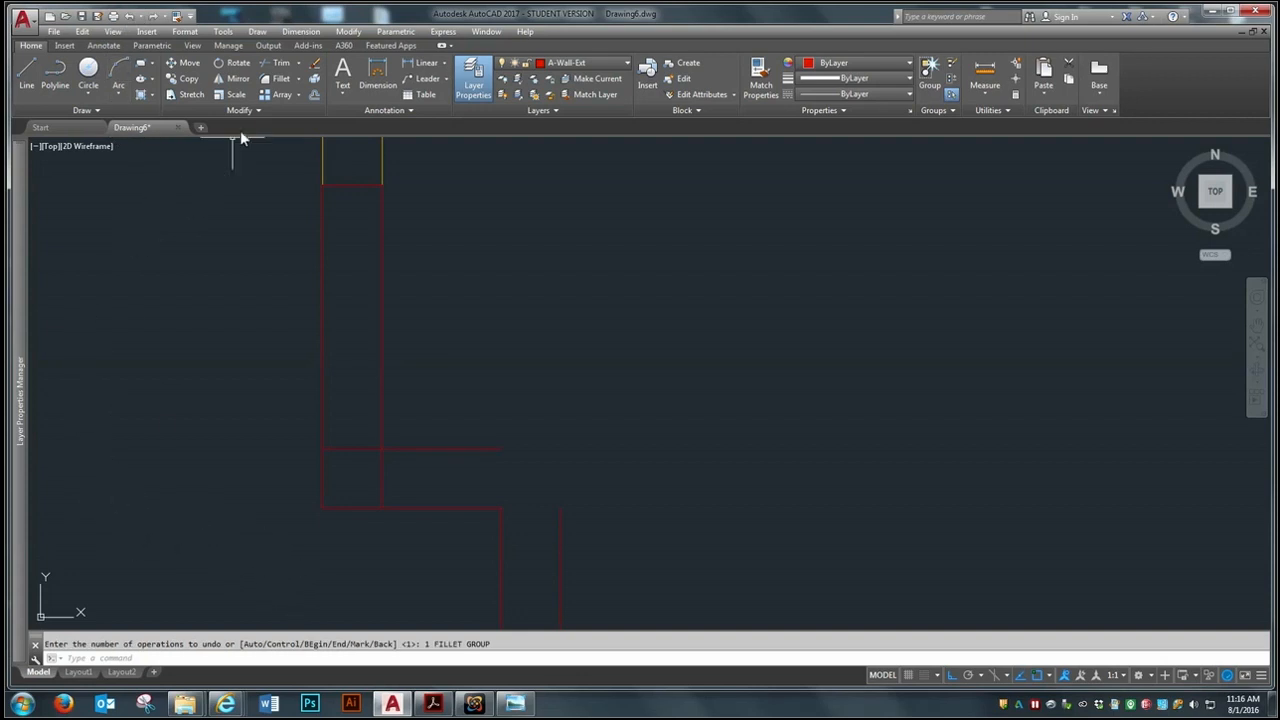
Fillet the left wall's inner vertical line with the jog's inner horizontal line, keeping the room-side portions
click(284, 80)
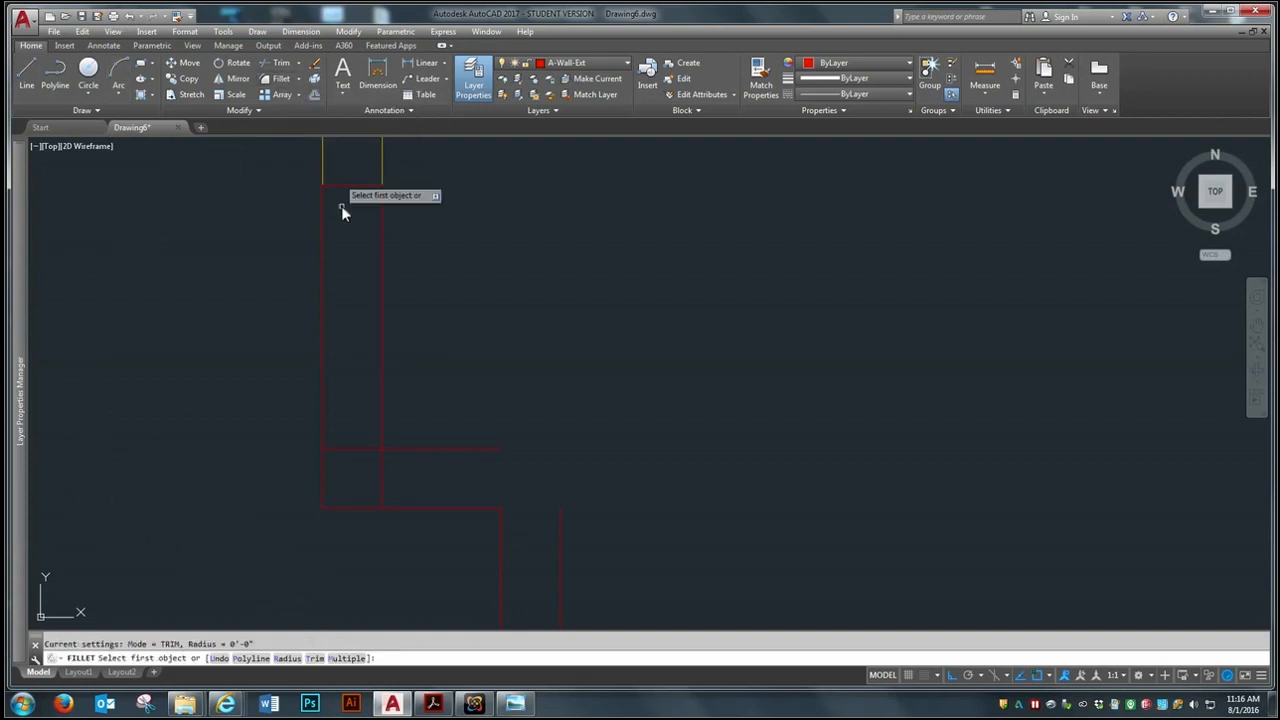
click(382, 417)
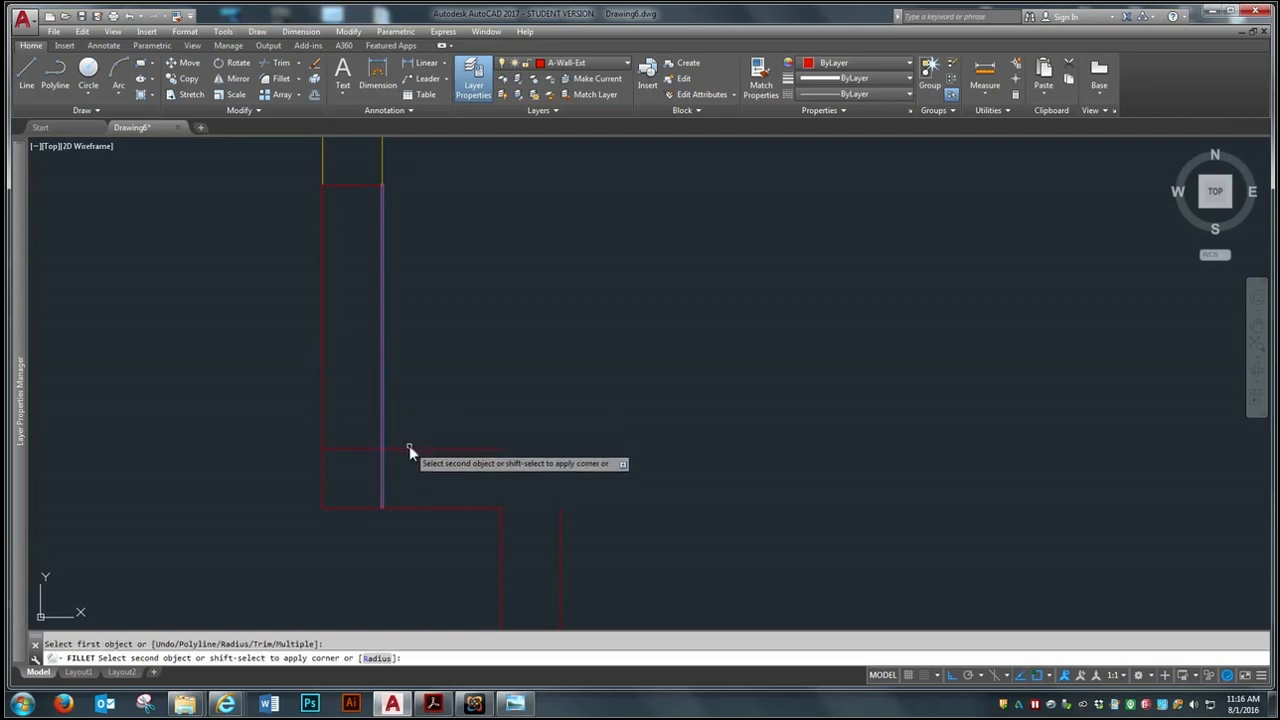
click(411, 455)
Fillet the jog's inner horizontal line with the lower left wall's inner vertical line so they meet at a corner
scroll(257, 300, down, 4)
scroll(266, 286, up, 2)
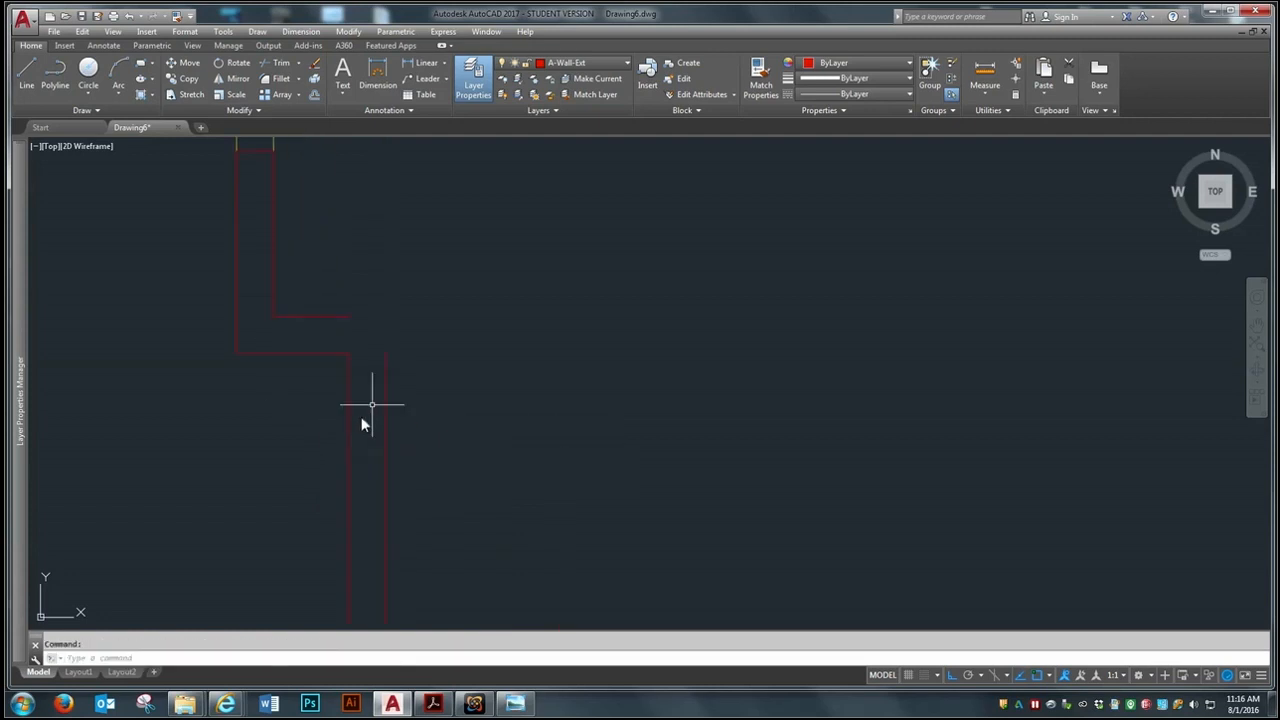
scroll(378, 396, up, 2)
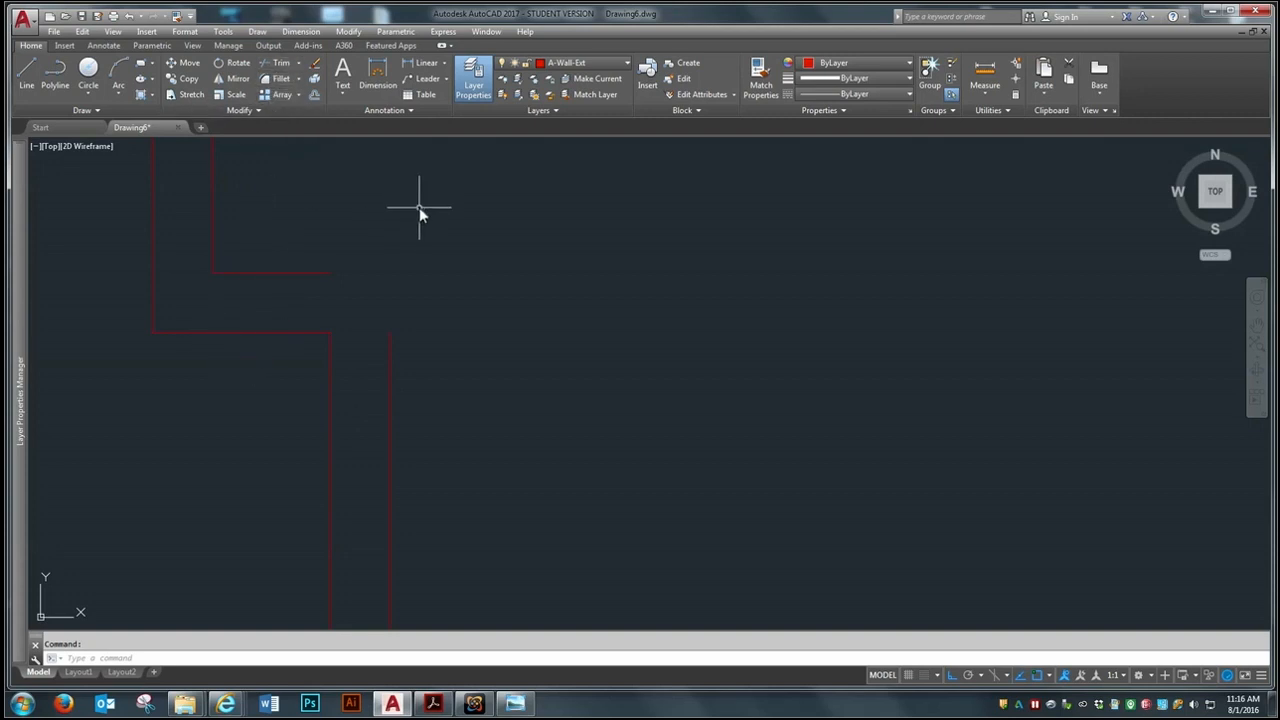
click(276, 78)
click(318, 272)
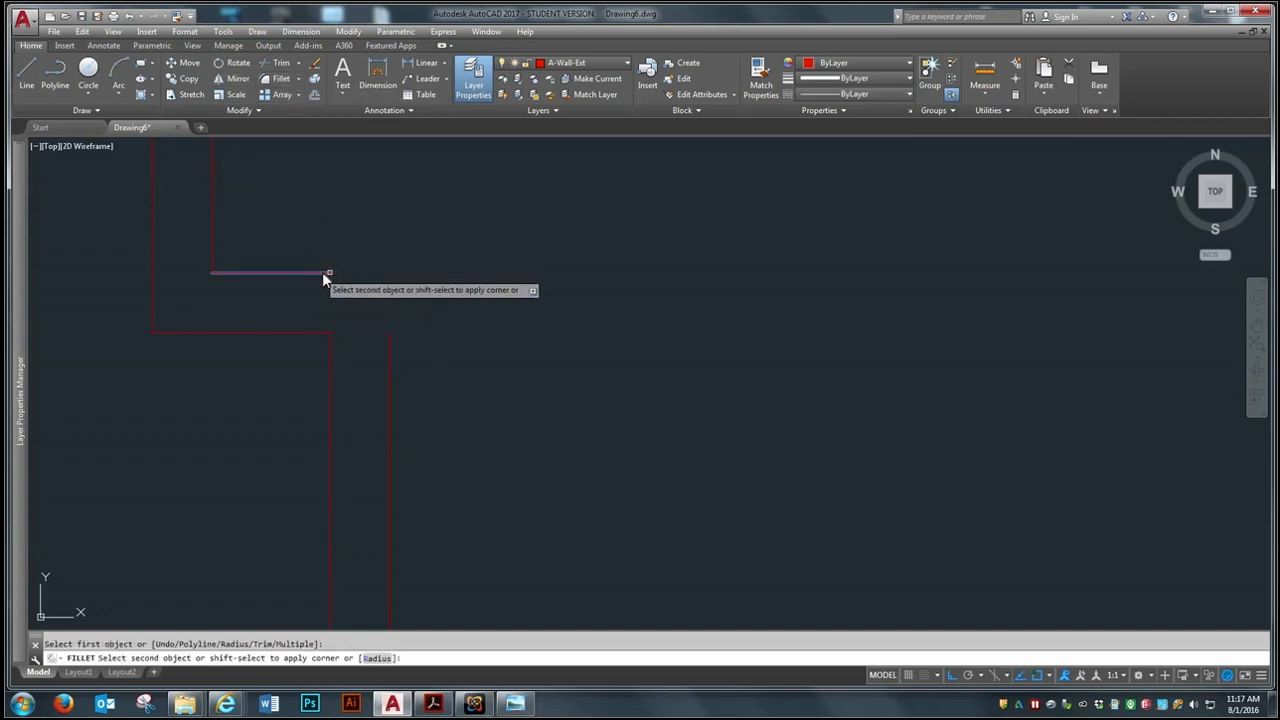
click(390, 348)
Fillet the lower left wall's inner line with the bottom wall's inner line at the plan's lower-left corner
scroll(448, 255, down, 3)
scroll(440, 258, up, 2)
scroll(304, 229, down, 1)
scroll(380, 397, down, 1)
scroll(323, 285, up, 1)
scroll(444, 430, down, 1)
scroll(361, 334, up, 1)
scroll(361, 334, up, 1)
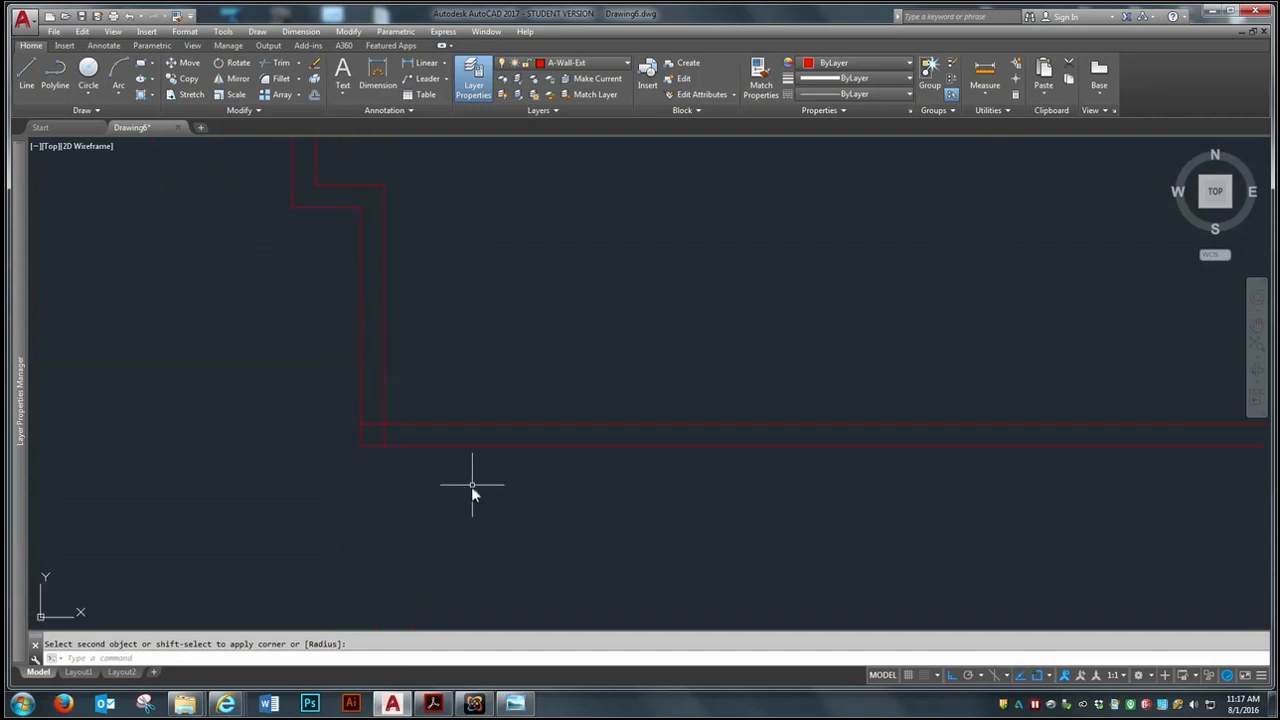
click(282, 83)
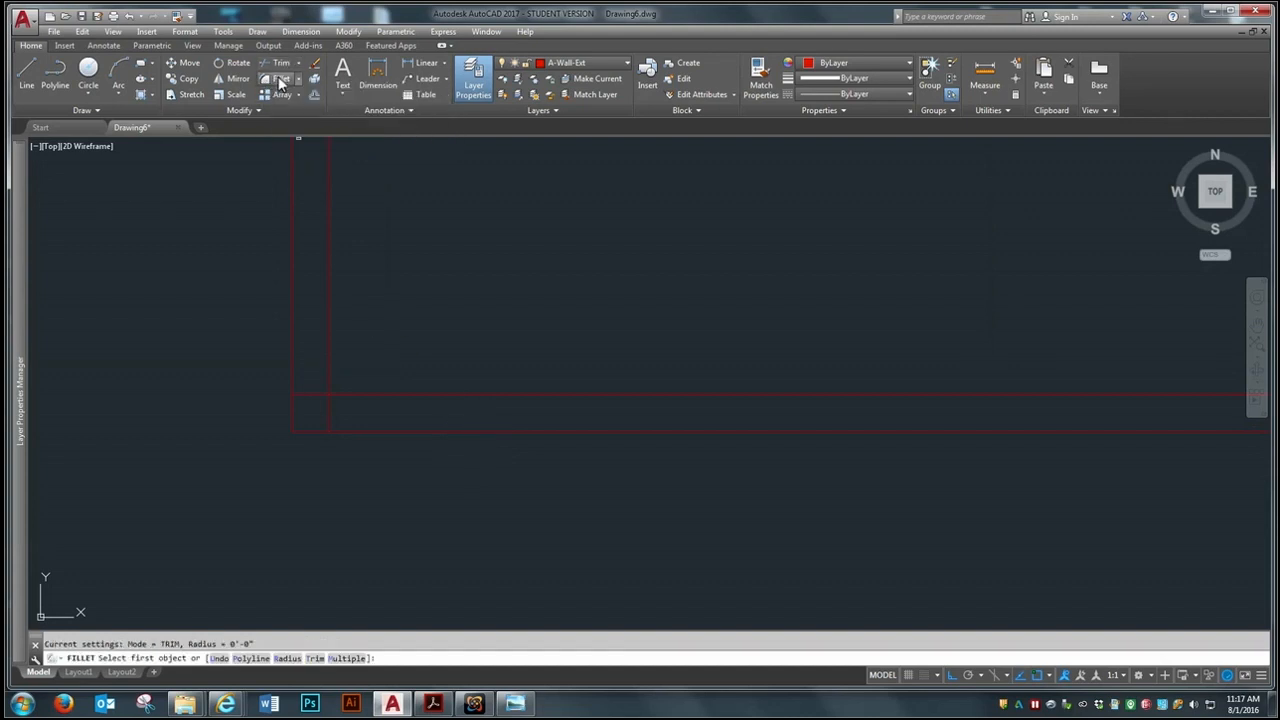
click(329, 370)
scroll(191, 423, down, 4)
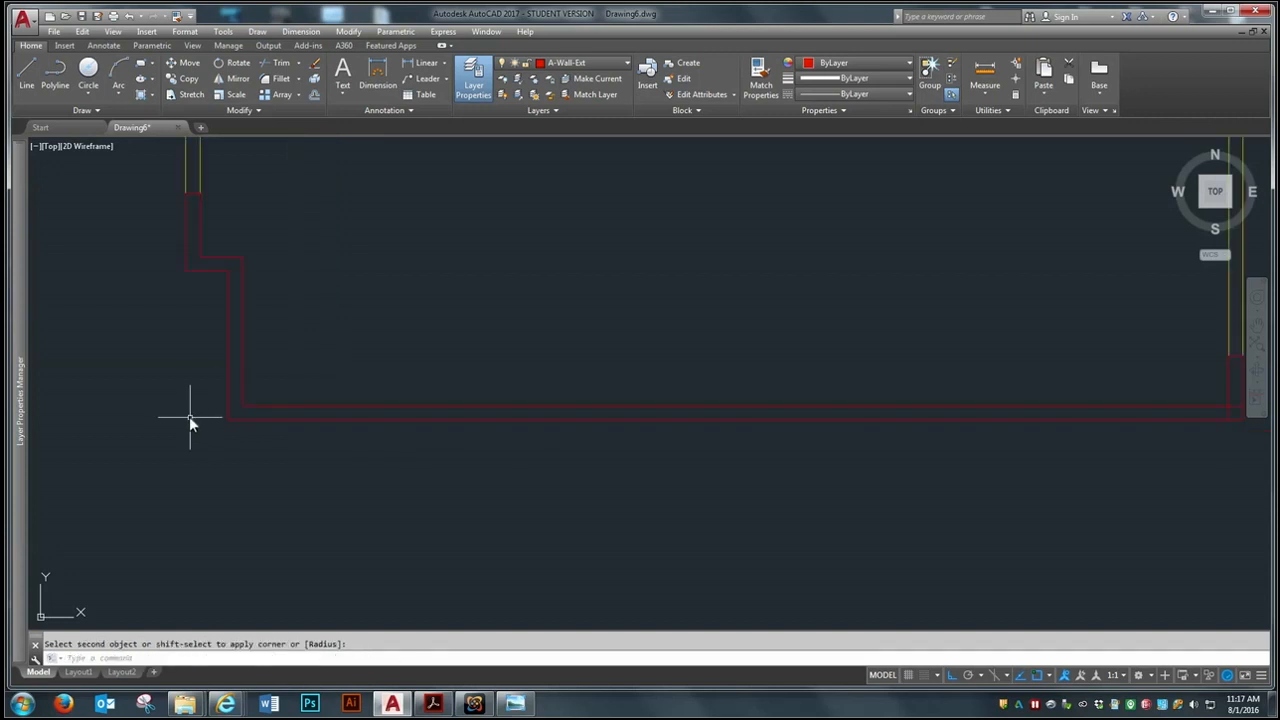
Fillet the bottom wall's inner line with the right wall's inner line at the plan's lower-right corner
click(272, 78)
scroll(612, 357, up, 5)
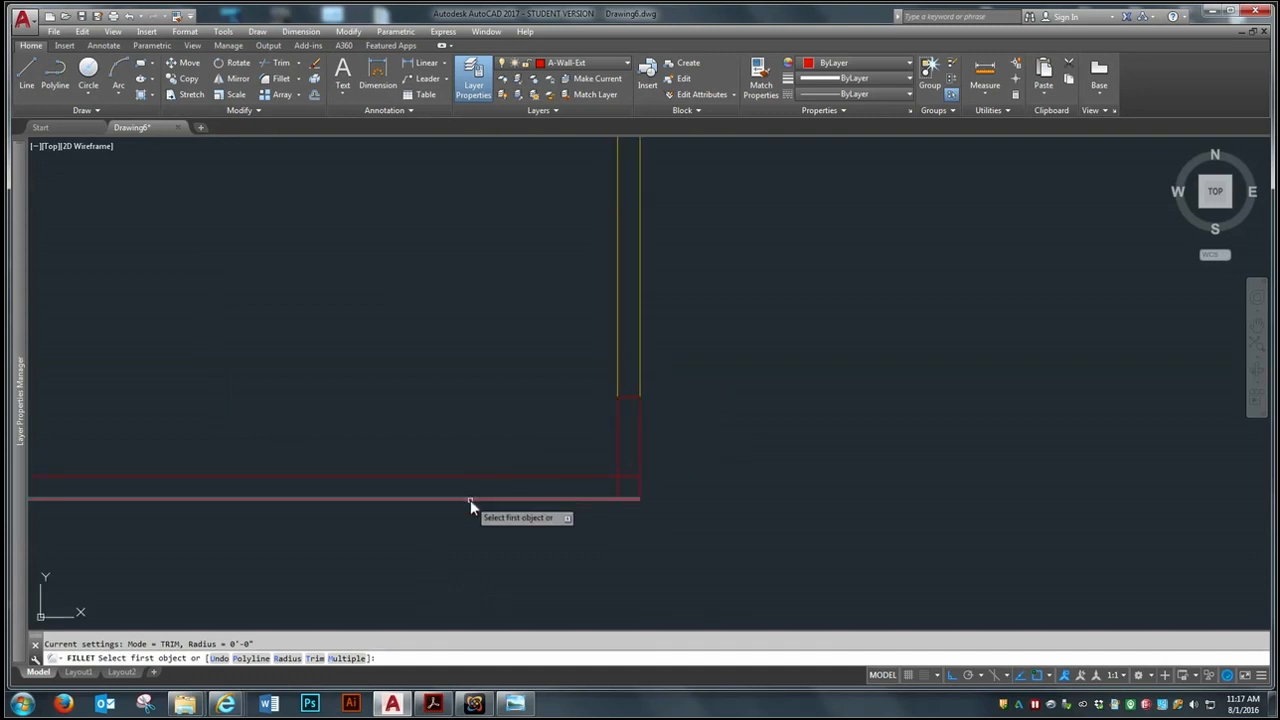
click(605, 475)
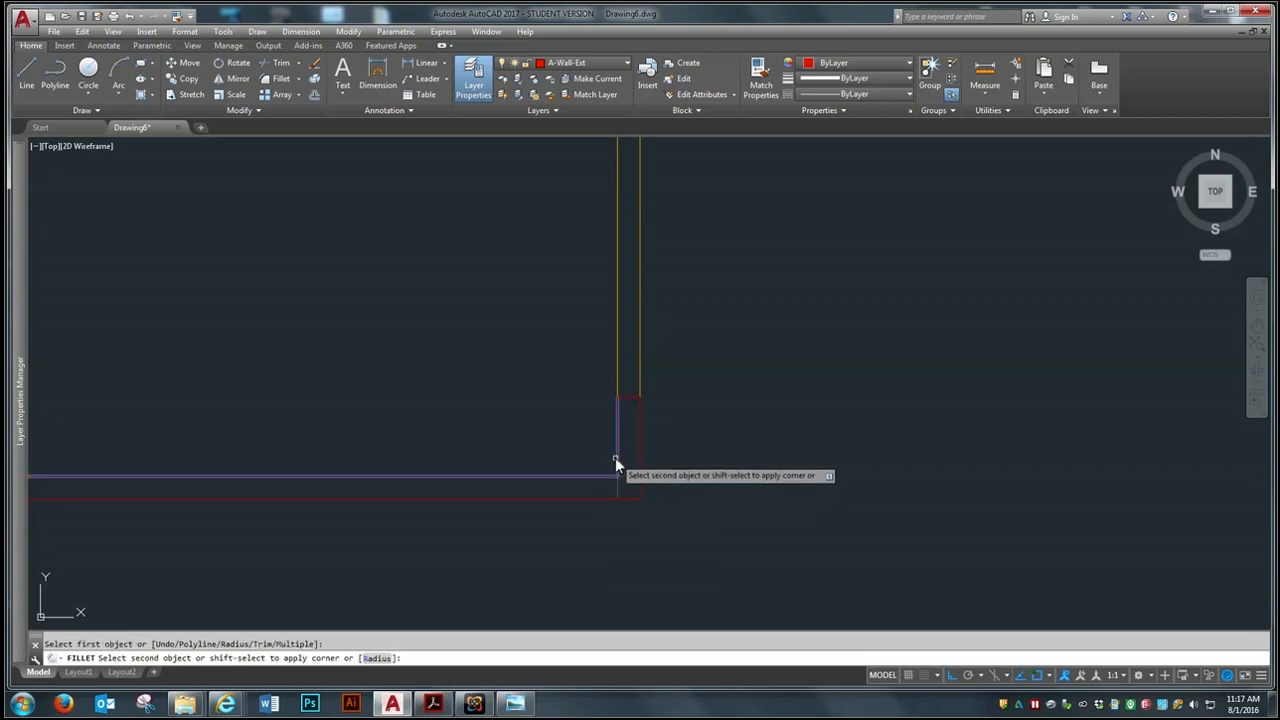
click(615, 457)
Fillet the left wall's inner line with the top wall's inner line at the plan's upper-left corner
scroll(802, 553, down, 2)
scroll(802, 553, down, 3)
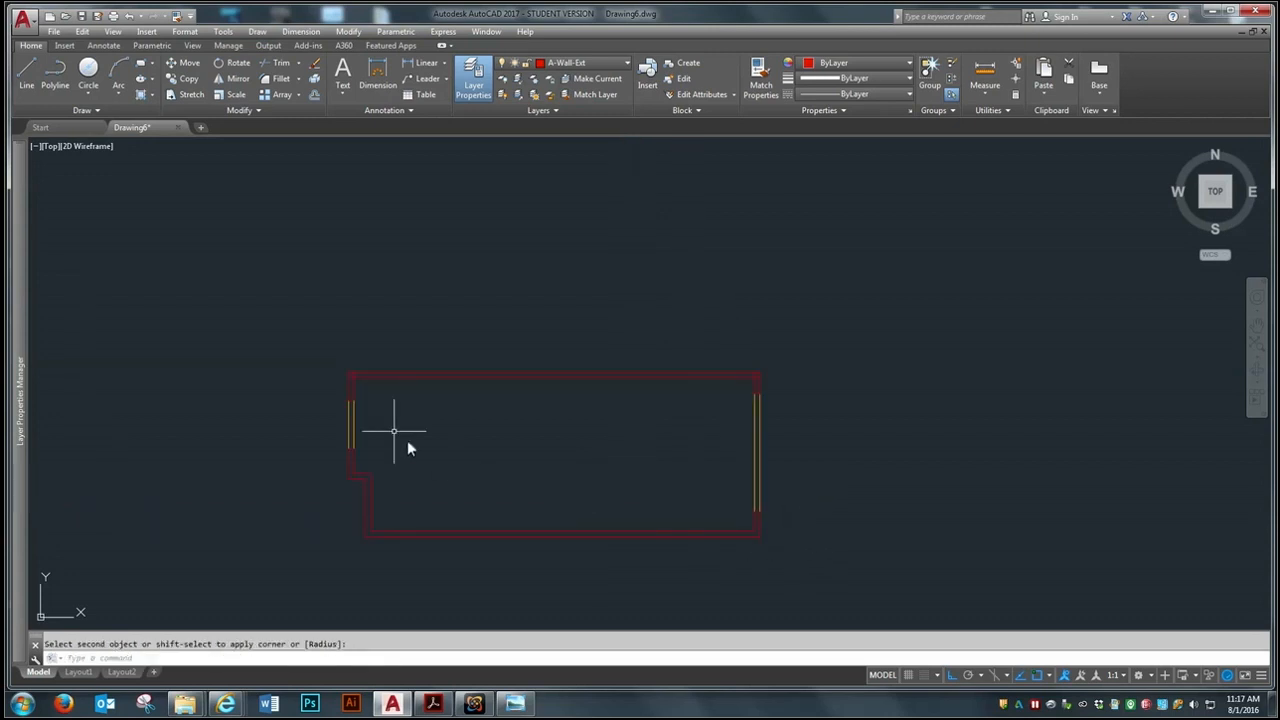
scroll(373, 380, up, 5)
scroll(312, 385, down, 2)
scroll(318, 354, up, 2)
scroll(323, 352, down, 8)
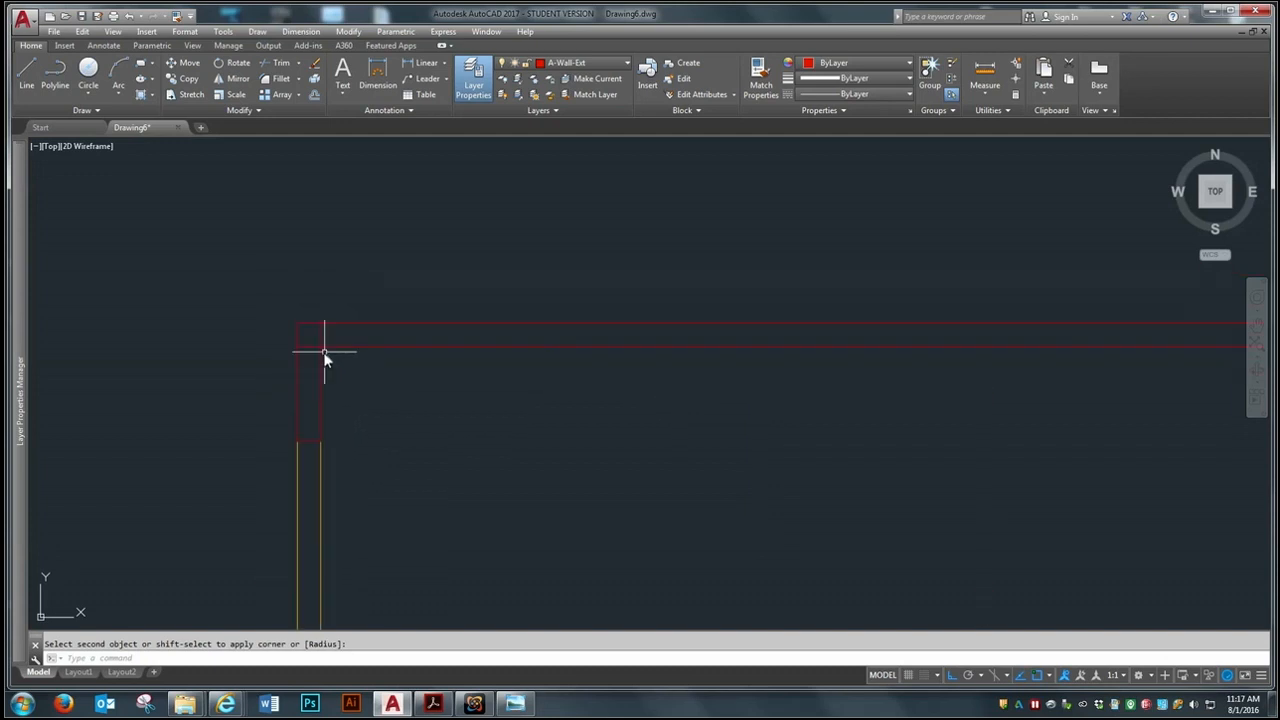
scroll(324, 352, up, 6)
scroll(325, 352, down, 5)
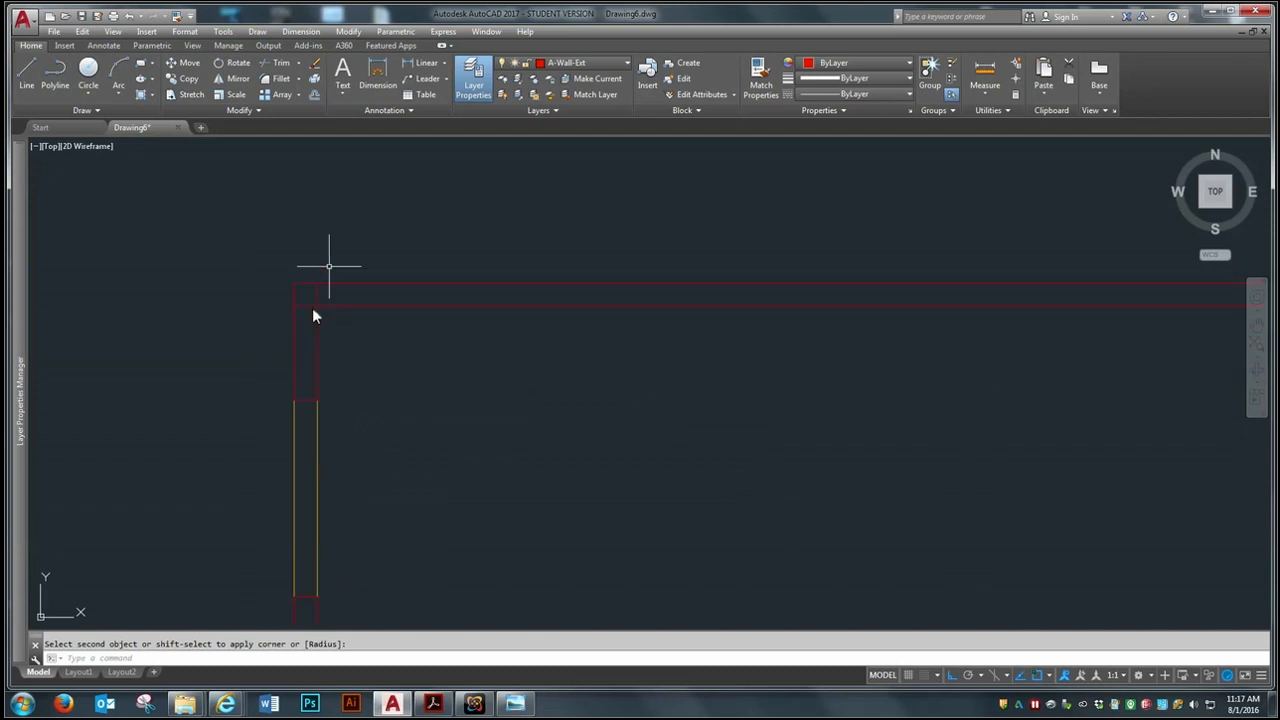
scroll(378, 318, up, 2)
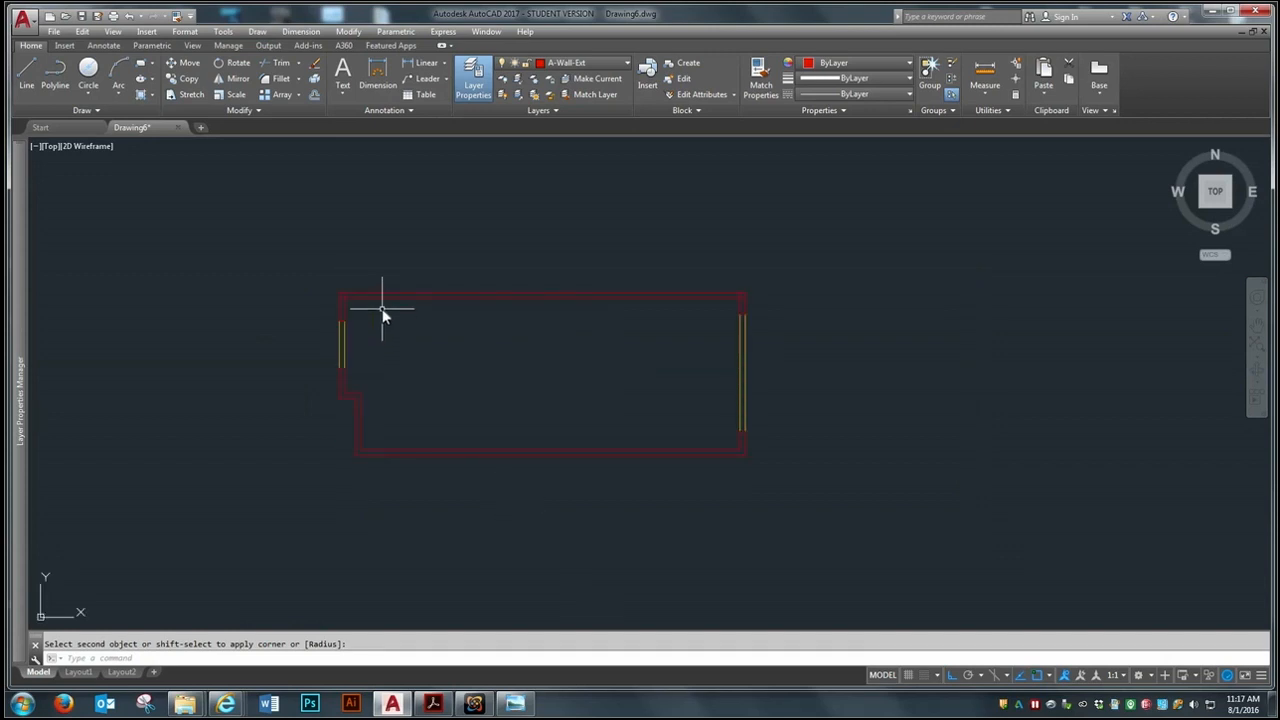
scroll(355, 303, up, 3)
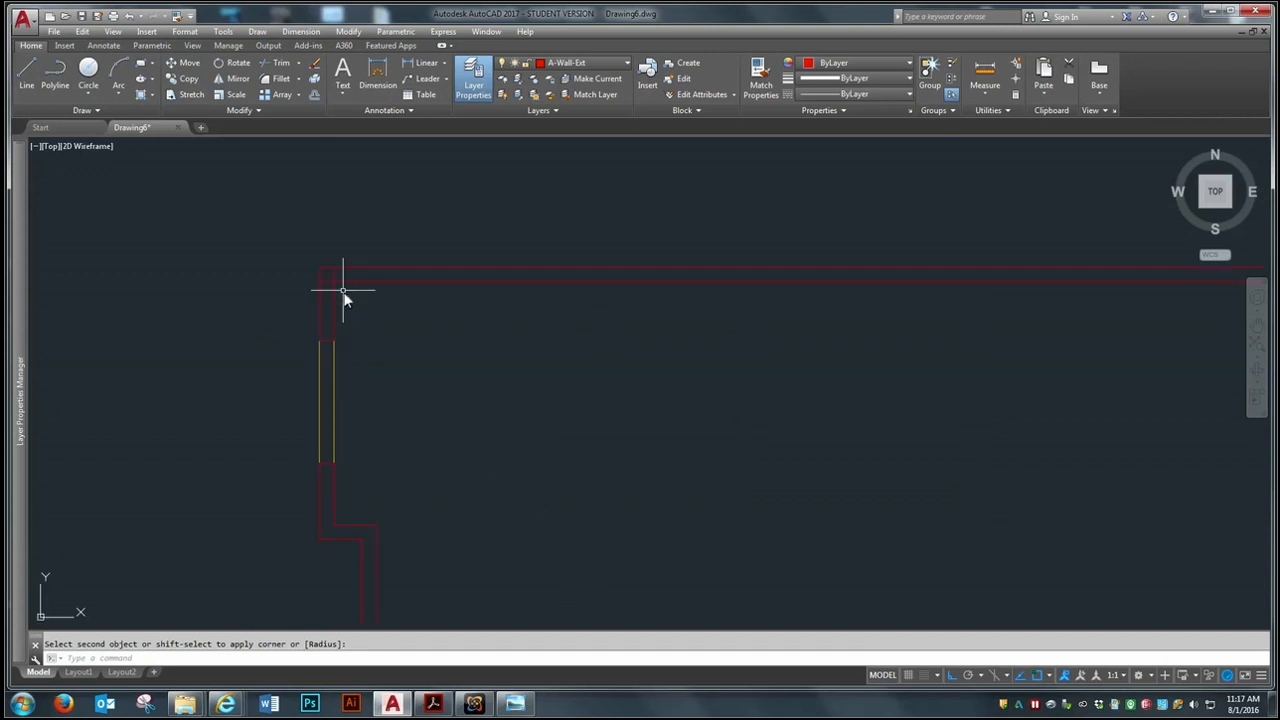
scroll(338, 280, up, 3)
scroll(338, 280, down, 5)
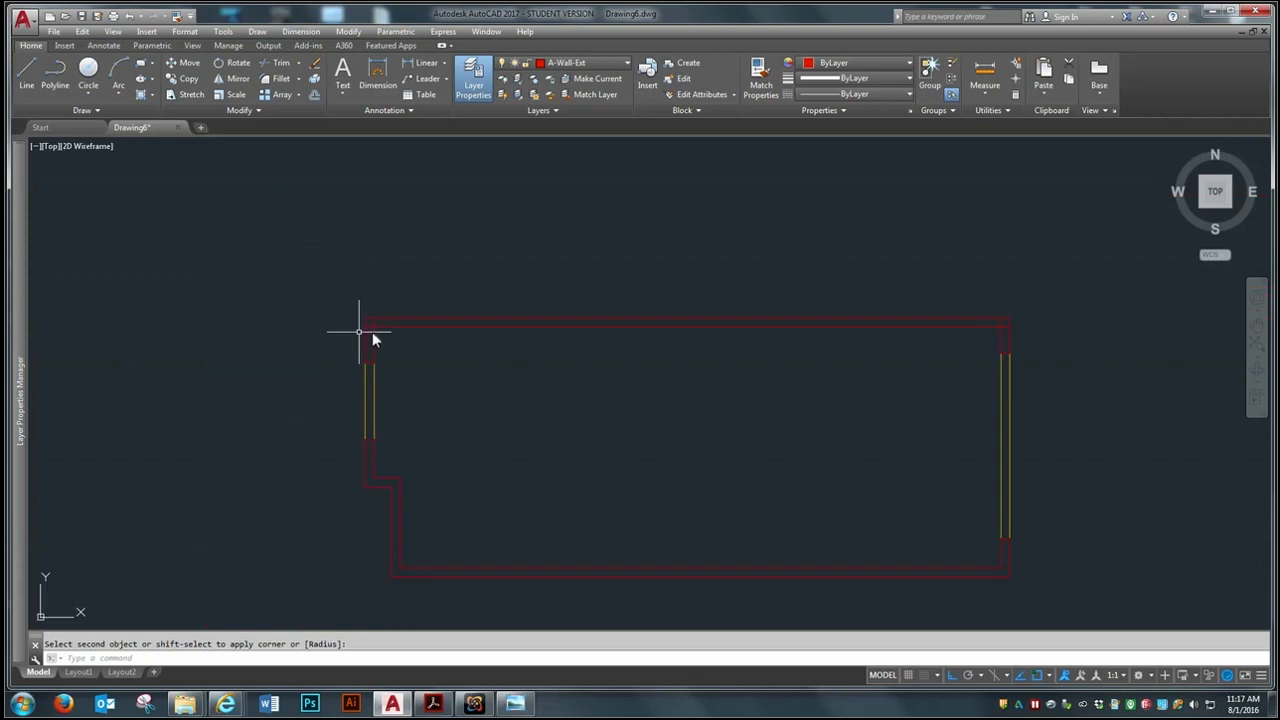
scroll(372, 332, down, 2)
scroll(590, 412, up, 5)
scroll(590, 412, down, 7)
scroll(480, 370, up, 8)
scroll(480, 369, down, 4)
scroll(374, 323, up, 4)
scroll(374, 323, up, 6)
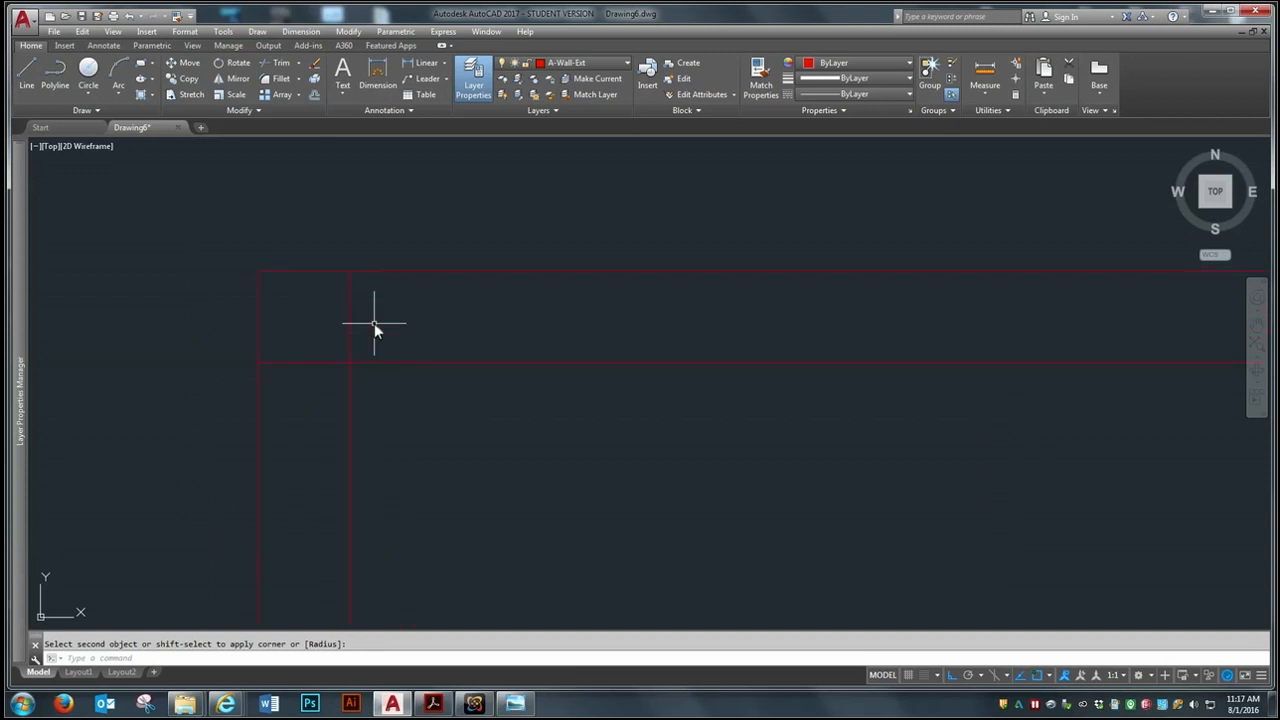
click(281, 78)
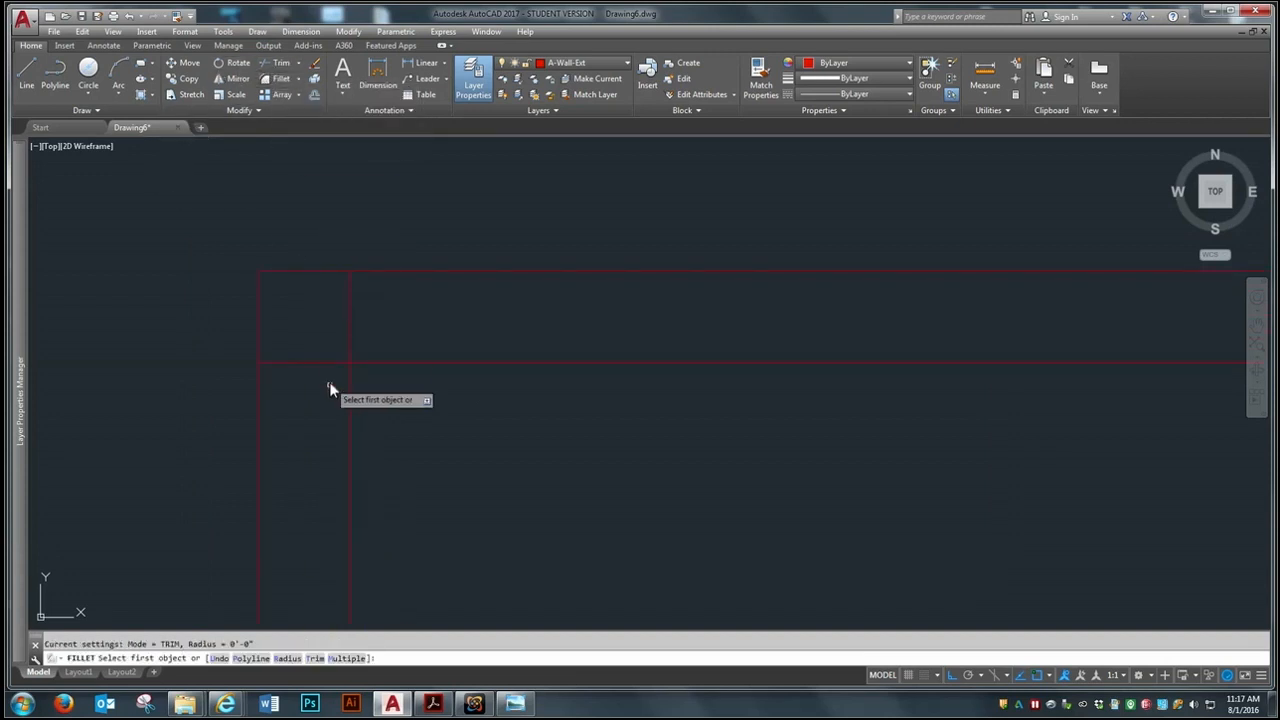
click(349, 390)
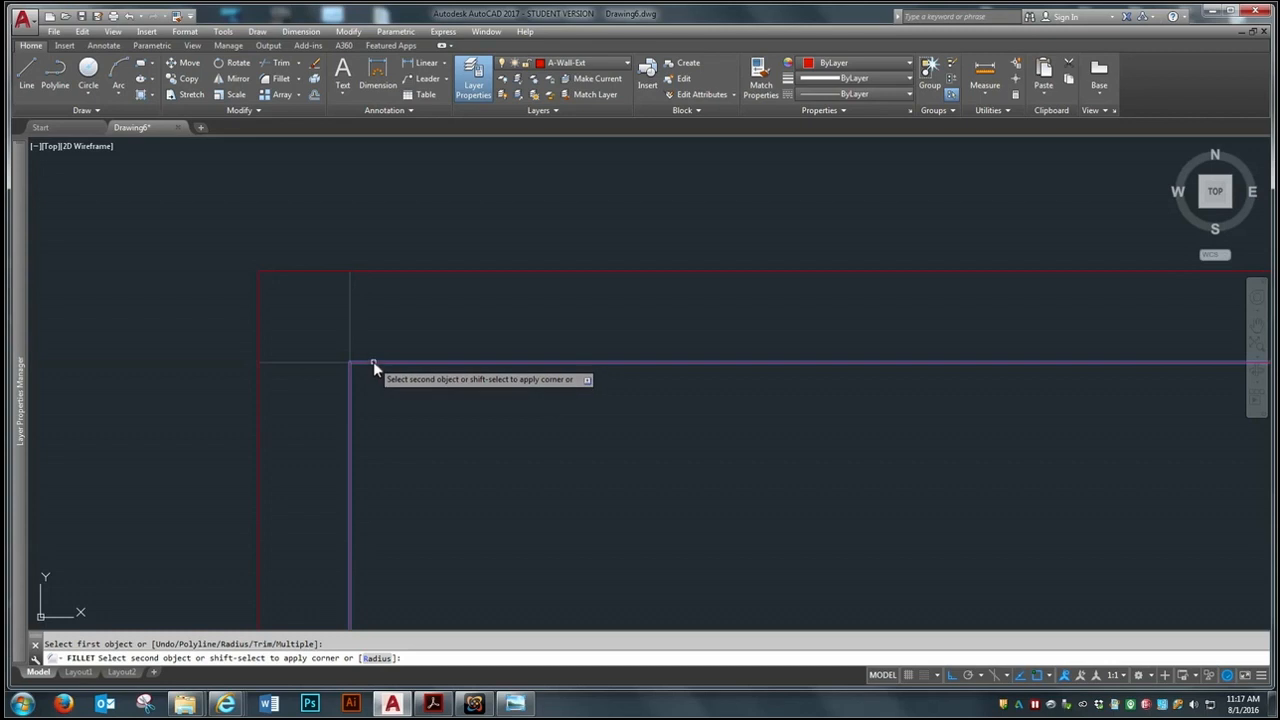
click(373, 363)
Offset the top wall's inner line 8-3/4 inches toward the room interior near the plan's upper-right corner
scroll(180, 302, down, 10)
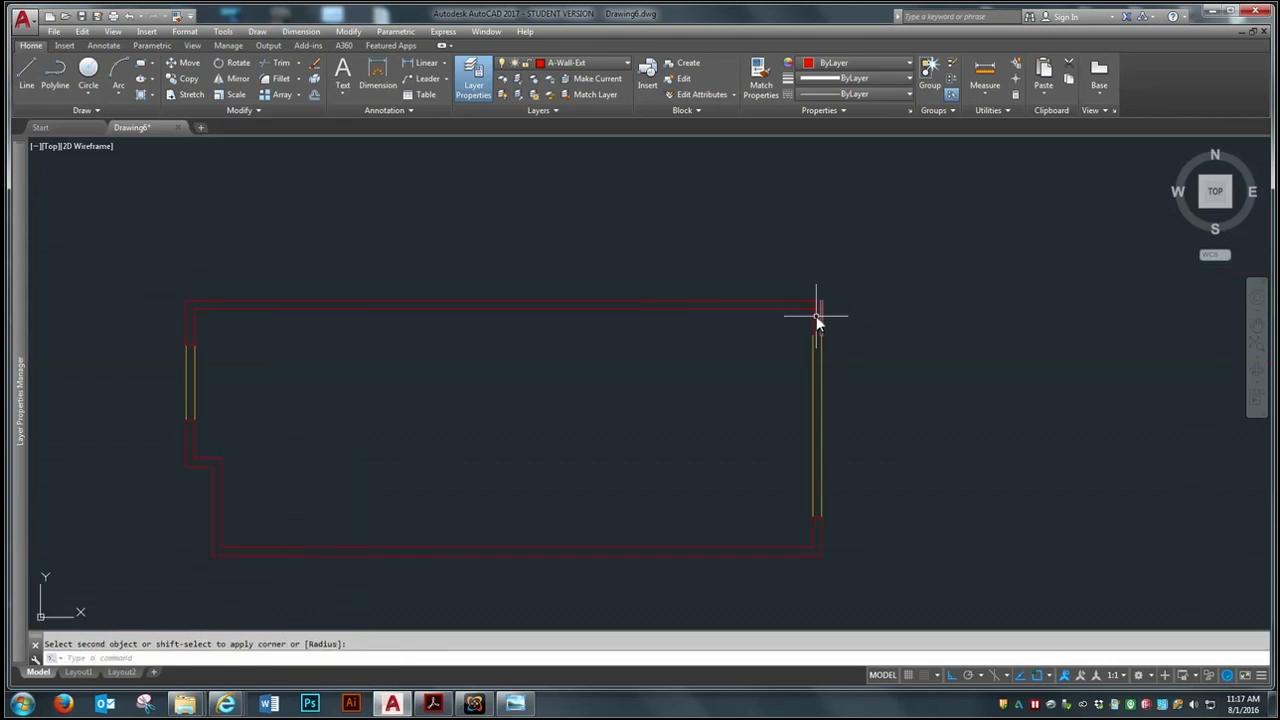
scroll(814, 310, up, 3)
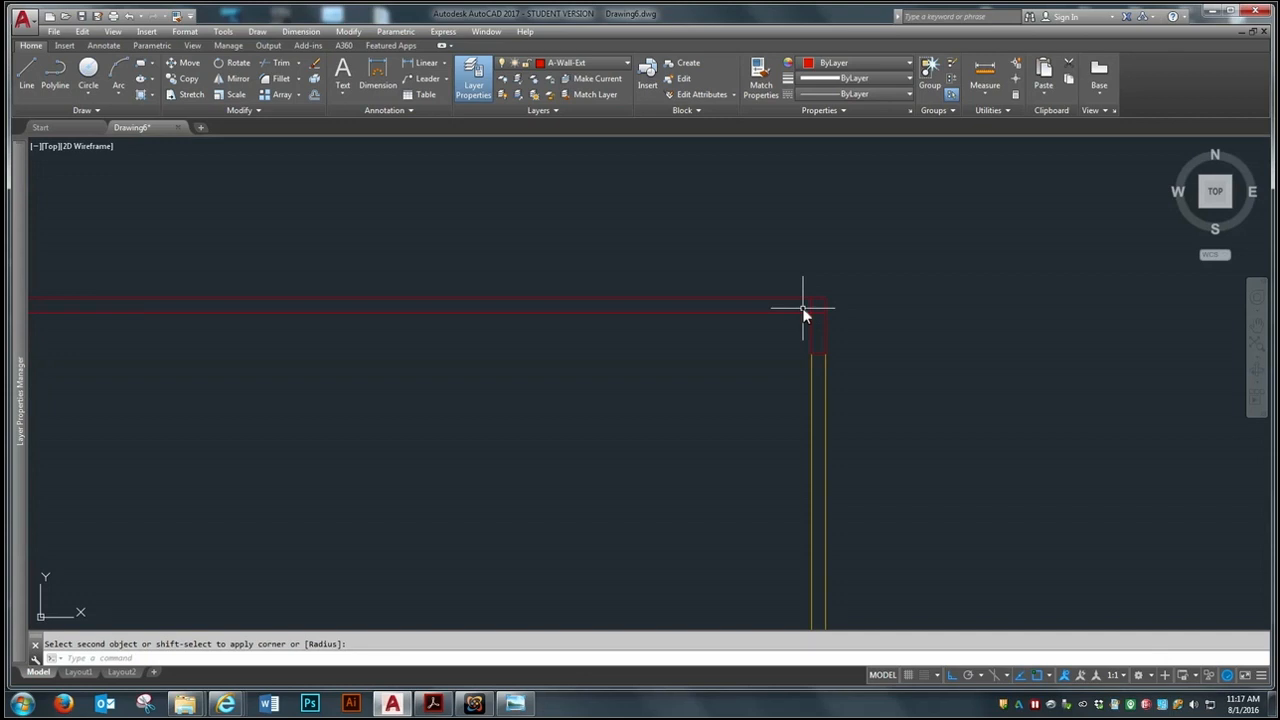
scroll(813, 330, up, 5)
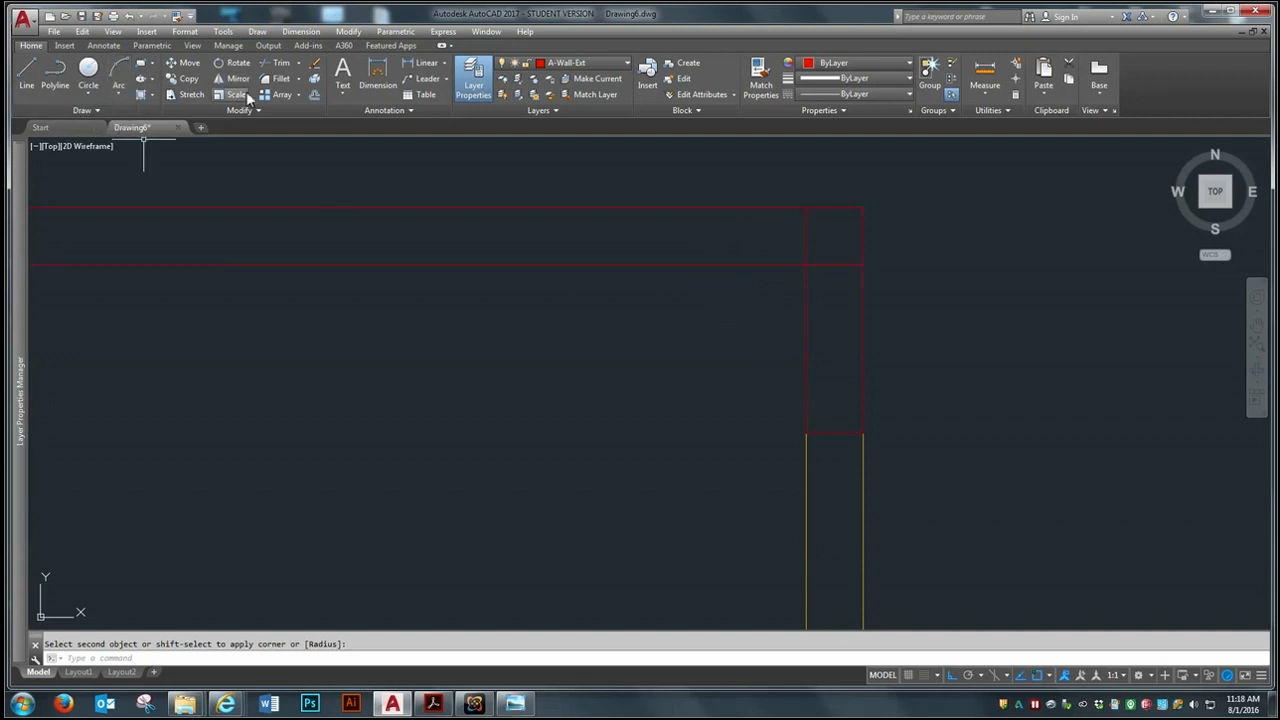
click(314, 94)
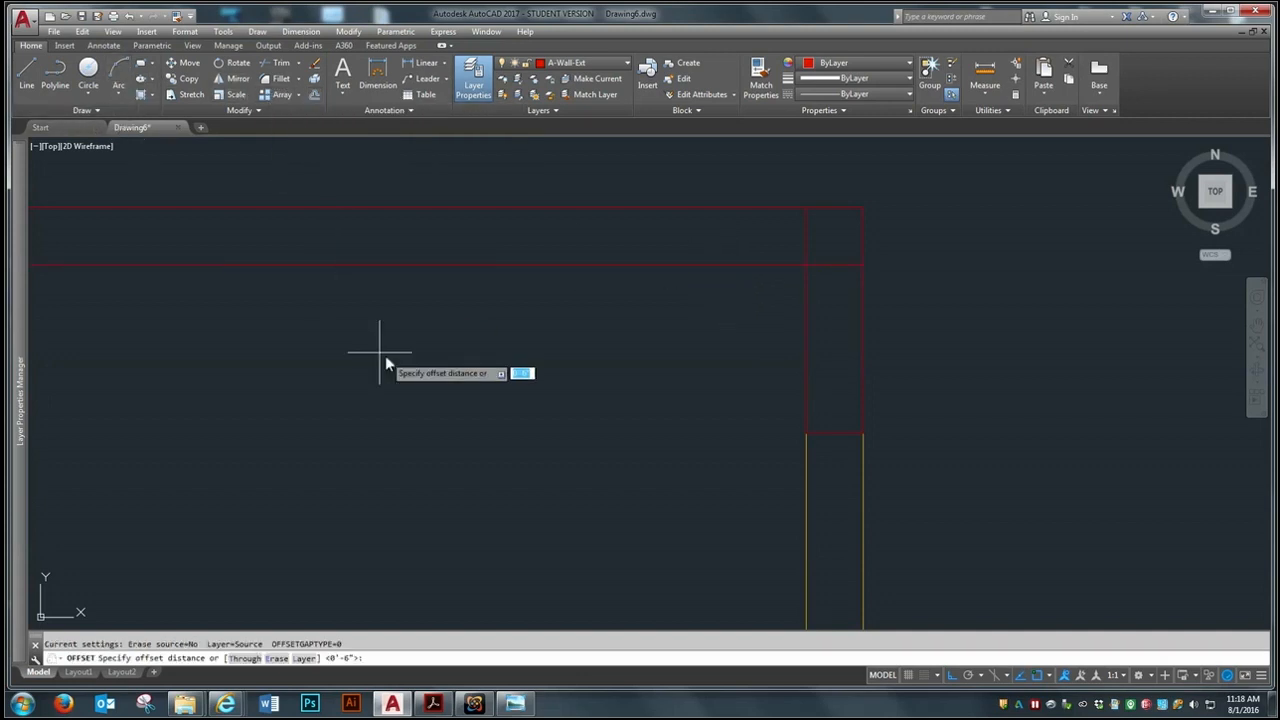
text(8-)
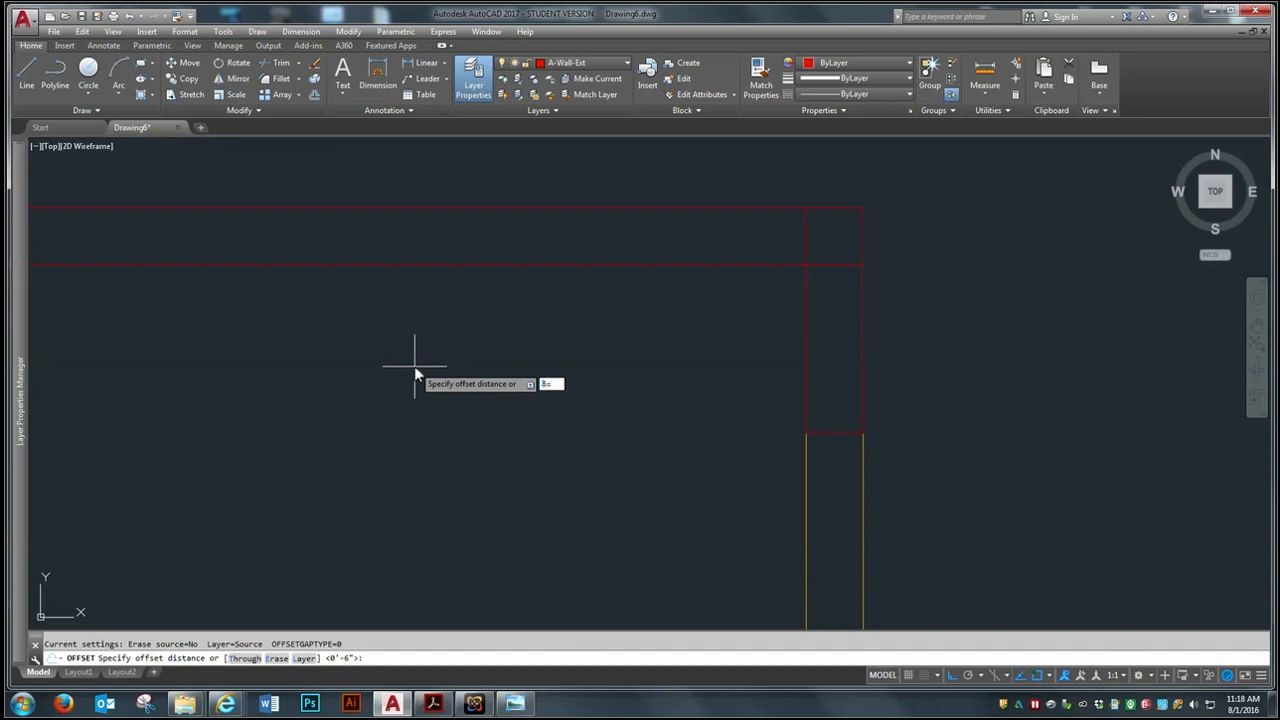
text(3/4)
key(Return)
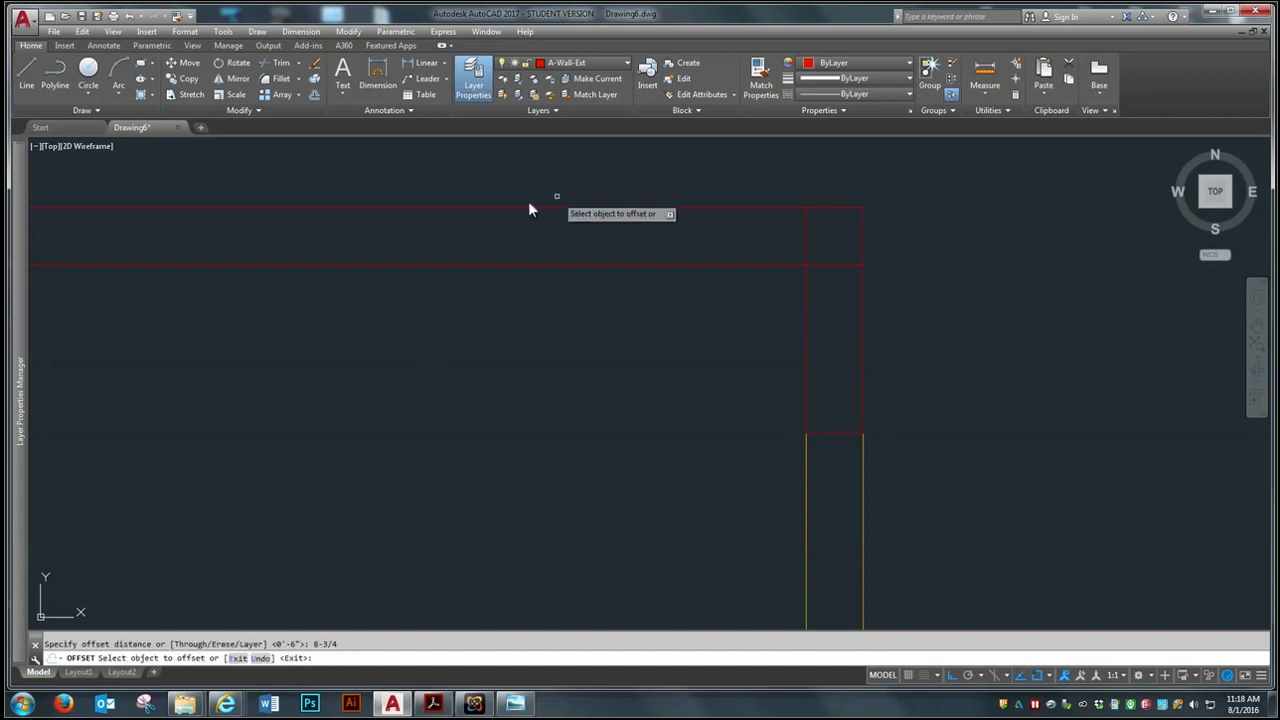
click(586, 264)
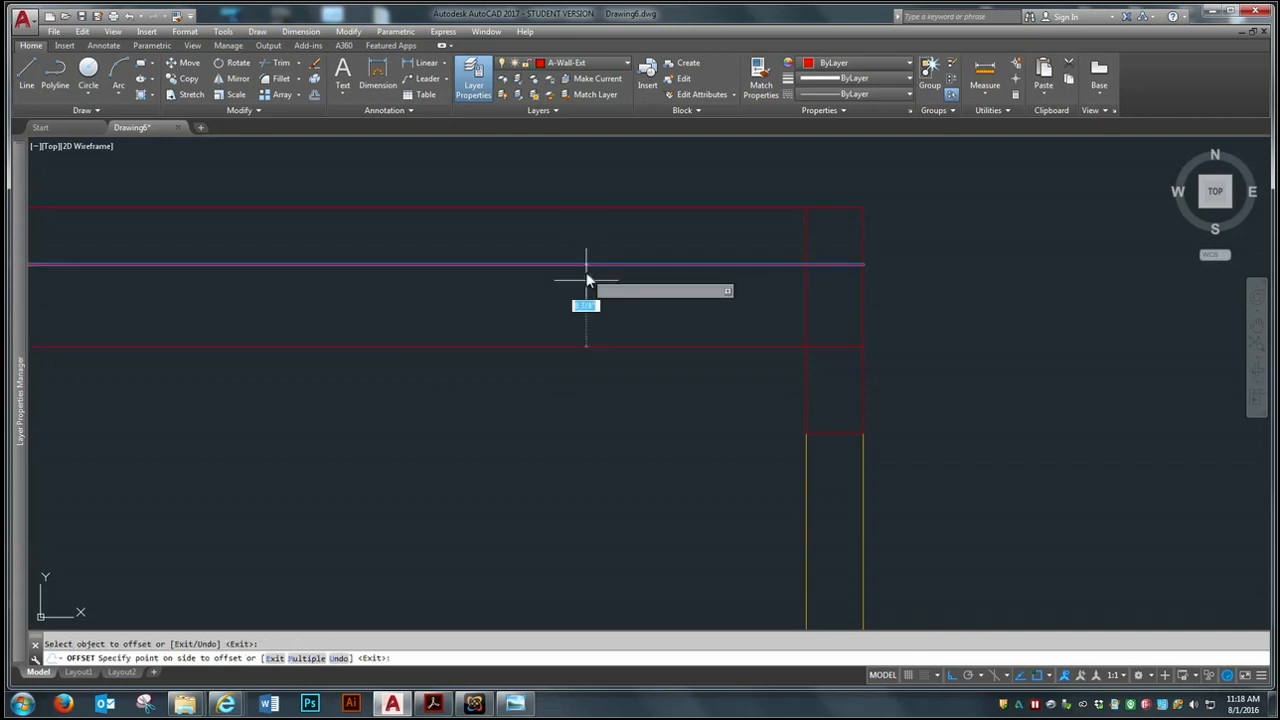
click(547, 492)
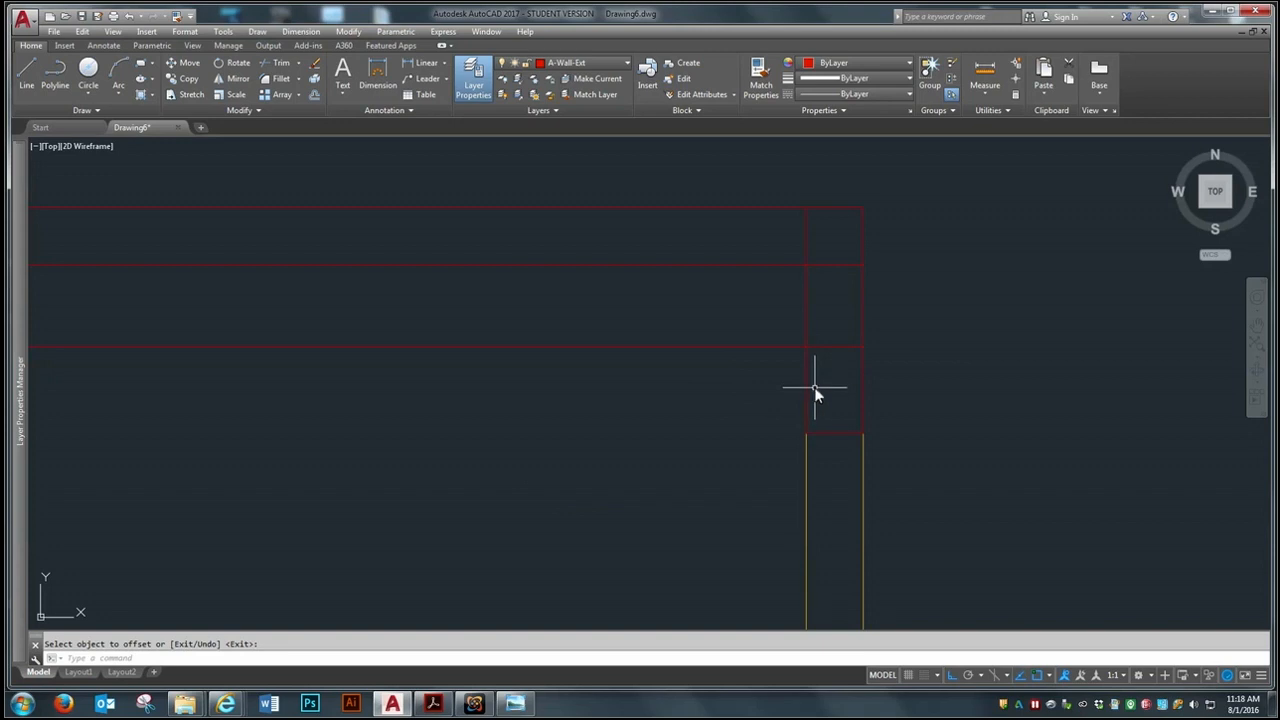
Offset the inner line of the short right wall above the glazing 8-1/2 inches toward the room interior
click(315, 94)
text(8-)
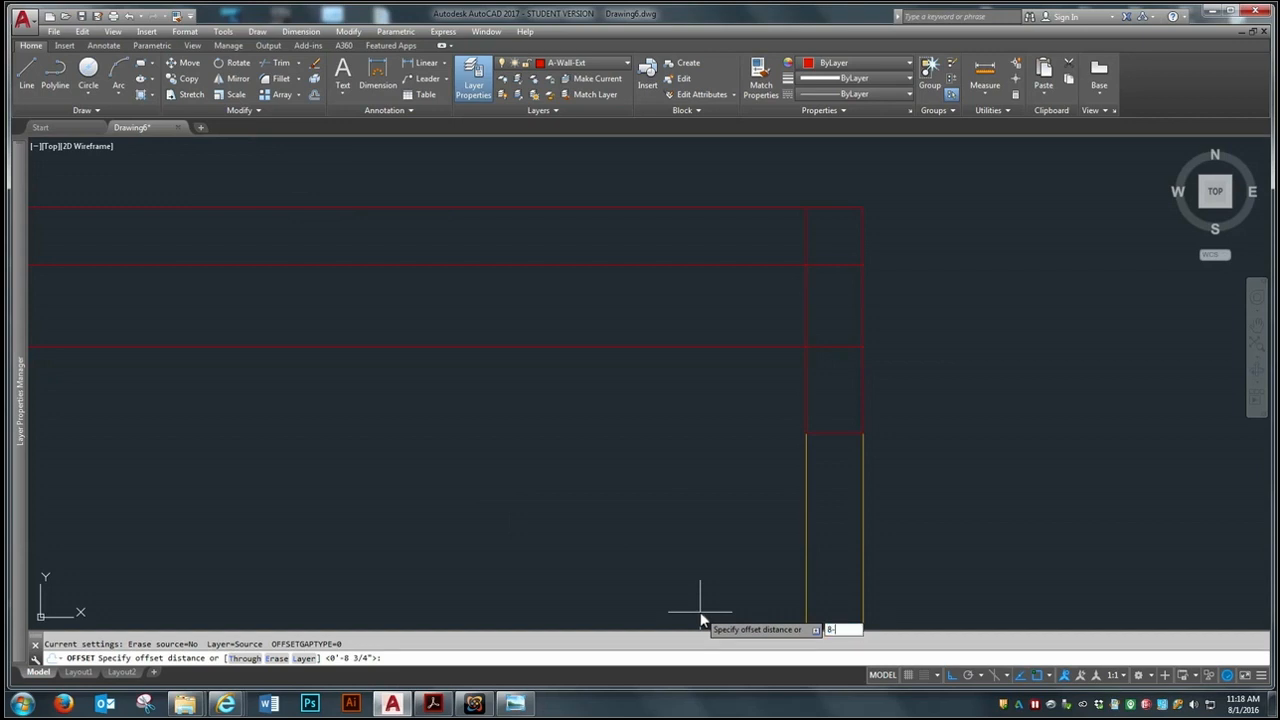
text(1/2)
key(Return)
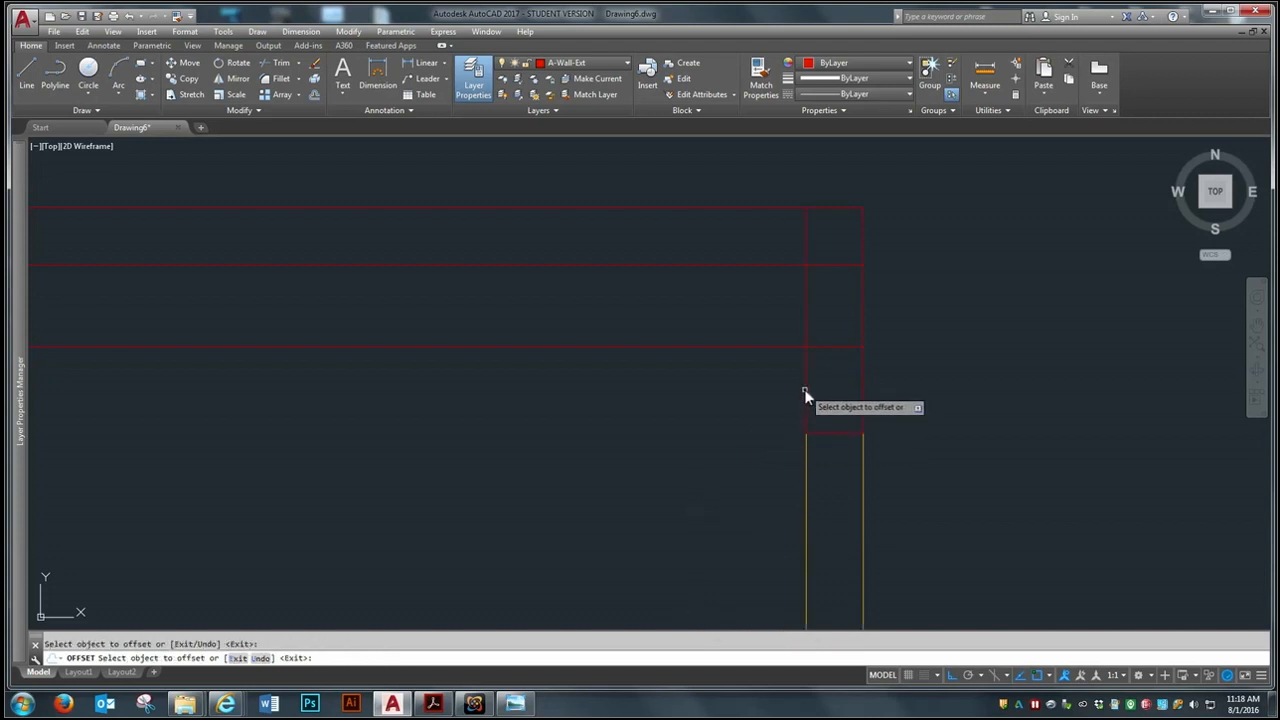
click(808, 392)
click(572, 449)
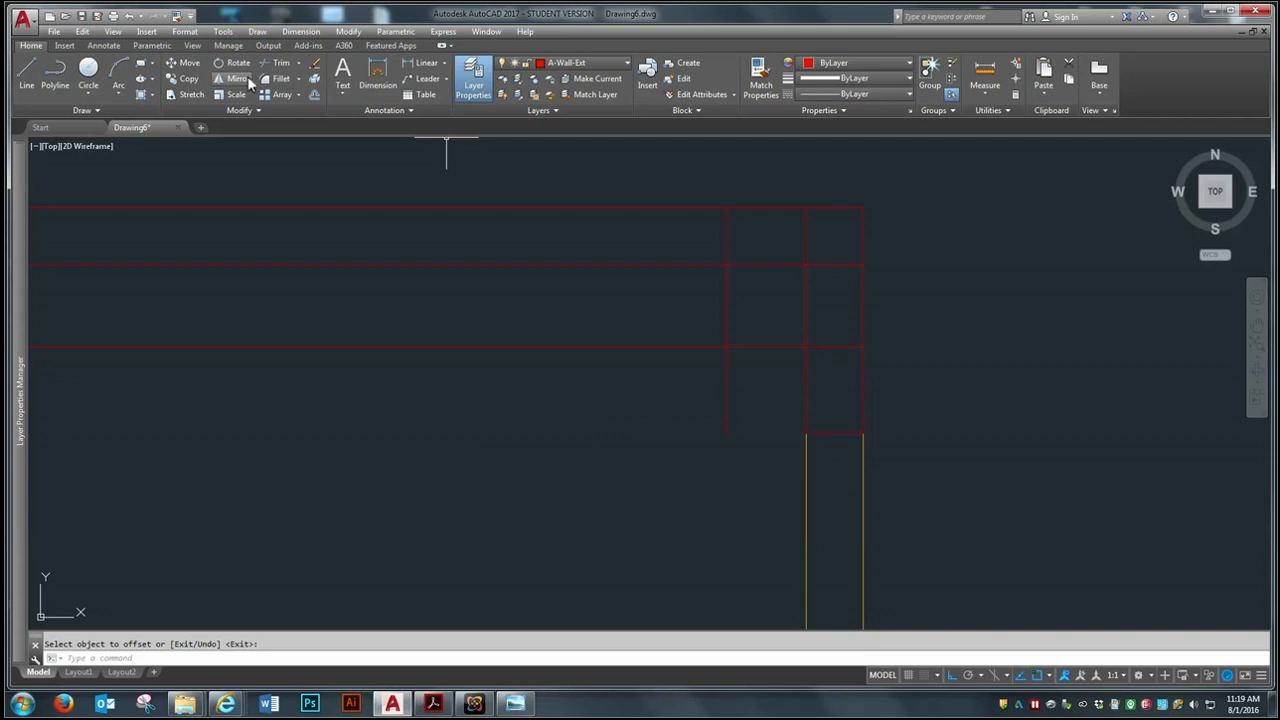
Fillet the offset vertical line with the offset horizontal line to form the inner corner of the upper-right notch
click(274, 79)
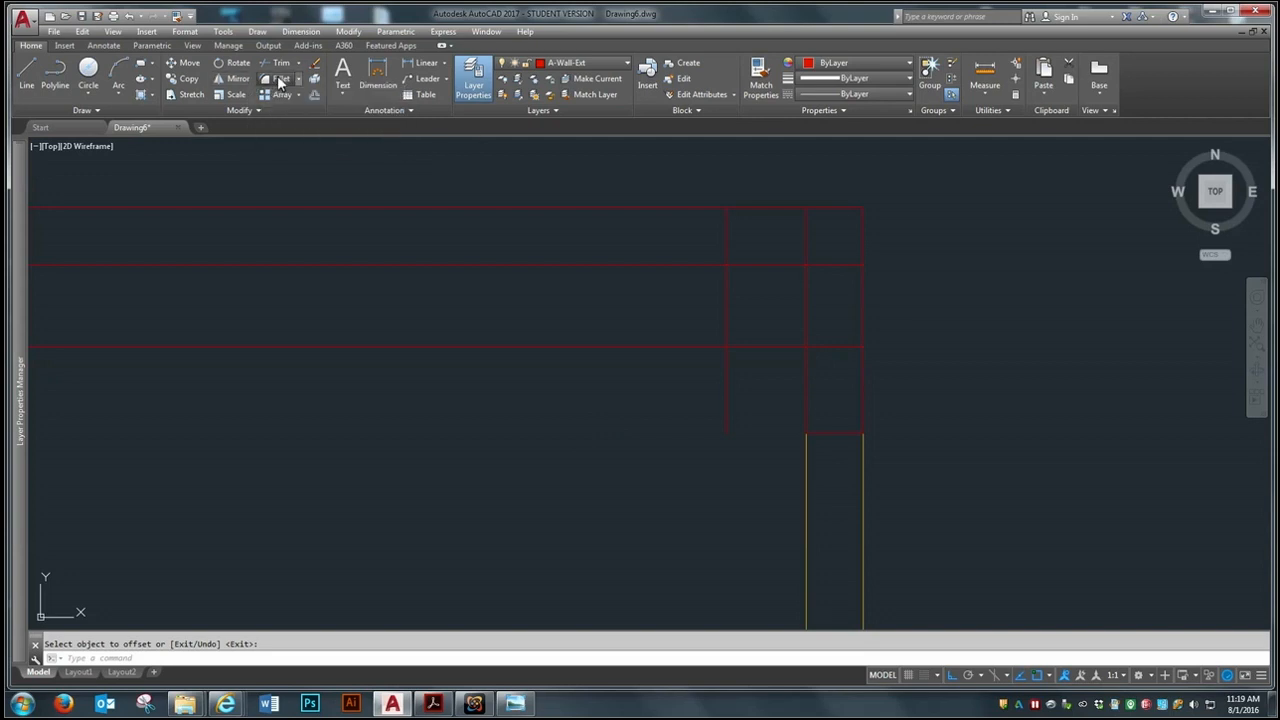
click(725, 314)
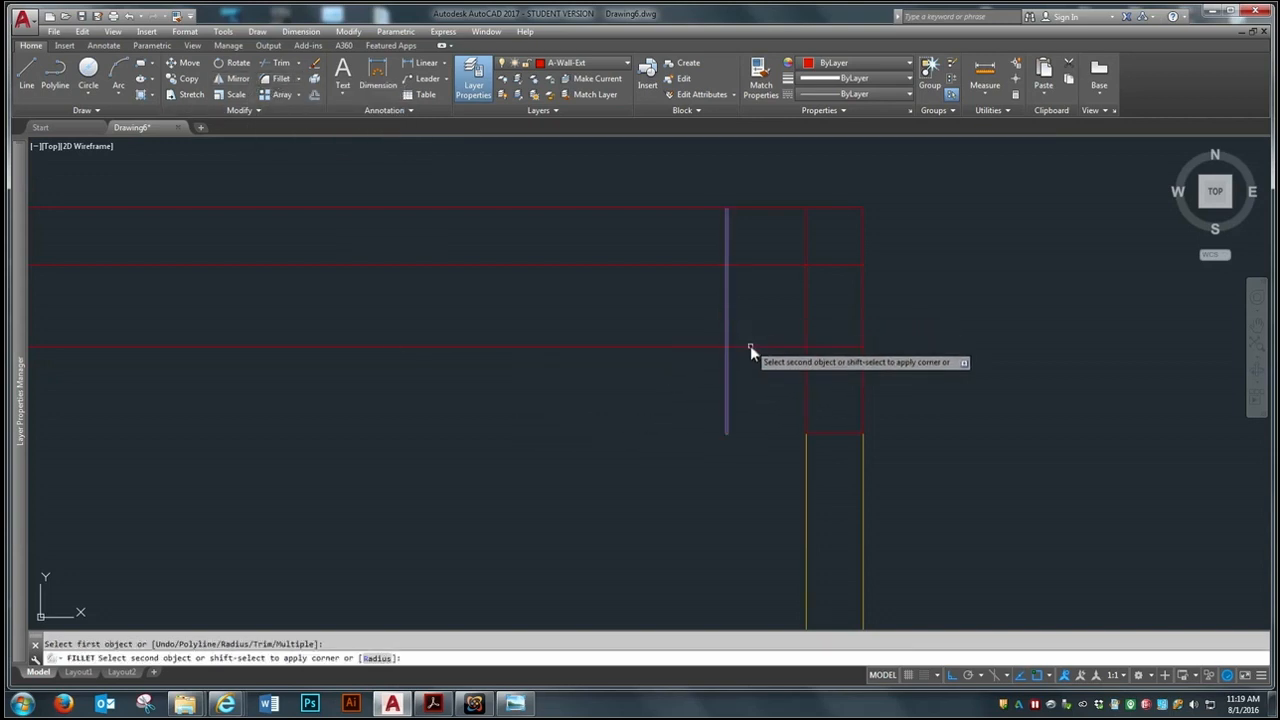
click(750, 347)
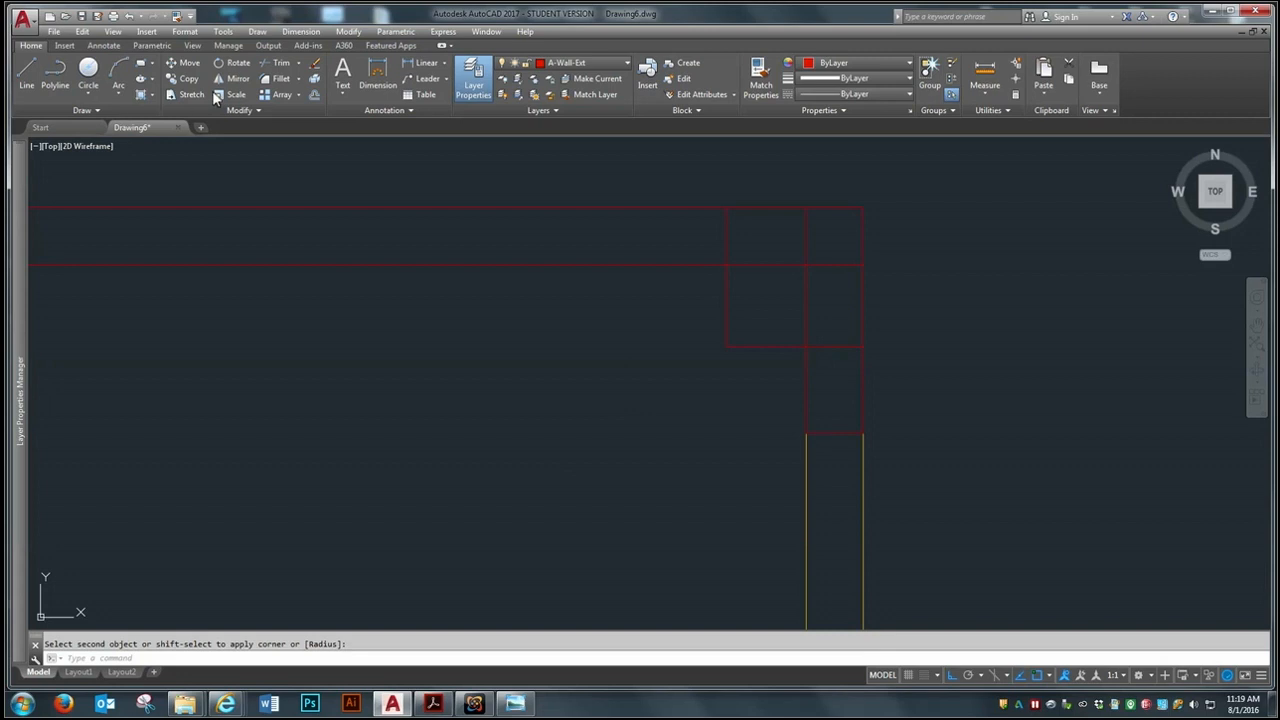
Fillet the top wall's inner line with the notch's vertical line near the plan's upper-right corner
click(280, 79)
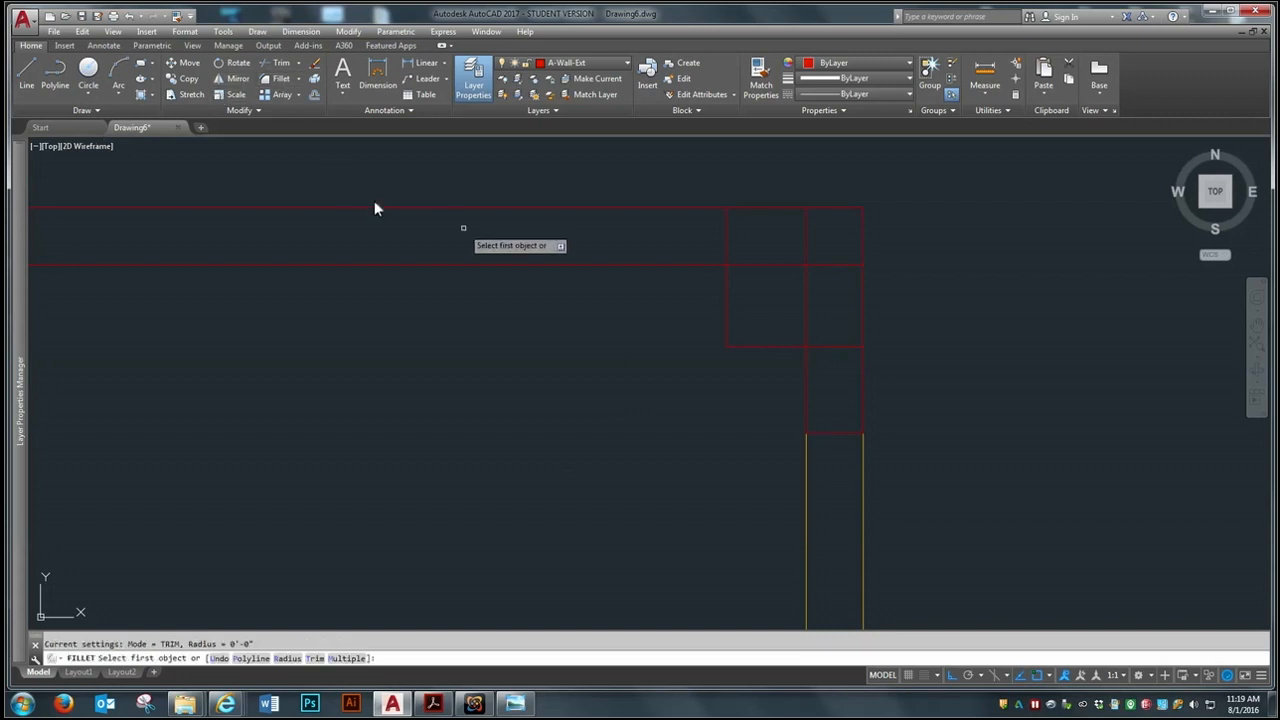
click(585, 264)
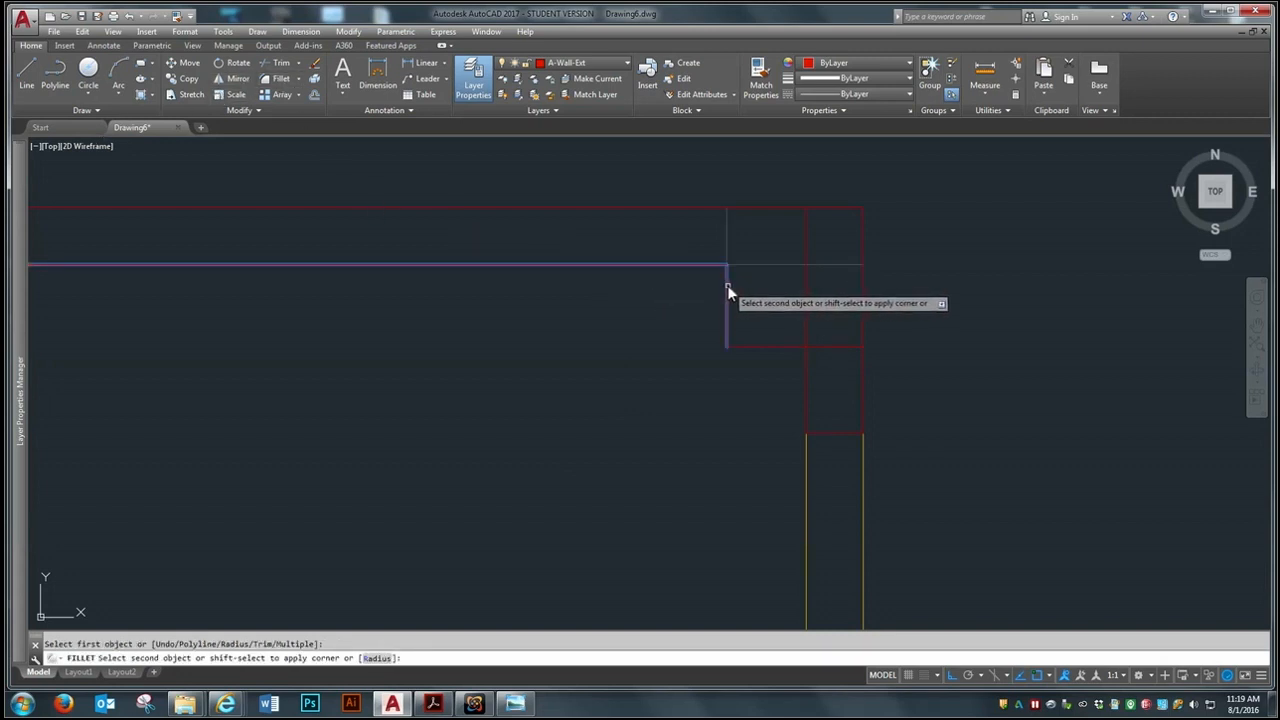
click(727, 286)
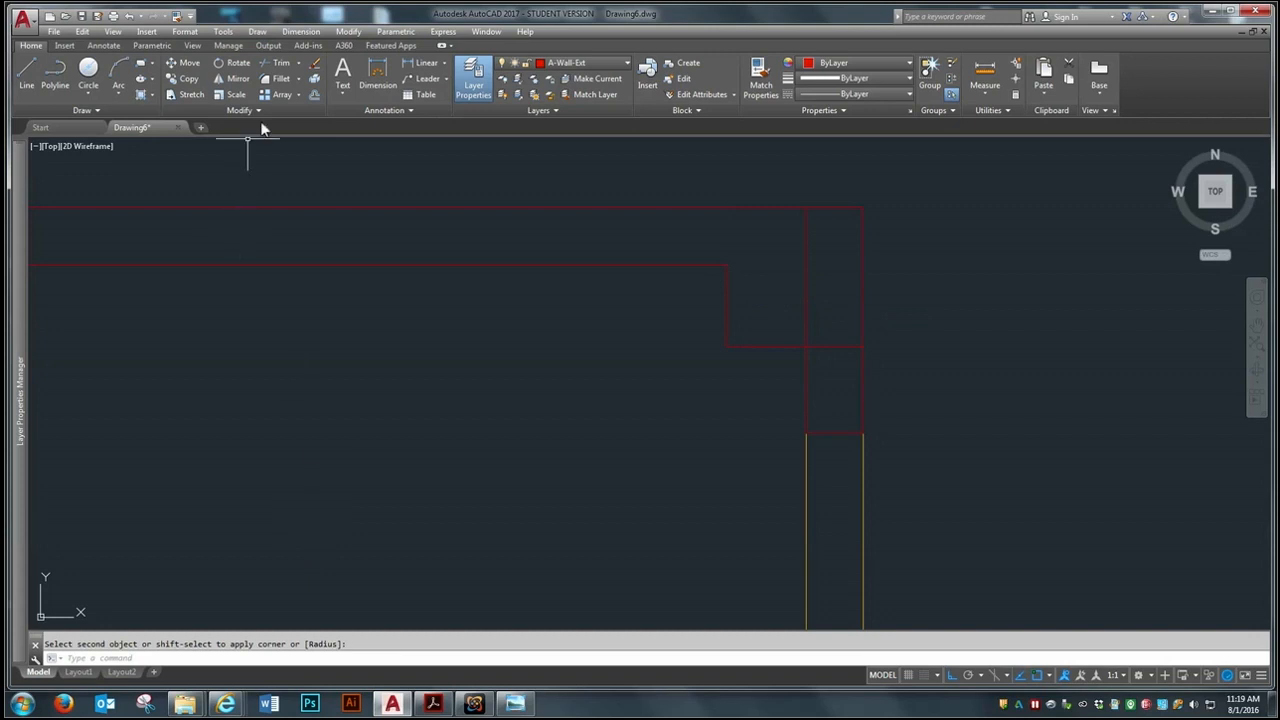
Fillet the notch's horizontal line with the inner line of the short right wall above the glazing
click(280, 79)
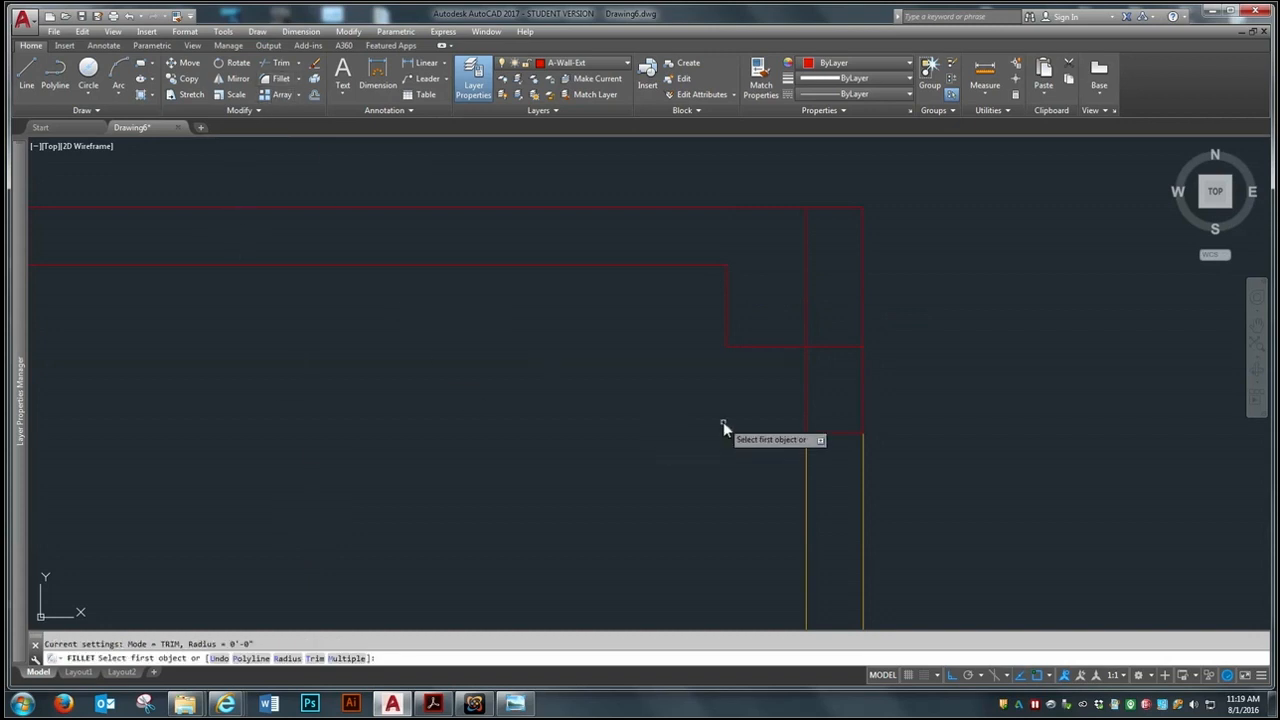
click(774, 346)
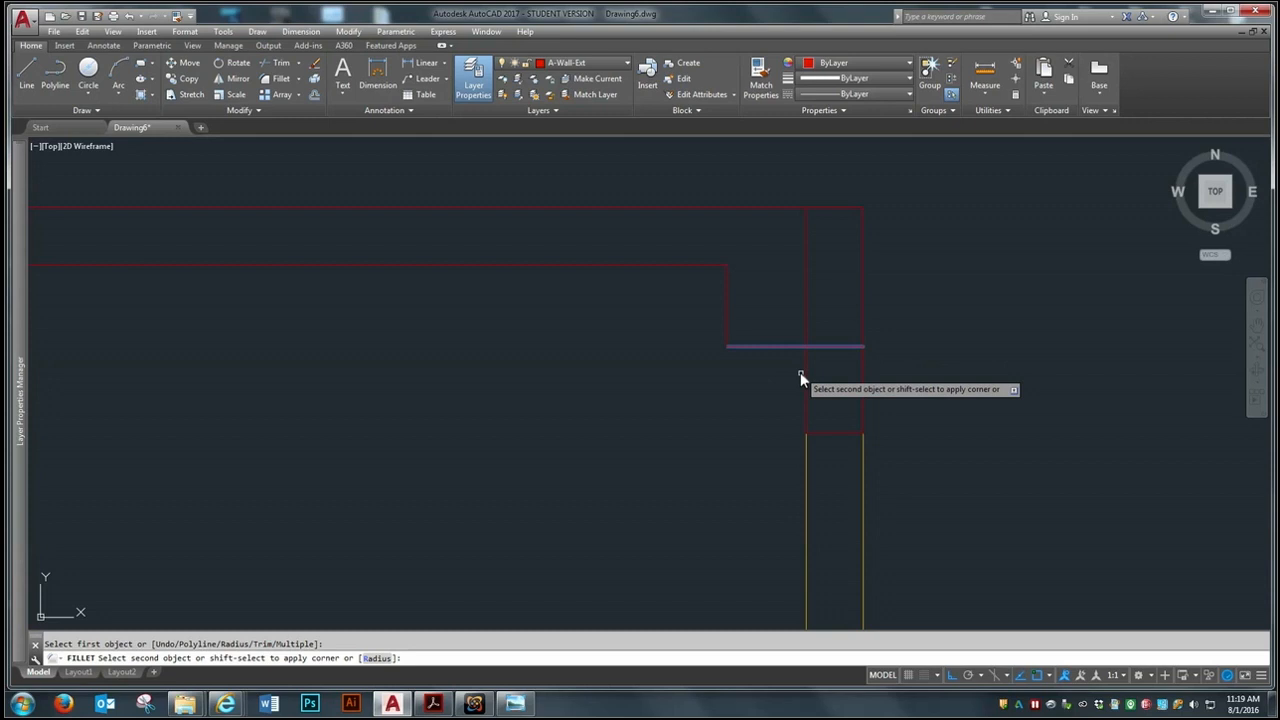
click(806, 384)
scroll(786, 249, down, 3)
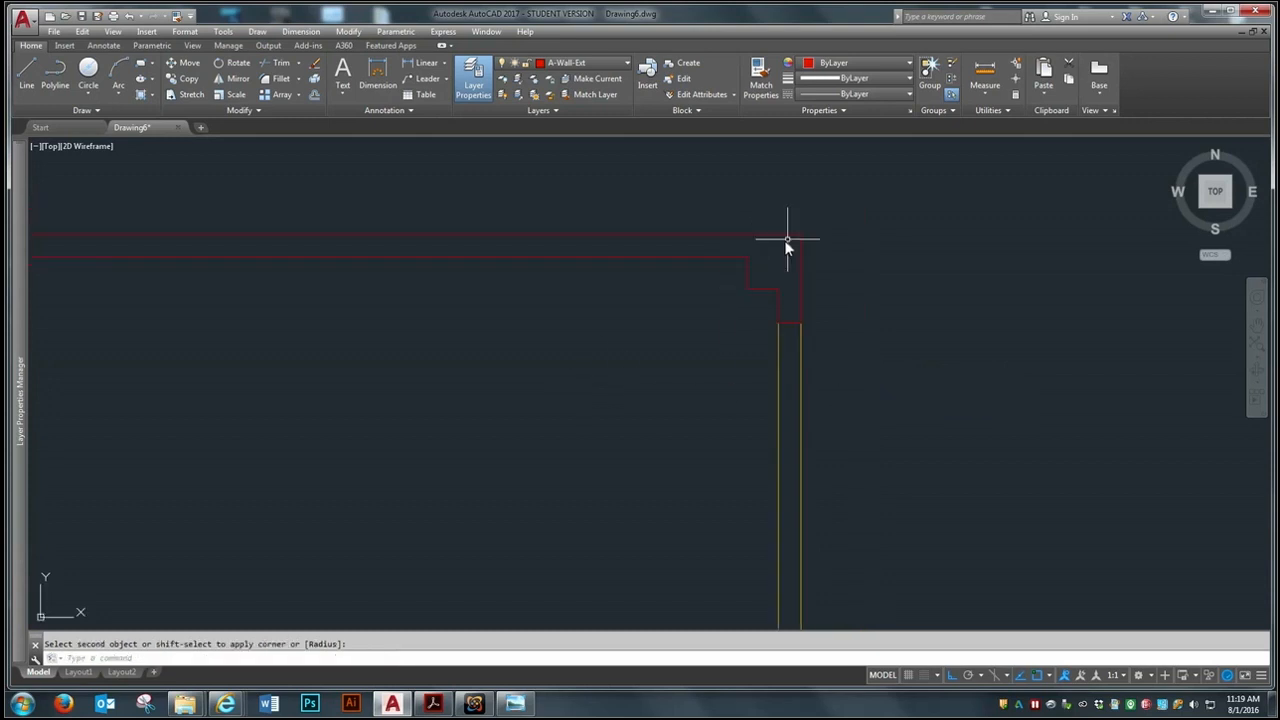
Inspect the stepped upper-right corner and the glazing along the right wall
scroll(895, 240, up, 6)
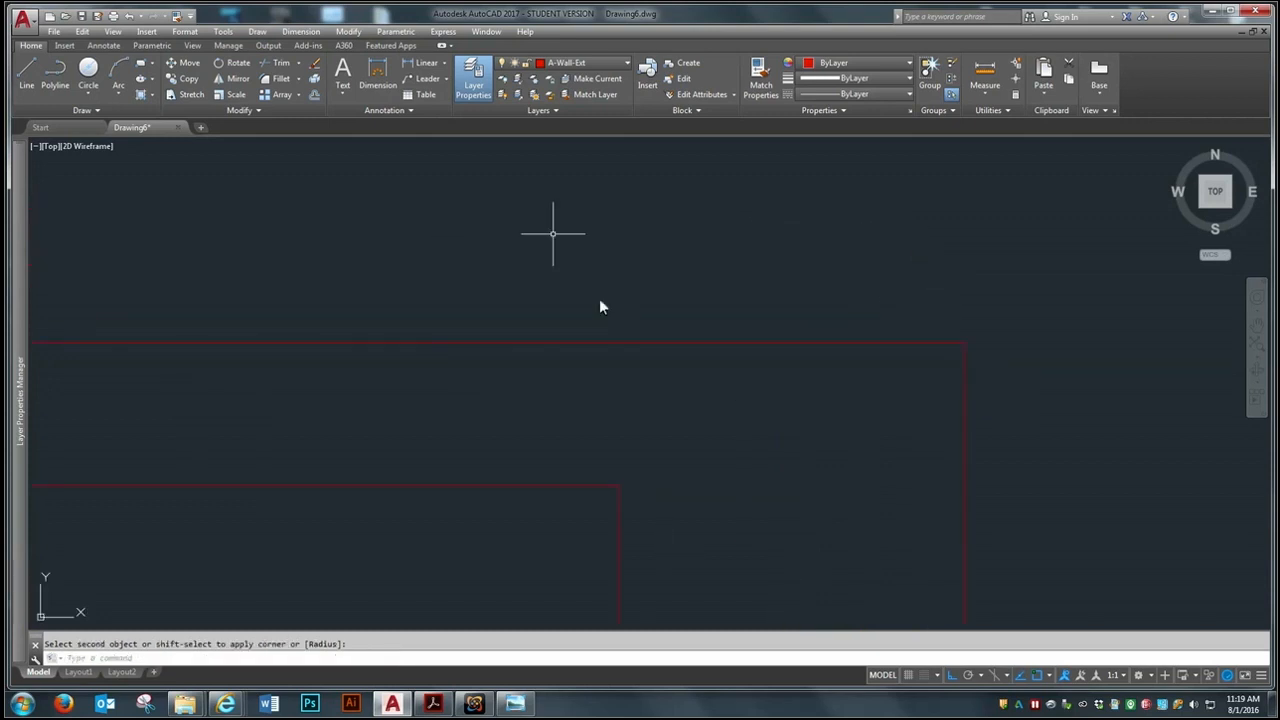
scroll(814, 310, down, 5)
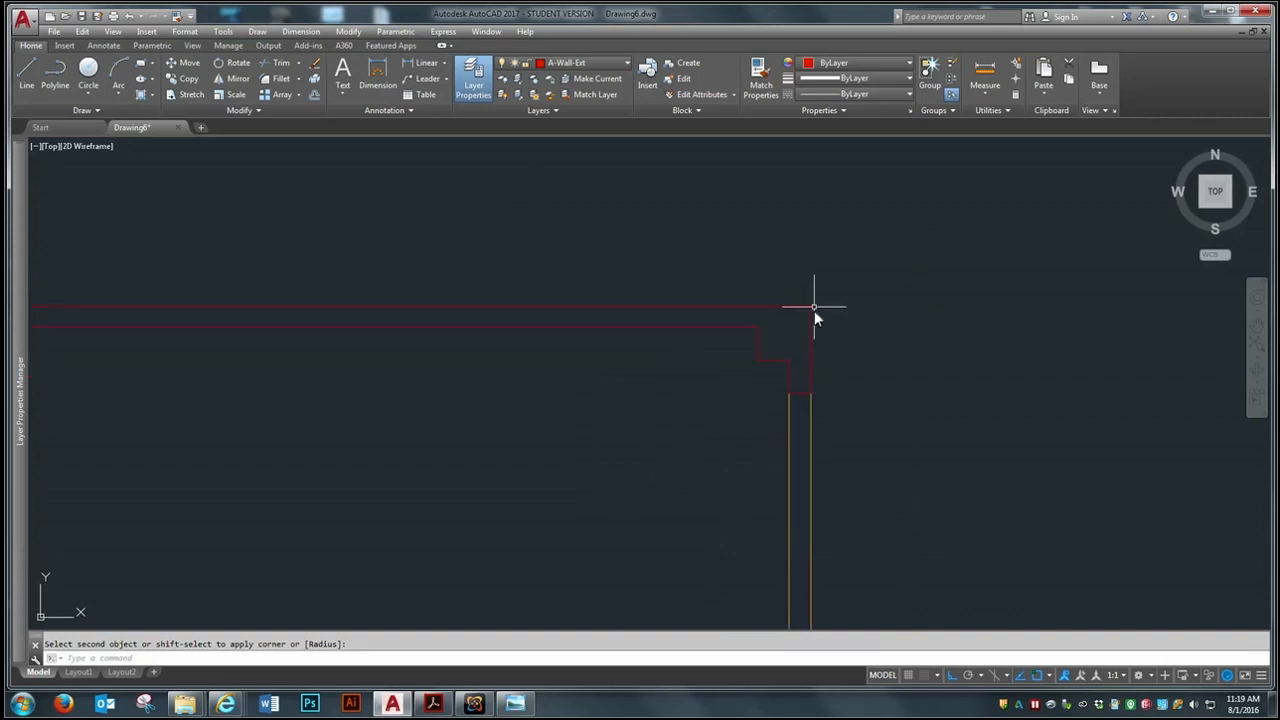
scroll(835, 288, up, 4)
scroll(921, 437, up, 2)
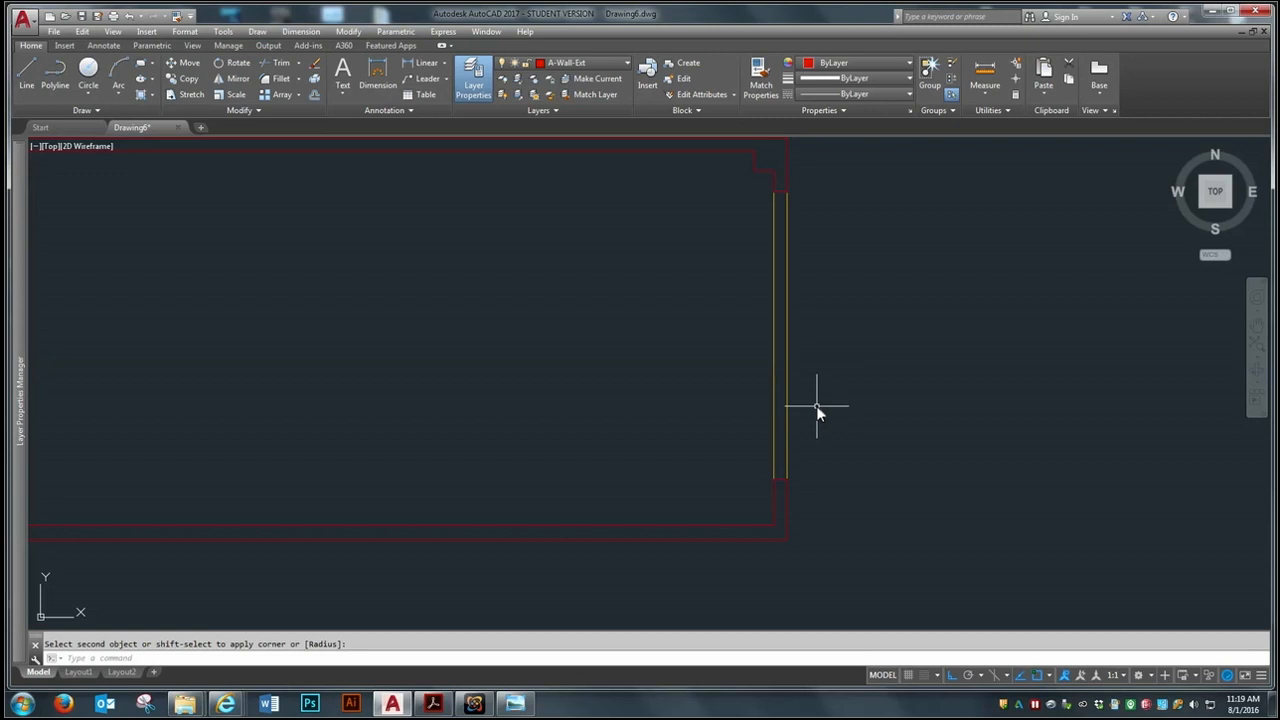
scroll(816, 405, up, 2)
scroll(816, 405, down, 2)
scroll(813, 403, up, 2)
scroll(784, 383, down, 2)
scroll(778, 340, up, 2)
scroll(765, 318, down, 2)
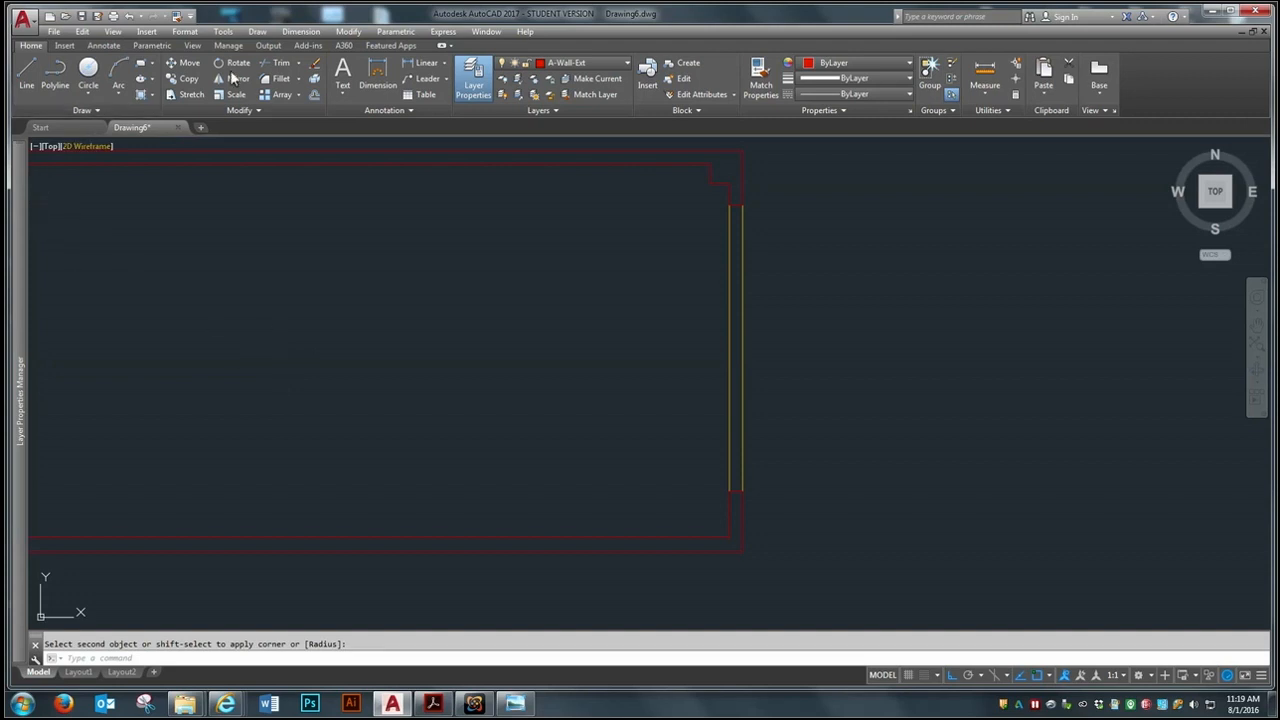
Offset both outer glazing lines of the right wall 2.5 inches toward the middle of the wall thickness
click(313, 99)
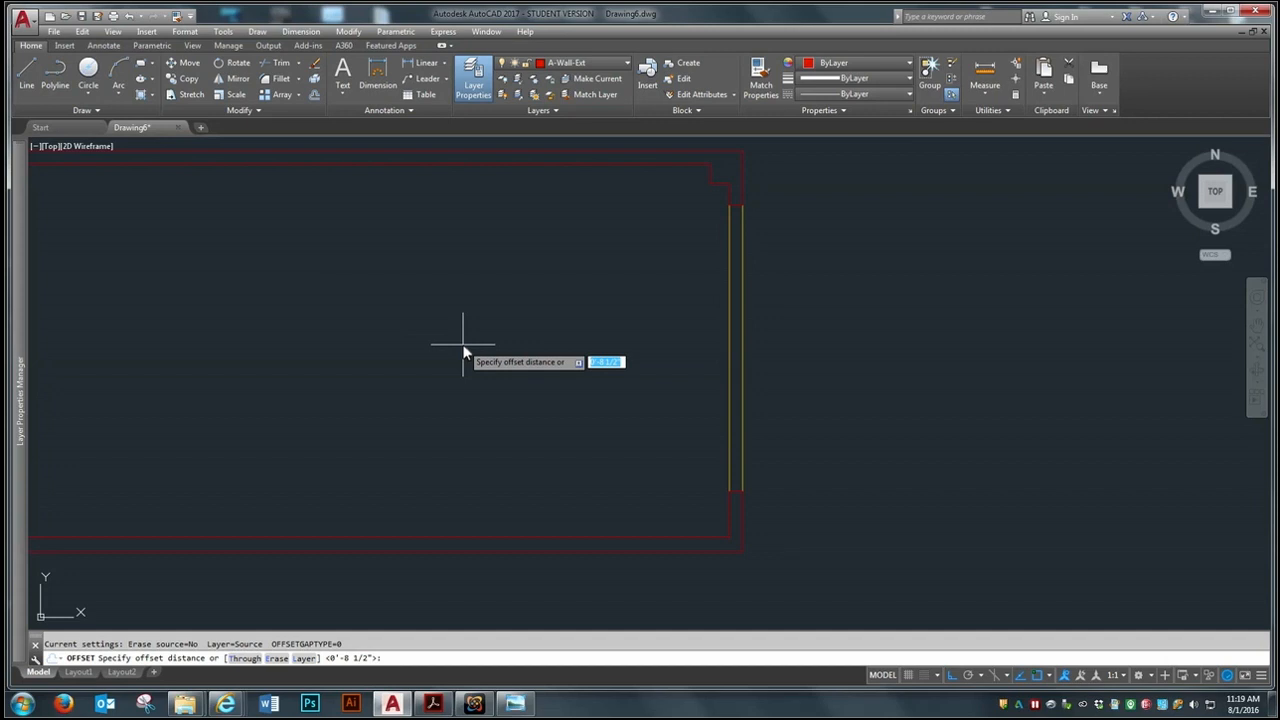
text(2.5)
key(Return)
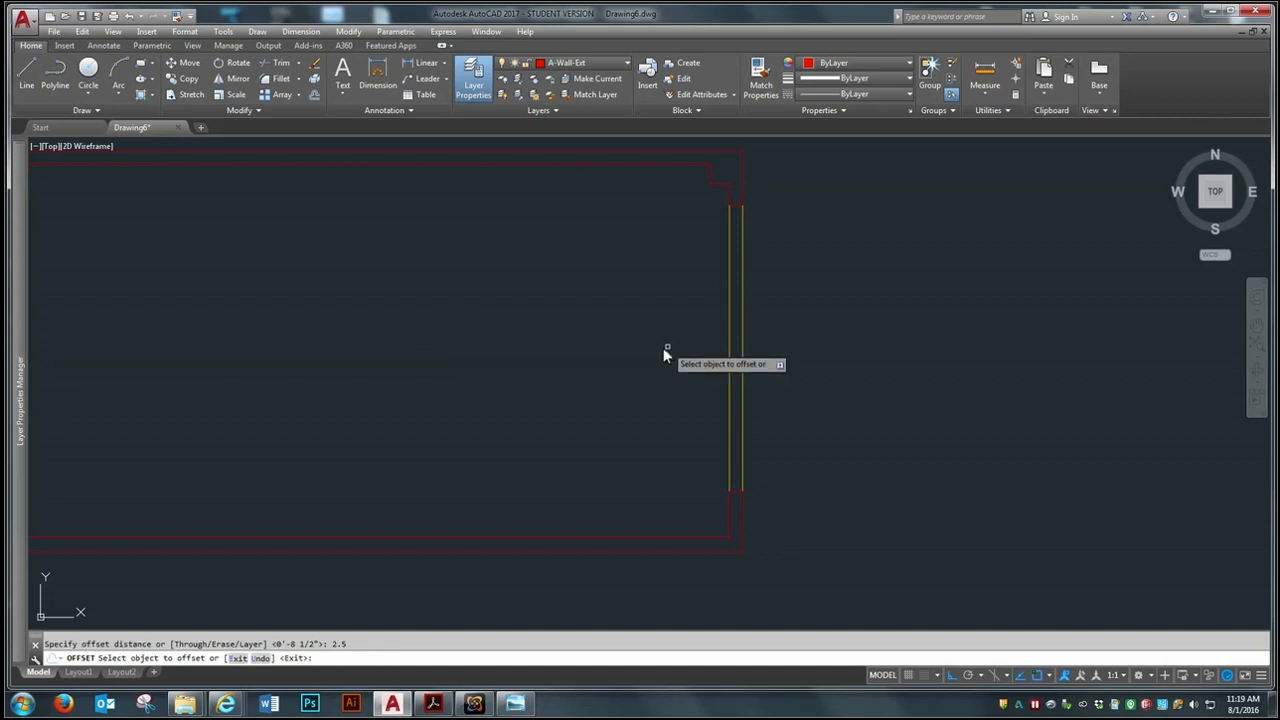
click(729, 332)
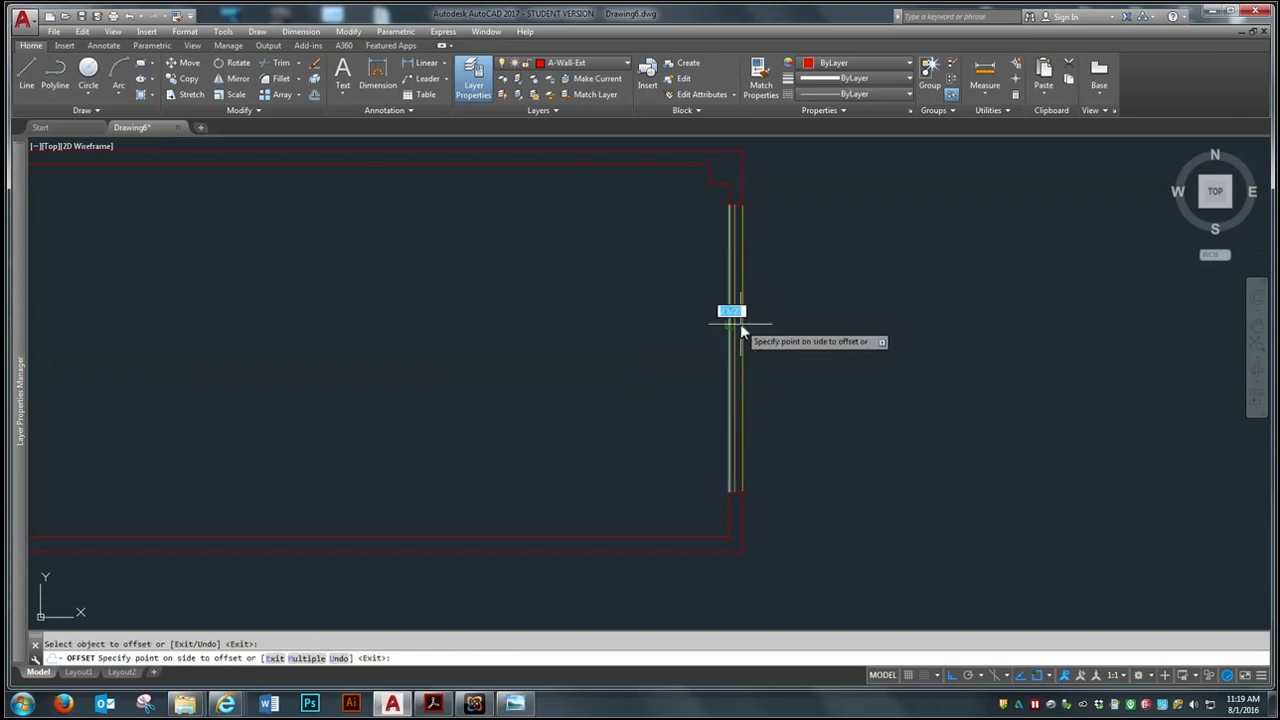
click(918, 303)
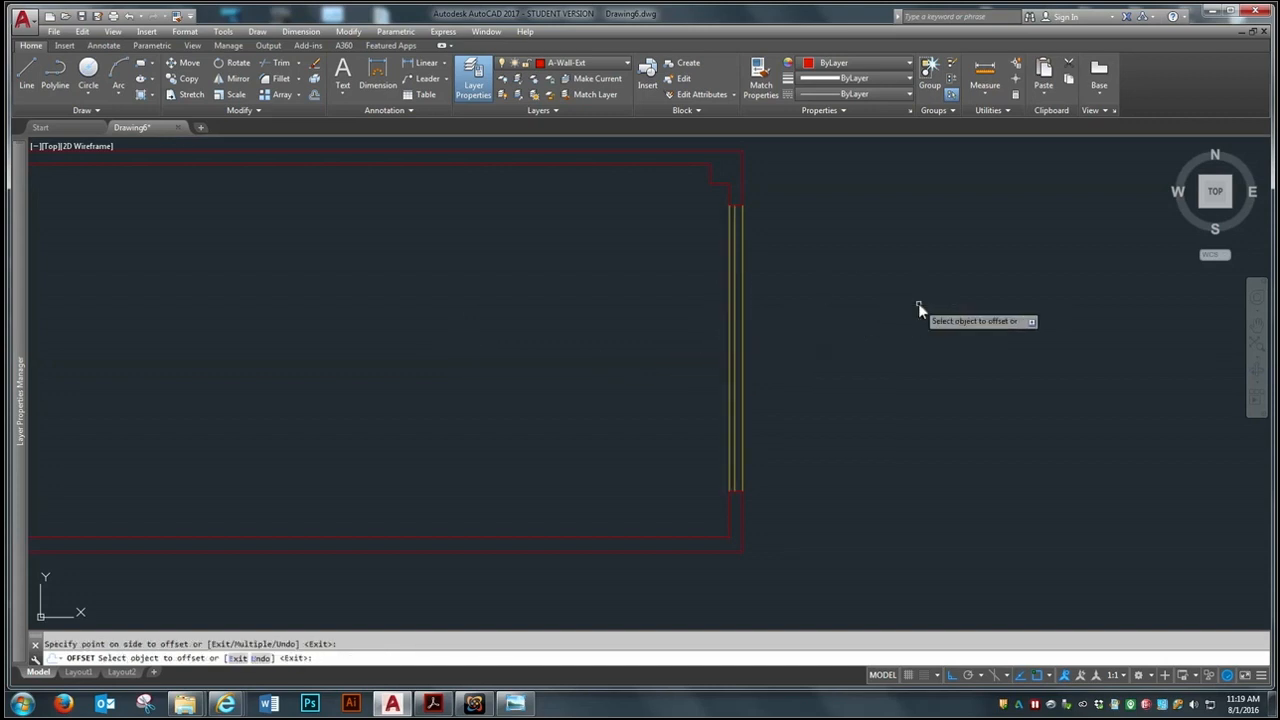
click(742, 357)
click(203, 372)
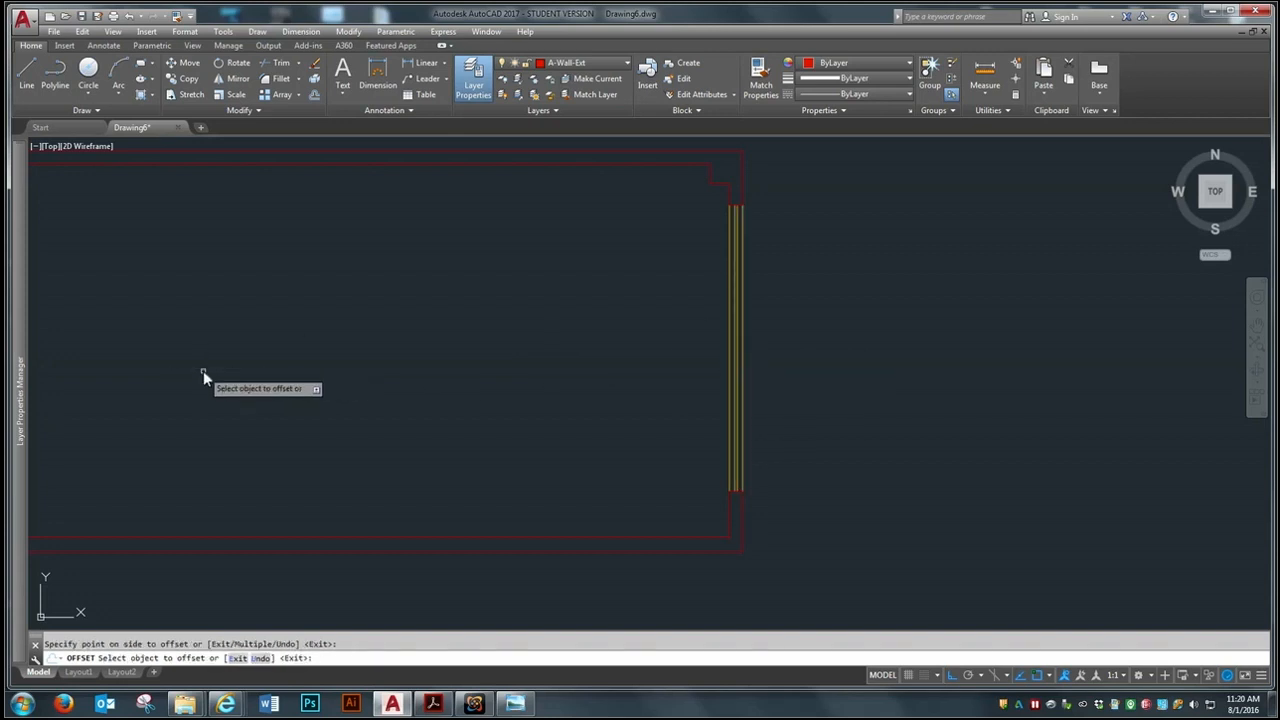
Offset both outer window lines of the left wall 2.5 inches toward the middle of the wall thickness
scroll(1021, 507, down, 4)
scroll(540, 432, up, 5)
scroll(593, 437, up, 4)
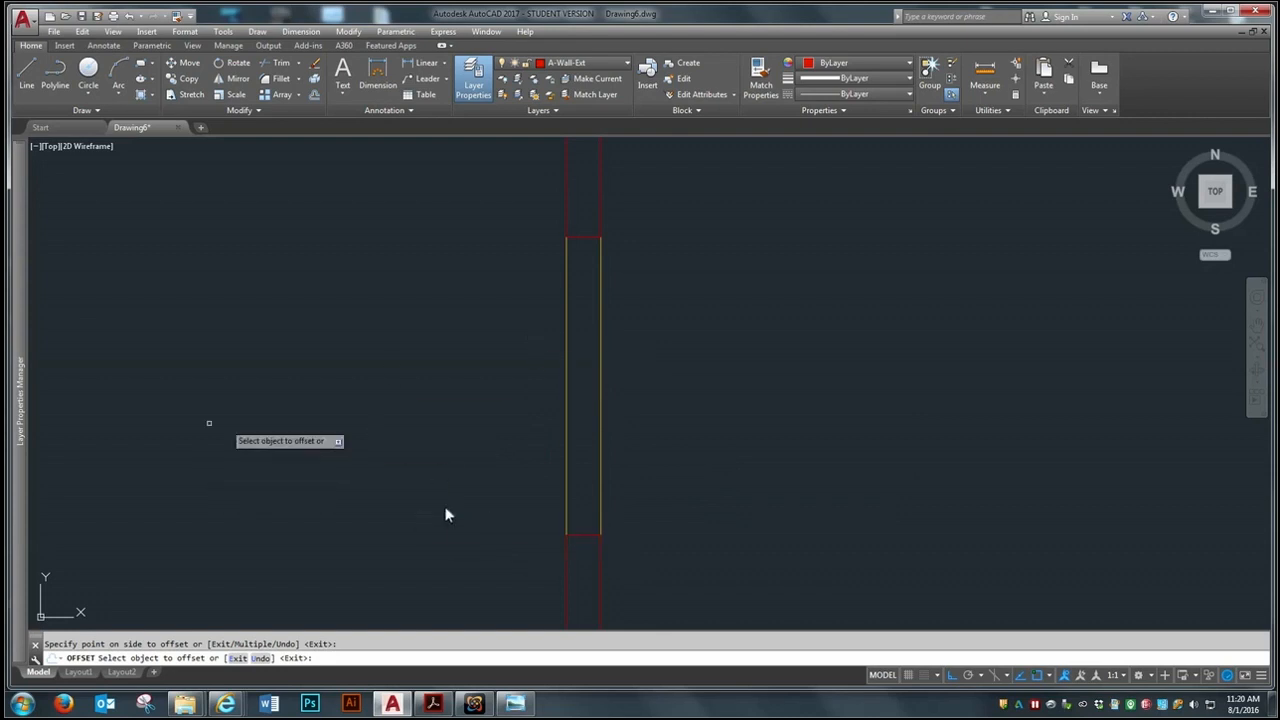
scroll(112, 380, down, 2)
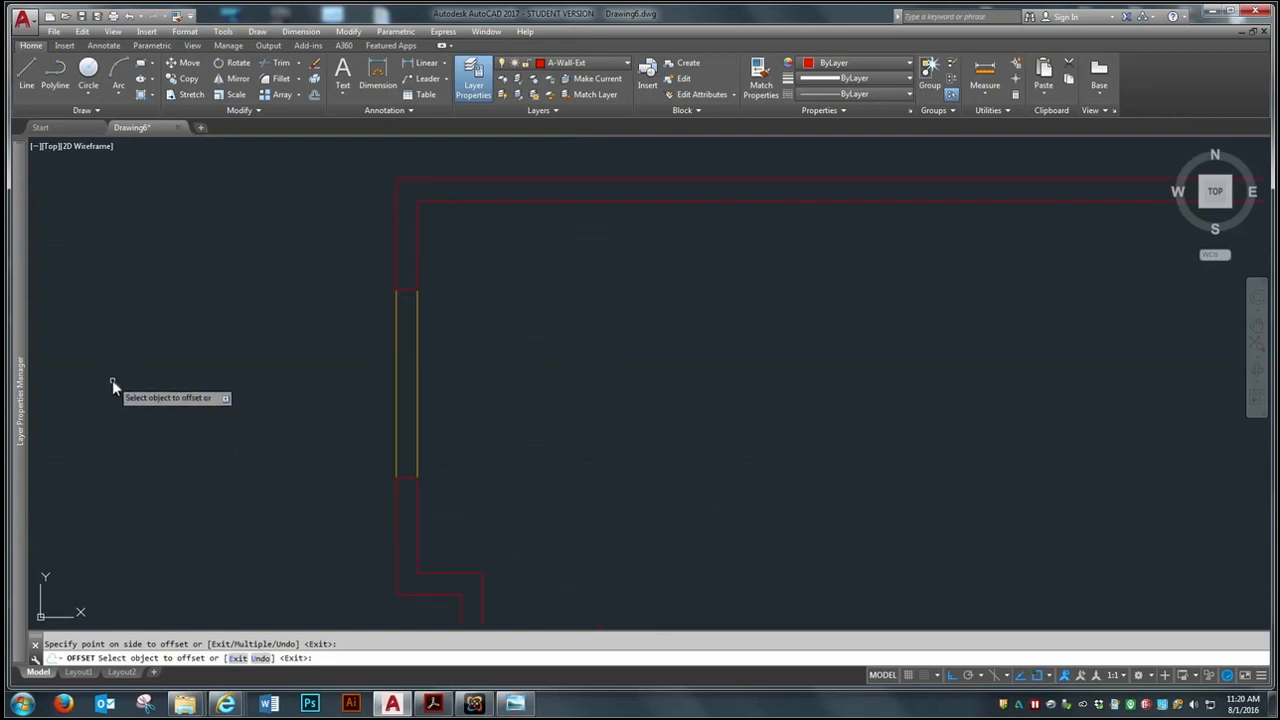
scroll(112, 380, up, 2)
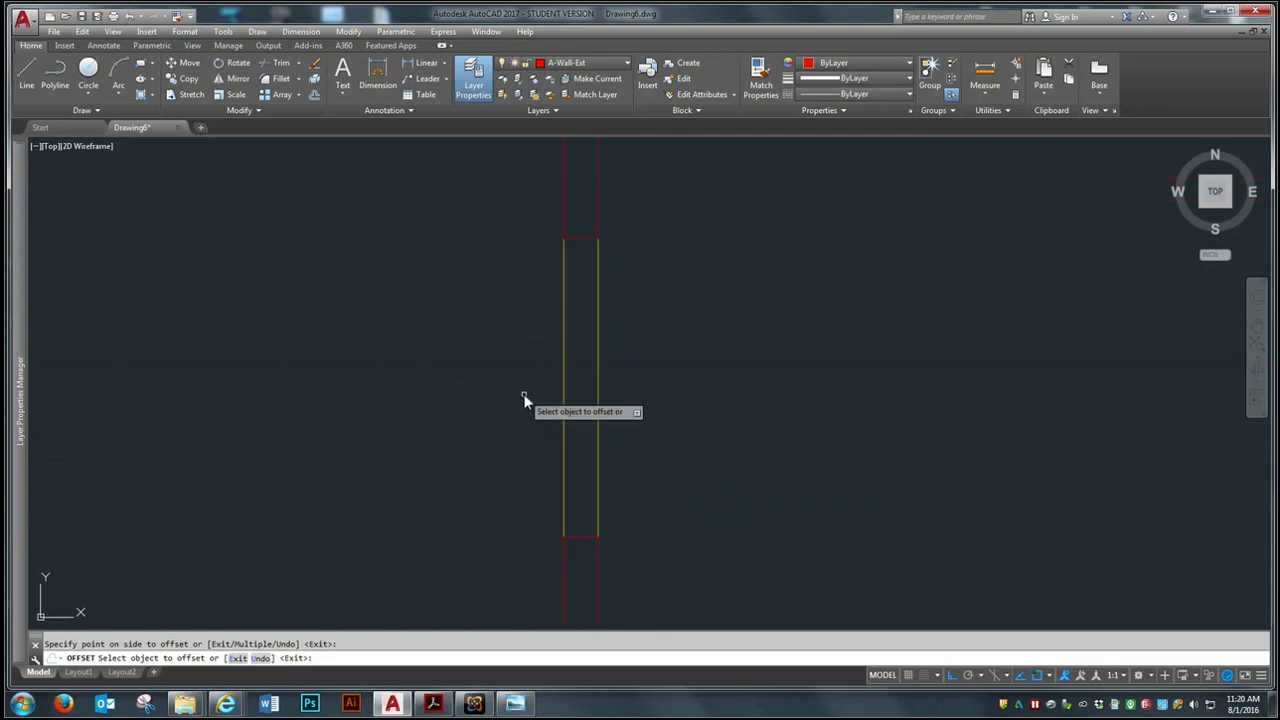
click(563, 383)
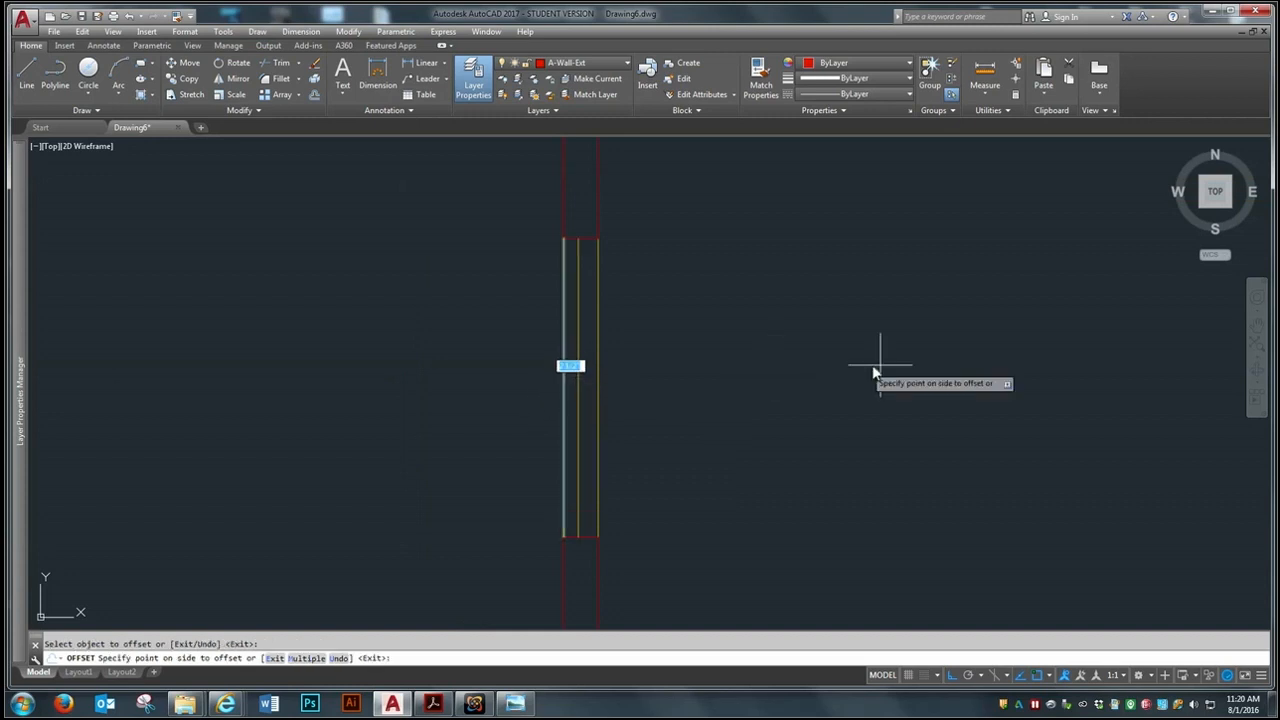
click(956, 372)
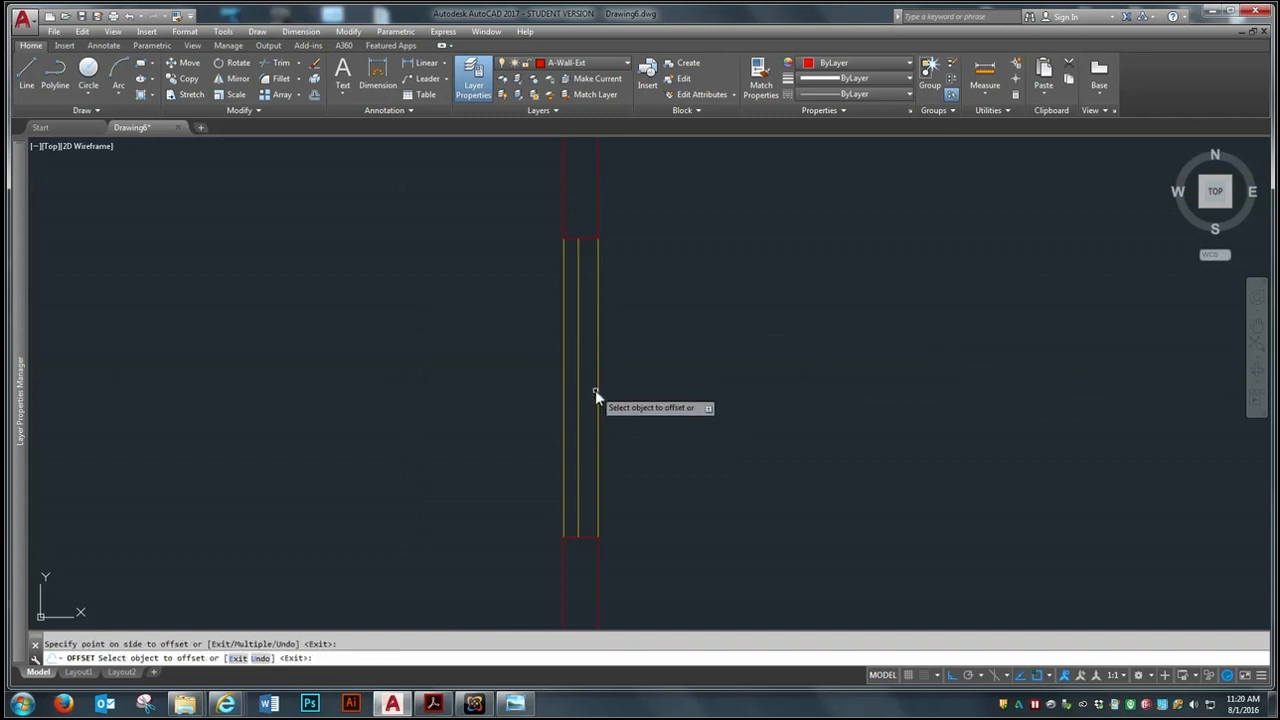
click(597, 390)
click(300, 396)
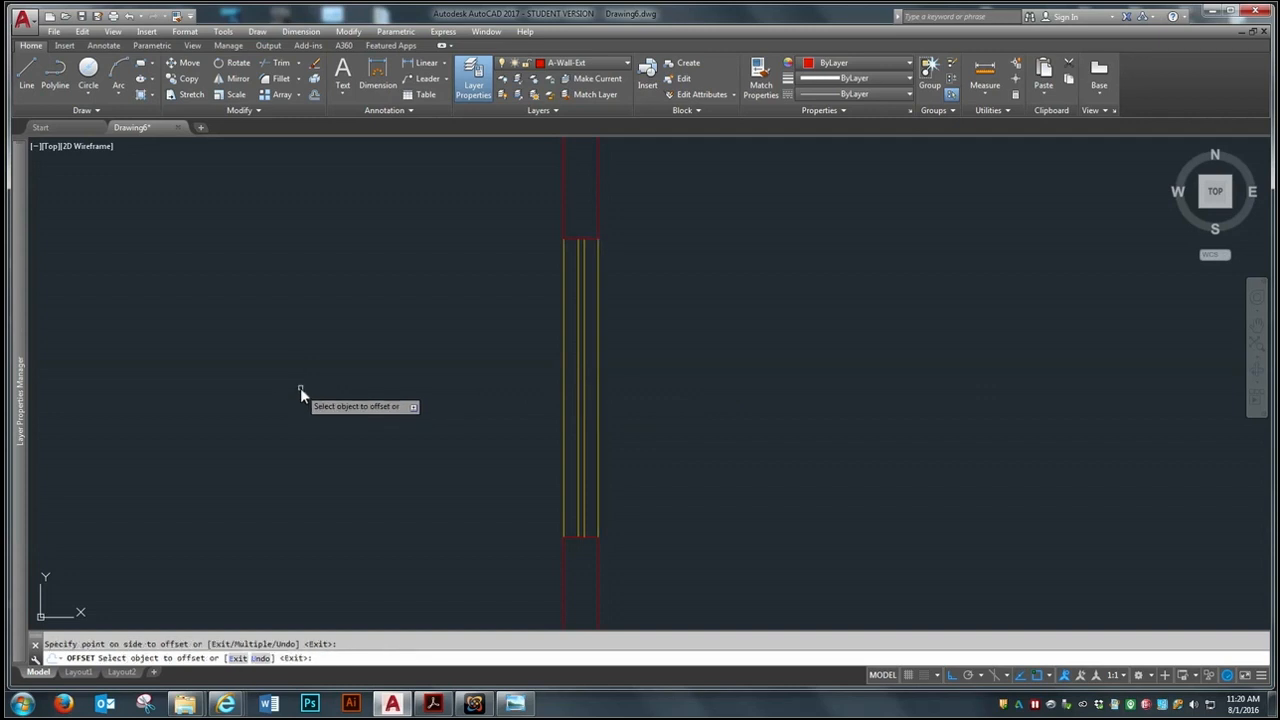
scroll(326, 356, down, 5)
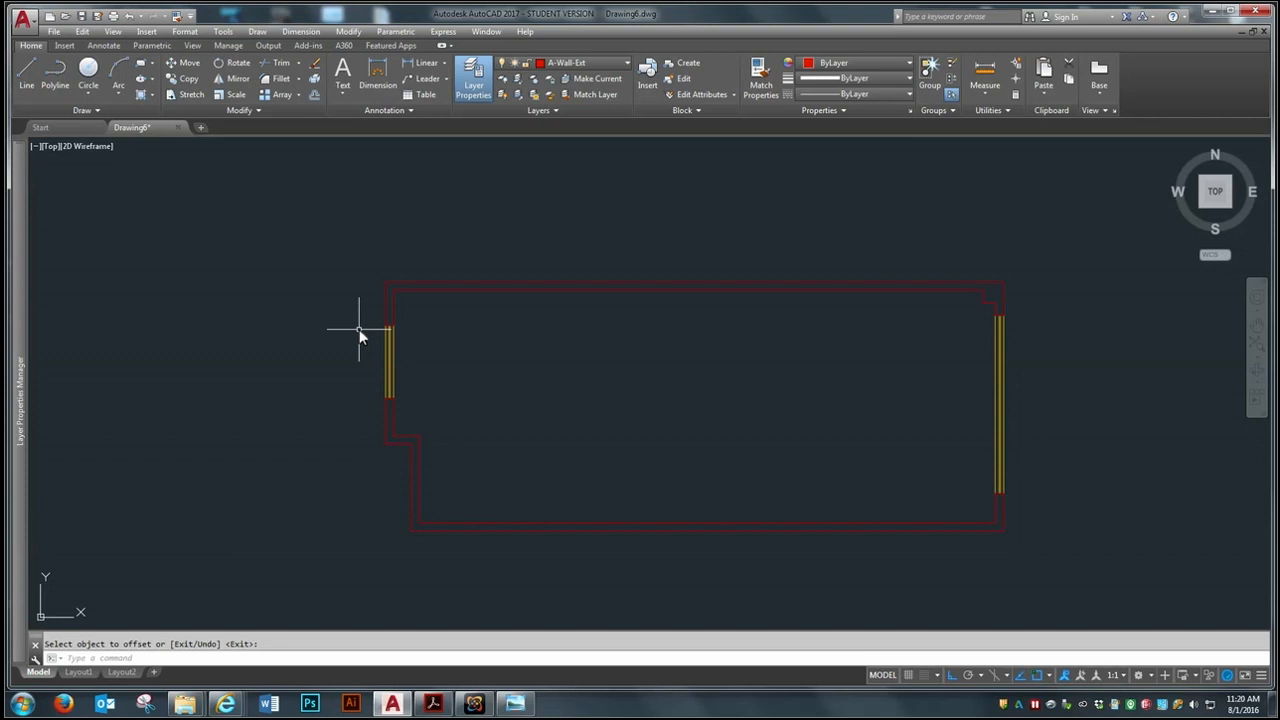
Draw a short line across the left wall below the jog, at the middle of the wall segment
scroll(429, 484, up, 4)
scroll(427, 325, down, 2)
scroll(447, 403, up, 3)
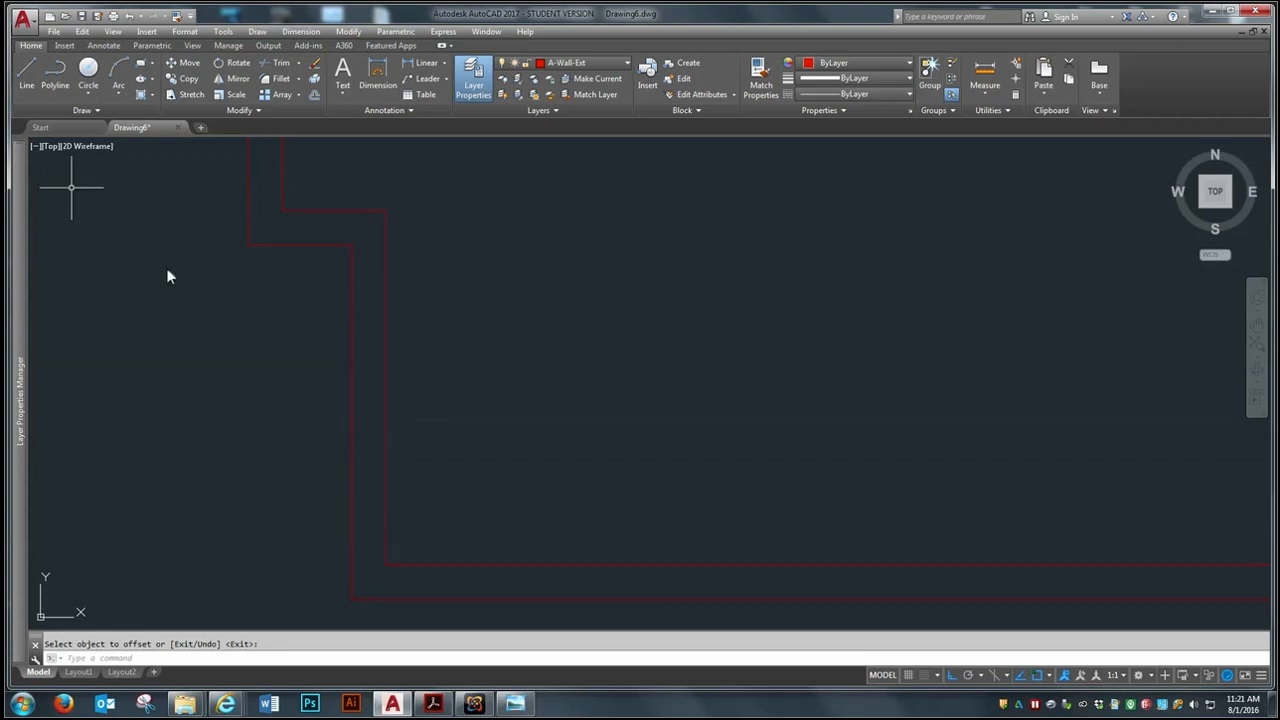
click(29, 65)
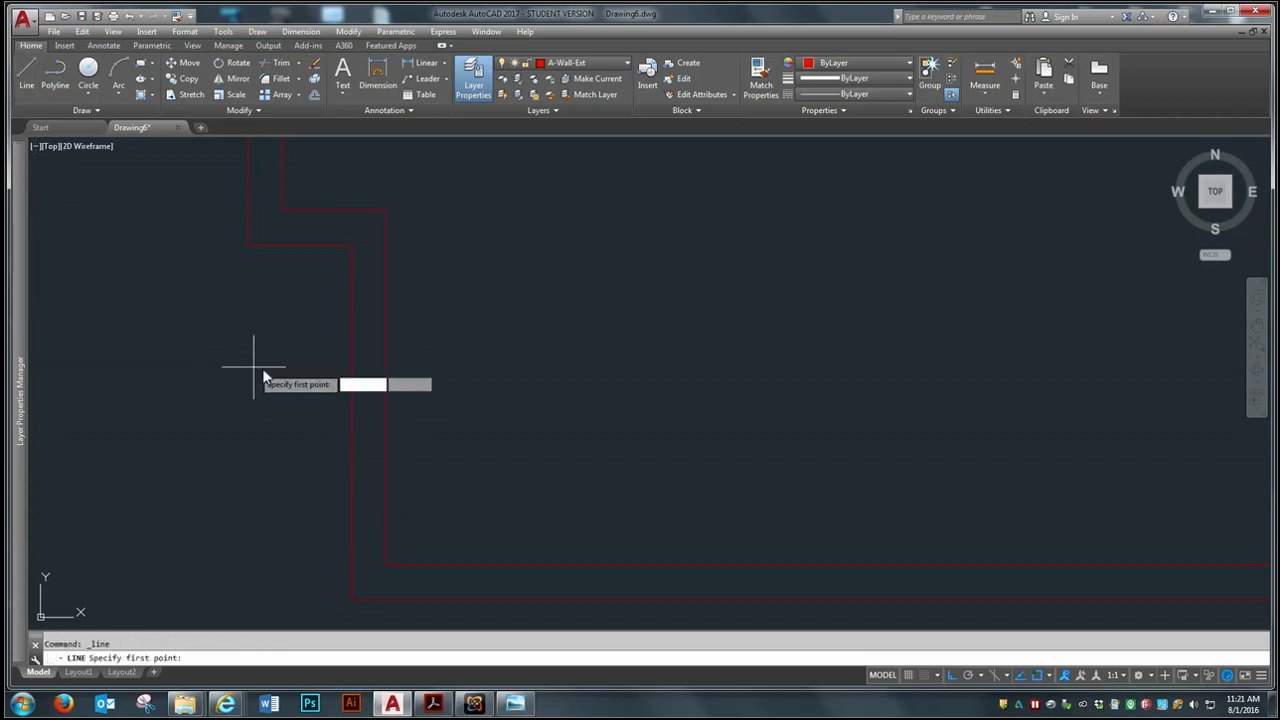
click(385, 392)
click(351, 389)
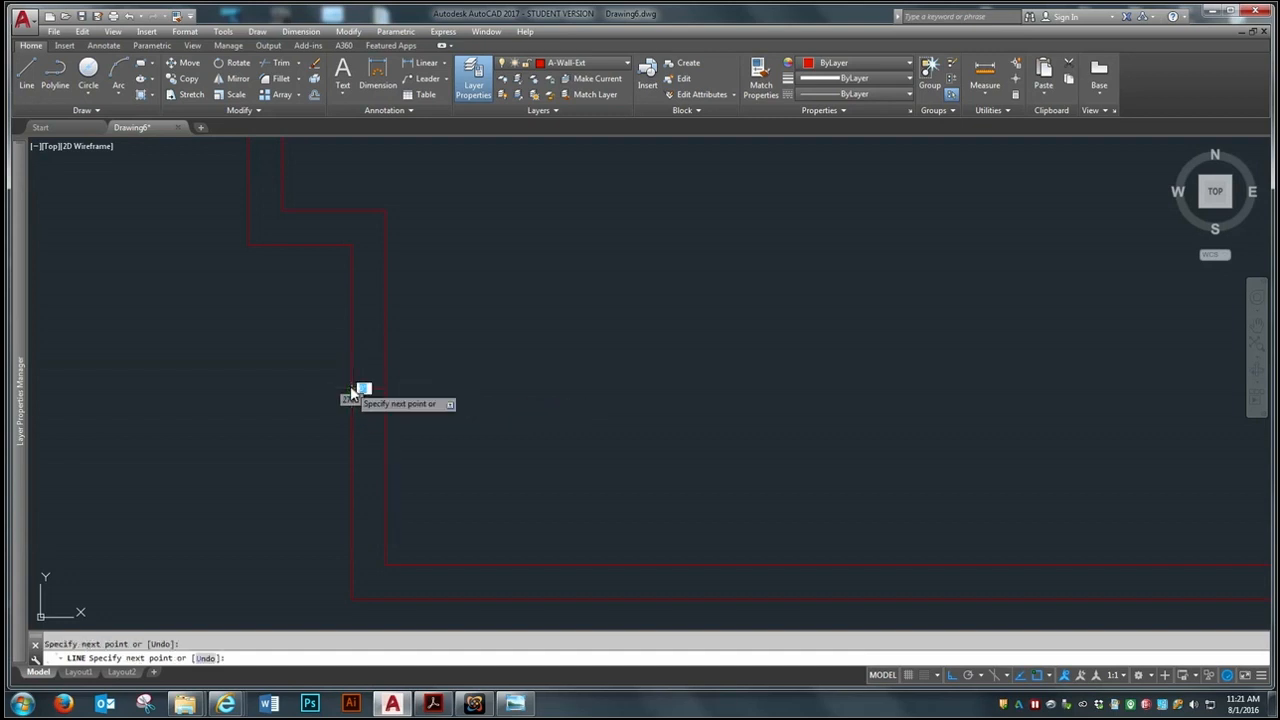
key(Return)
Draw short lines across the left wall below the jog, closing off its upper and lower ends
key(Return)
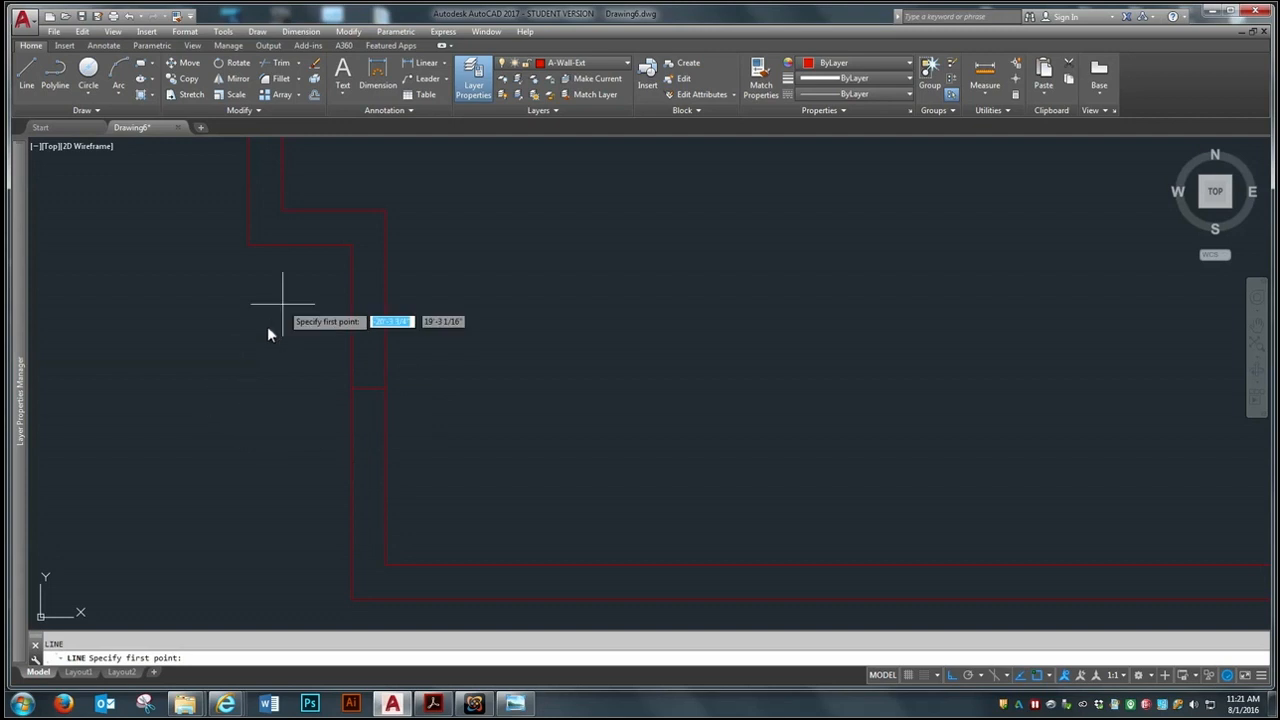
click(384, 245)
click(385, 566)
click(351, 565)
Draw a centre line through the left wall segment between the midpoints of its two closing lines
key(Return)
key(Return)
click(368, 565)
click(365, 246)
key(Return)
text(m)
key(Return)
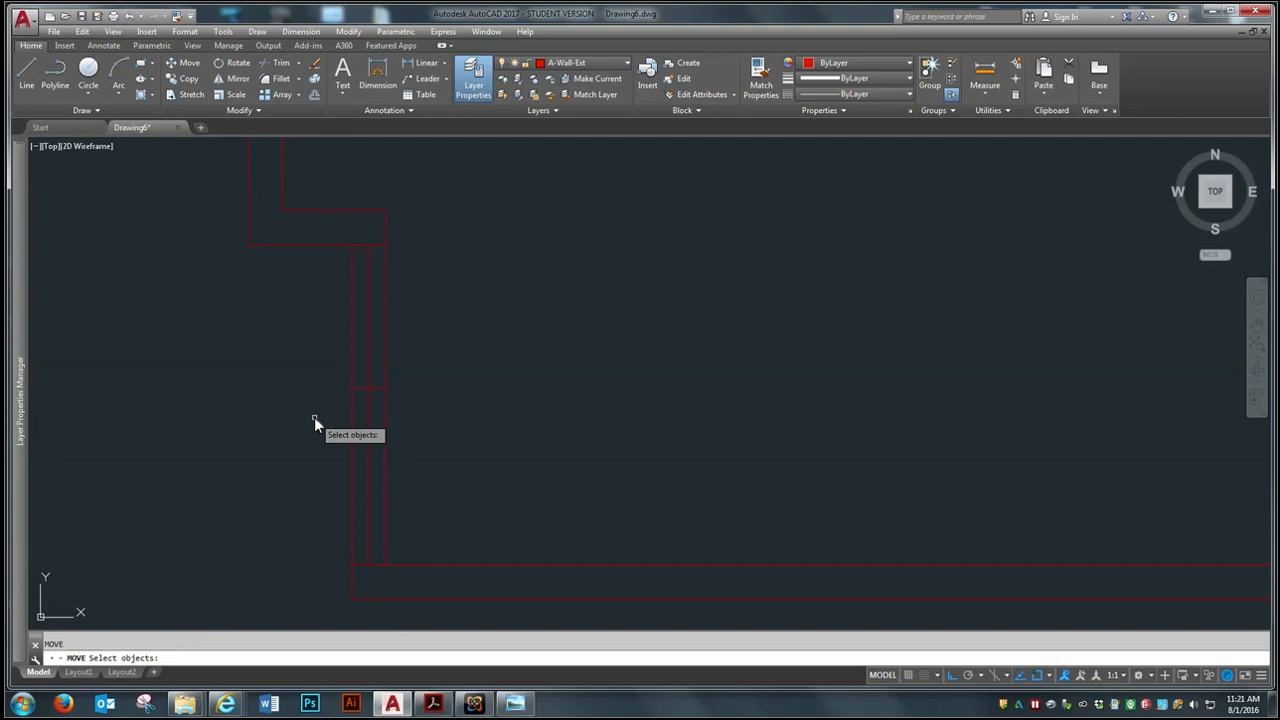
click(360, 388)
key(Escape)
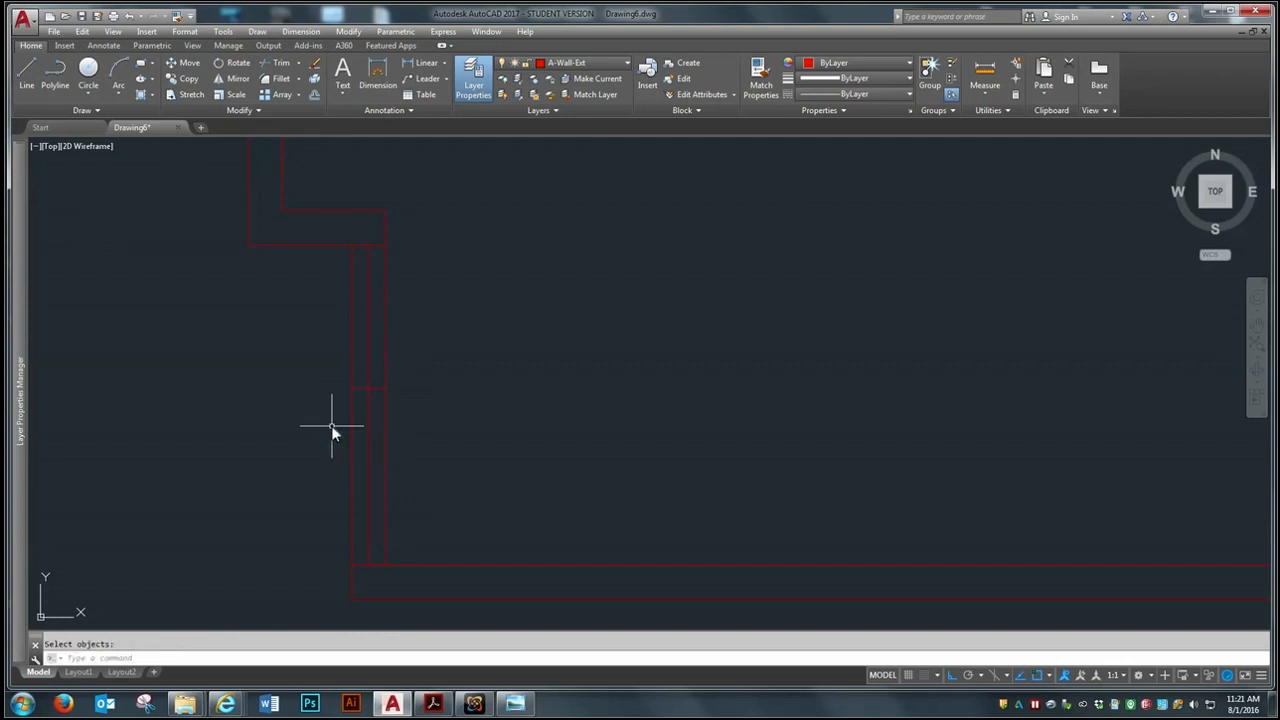
Erase the short line crossing the middle of the left wall segment below the jog
text(e)
key(Return)
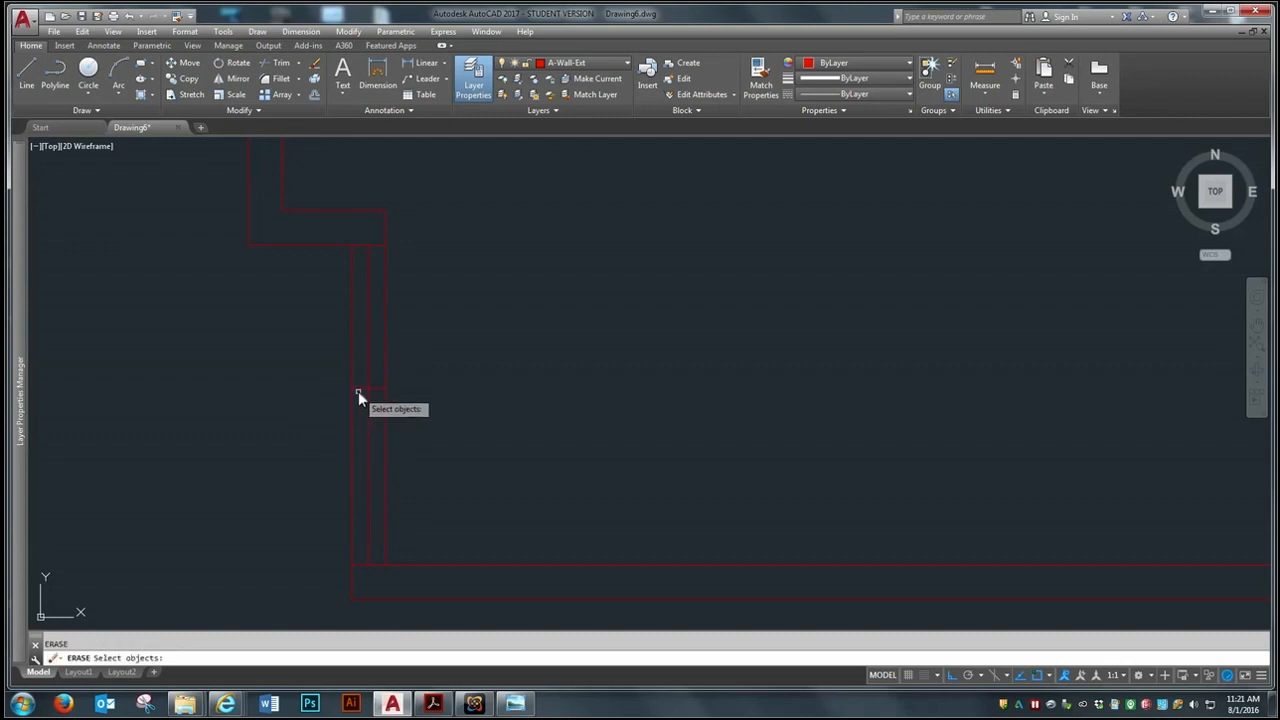
click(358, 390)
click(357, 415)
key(Return)
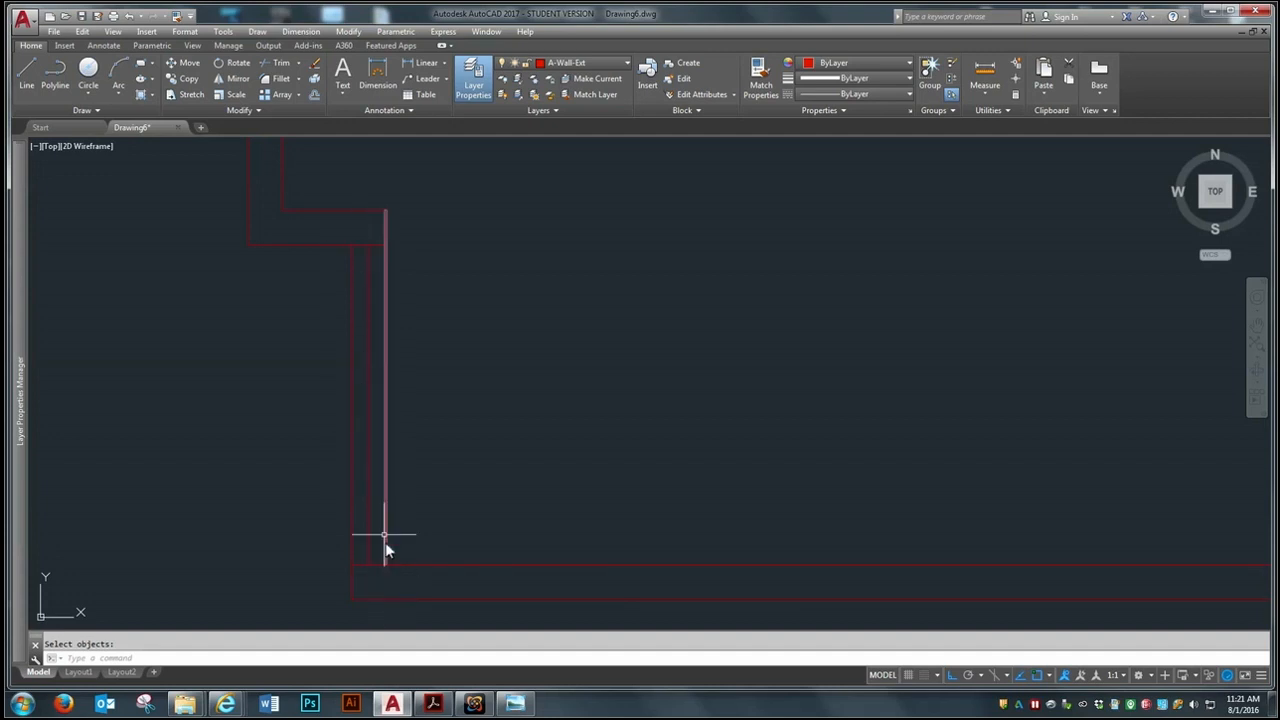
Draw a short horizontal line from the middle of the wall's centre line to the wall's inner line
text(l)
key(Return)
click(370, 398)
key(Return)
Stretch the short horizontal line in the left wall below the jog so it reaches the wall's outer line
scroll(369, 498, up, 2)
scroll(372, 395, up, 4)
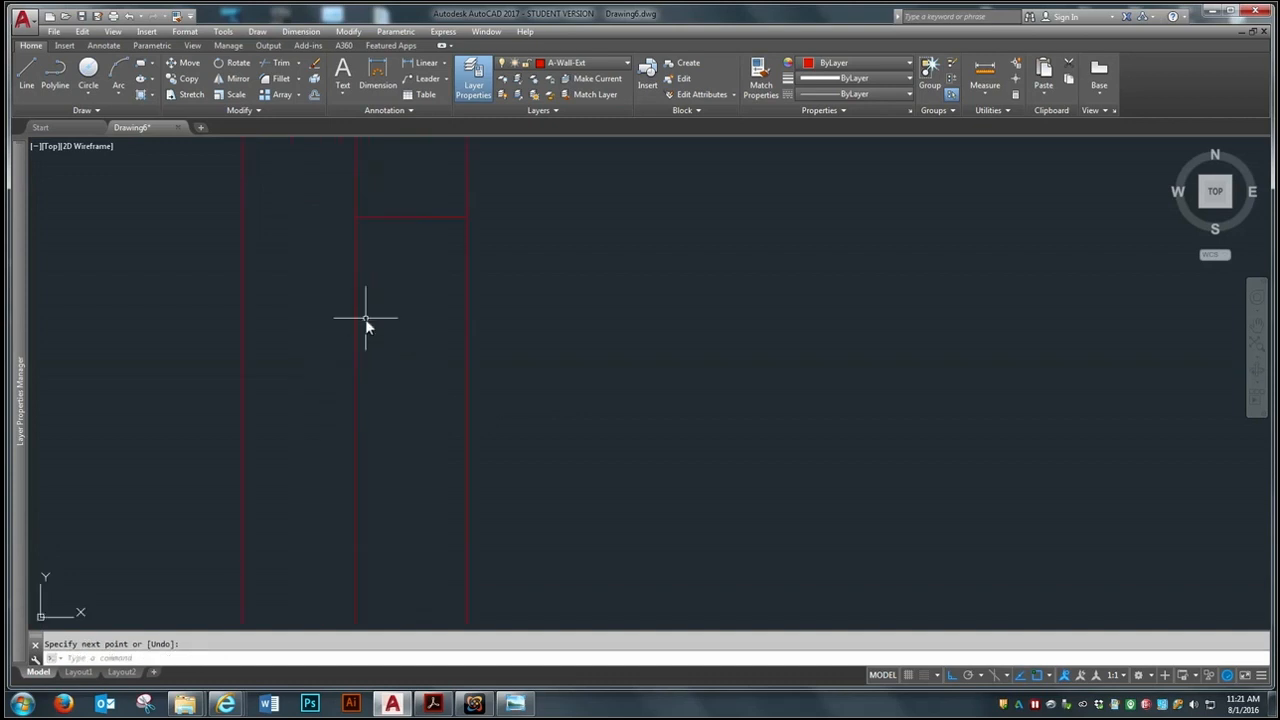
click(397, 215)
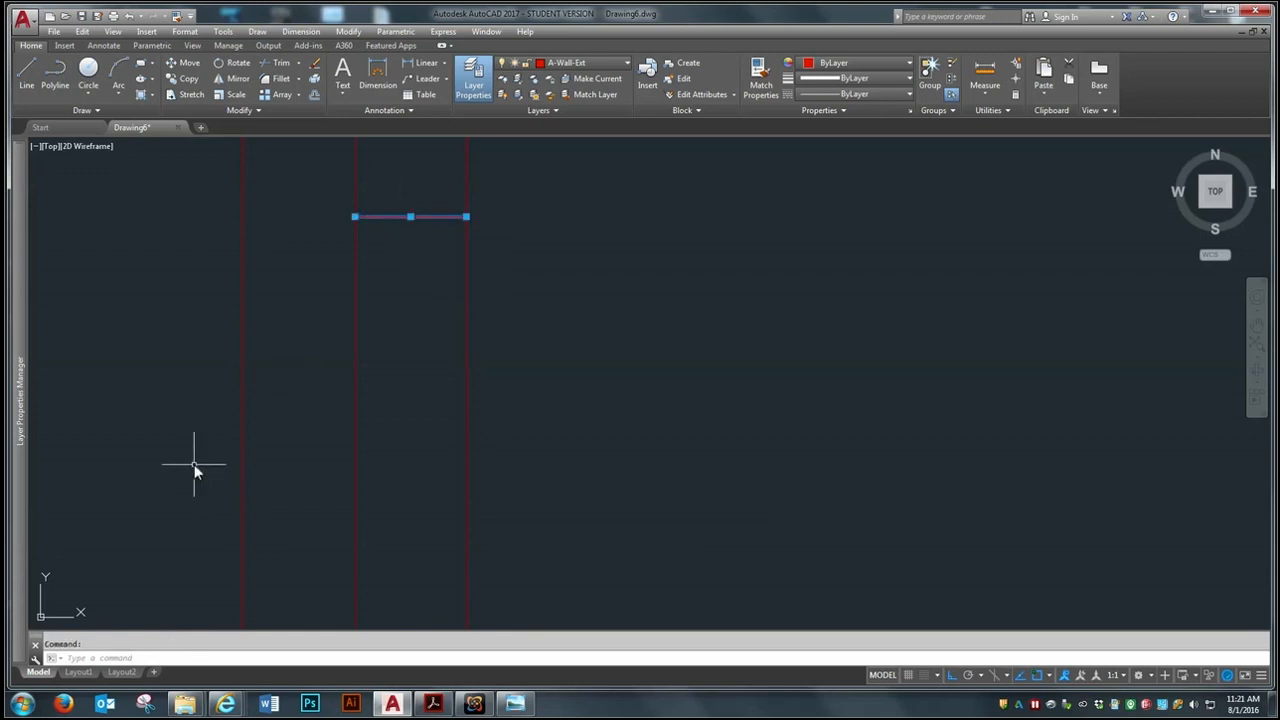
click(355, 216)
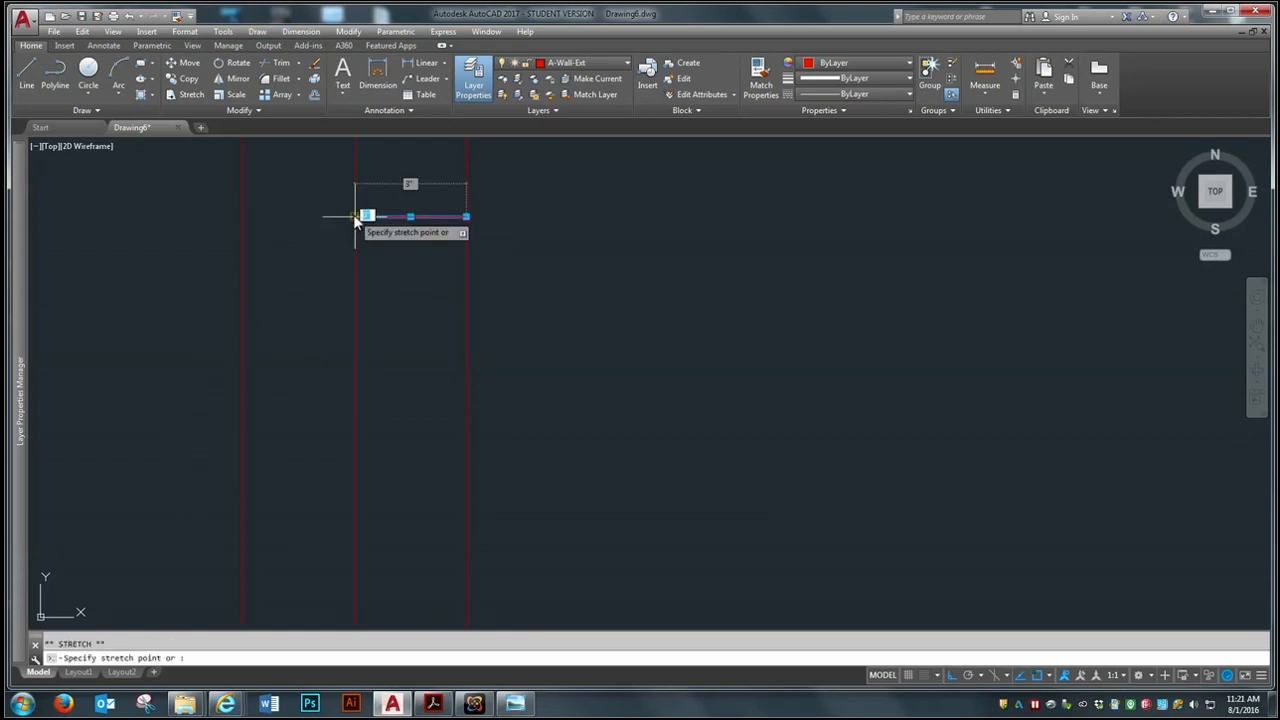
click(243, 216)
scroll(540, 364, down, 4)
scroll(525, 366, up, 2)
key(Escape)
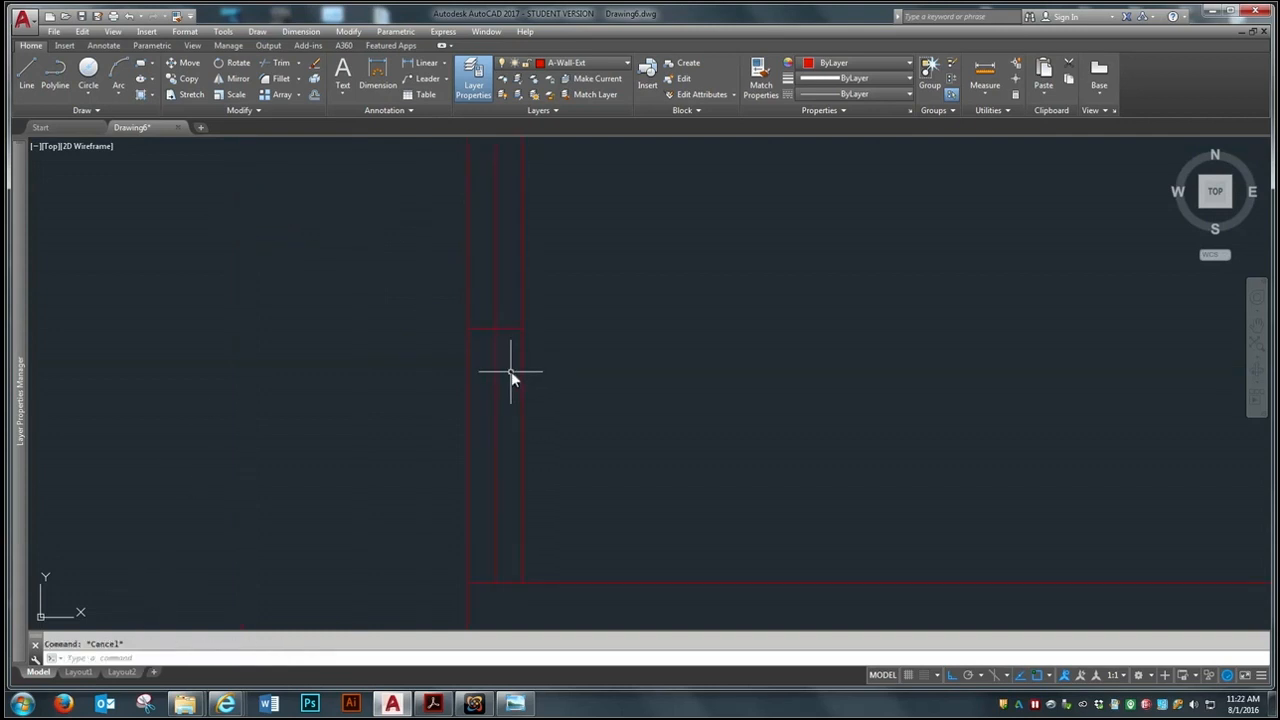
Erase the wall segment's vertical centre line and the short closing line at its lower end
text(e)
key(Return)
click(486, 360)
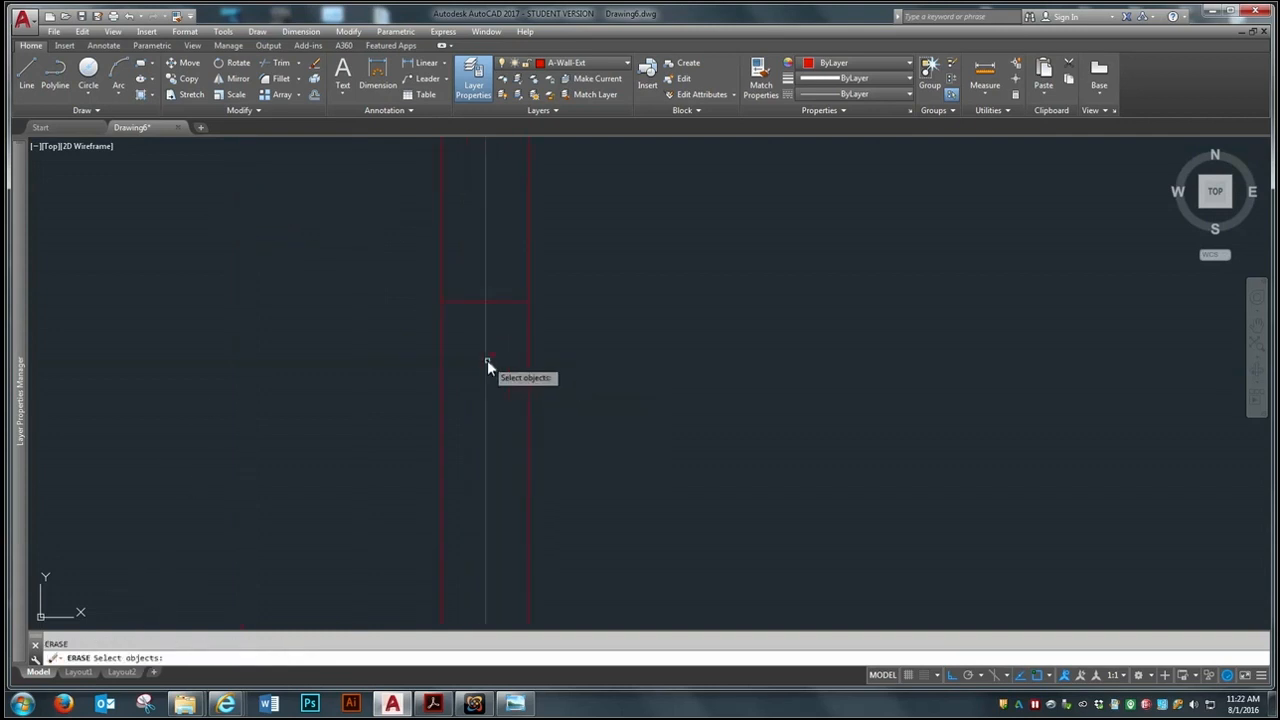
scroll(486, 359, down, 3)
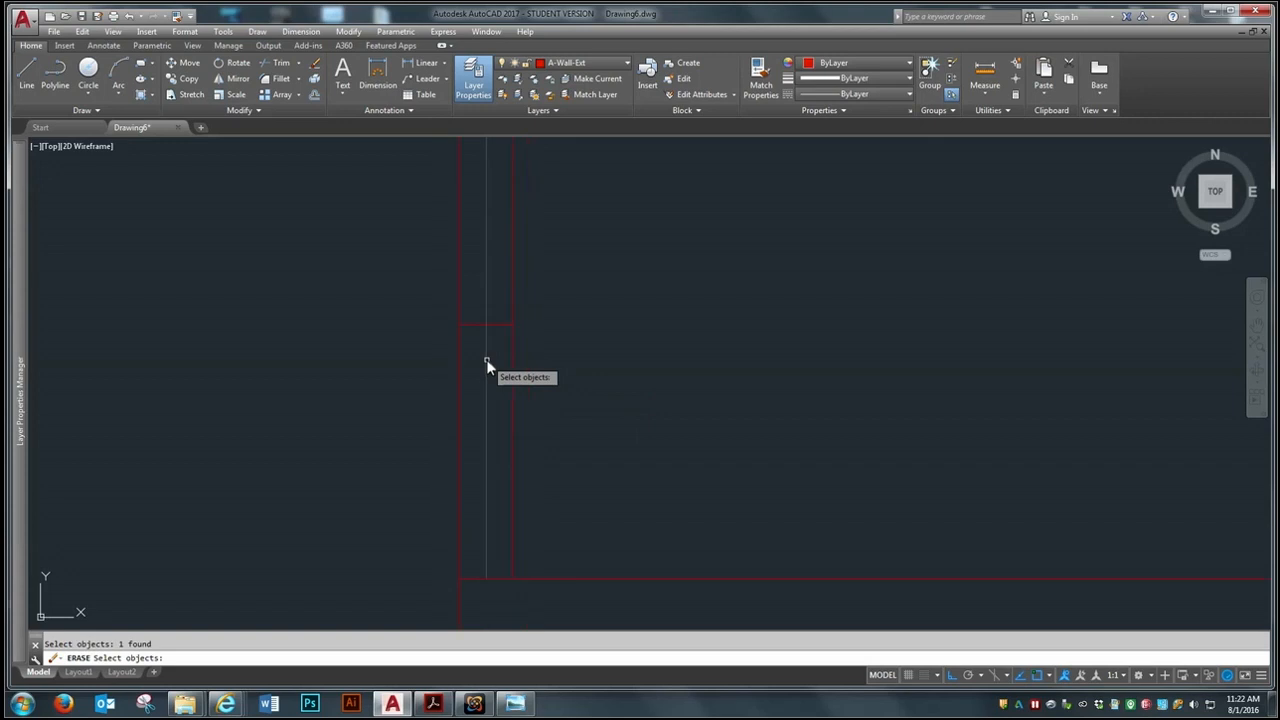
click(474, 577)
scroll(495, 550, down, 2)
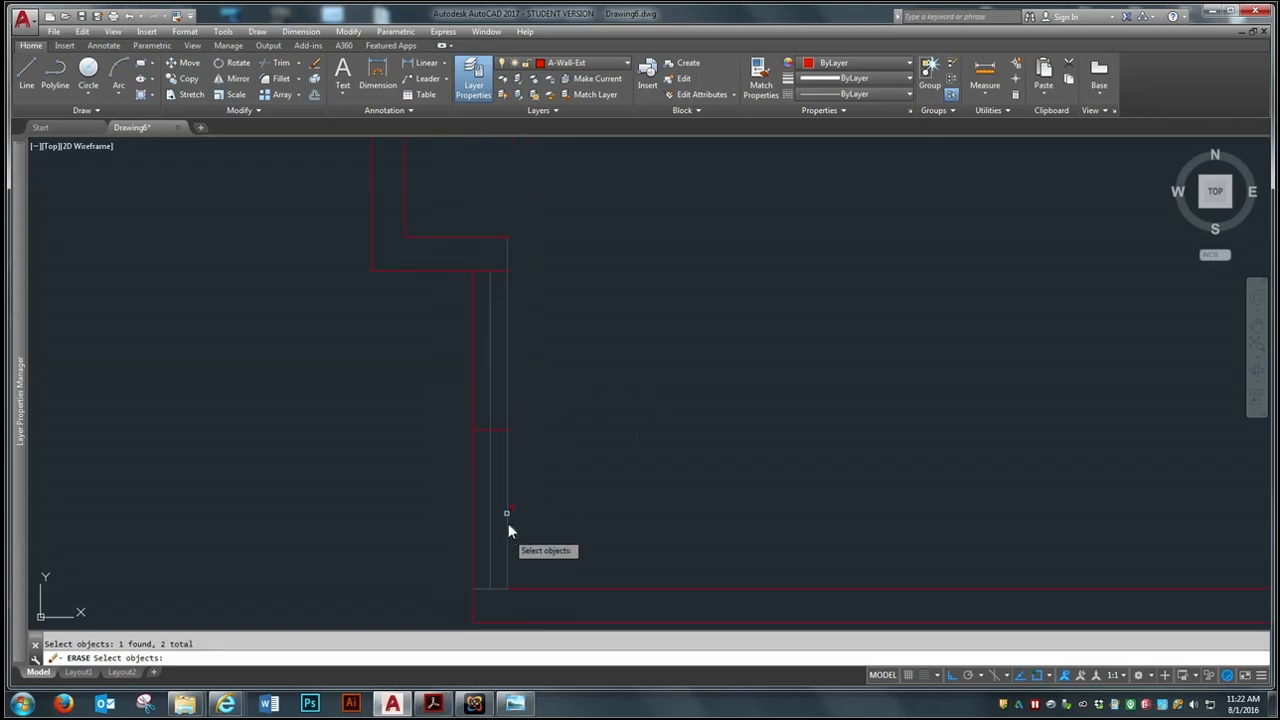
key(Return)
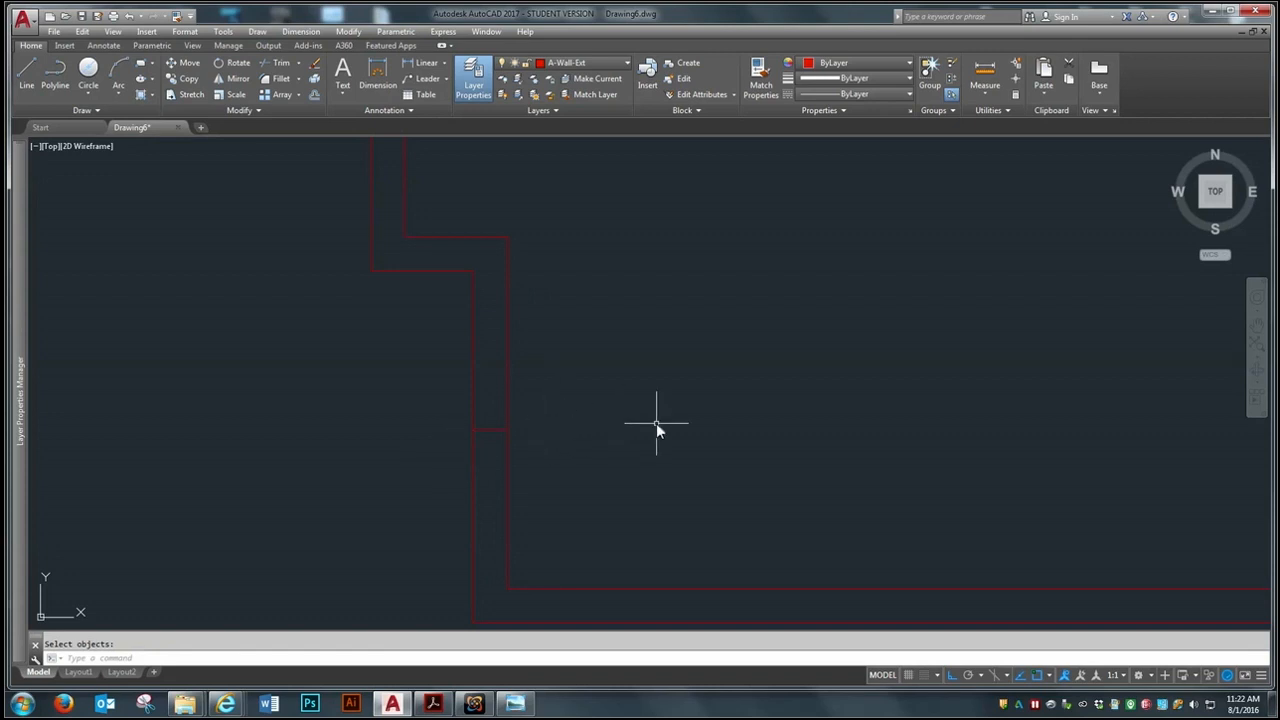
Offset the short cross line in the left wall segment by 18 inches both upward and downward
text(o)
key(Return)
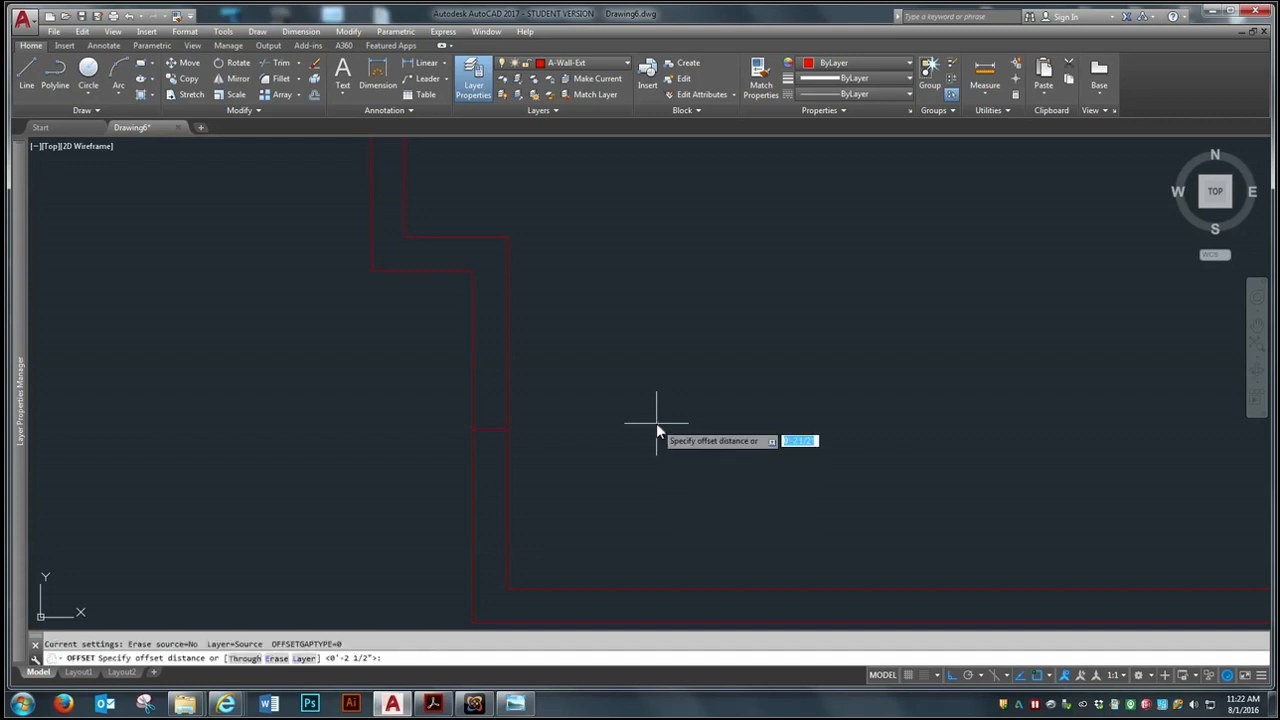
text(18)
key(Return)
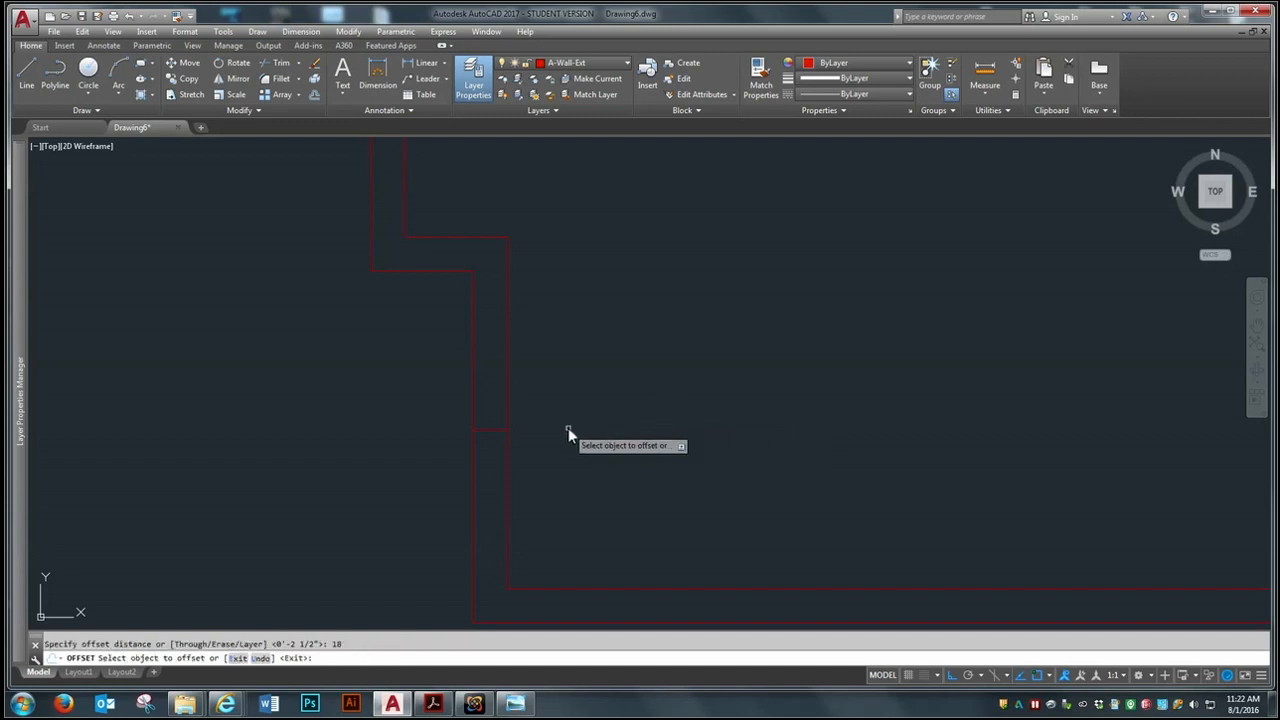
click(494, 429)
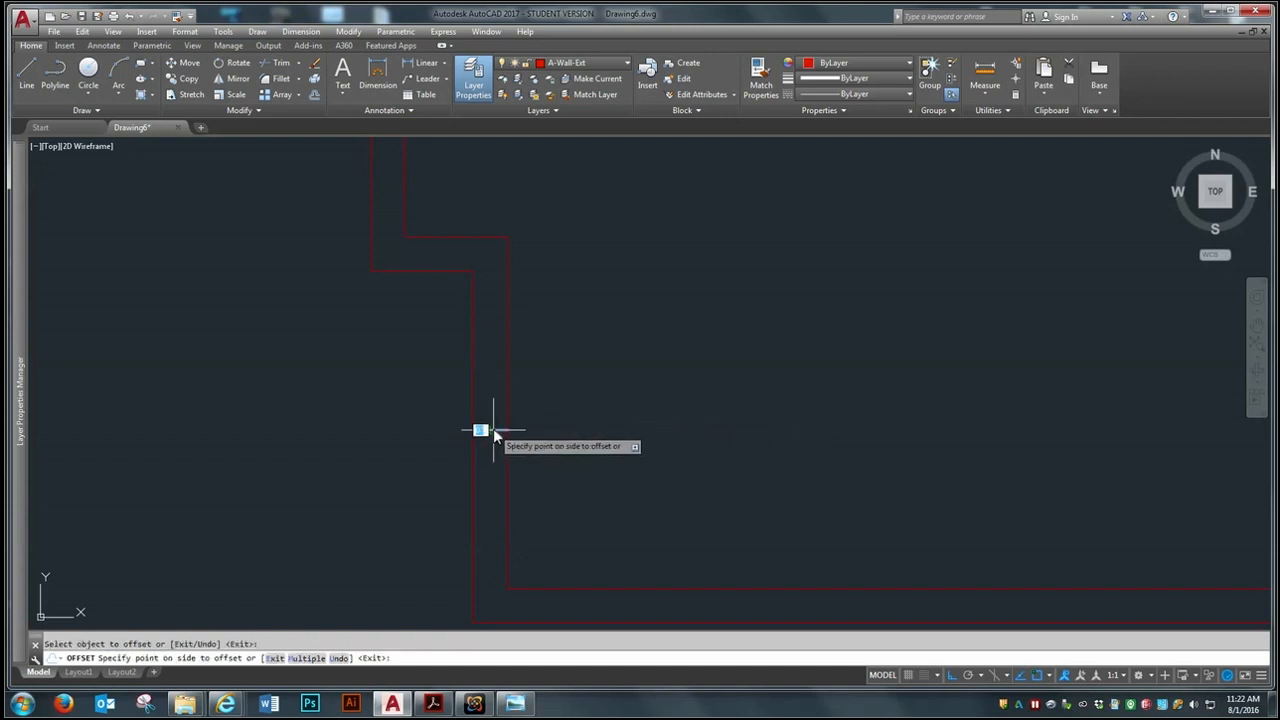
click(538, 206)
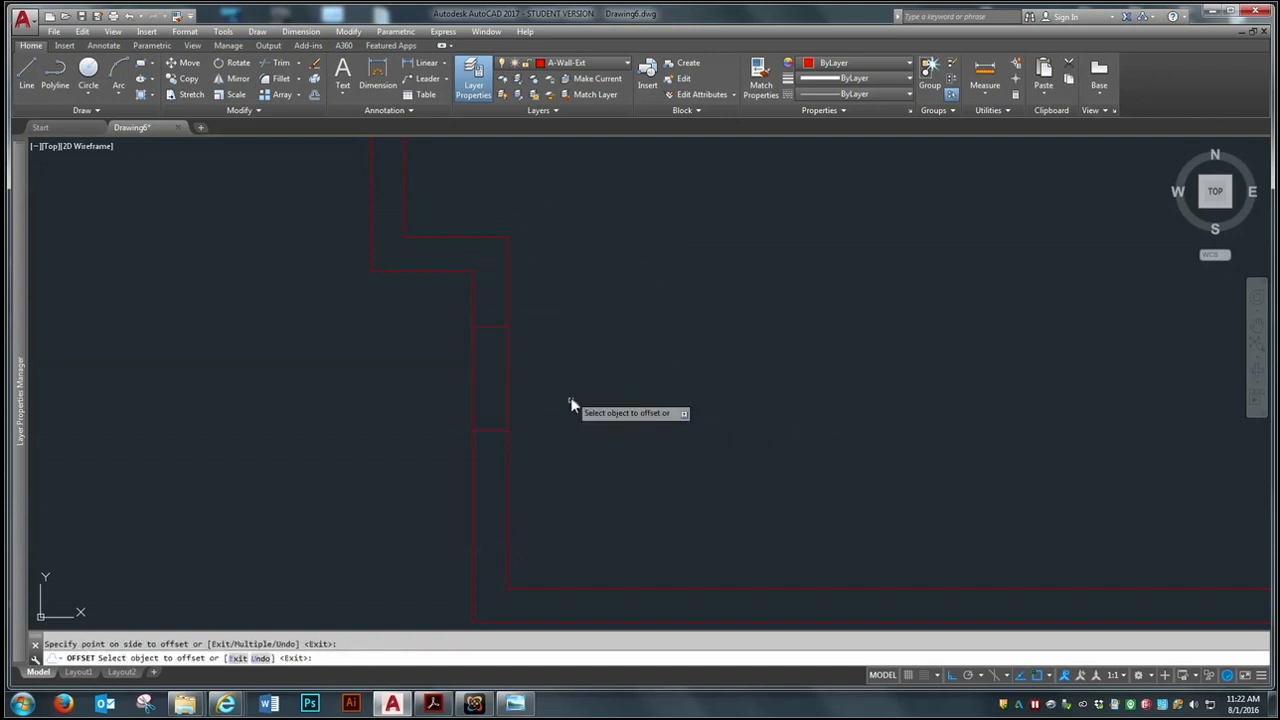
click(498, 430)
click(360, 596)
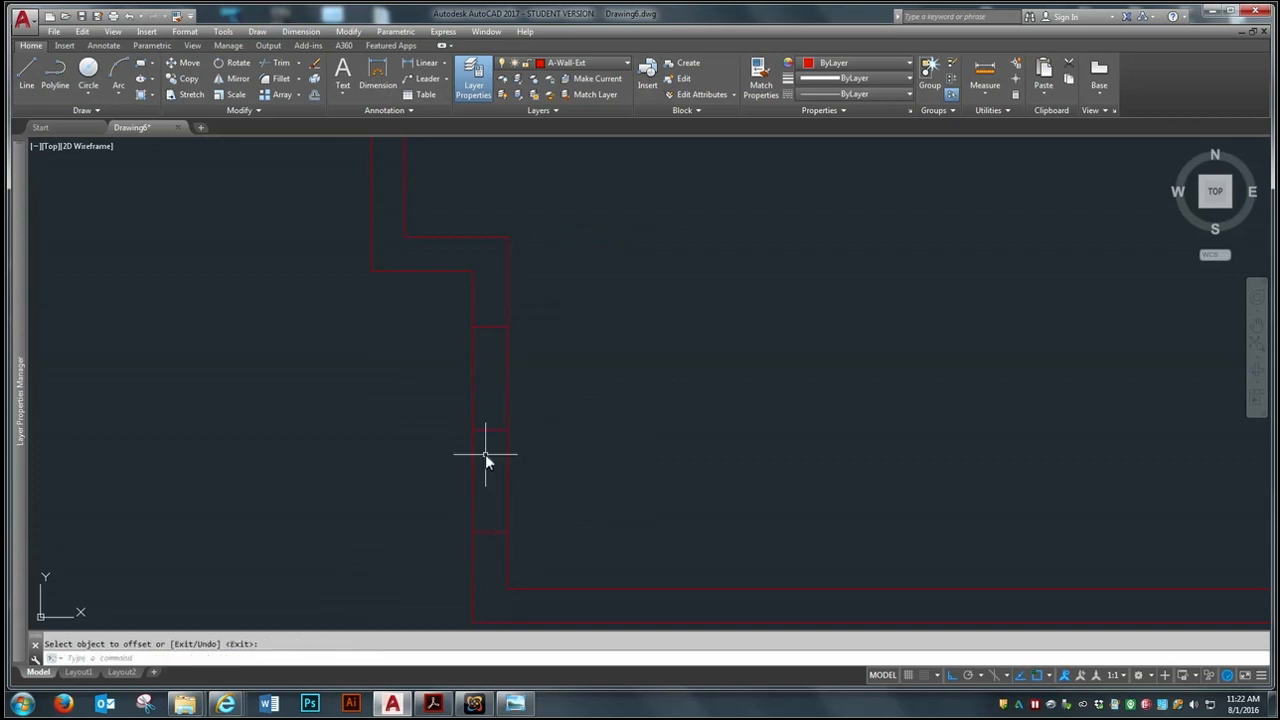
Erase the middle cross line between the two offset lines in the left wall segment
scroll(513, 397, down, 4)
scroll(563, 400, up, 3)
text(e)
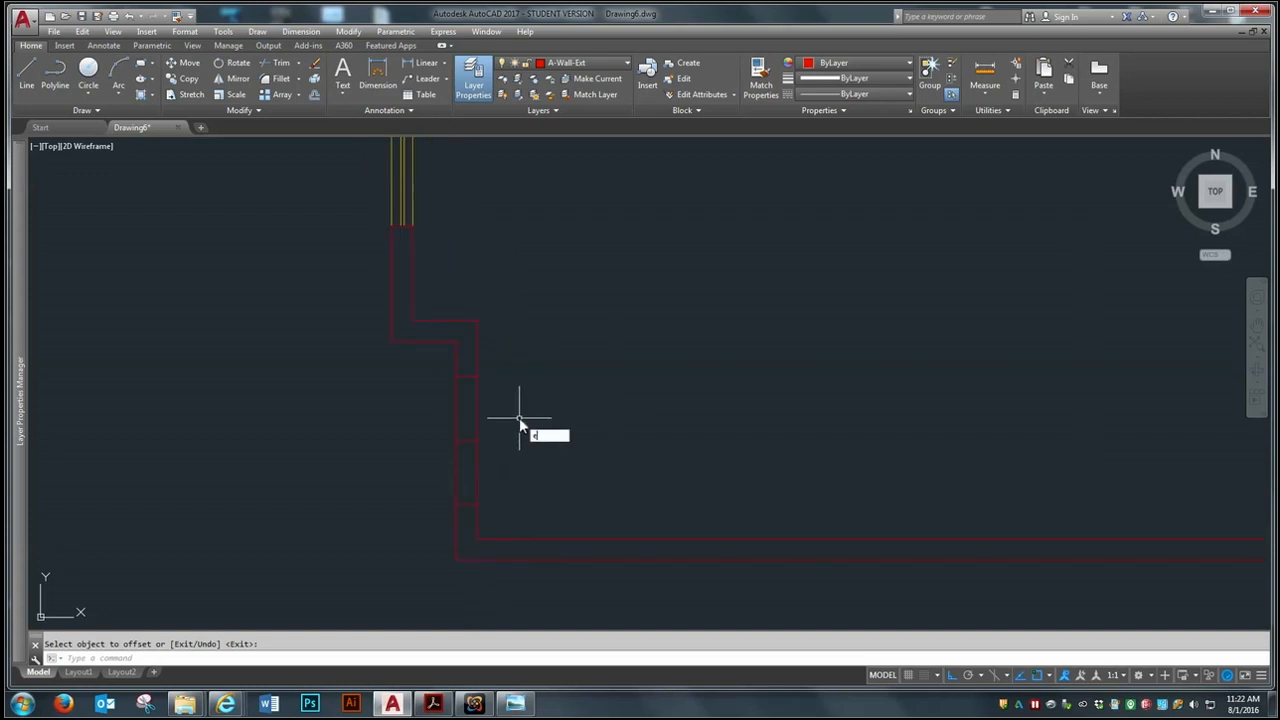
key(Return)
click(468, 438)
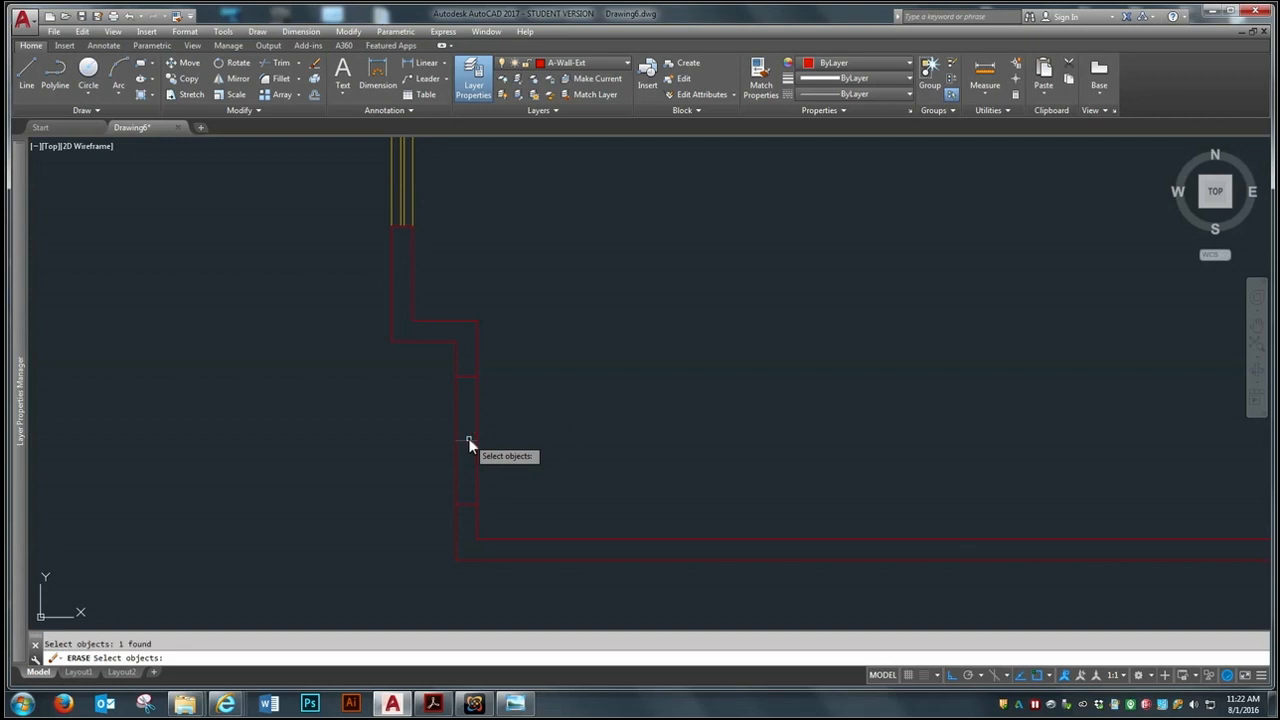
key(Return)
Look over the whole floor plan and the opening marked in the left wall below the jog
scroll(440, 439, down, 2)
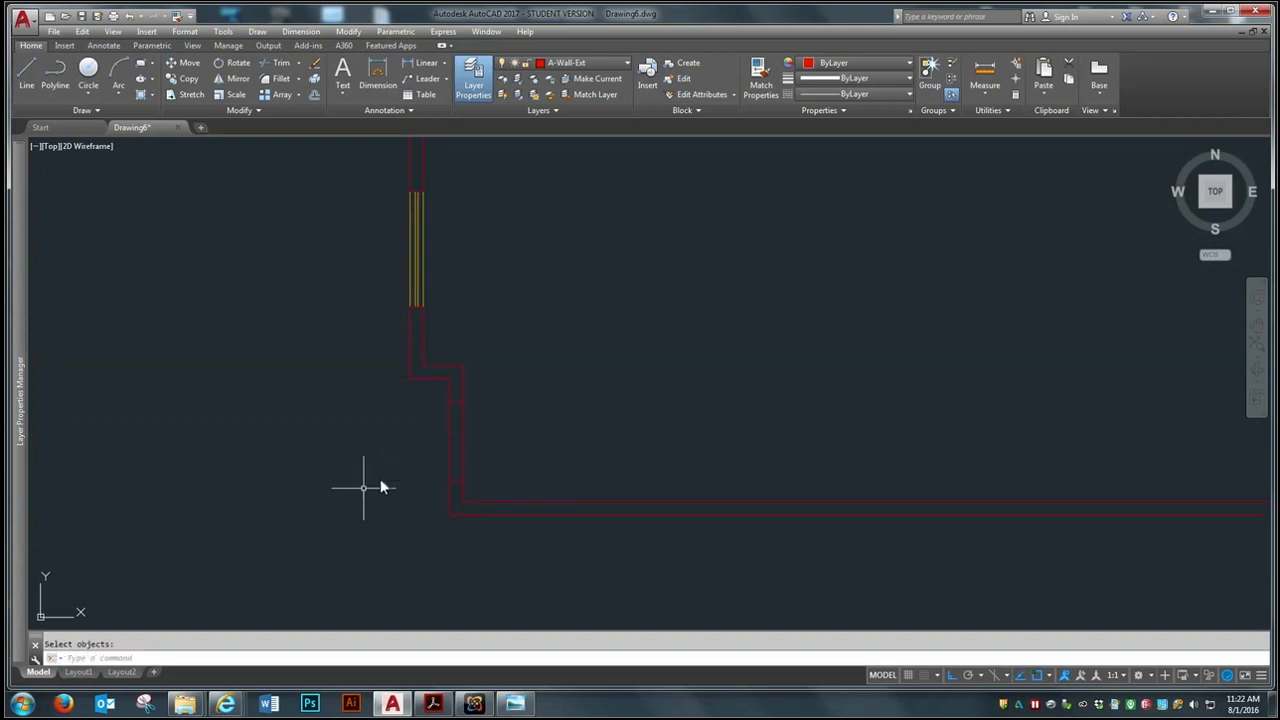
scroll(501, 514, up, 4)
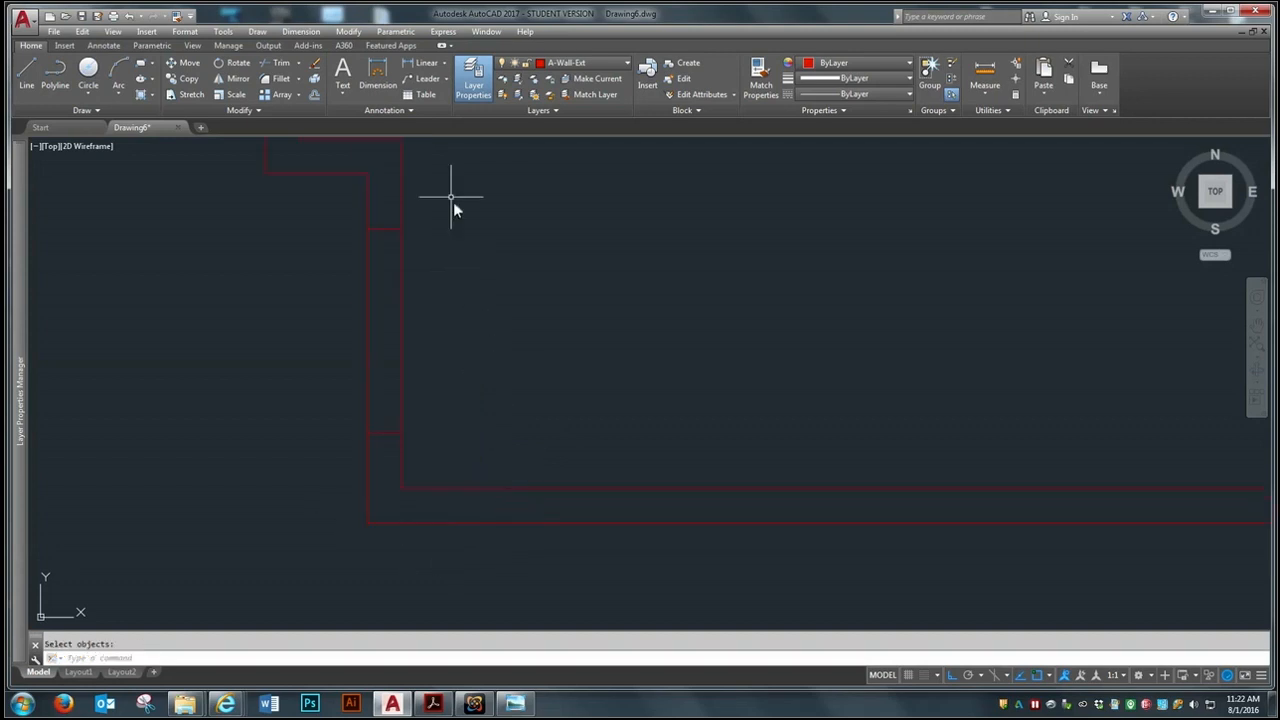
scroll(390, 486, down, 5)
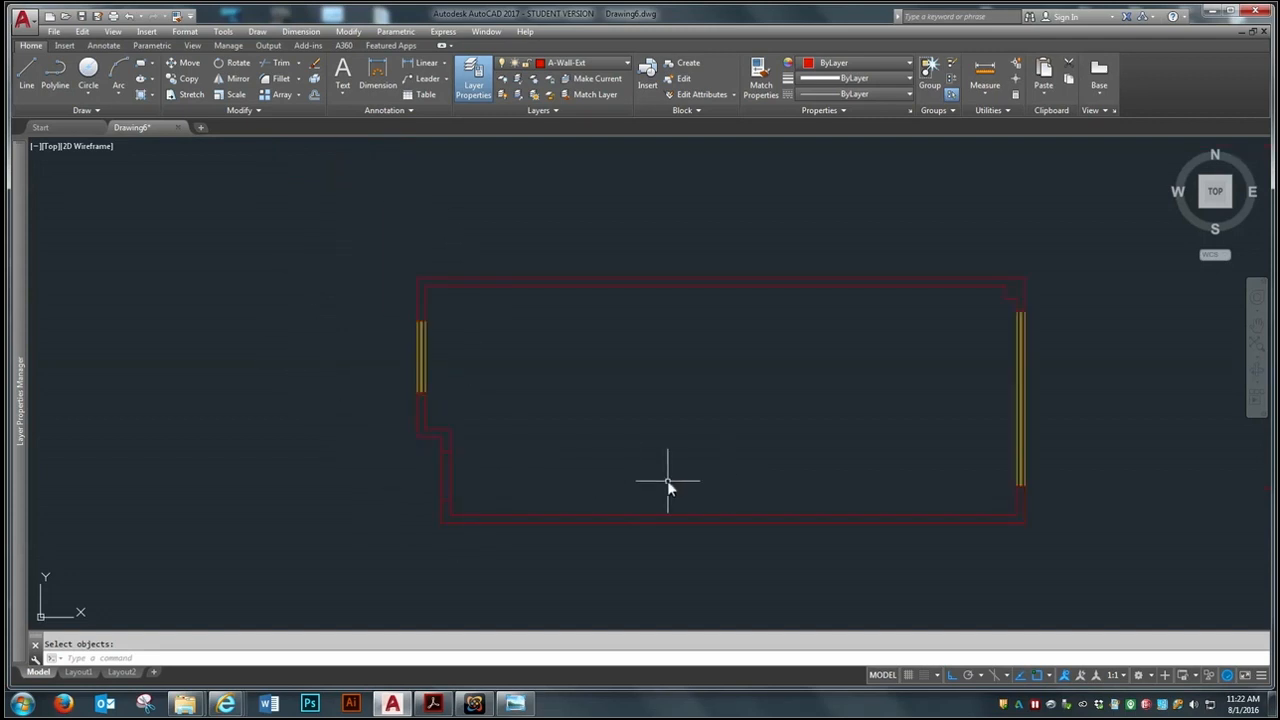
scroll(500, 508, up, 5)
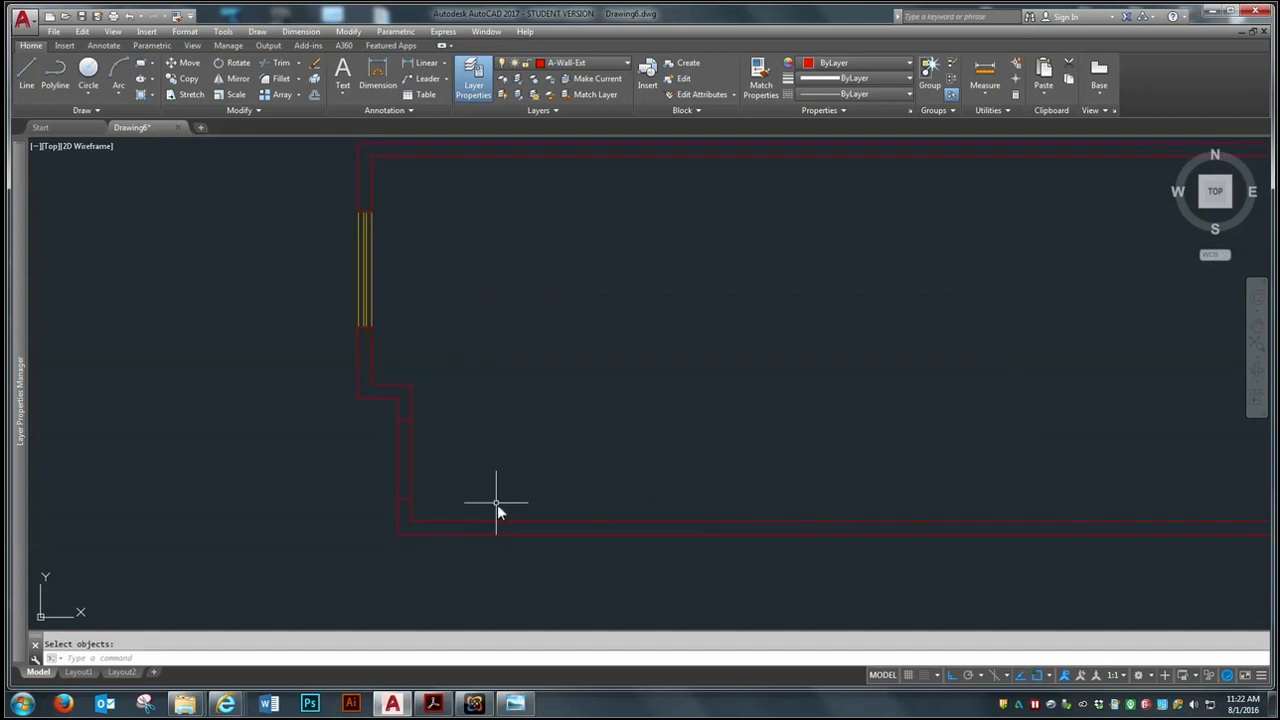
scroll(370, 482, down, 5)
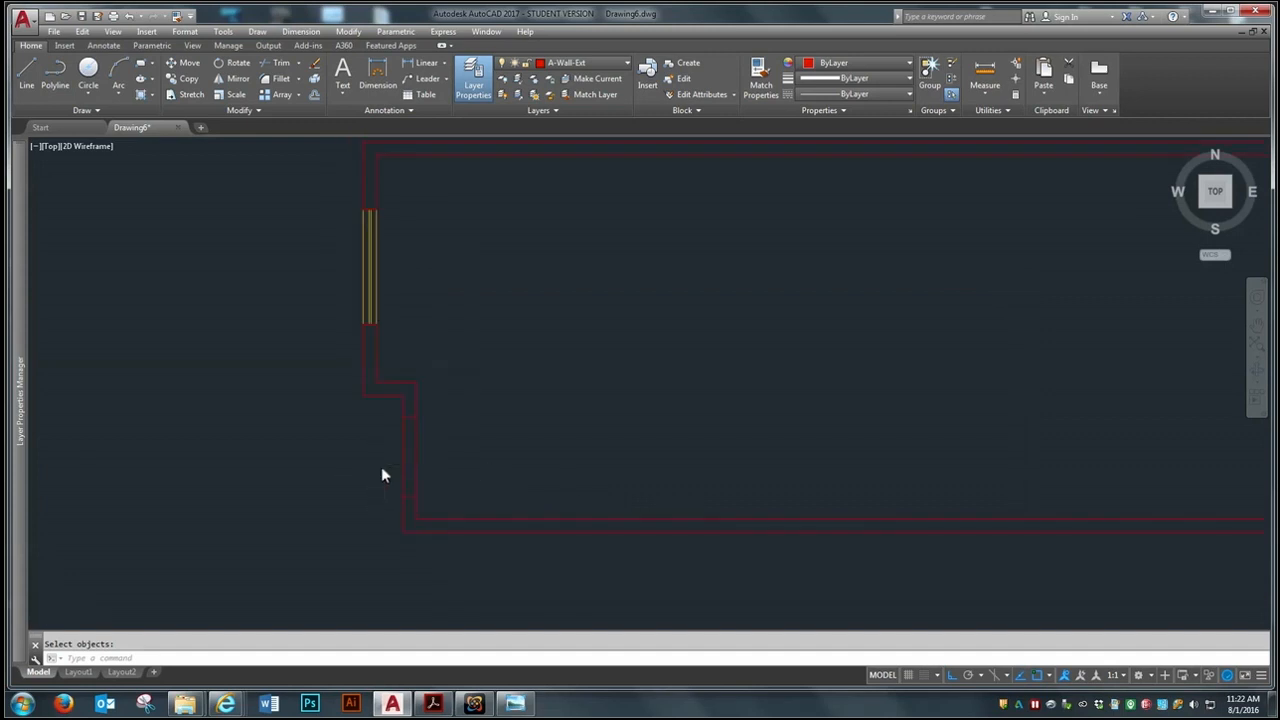
scroll(397, 480, up, 4)
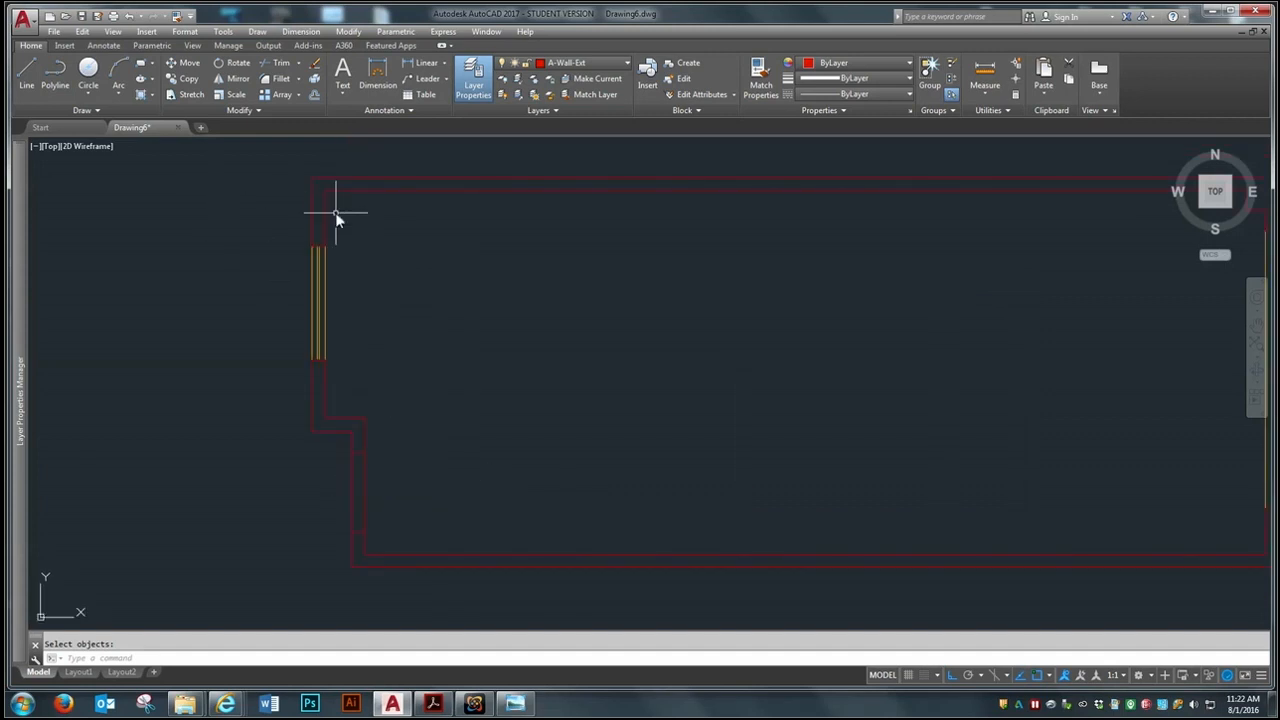
scroll(505, 452, down, 2)
scroll(421, 482, up, 2)
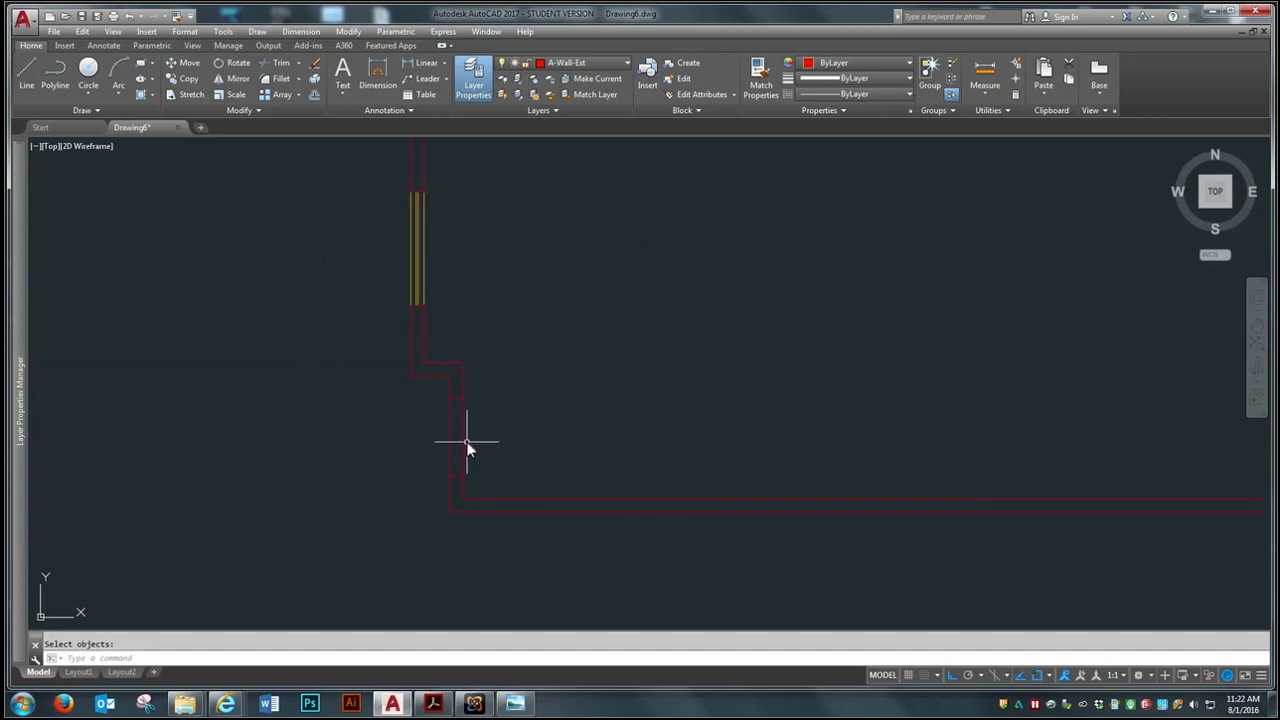
scroll(466, 441, up, 2)
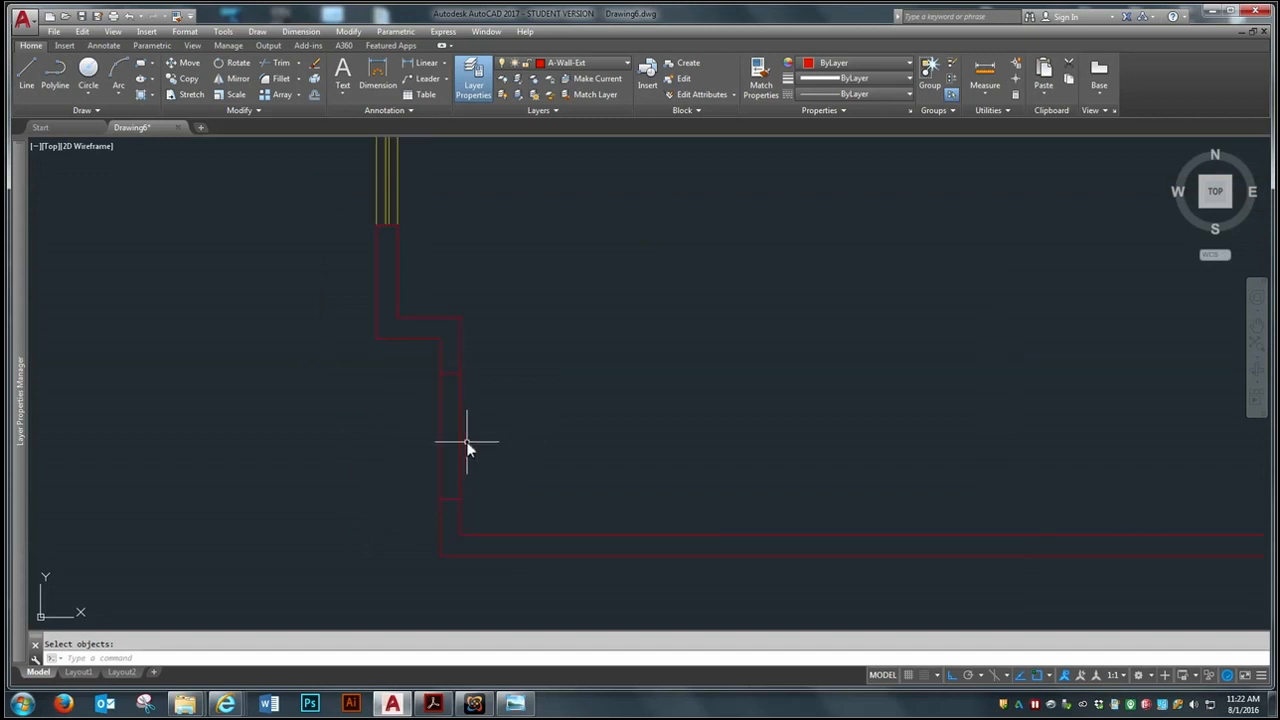
Trim the left wall's inner and outer lines between the two cross lines, using those cross lines as cutting edges
click(283, 66)
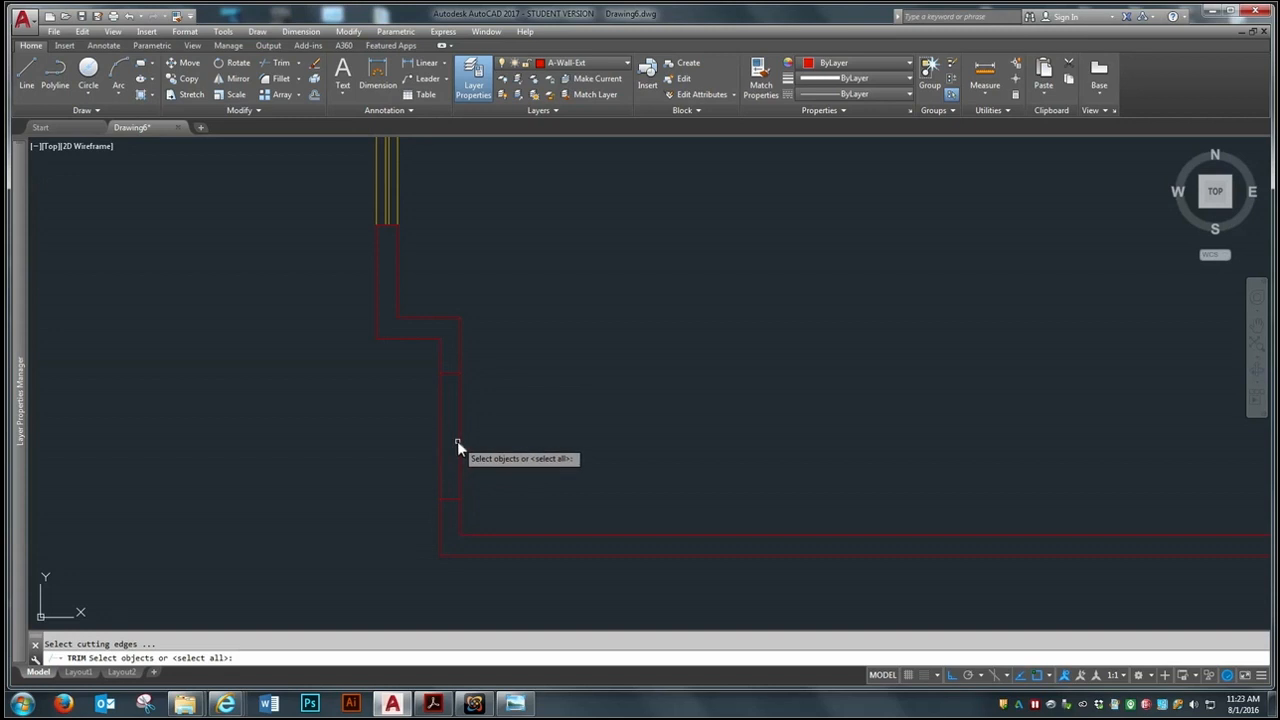
click(452, 375)
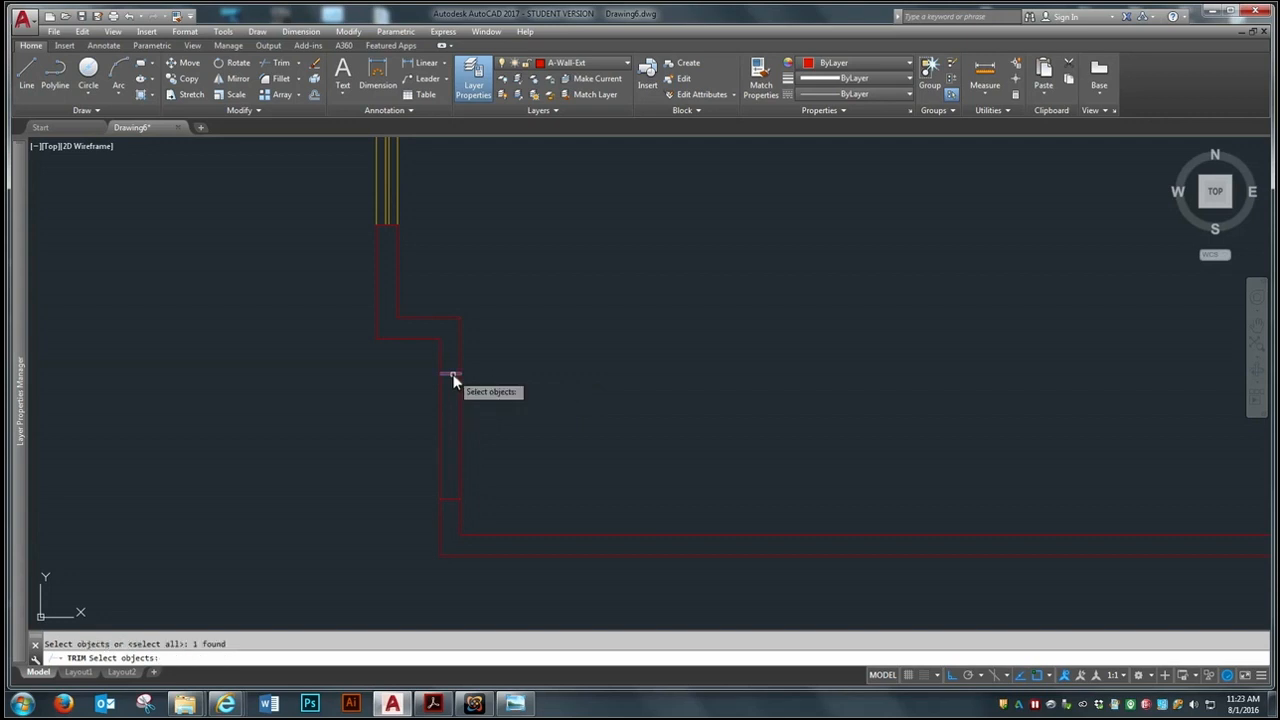
click(449, 499)
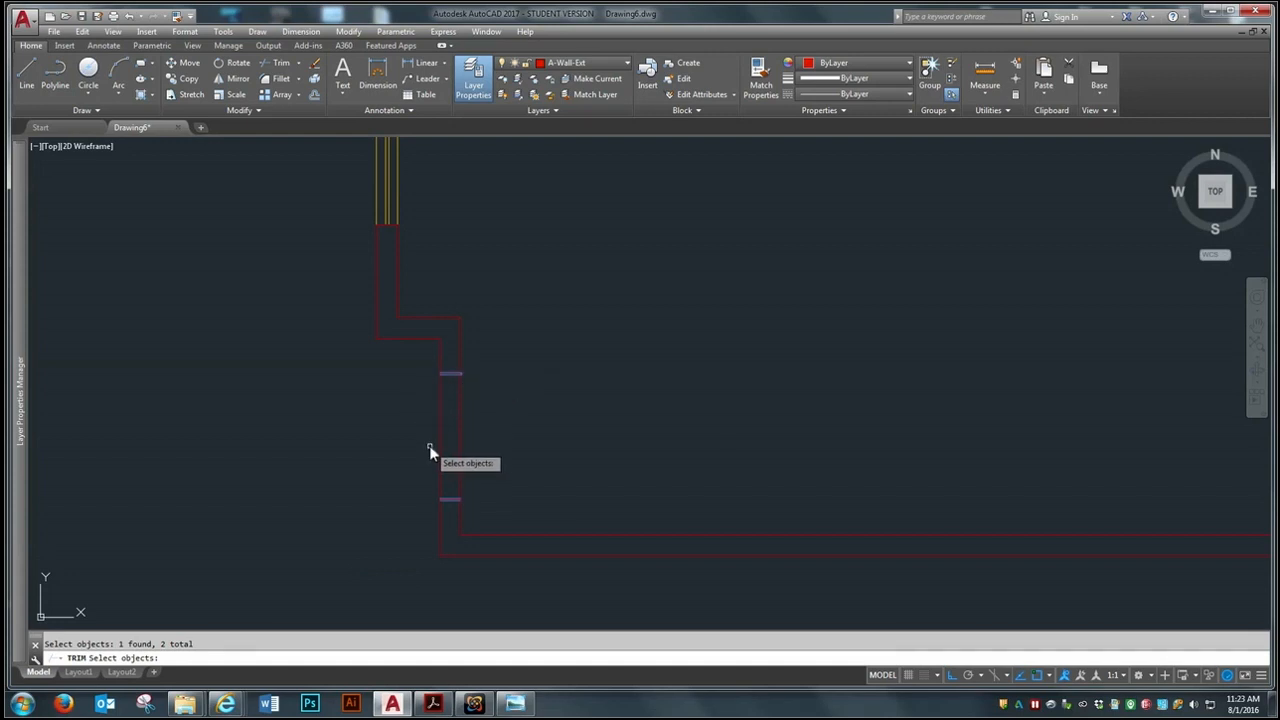
click(448, 373)
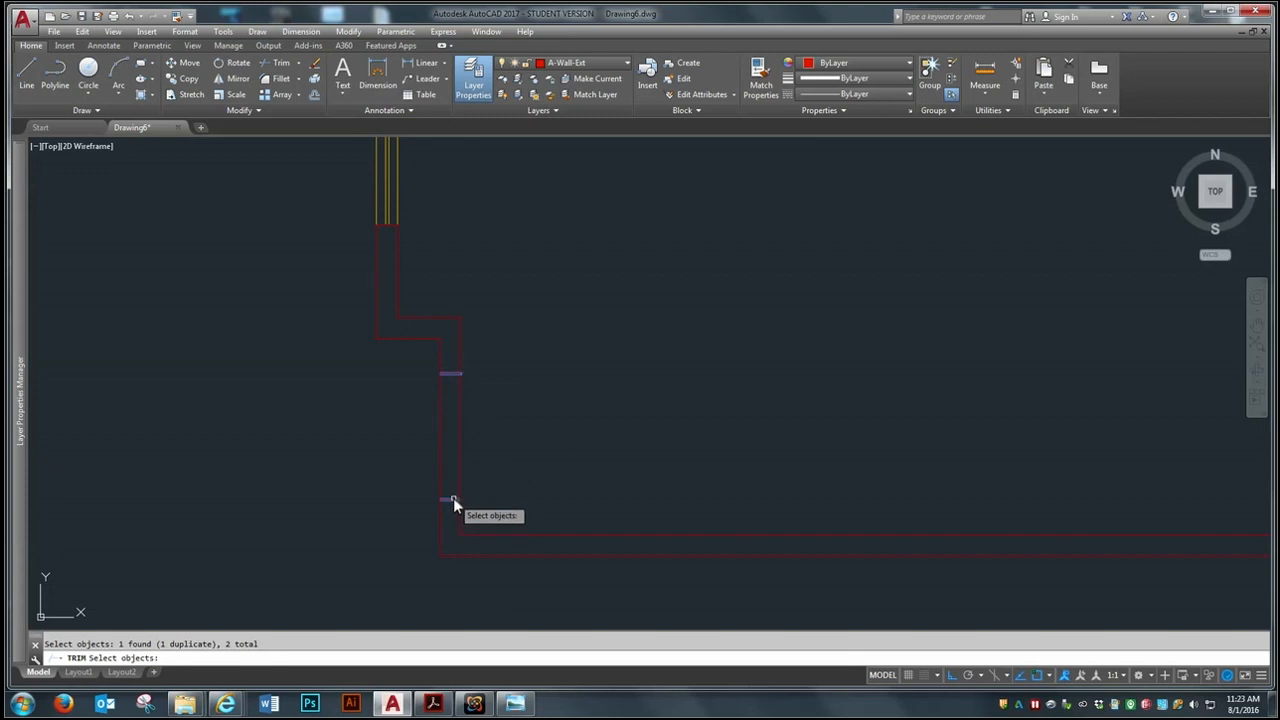
key(Return)
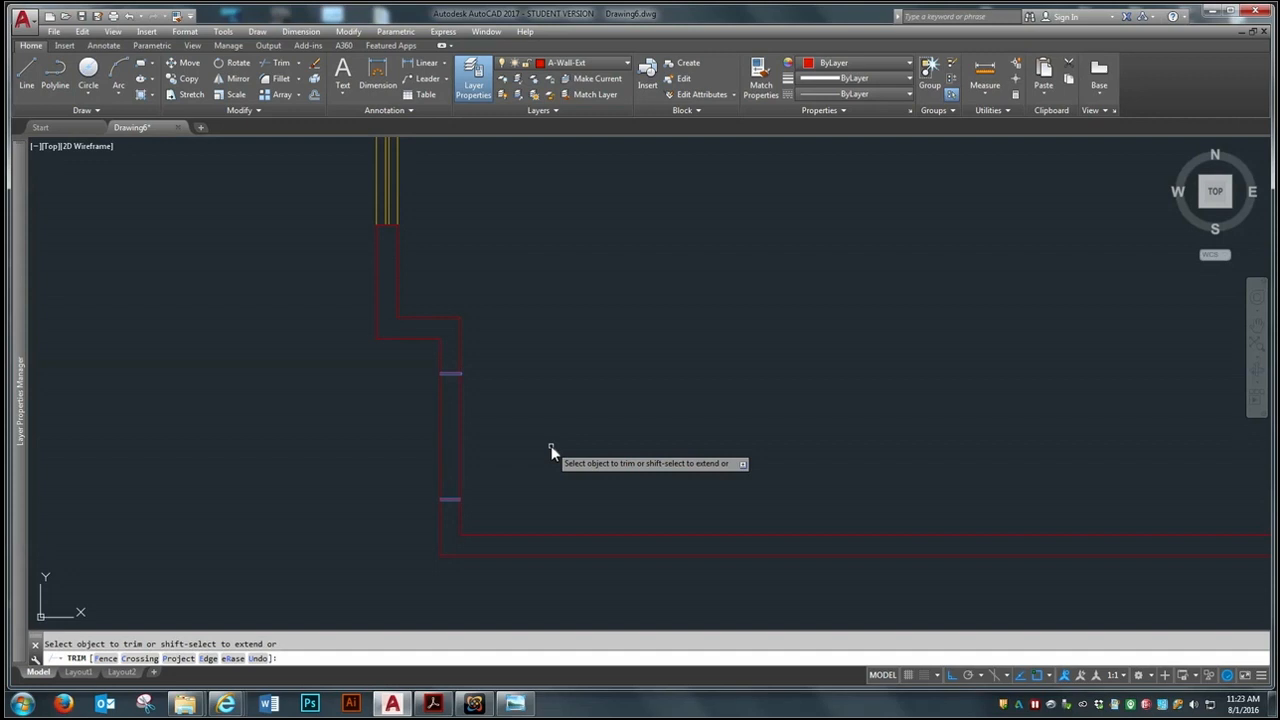
click(460, 428)
click(437, 440)
key(Return)
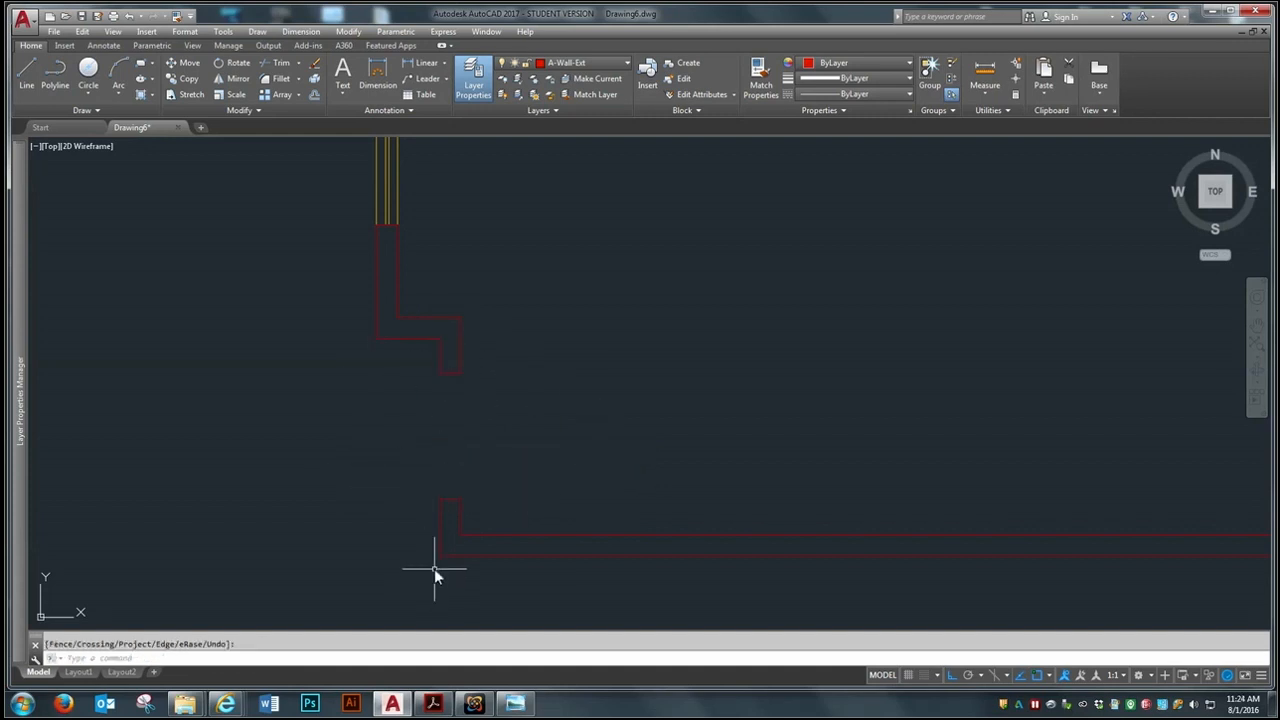
Undo the last trim of the left wall opening
scroll(328, 453, down, 3)
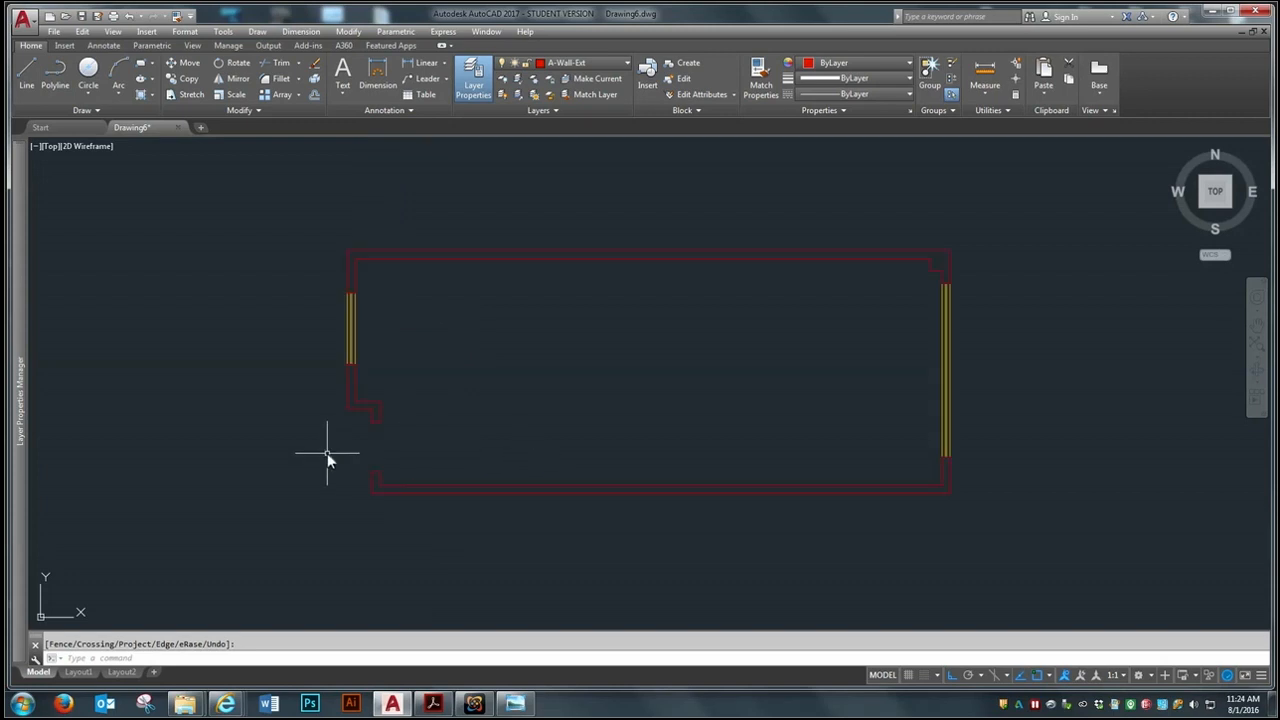
scroll(262, 439, up, 2)
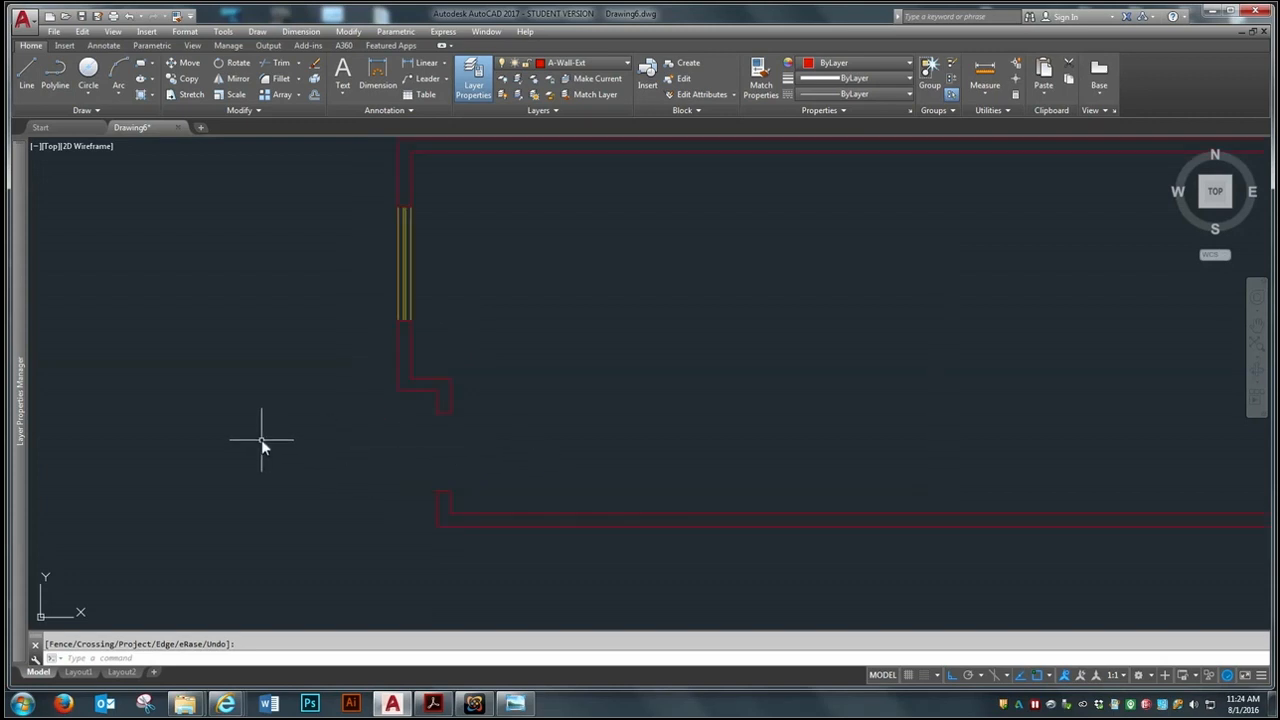
click(129, 18)
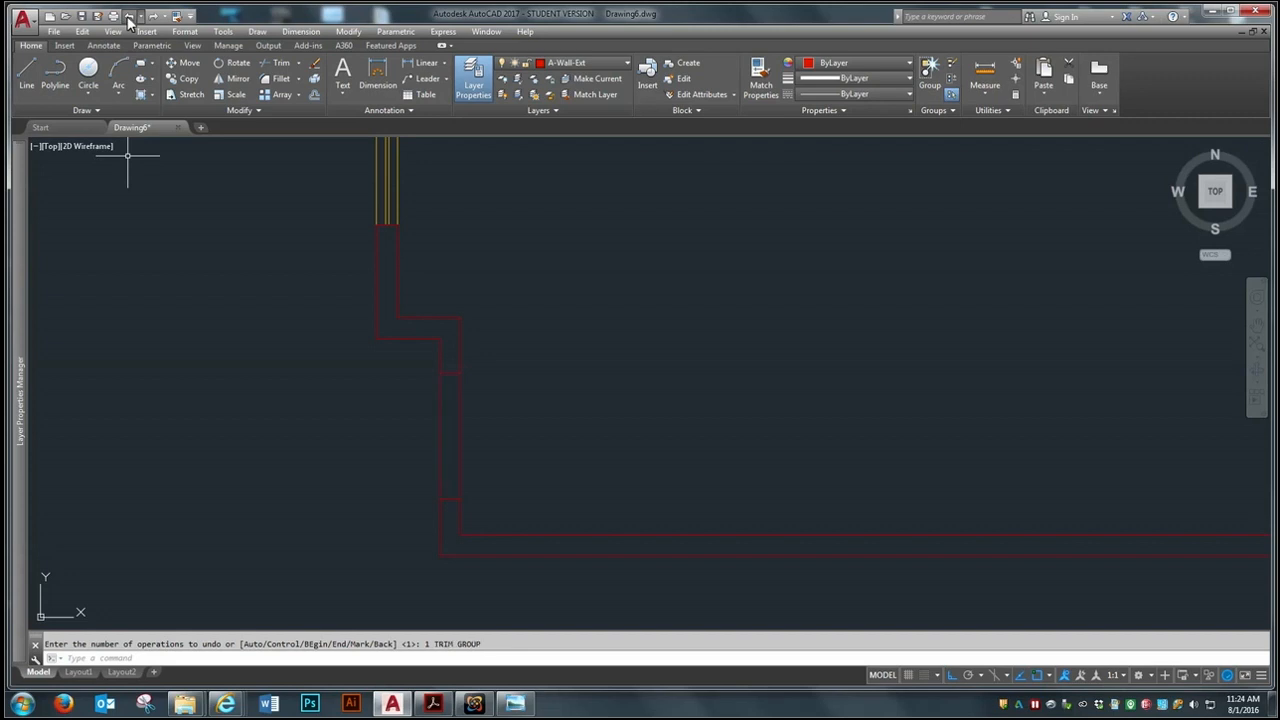
Trim the left wall's inner and outer lines between the two cross lines, using all surrounding wall lines as cutting edges
click(270, 61)
click(593, 277)
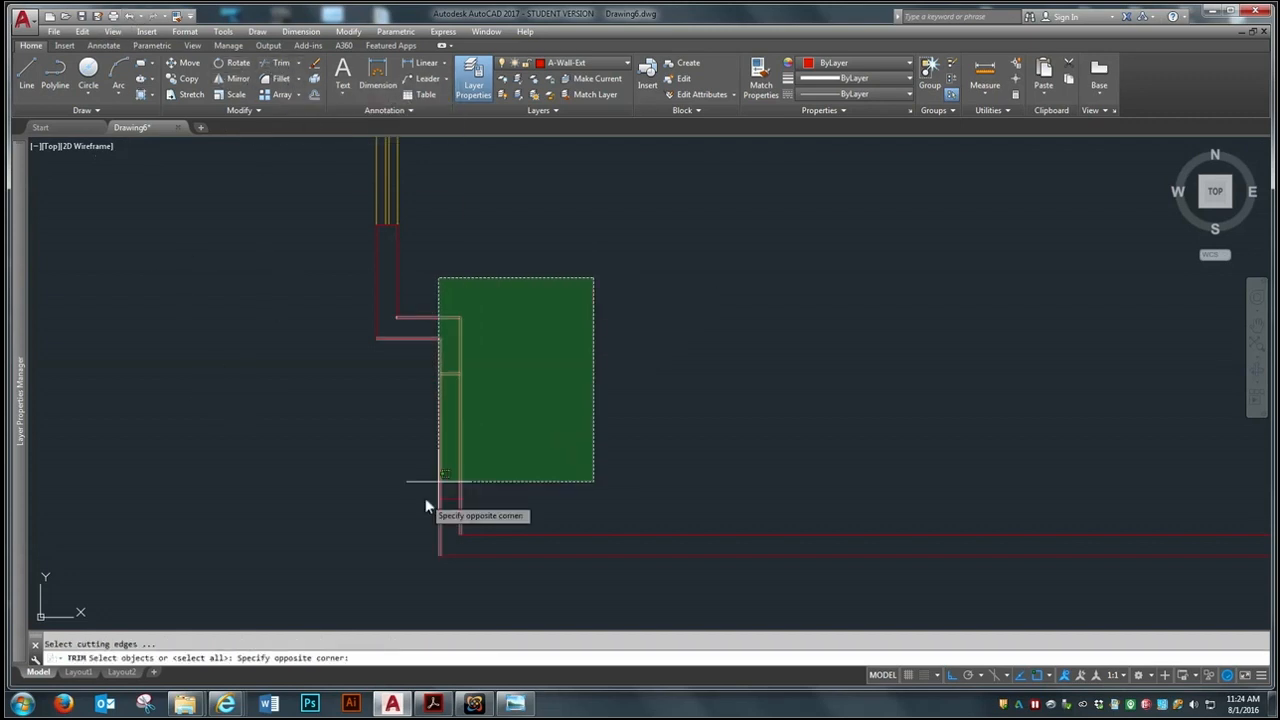
click(316, 570)
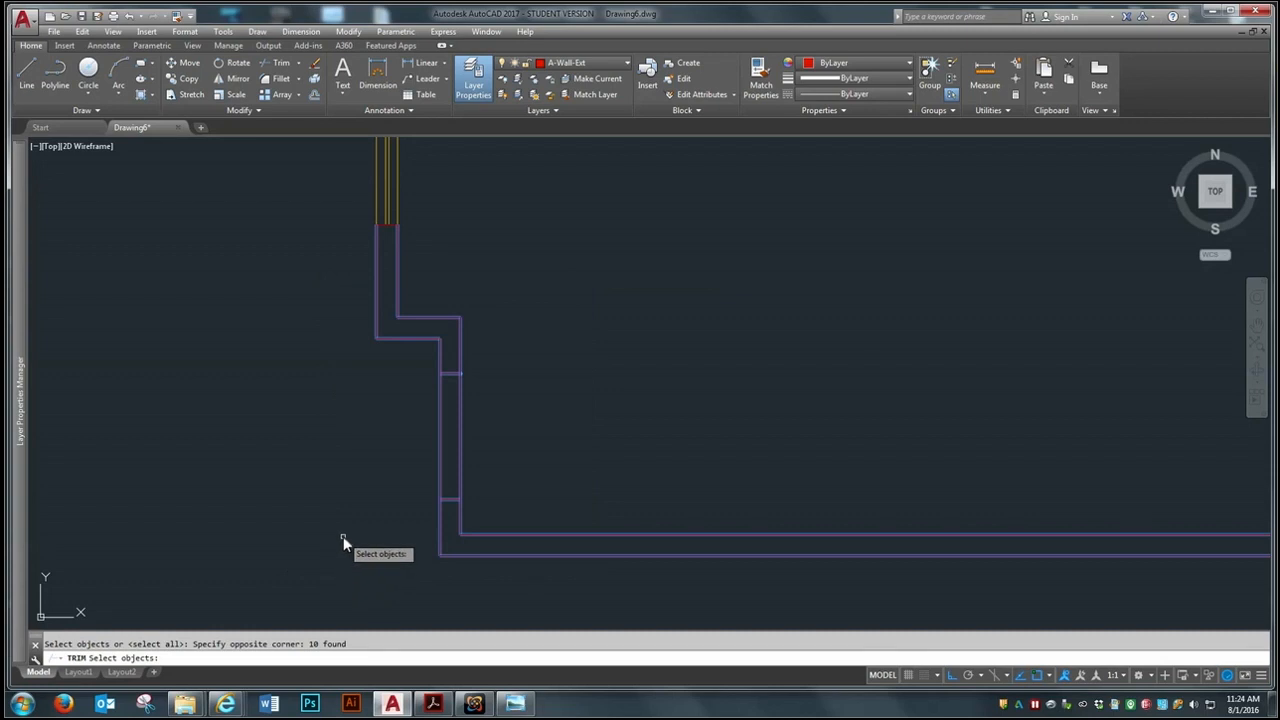
key(Return)
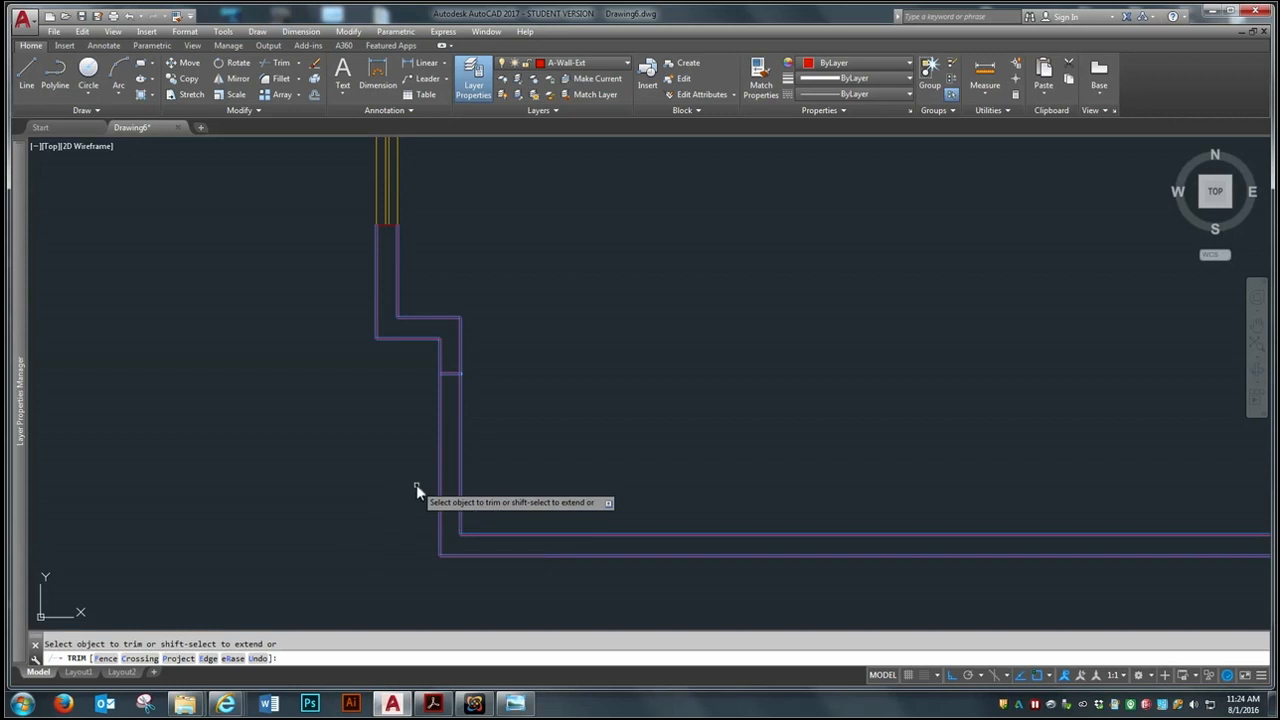
click(440, 449)
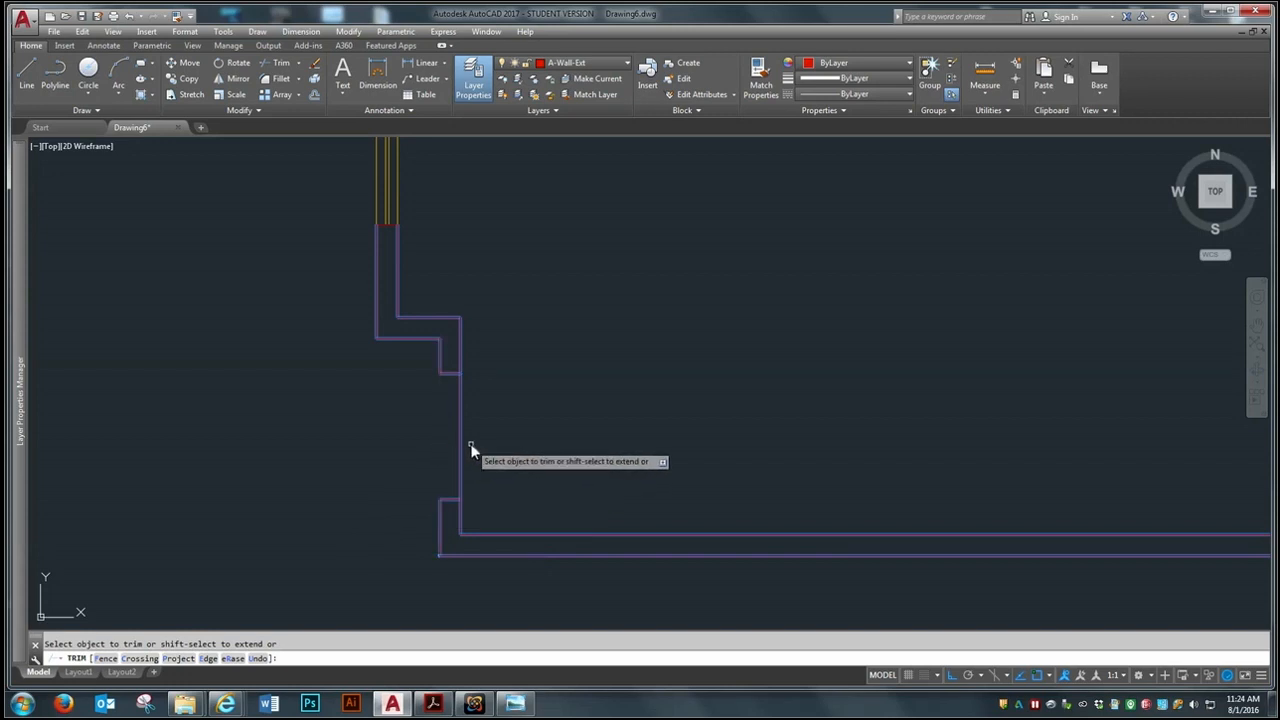
click(460, 447)
key(Return)
scroll(405, 525, down, 4)
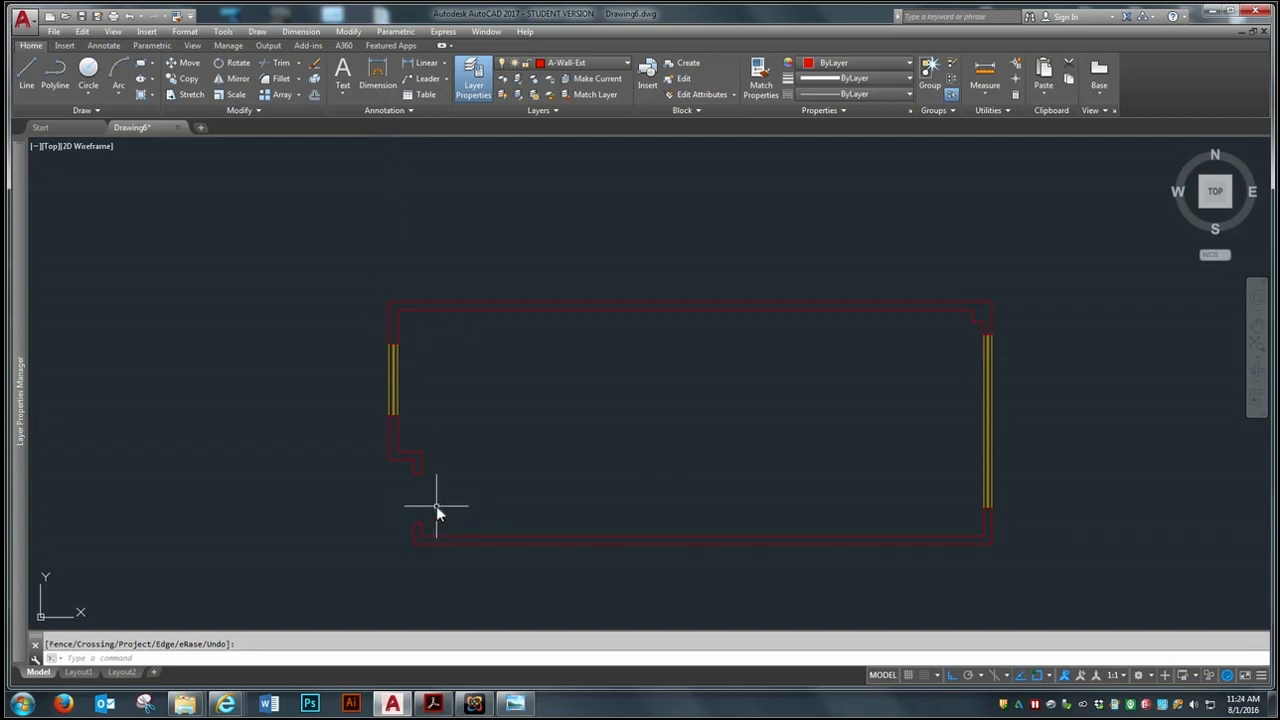
scroll(436, 506, up, 3)
scroll(391, 491, down, 3)
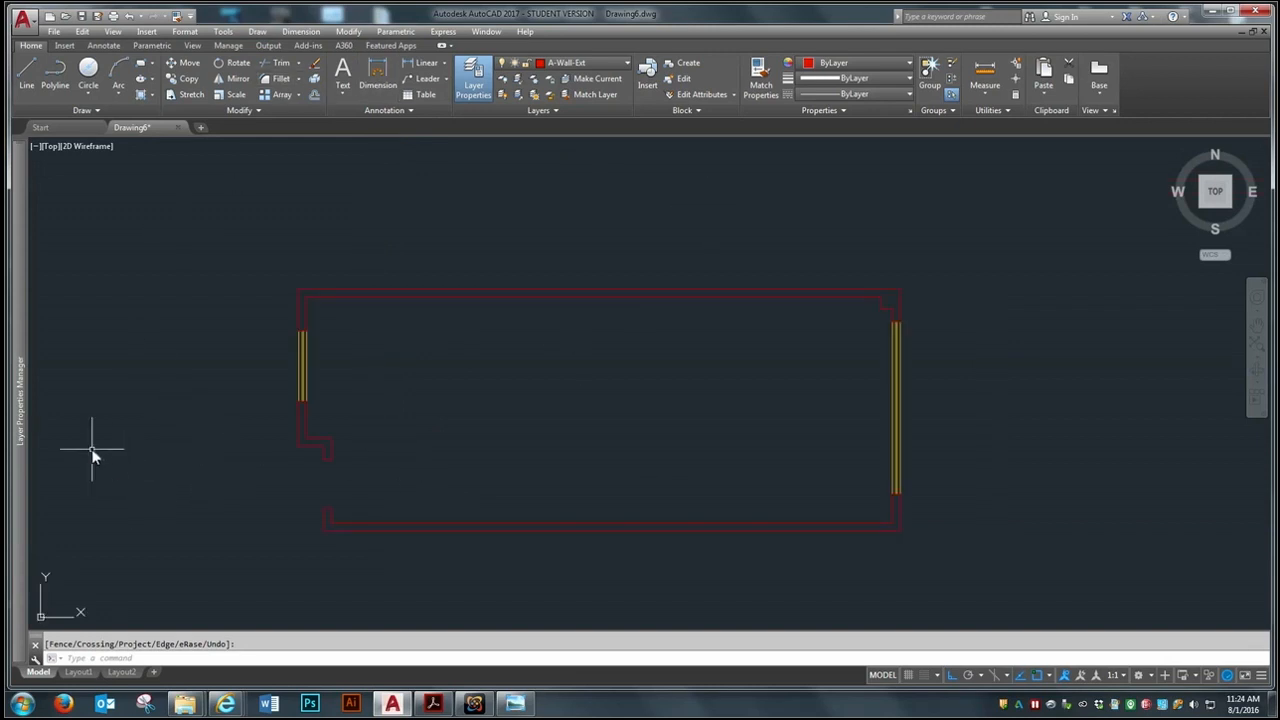
Make A-Door the current layer
click(595, 66)
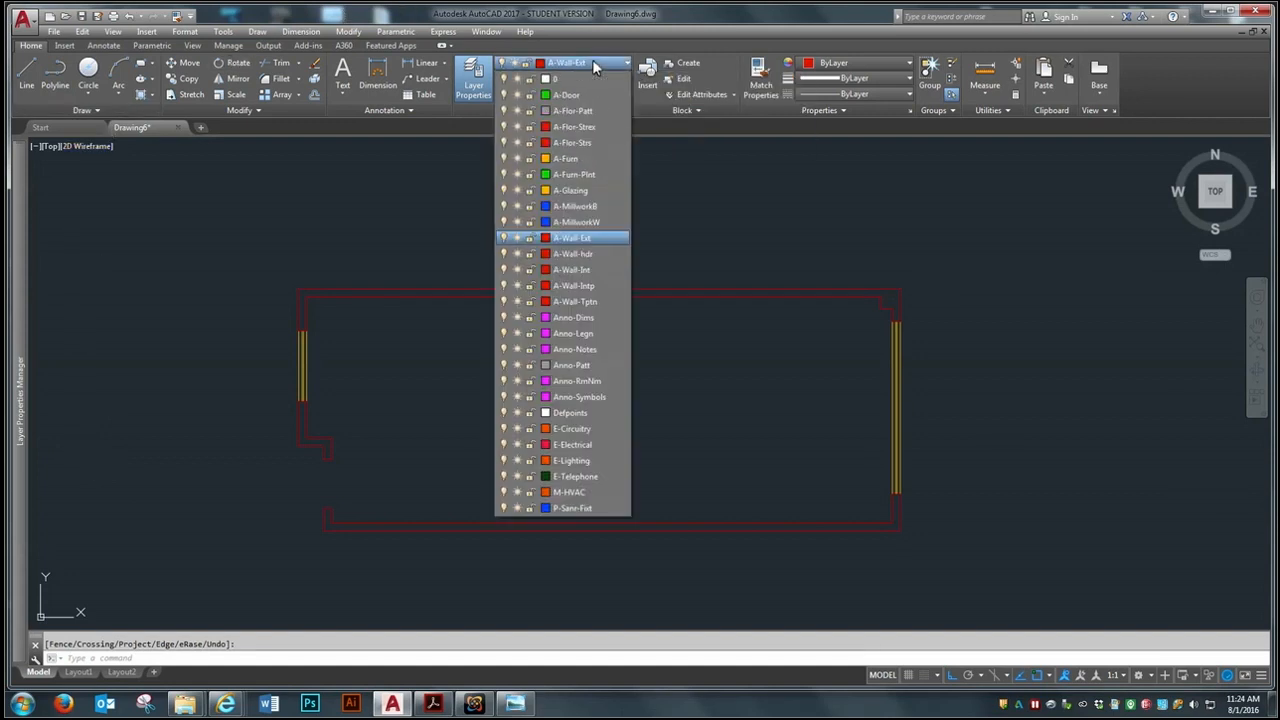
click(569, 95)
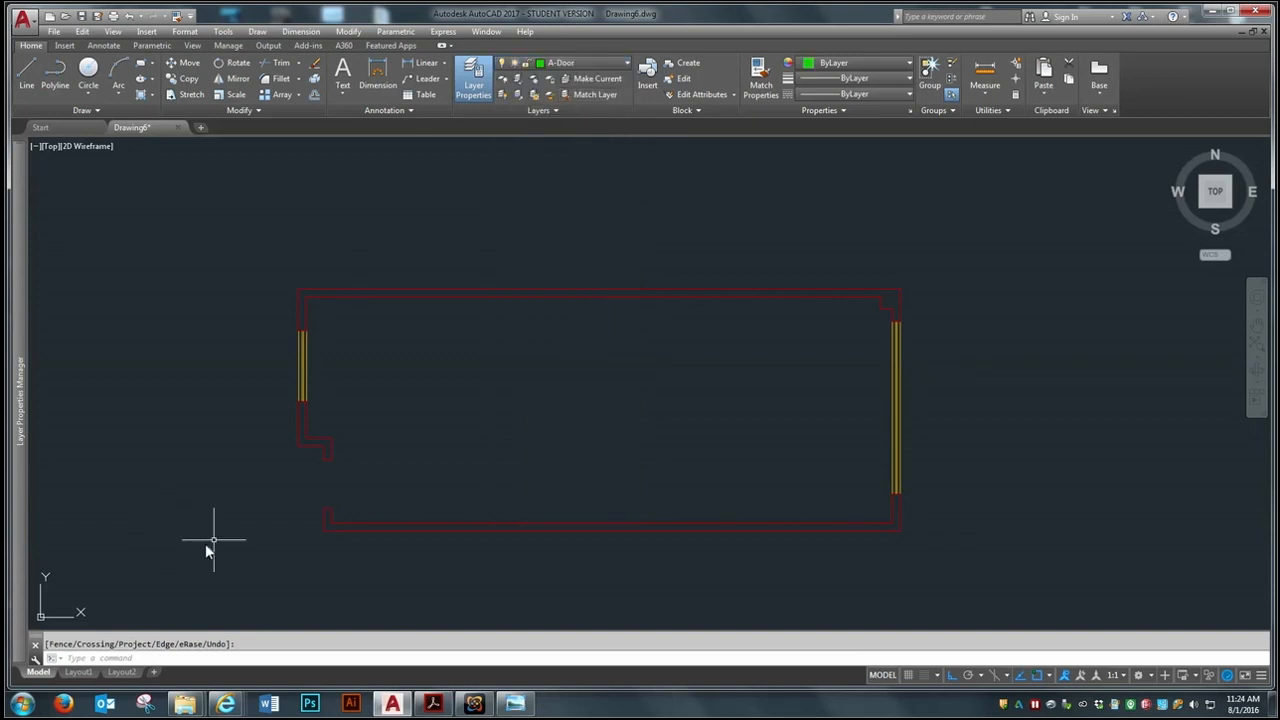
scroll(280, 515, up, 3)
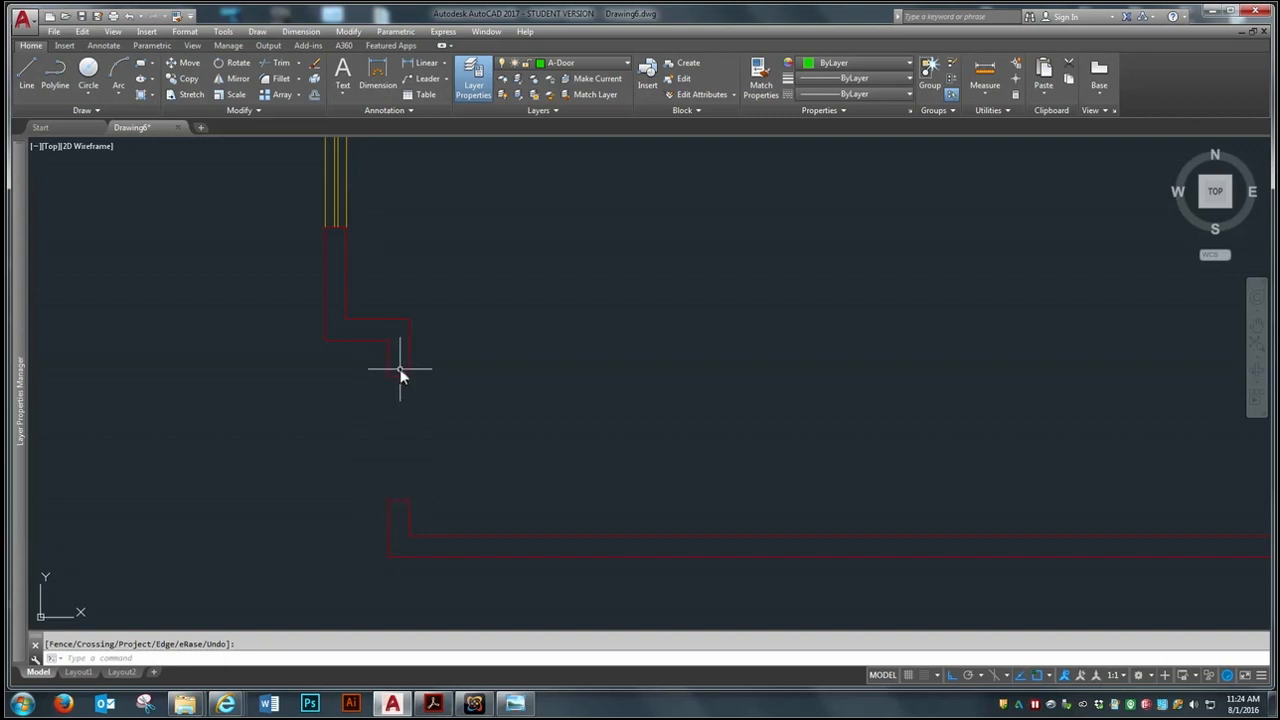
scroll(157, 380, down, 2)
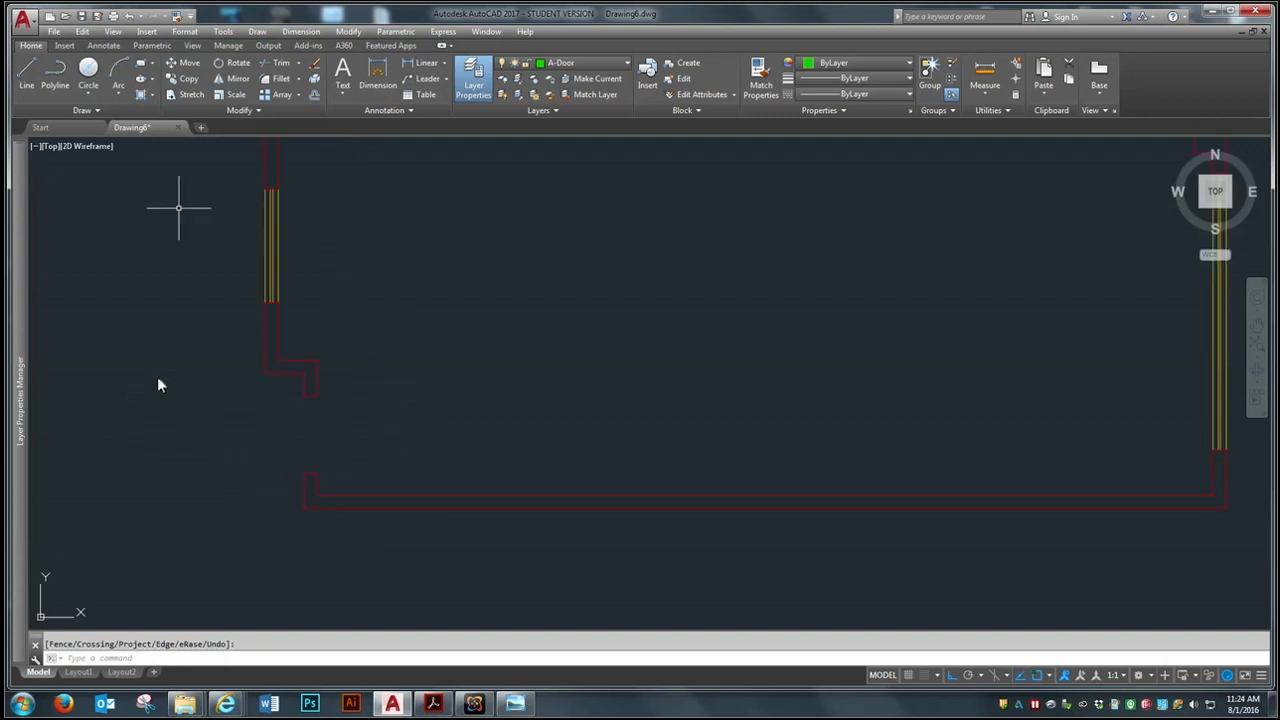
Draw the door leaf's bottom edge as a 36-inch horizontal line into the room from the inner corner of the opening's lower jamb
click(31, 84)
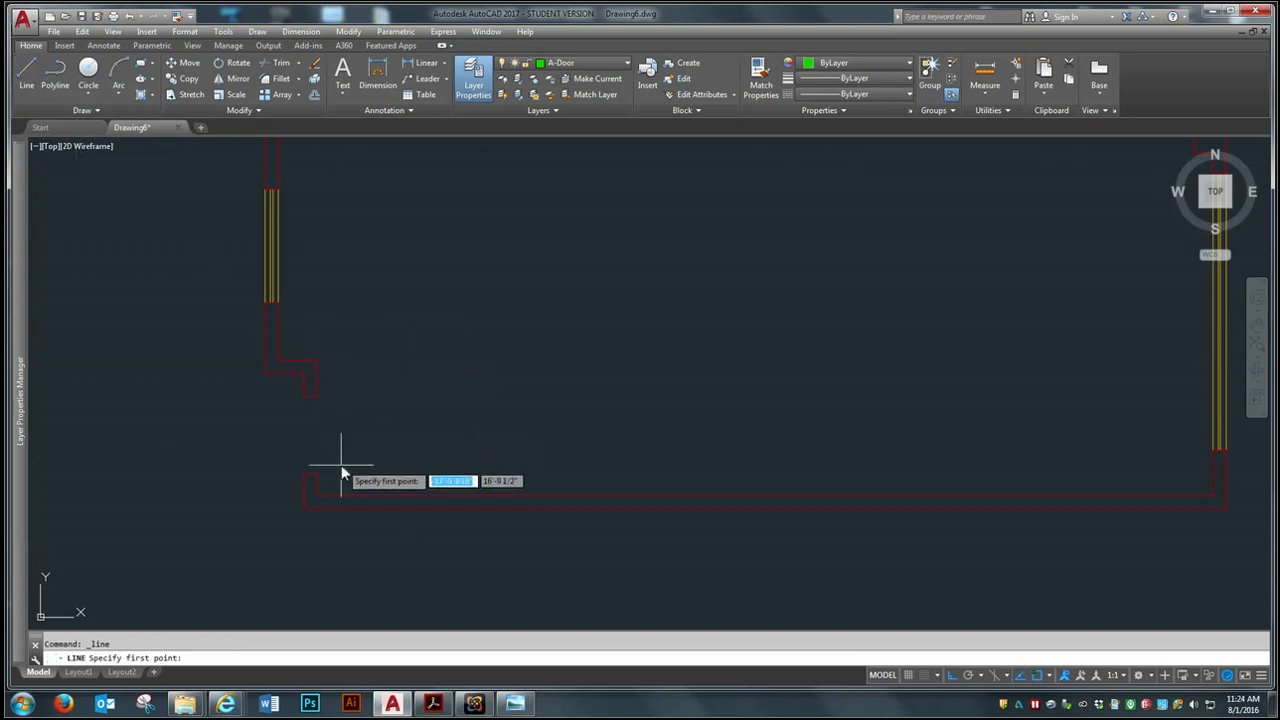
scroll(340, 480, up, 3)
scroll(296, 468, up, 4)
click(278, 468)
scroll(278, 467, down, 3)
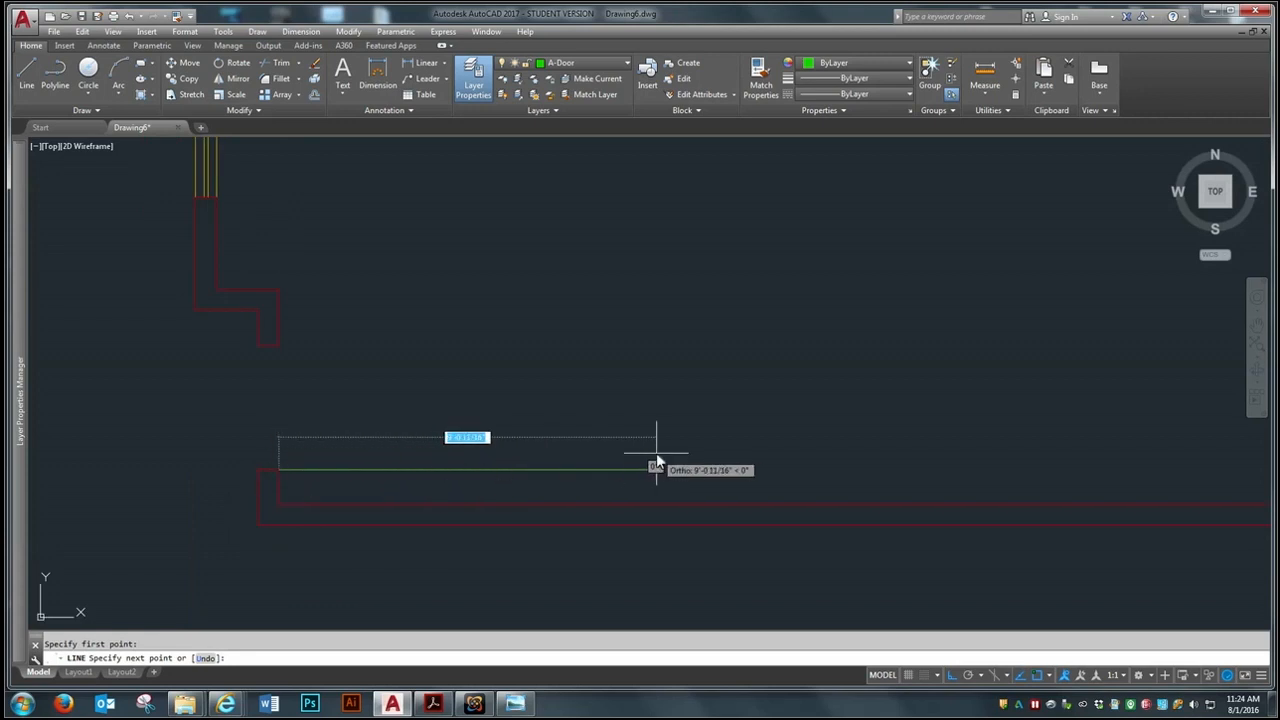
text(36)
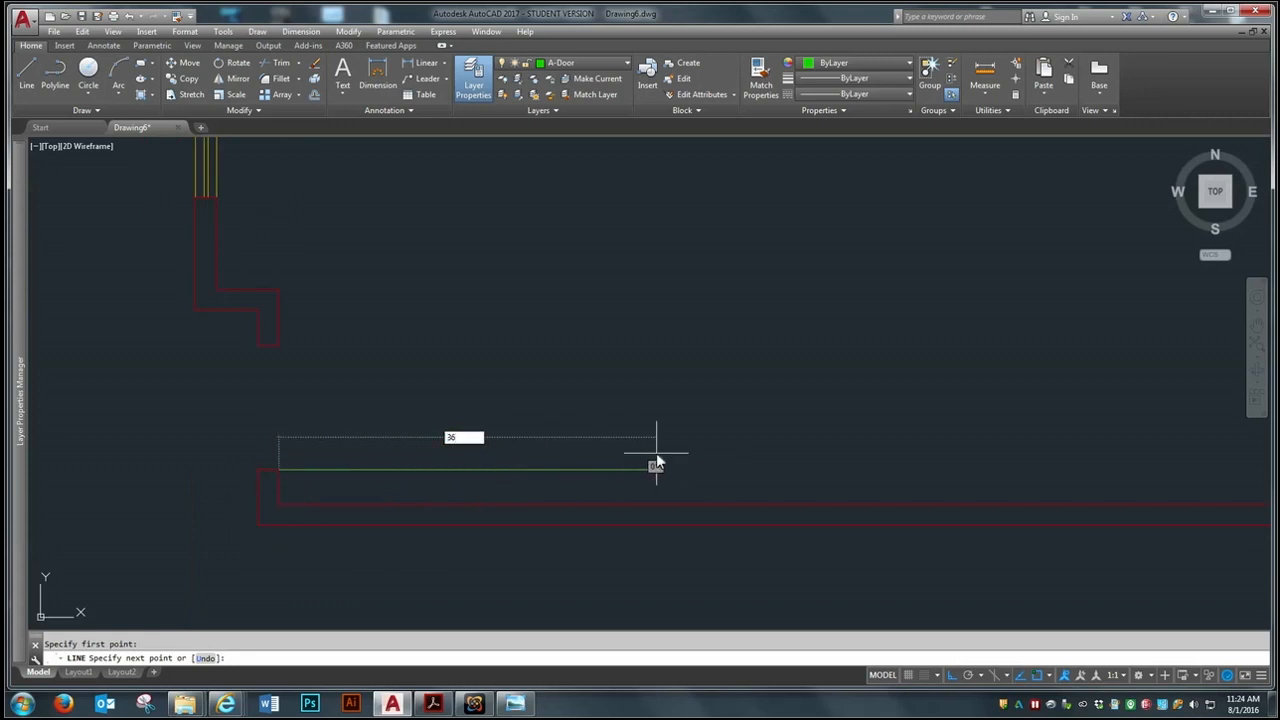
key(Return)
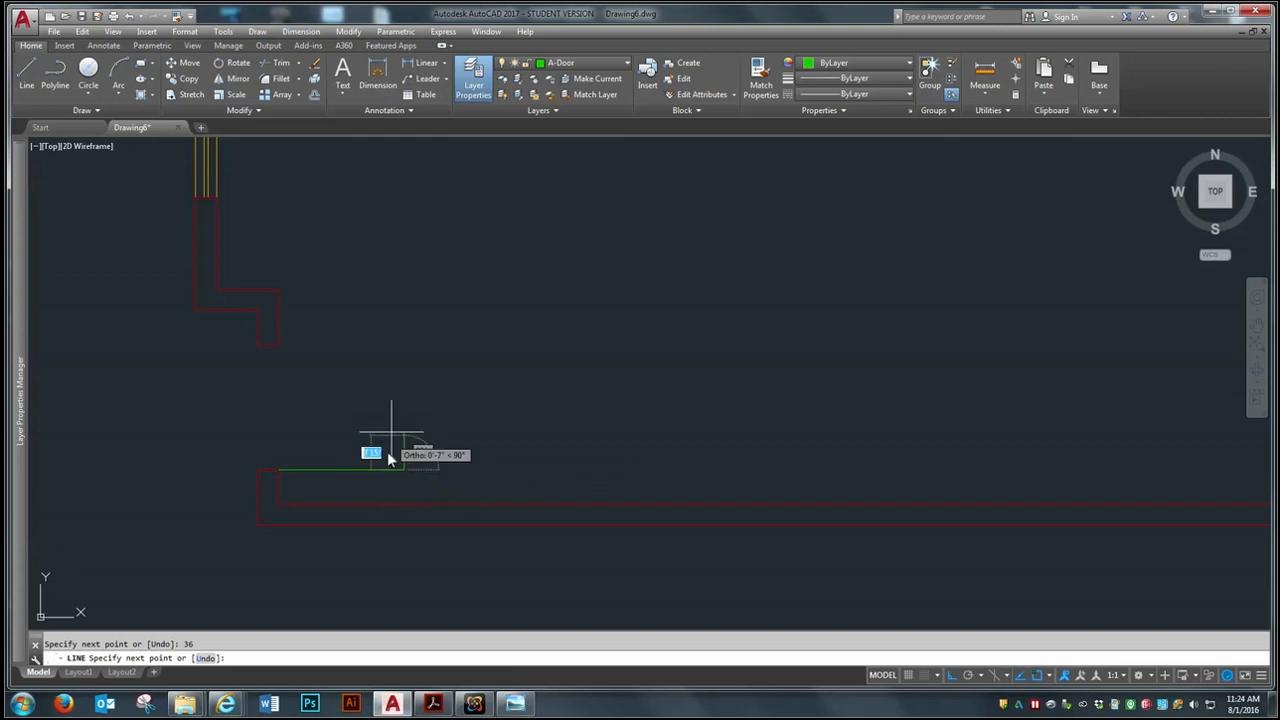
Complete the door leaf rectangle with a 1.75-inch upward line, a 36-inch line back toward the wall and a closing line to the start point
scroll(357, 470, up, 2)
scroll(357, 468, up, 2)
scroll(729, 375, down, 2)
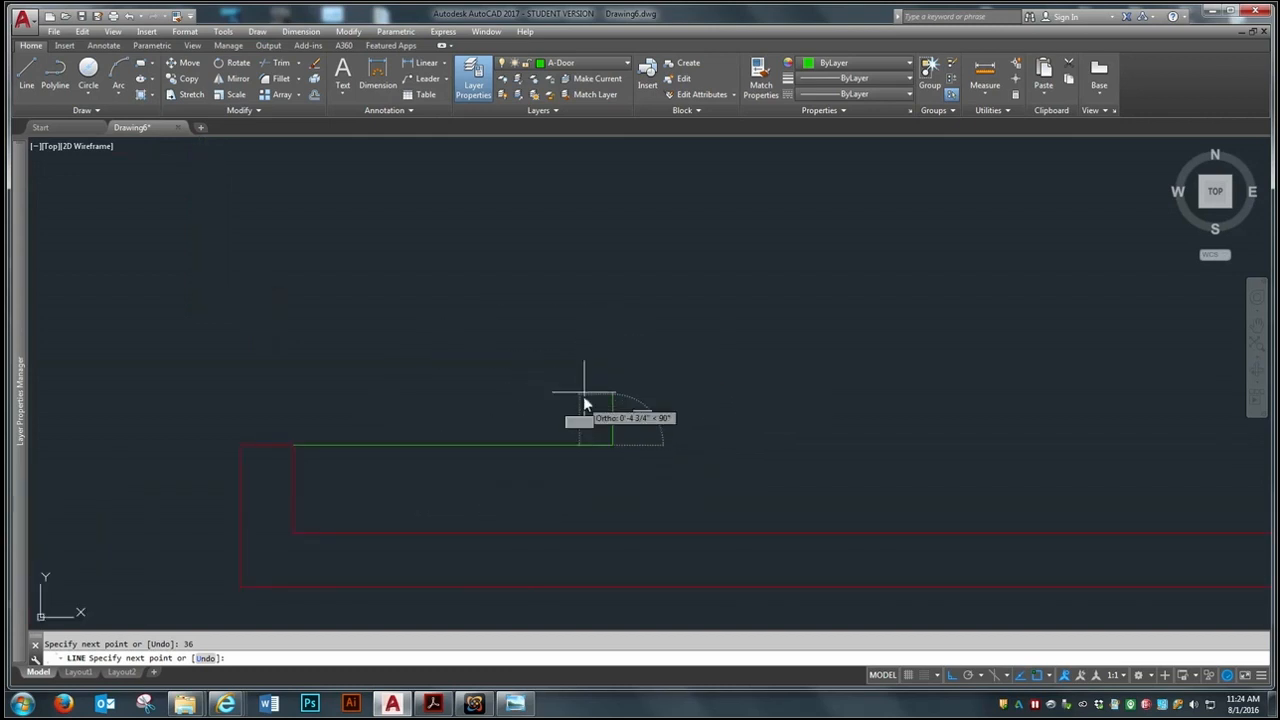
text(1)
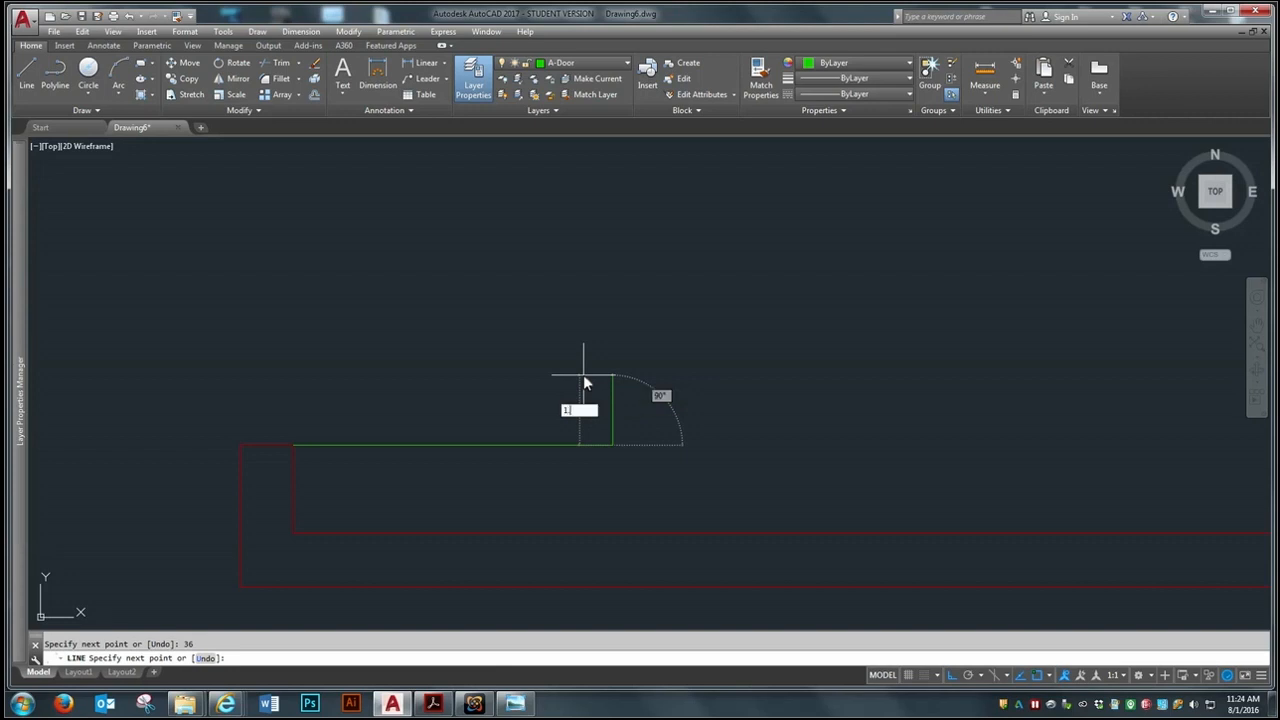
text(.75)
key(Return)
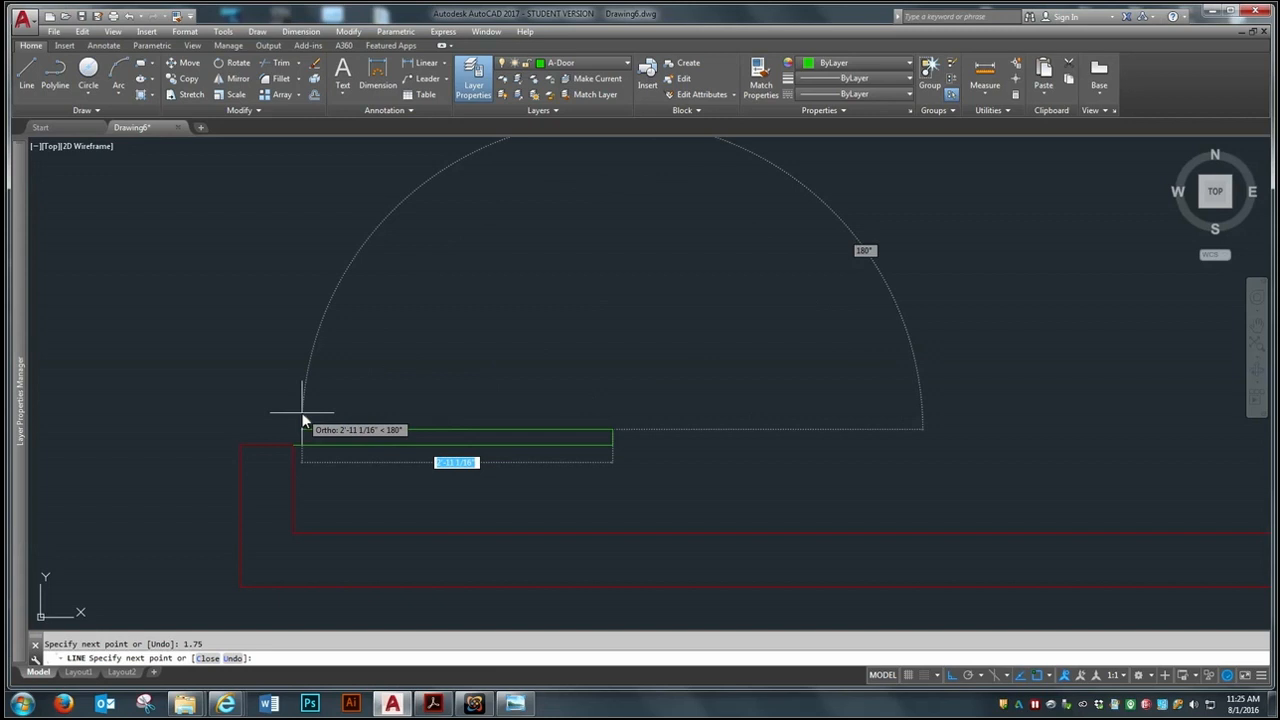
text(36)
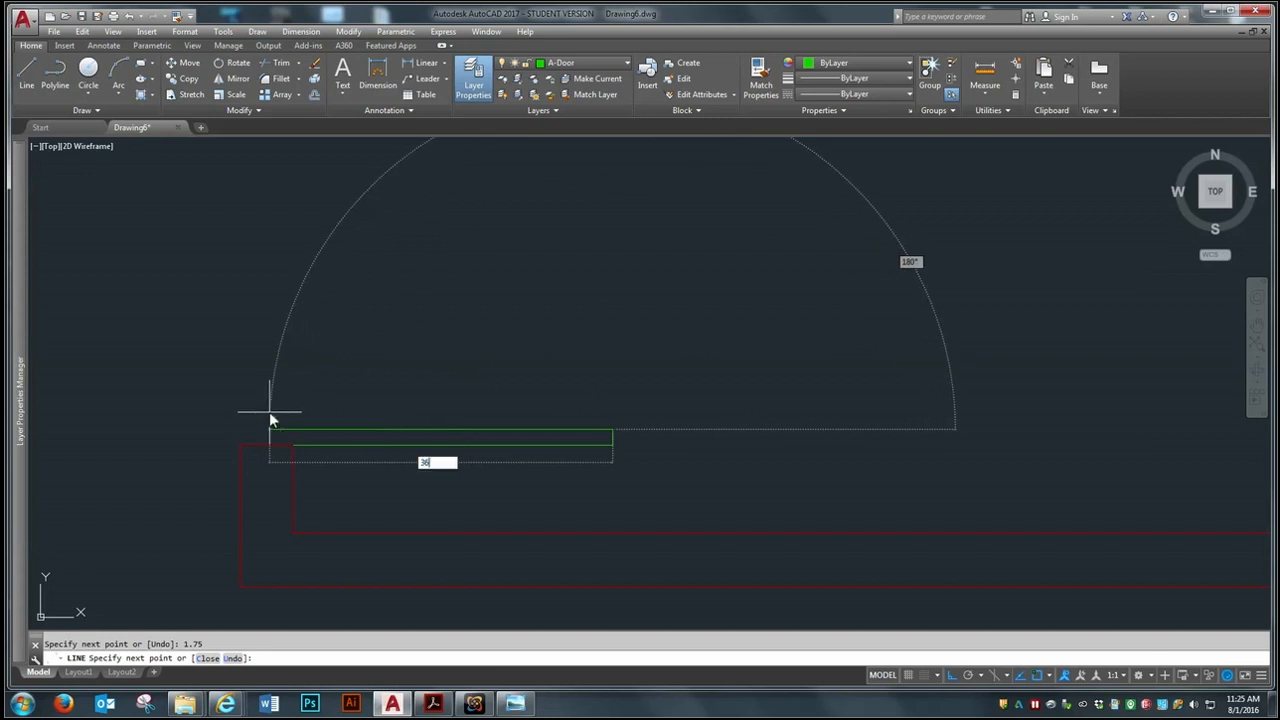
key(Return)
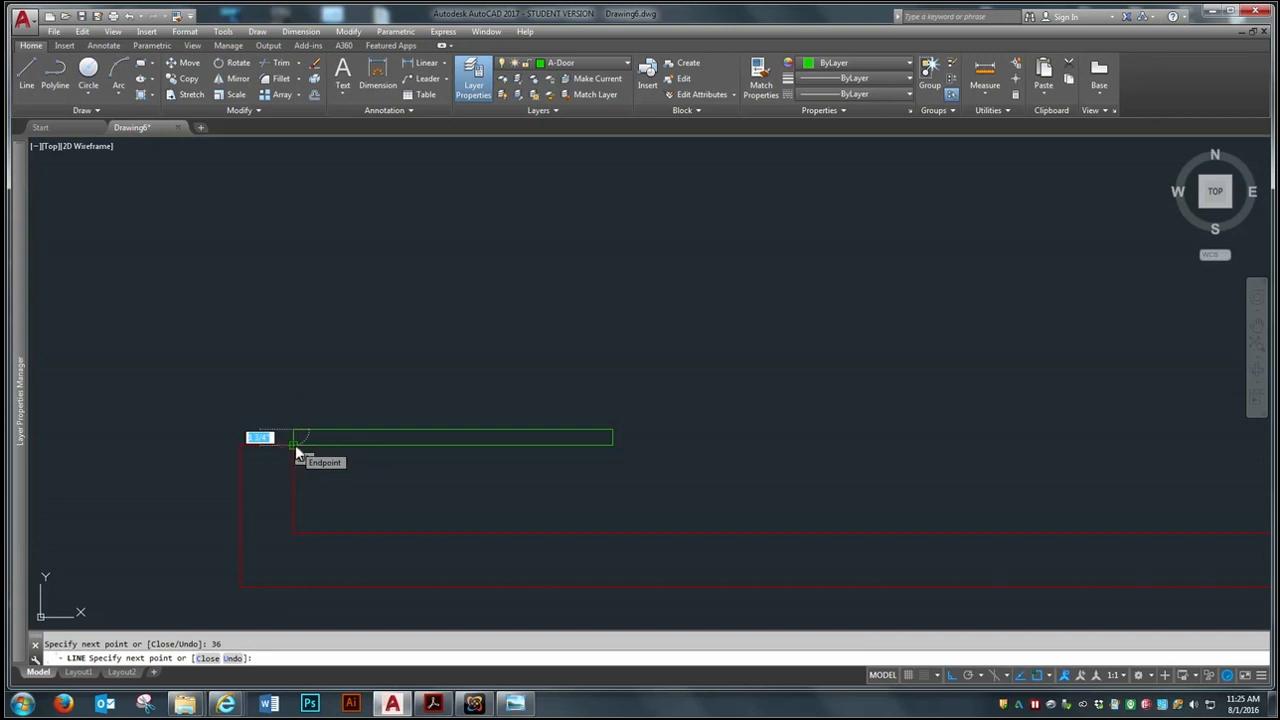
click(293, 445)
key(Return)
scroll(400, 474, down, 4)
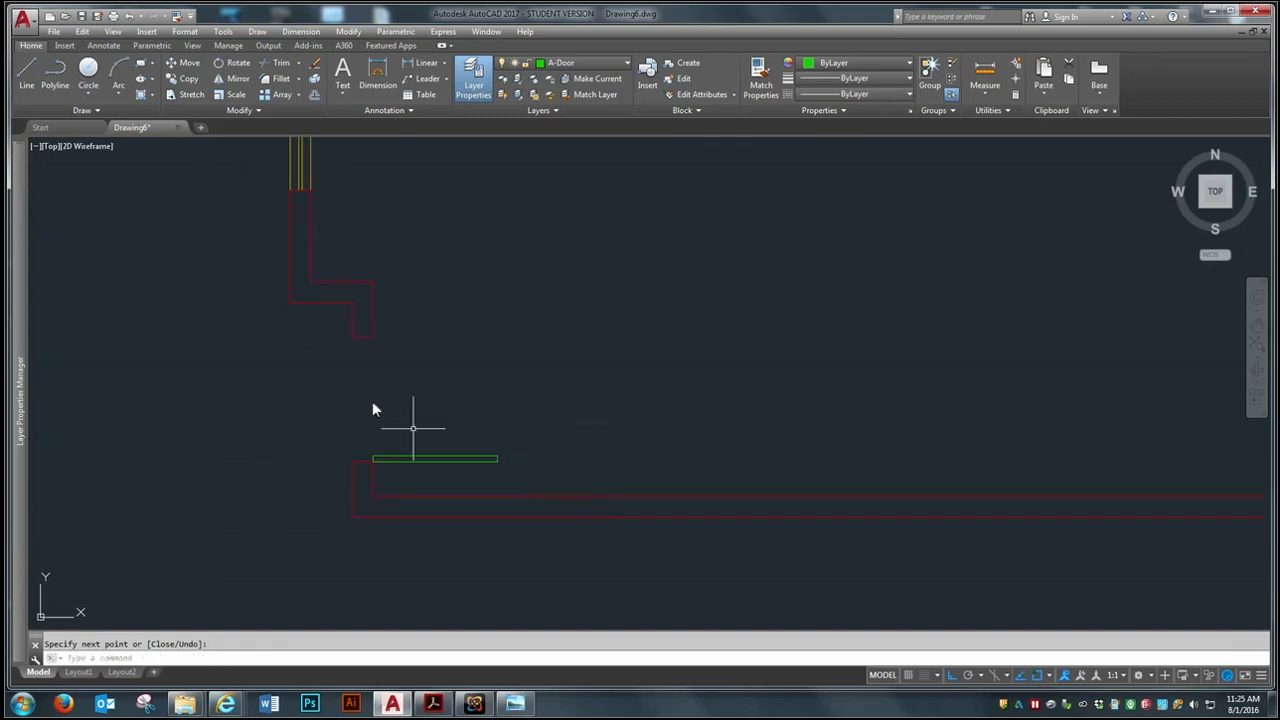
Join the four door leaf lines into a single polyline
scroll(433, 455, up, 5)
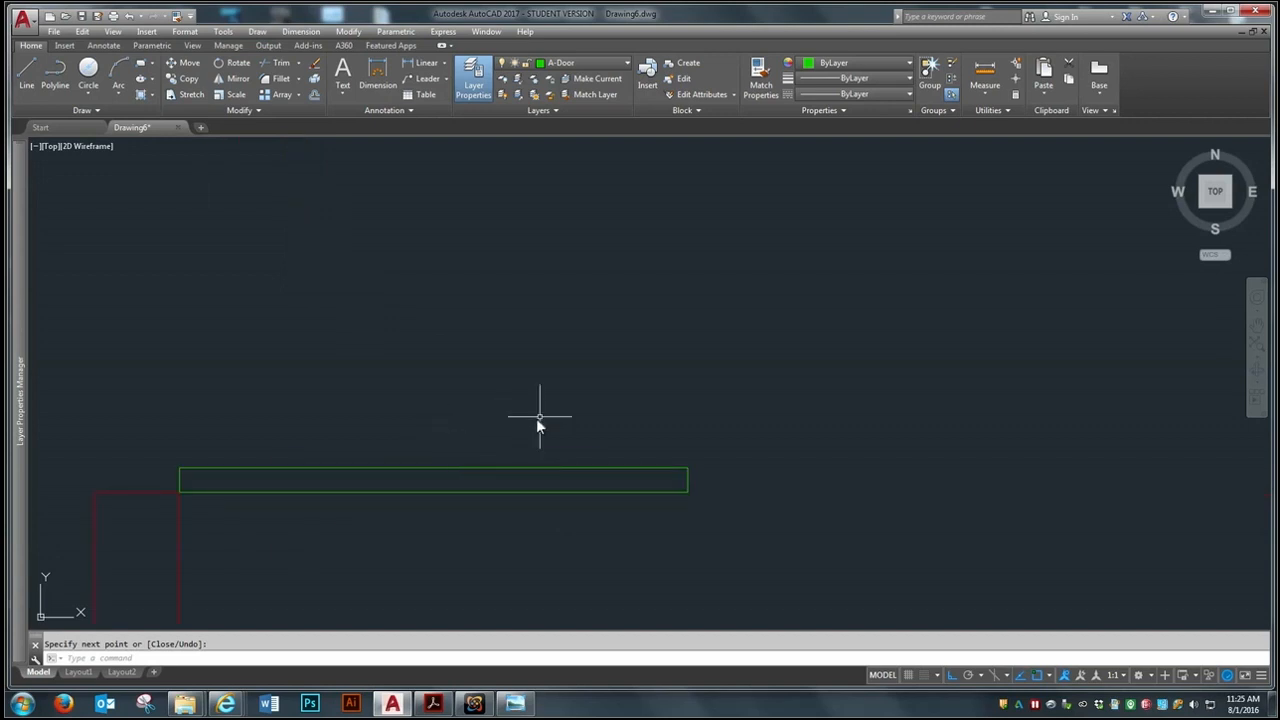
text(j)
key(Return)
click(722, 396)
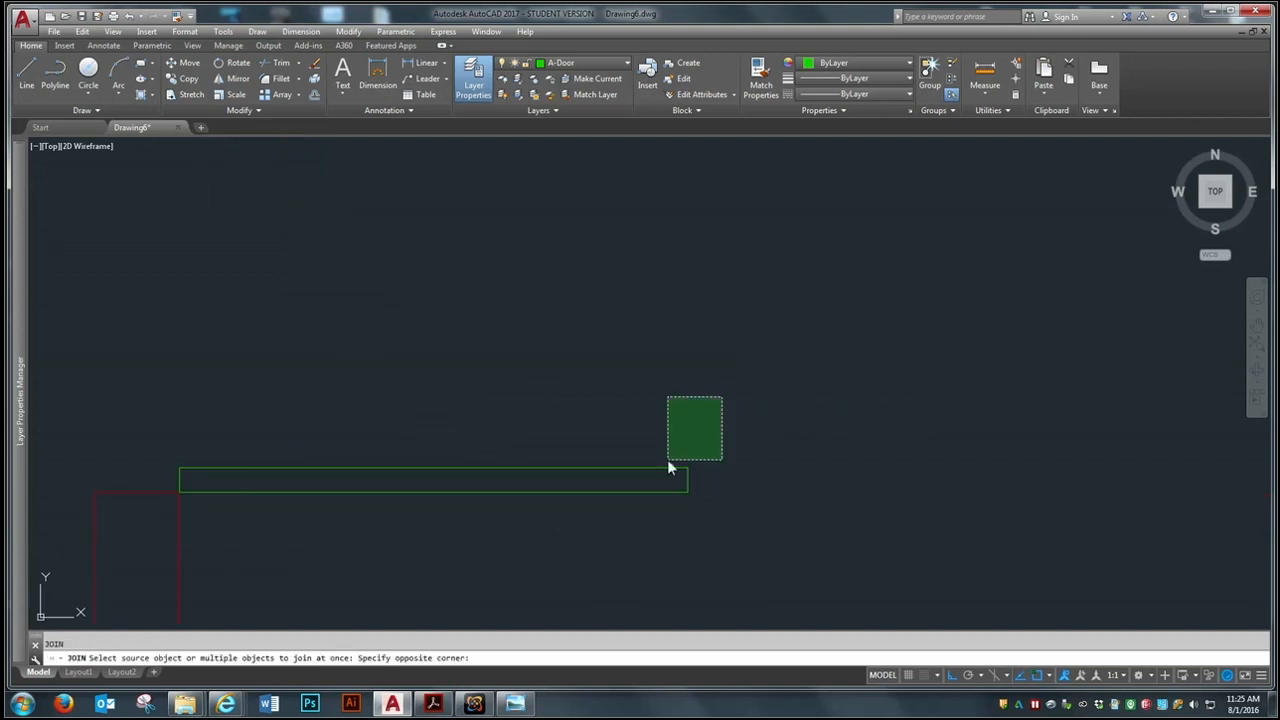
click(515, 530)
click(257, 423)
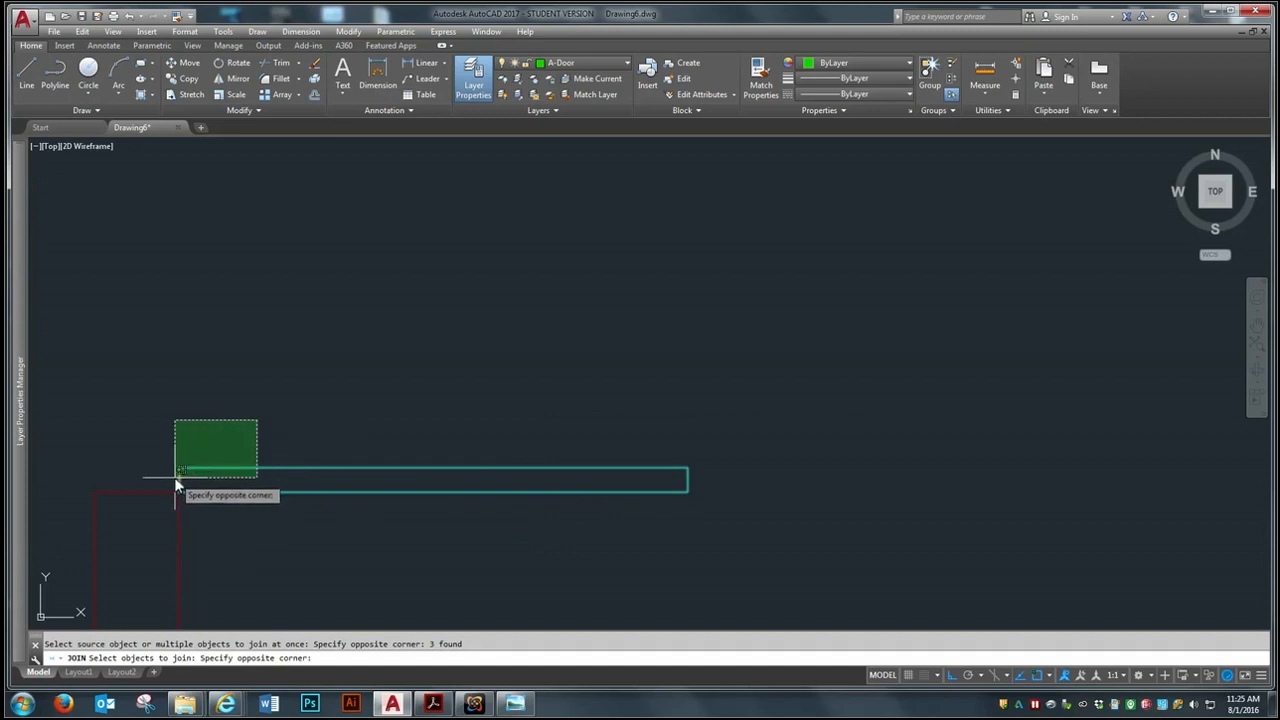
click(174, 478)
key(Return)
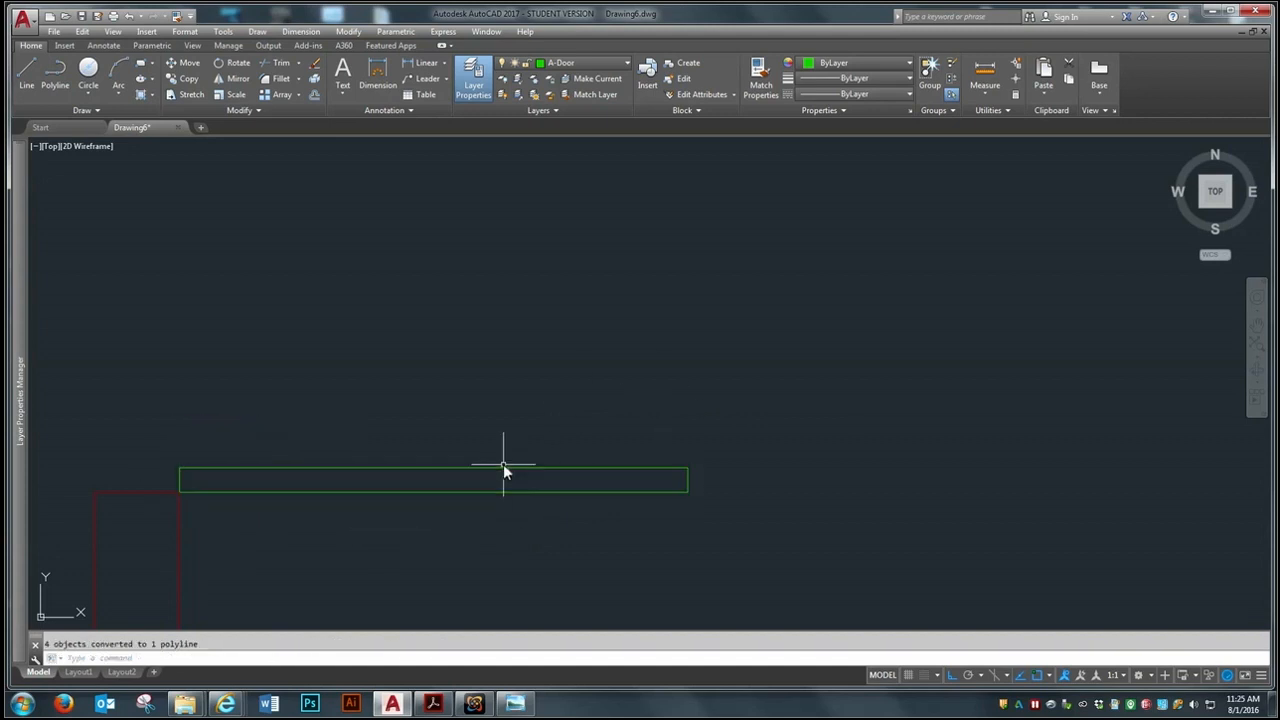
scroll(614, 451, down, 8)
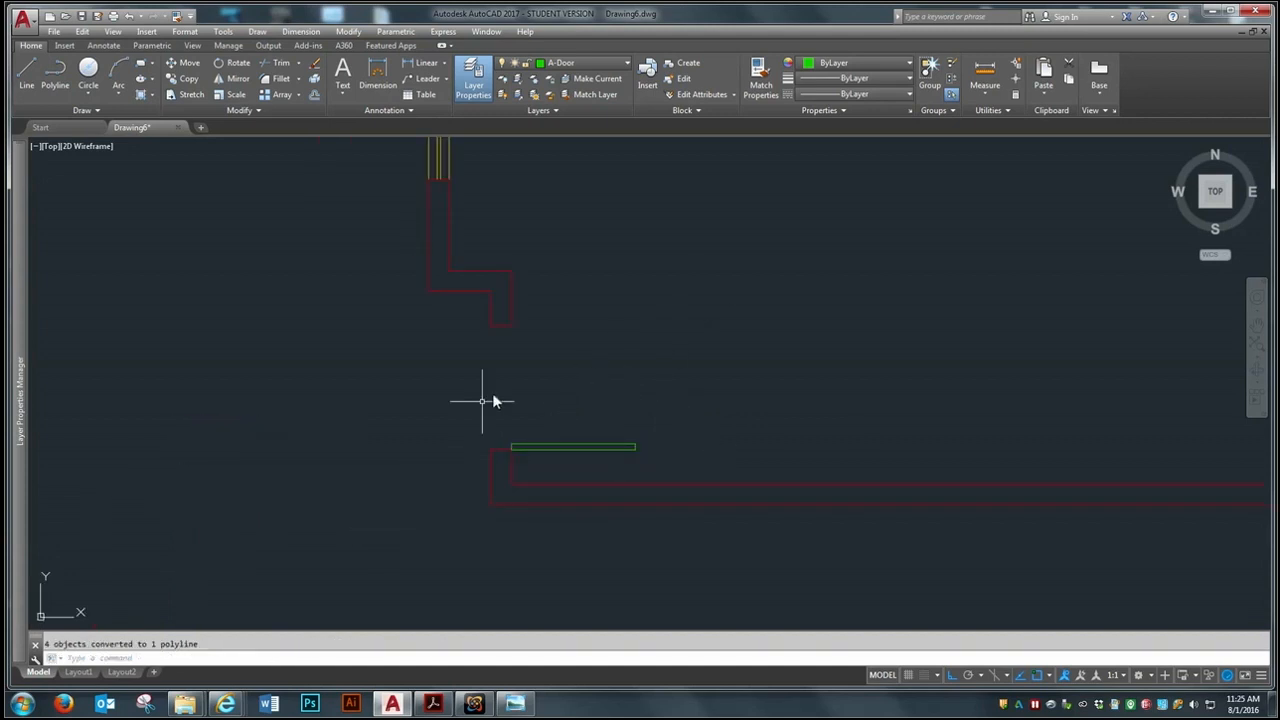
Move the door leaf horizontally into the room, away from the opening, using its lower corner at the jamb as the base point
scroll(630, 384, up, 2)
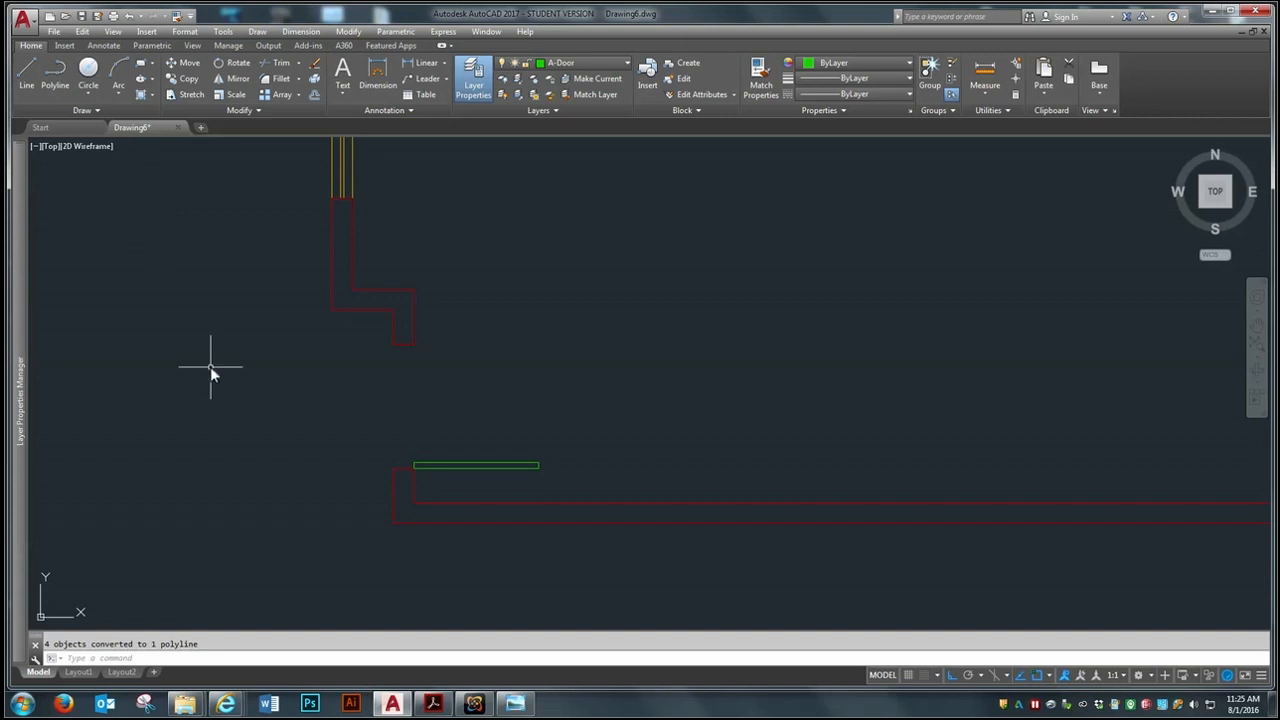
click(185, 63)
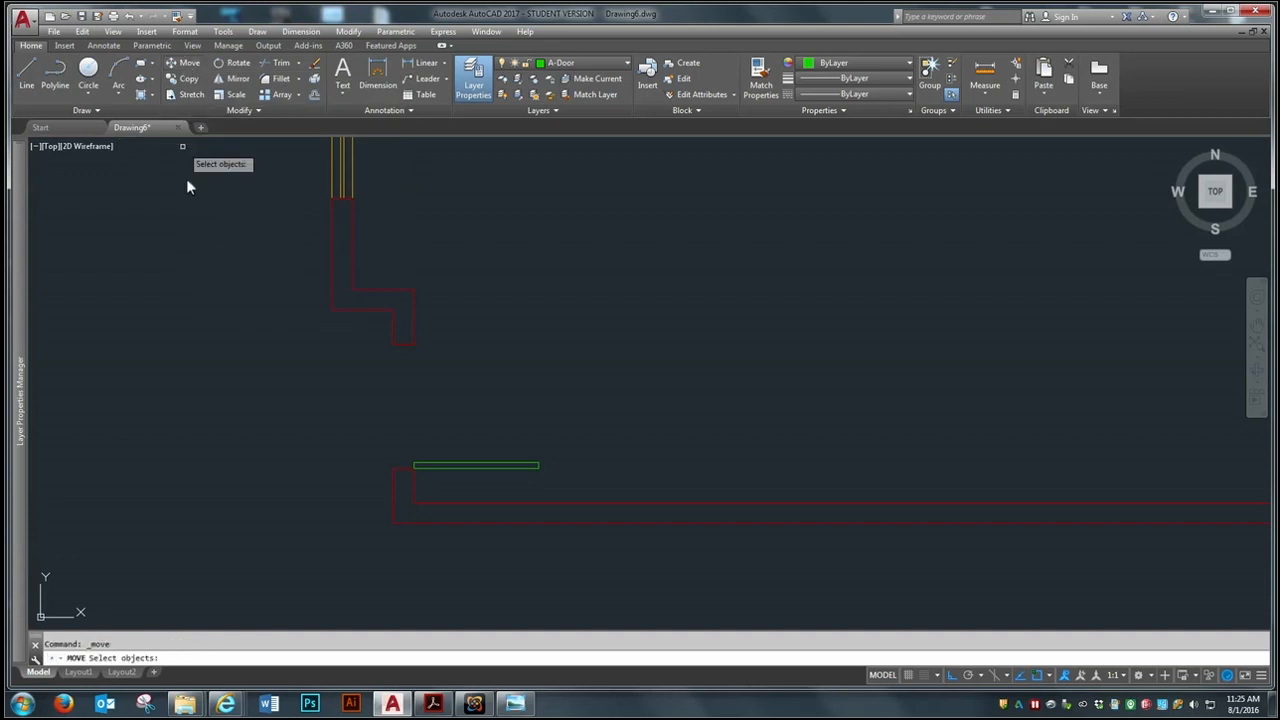
click(465, 464)
key(Return)
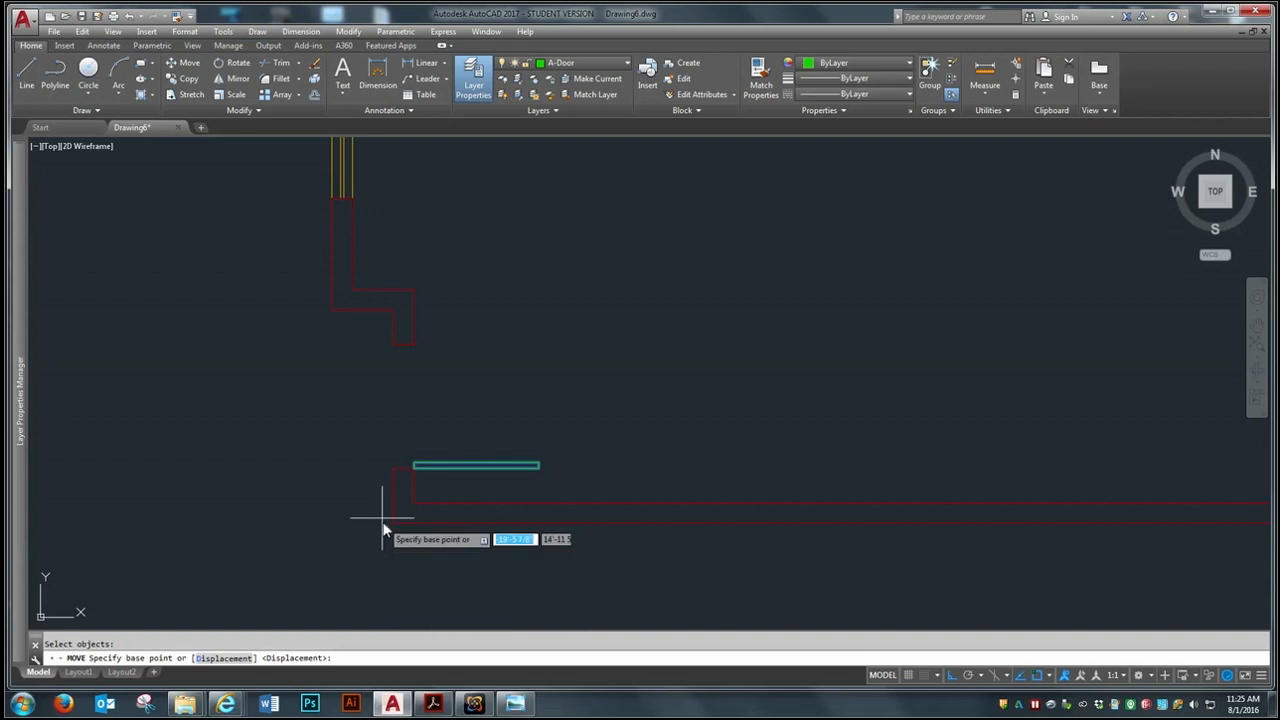
scroll(418, 471, up, 6)
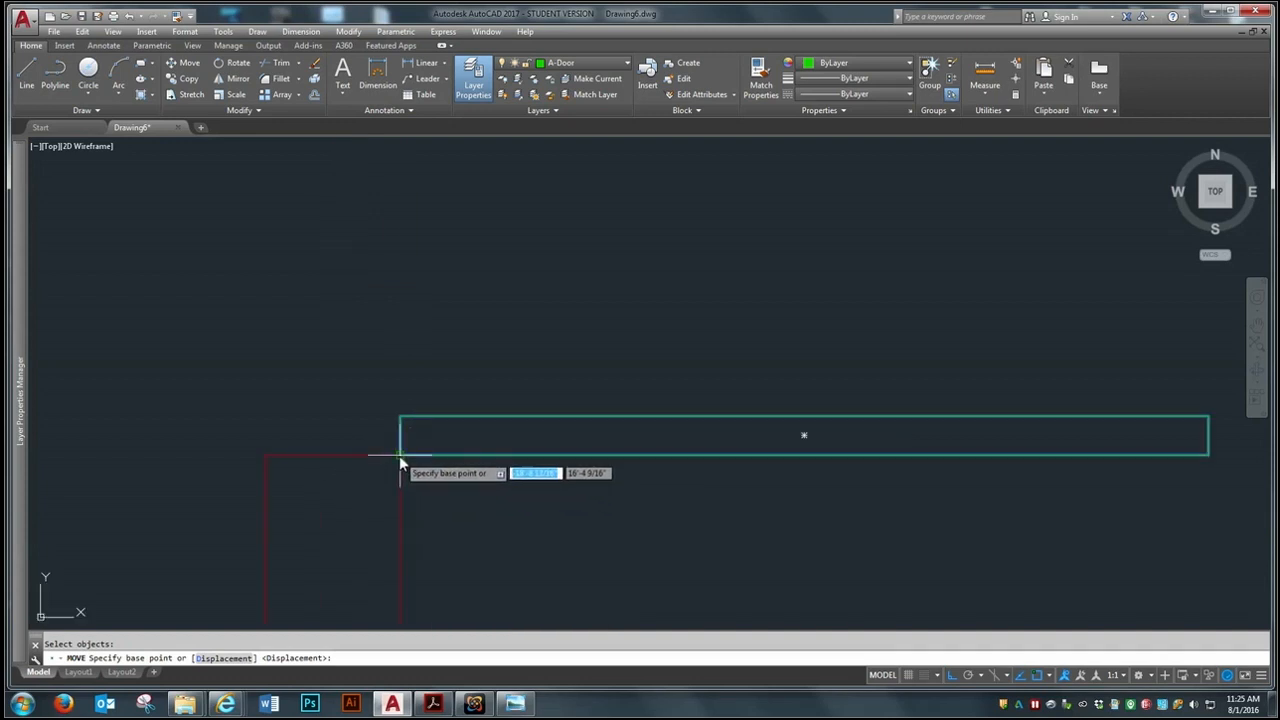
click(400, 457)
scroll(400, 455, down, 4)
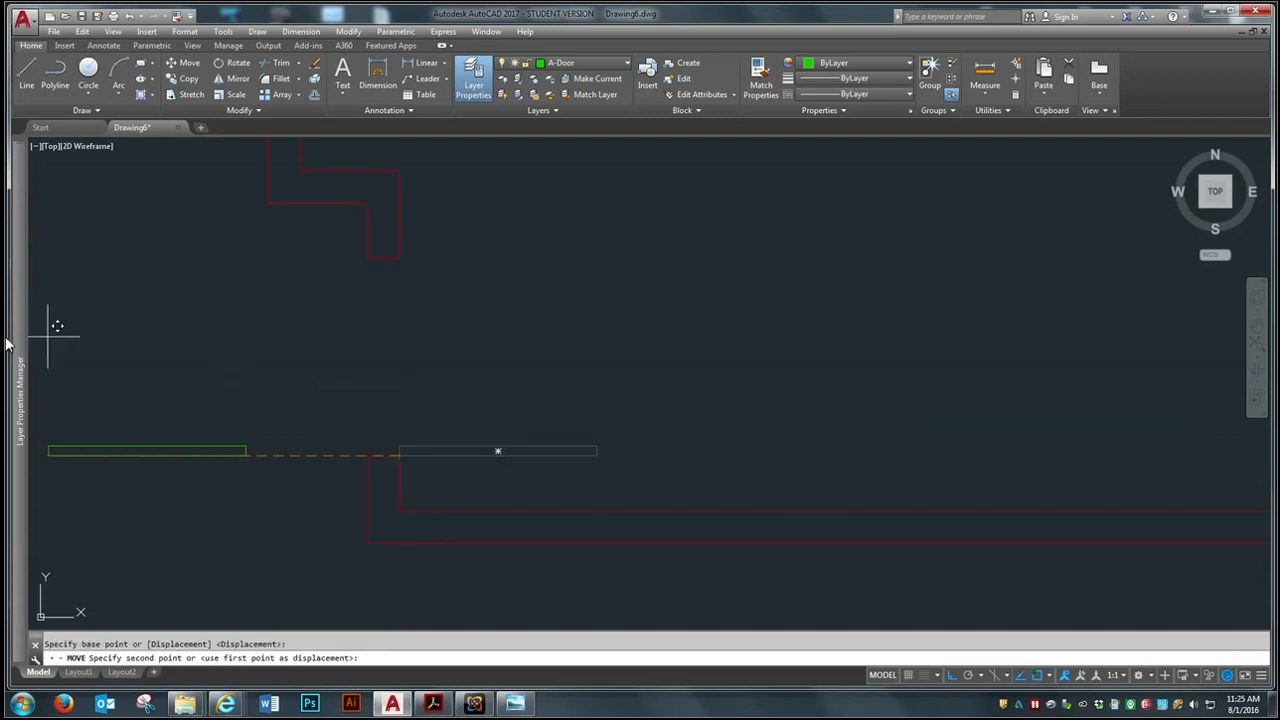
click(898, 408)
Move the door leaf back by its lower left corner to the inner corner of the opening's lower jamb
key(space)
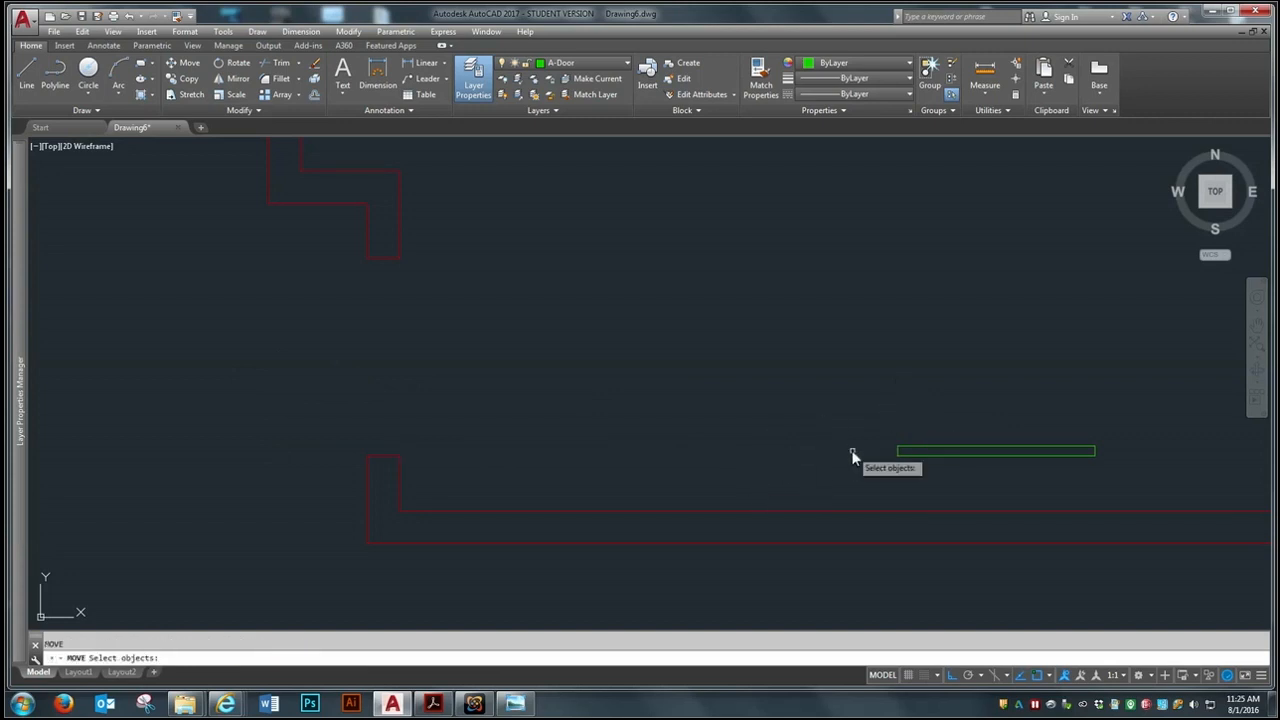
click(931, 455)
key(space)
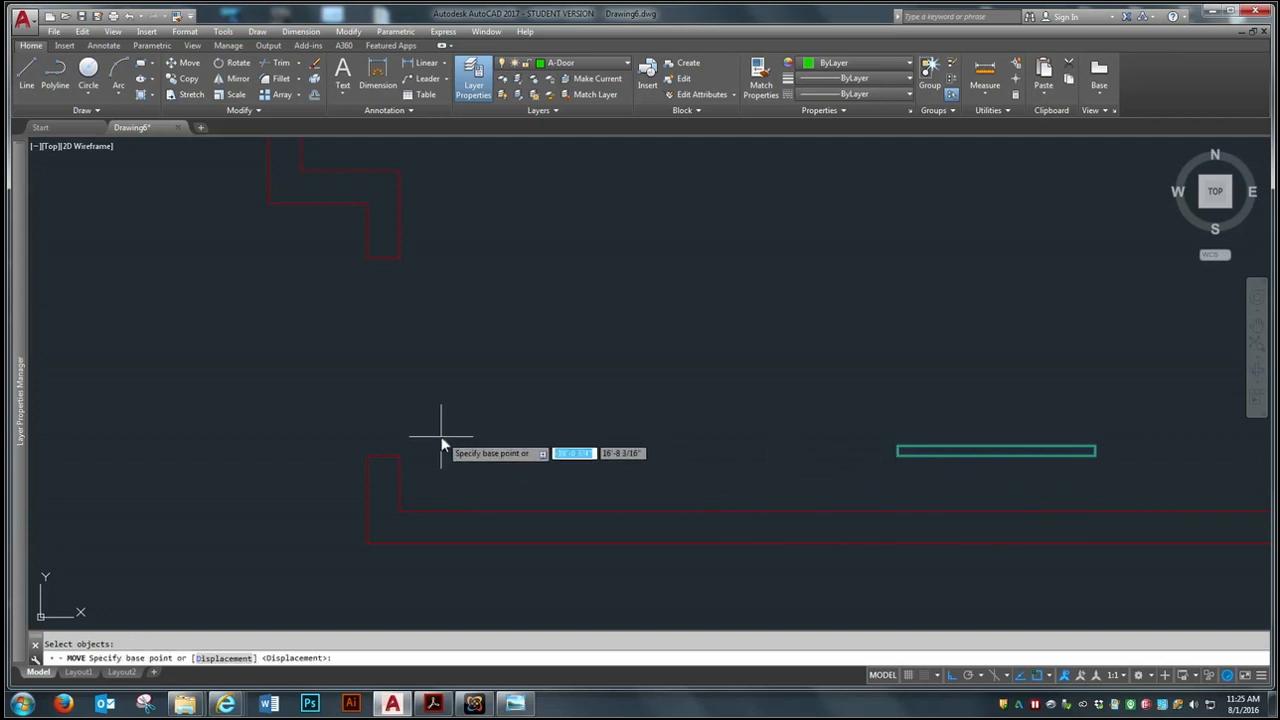
click(898, 452)
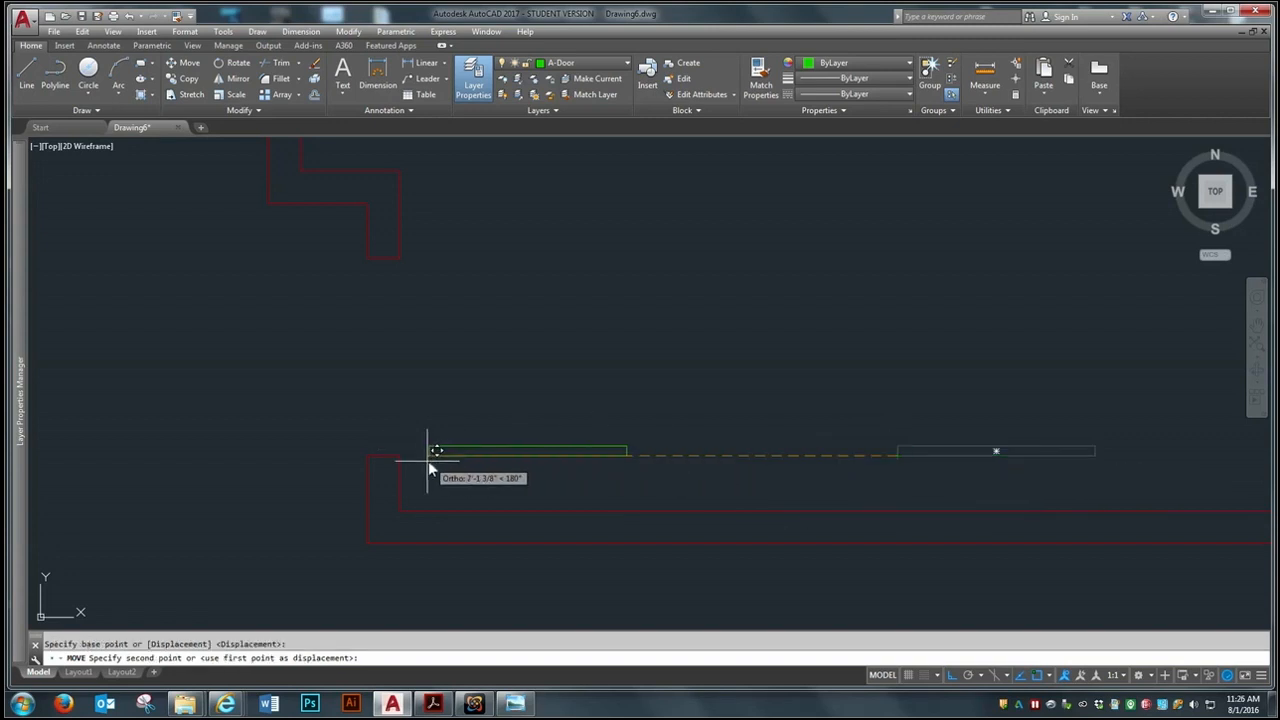
click(398, 458)
scroll(555, 445, down, 2)
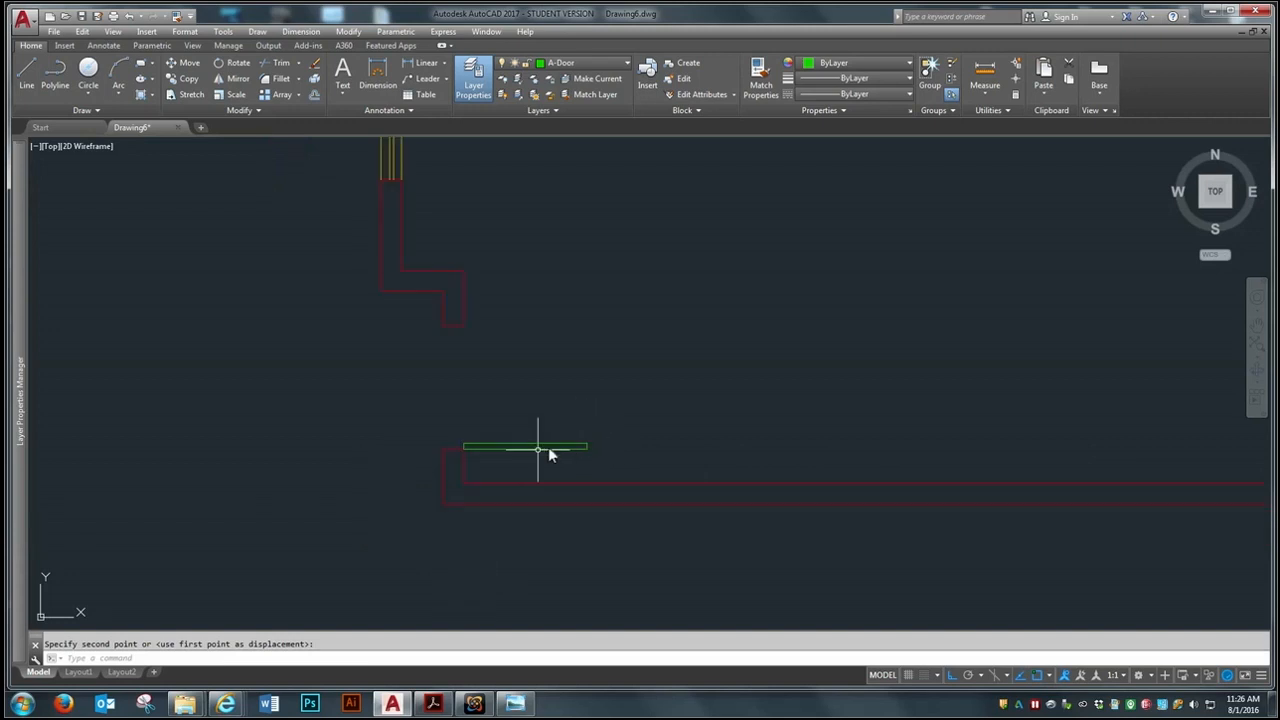
scroll(508, 414, down, 2)
scroll(486, 330, up, 2)
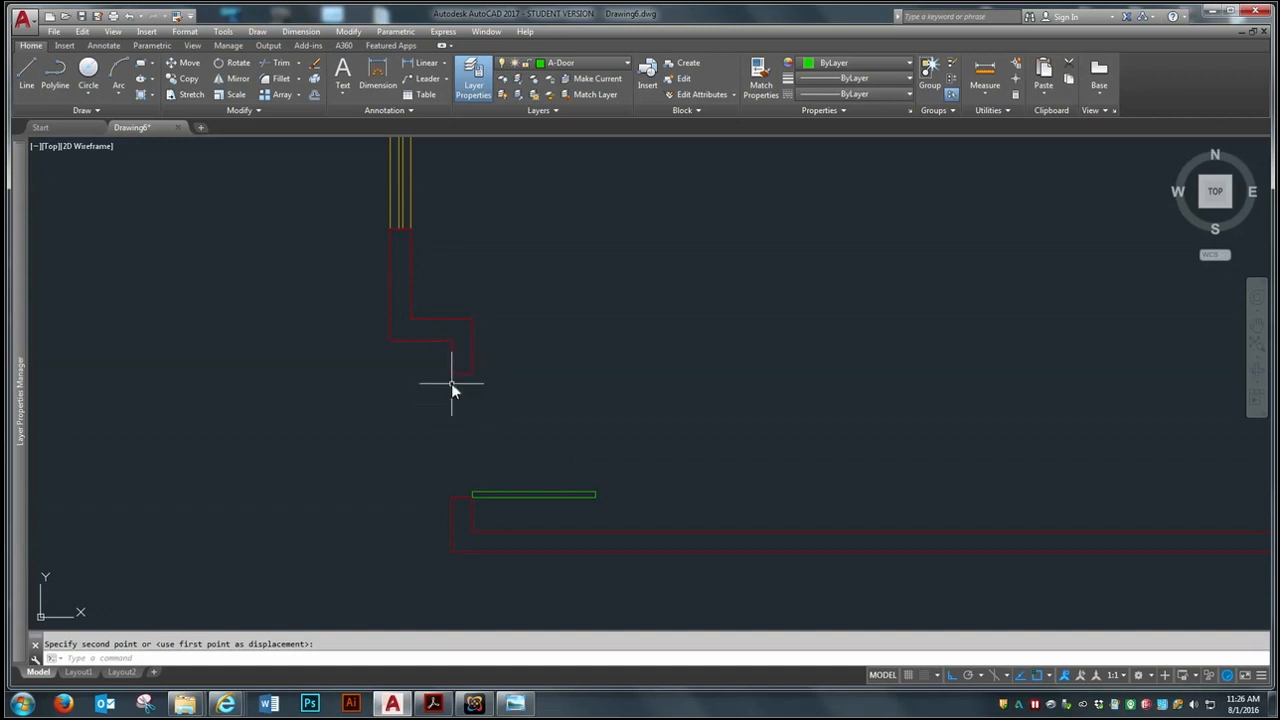
Start a Center, Start, End arc centred on the door leaf's lower corner at the lower jamb
scroll(486, 500, up, 10)
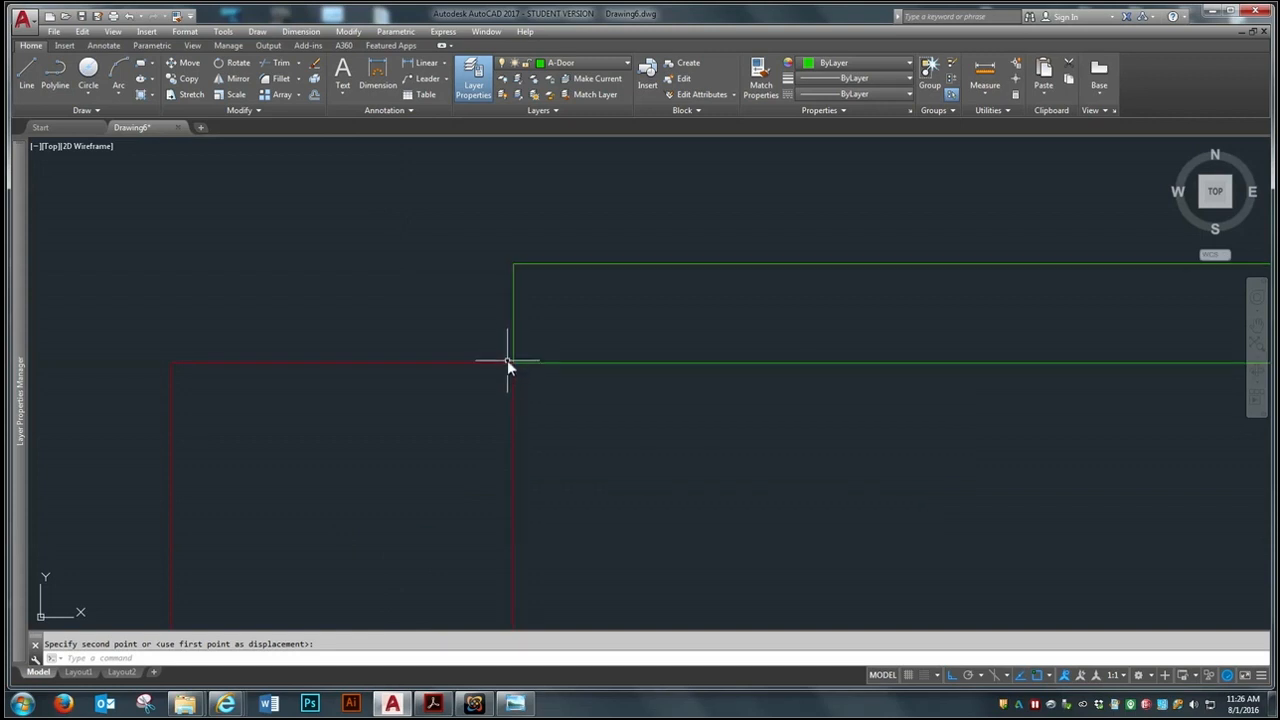
click(516, 361)
scroll(436, 400, down, 8)
scroll(450, 400, up, 3)
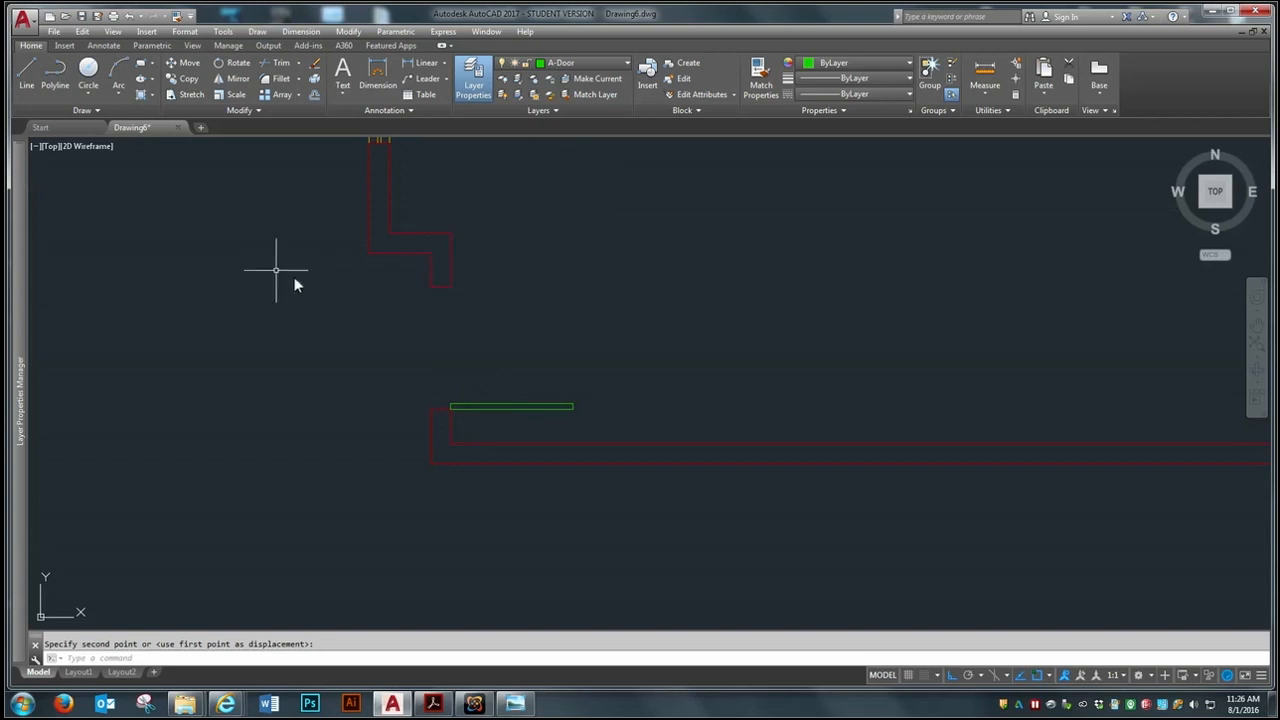
mouse_move(18, 192)
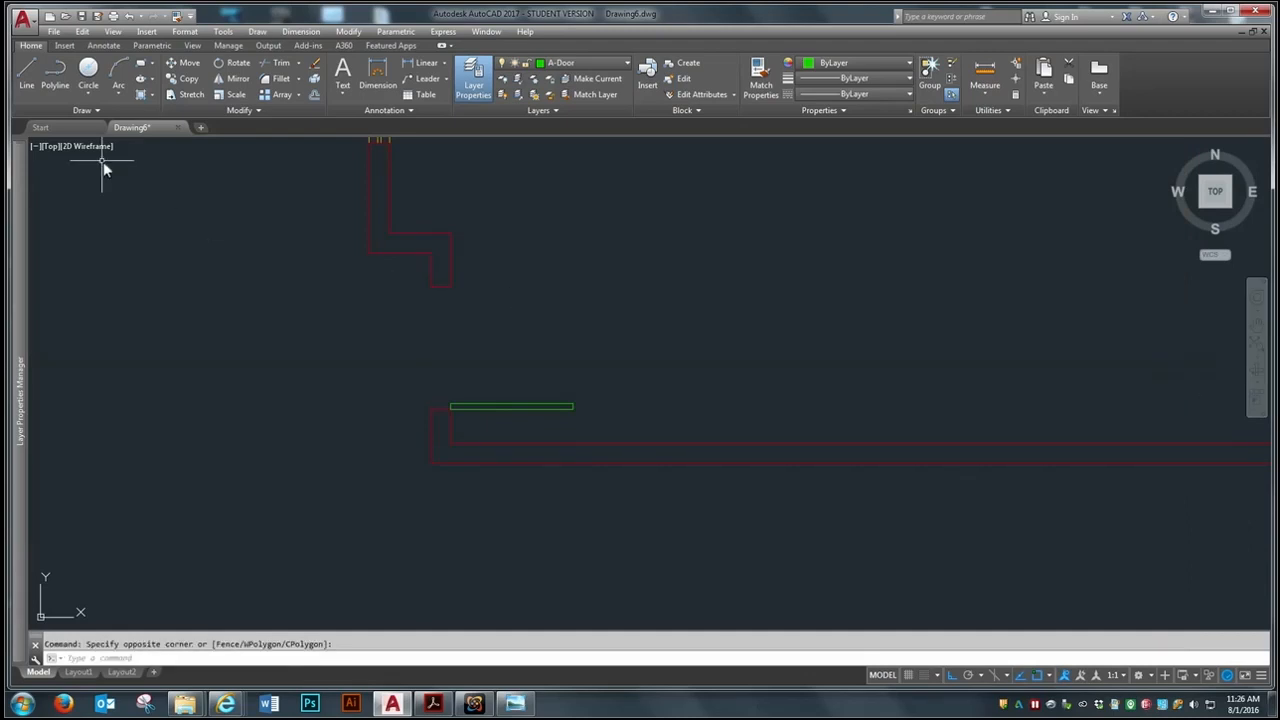
click(118, 93)
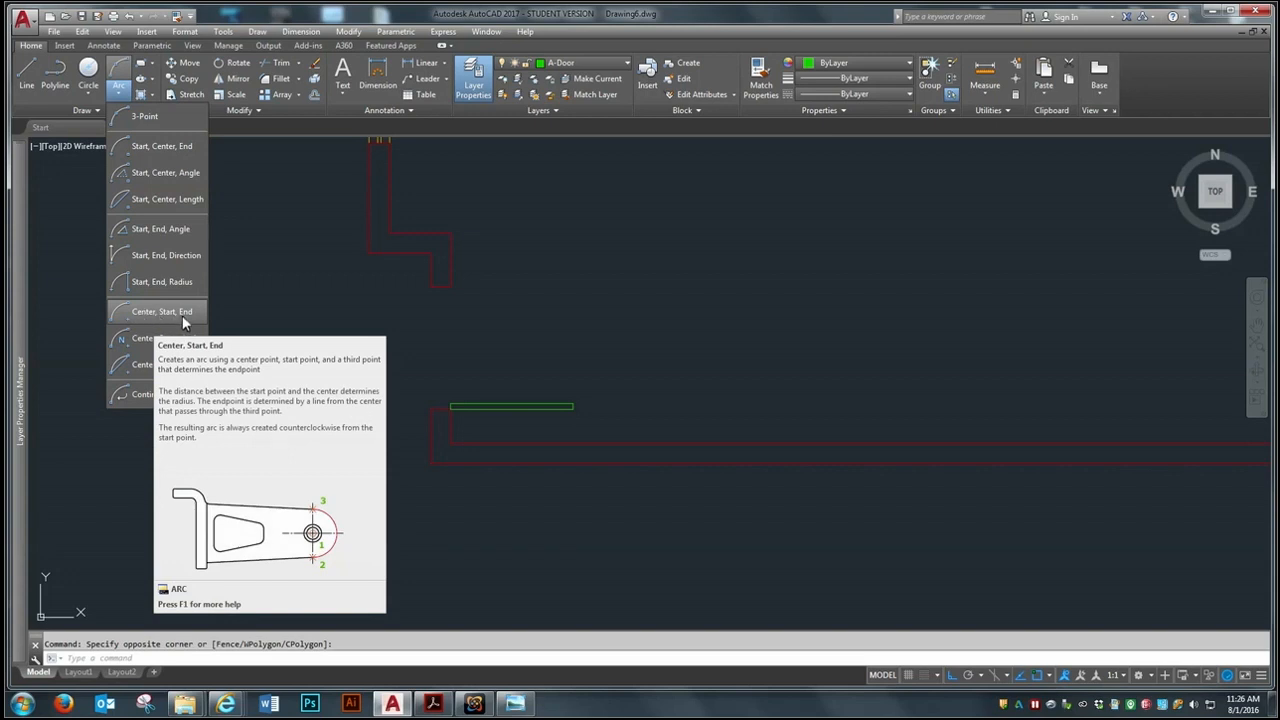
click(141, 314)
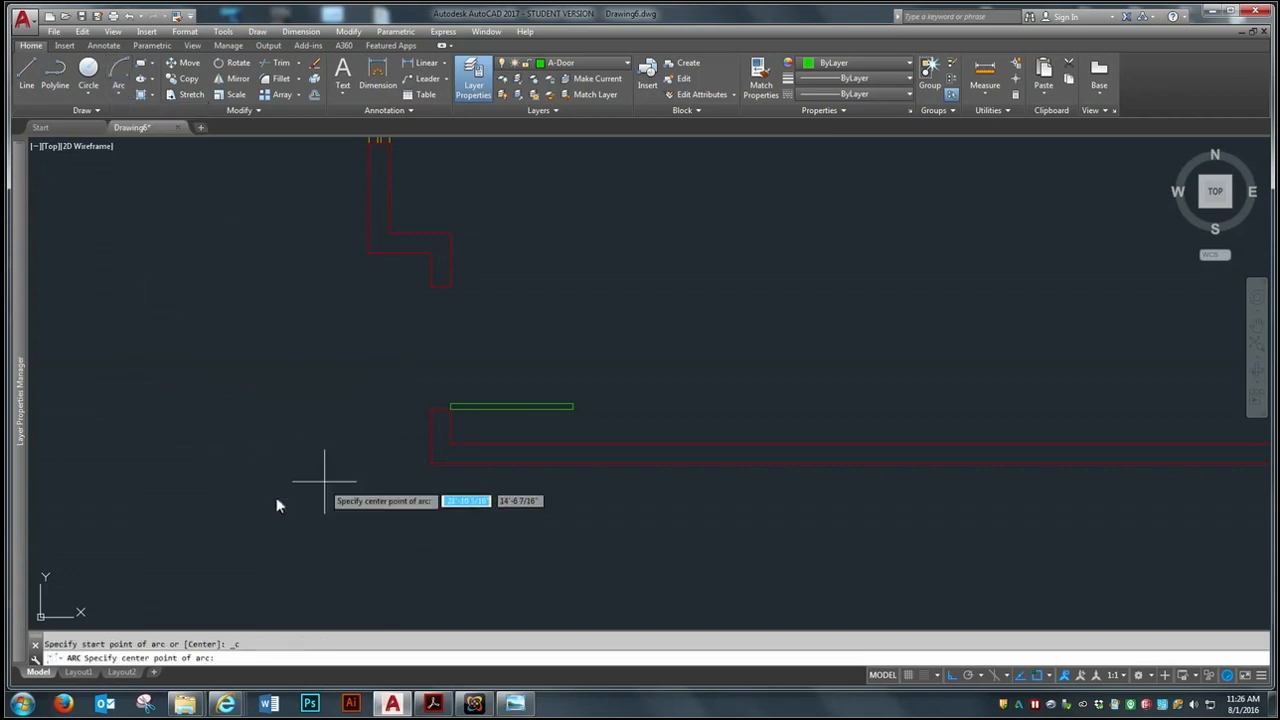
scroll(428, 394, up, 4)
scroll(310, 488, down, 4)
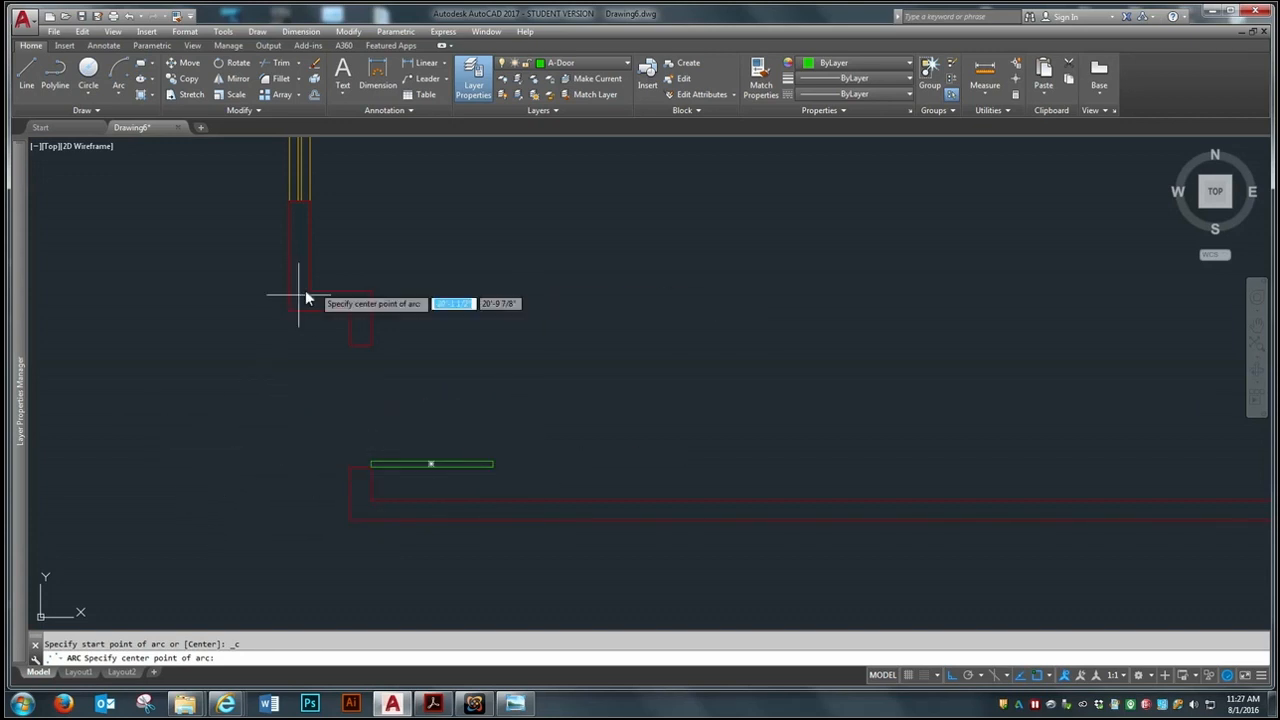
scroll(360, 490, up, 4)
scroll(367, 438, up, 4)
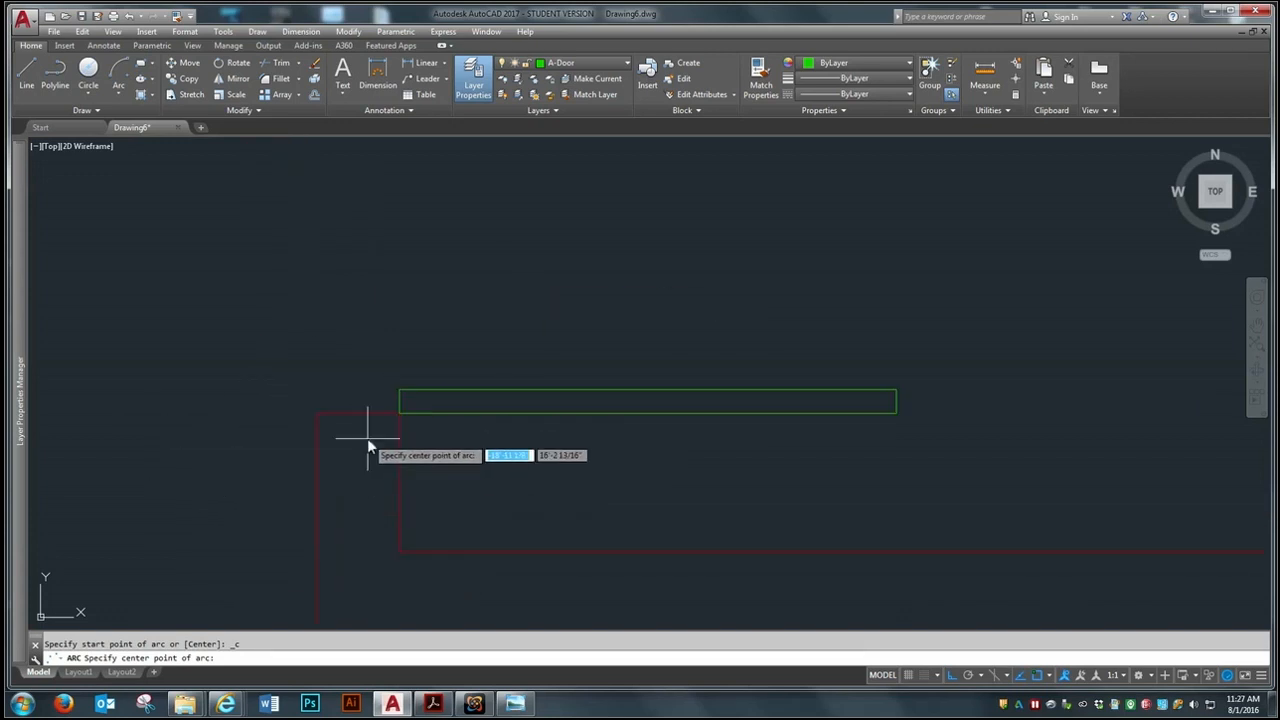
click(449, 371)
Complete the door swing arc from the upper corner of the leaf's free end to the inner corner of the opening's upper jamb
scroll(425, 378, down, 5)
scroll(421, 388, down, 2)
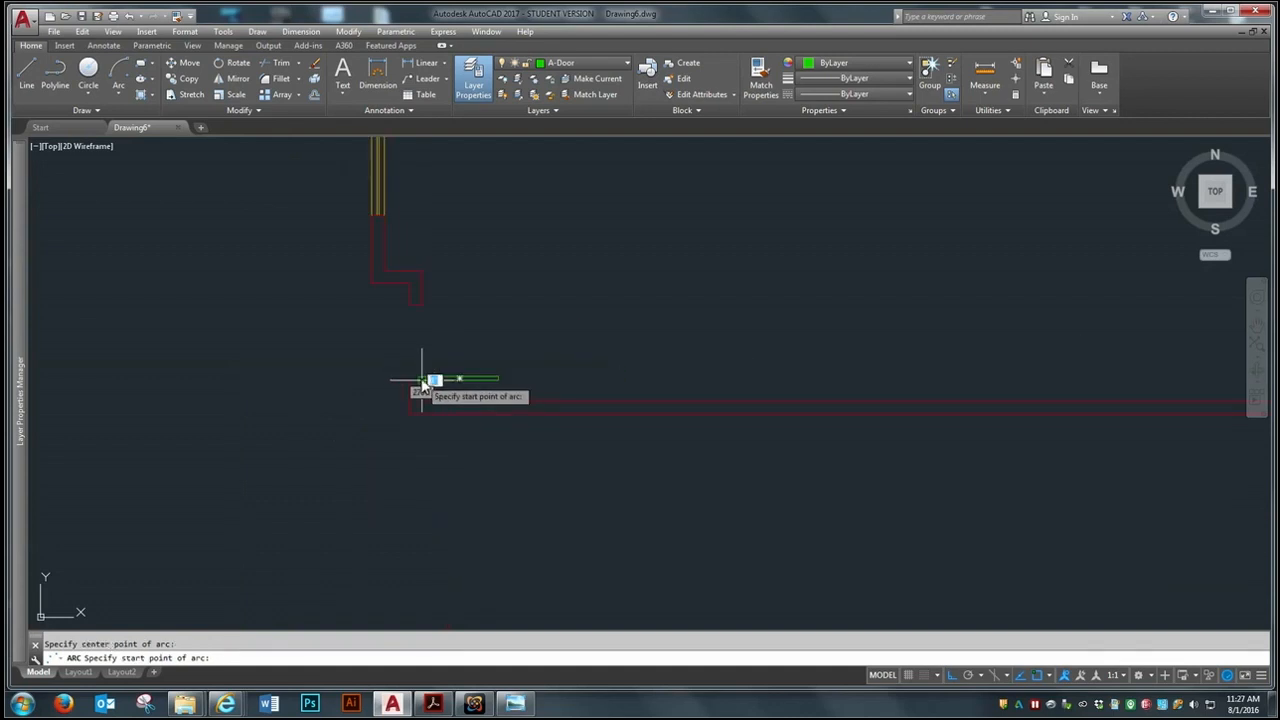
scroll(532, 378, up, 4)
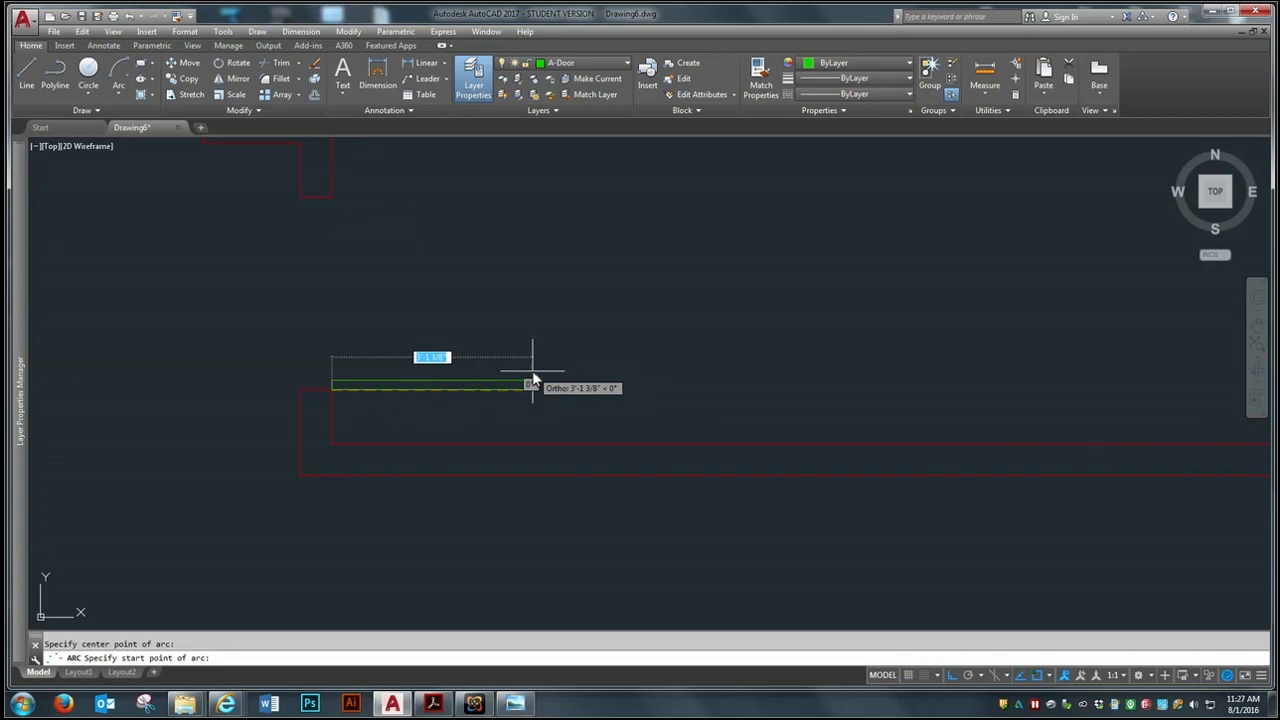
click(519, 387)
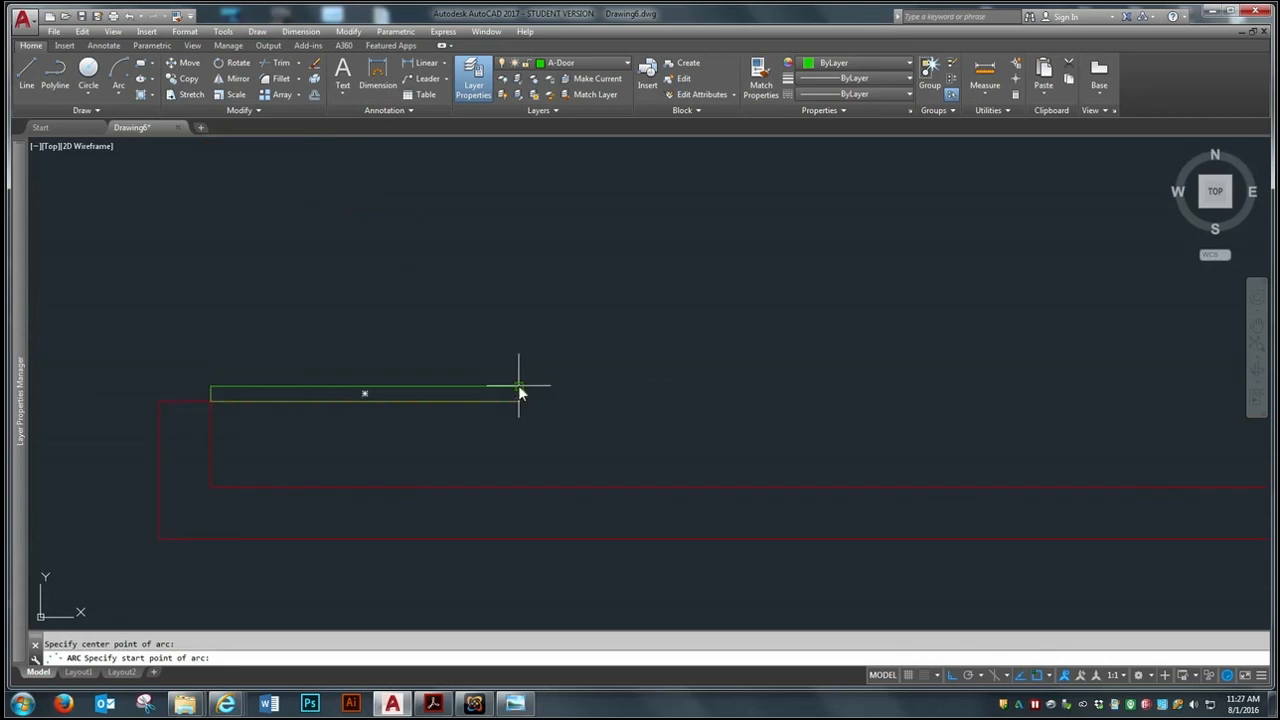
scroll(530, 392, down, 5)
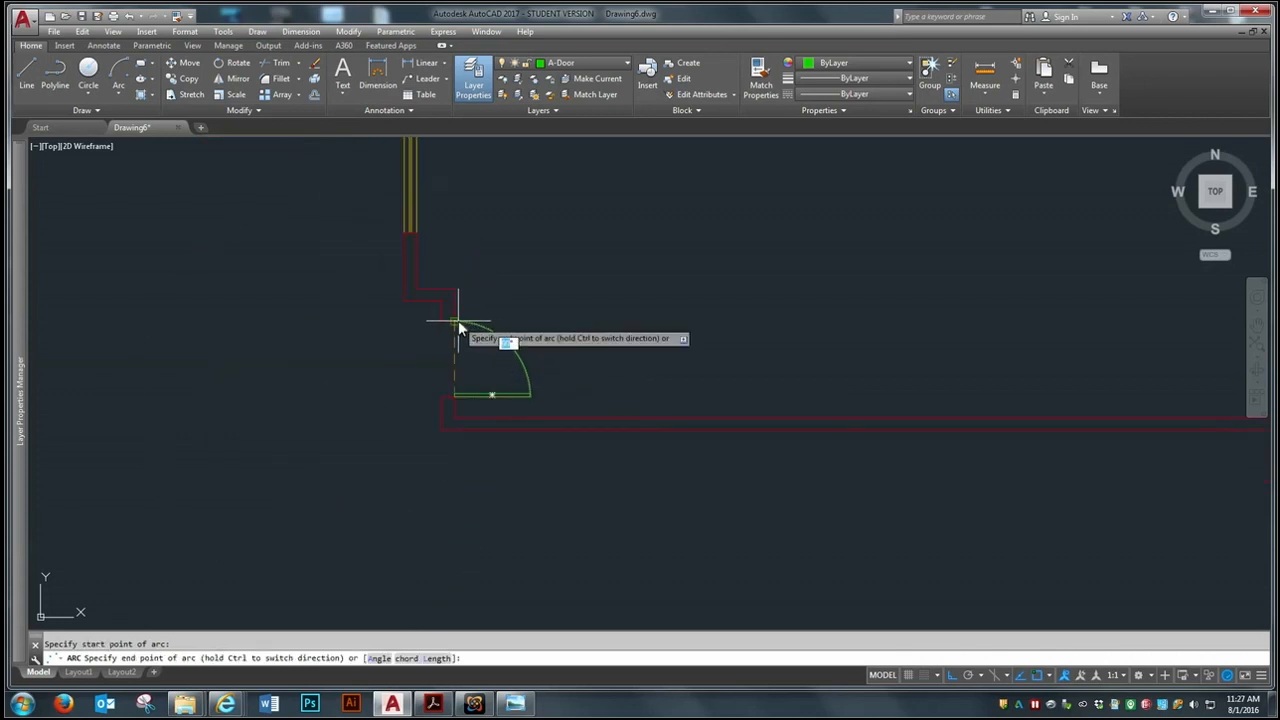
scroll(457, 327, up, 2)
scroll(457, 327, up, 2)
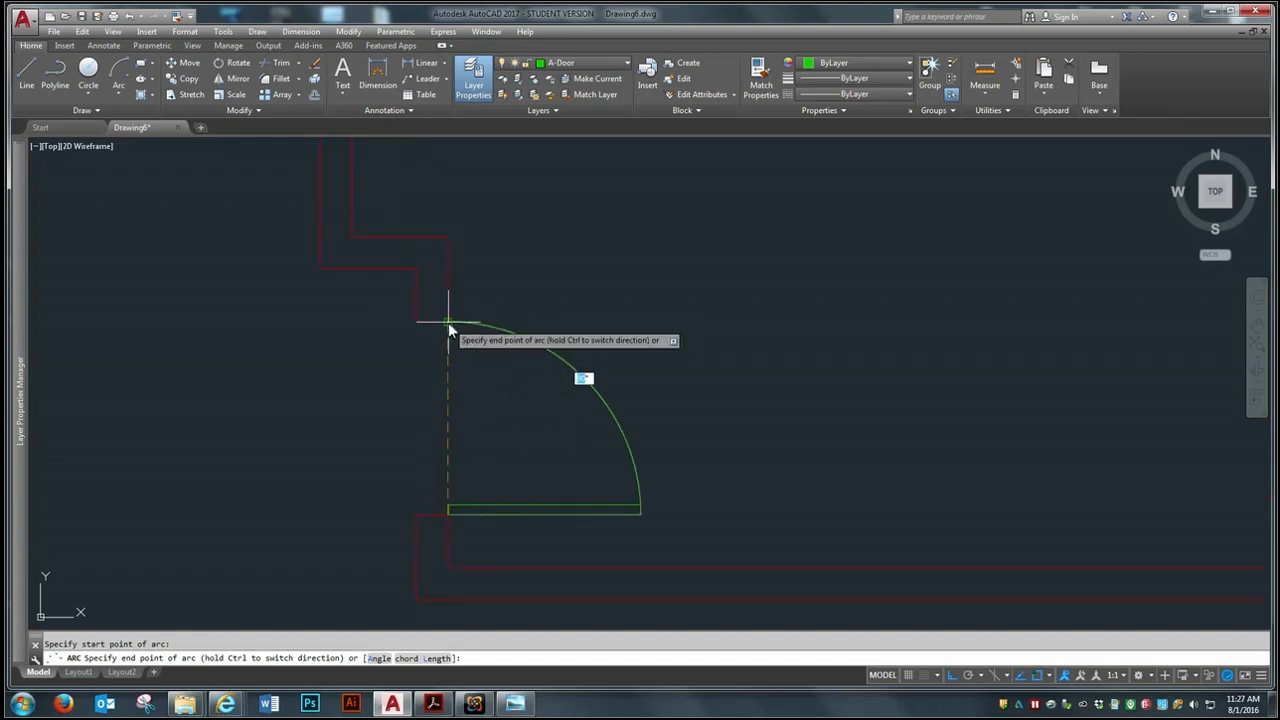
click(448, 323)
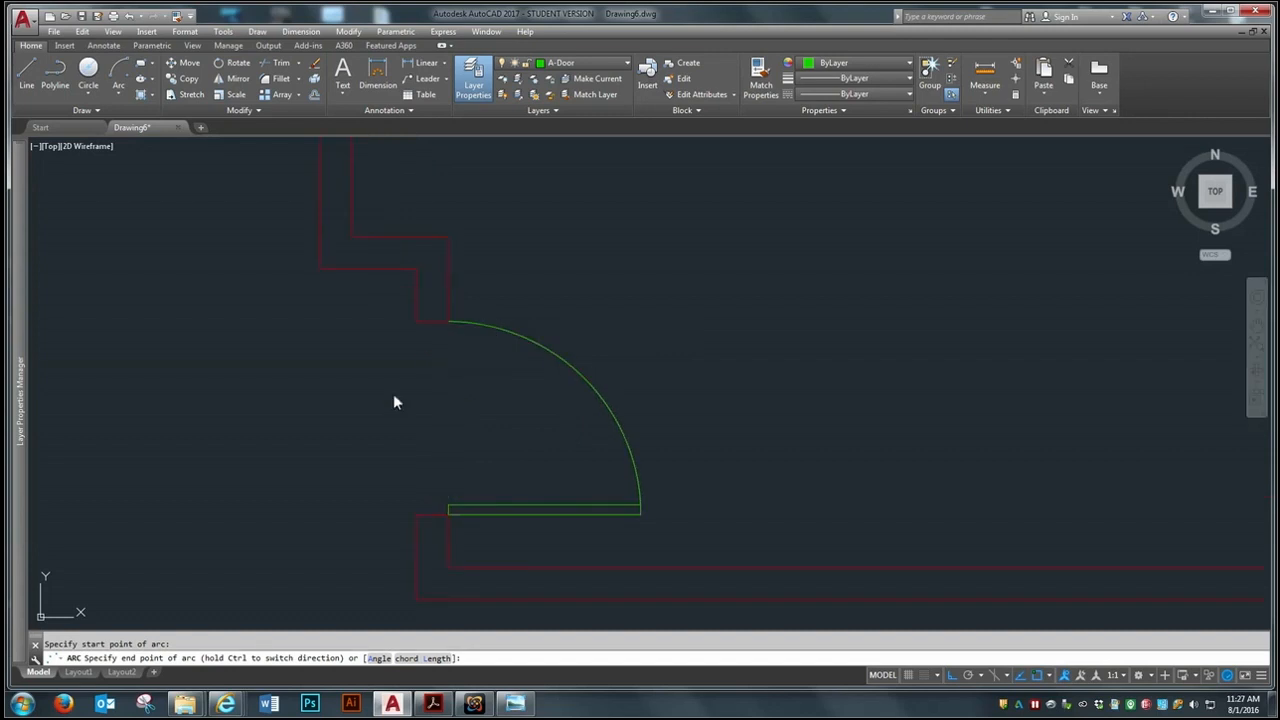
Examine the whole floor plan and the entry door with its swing
scroll(520, 426, down, 2)
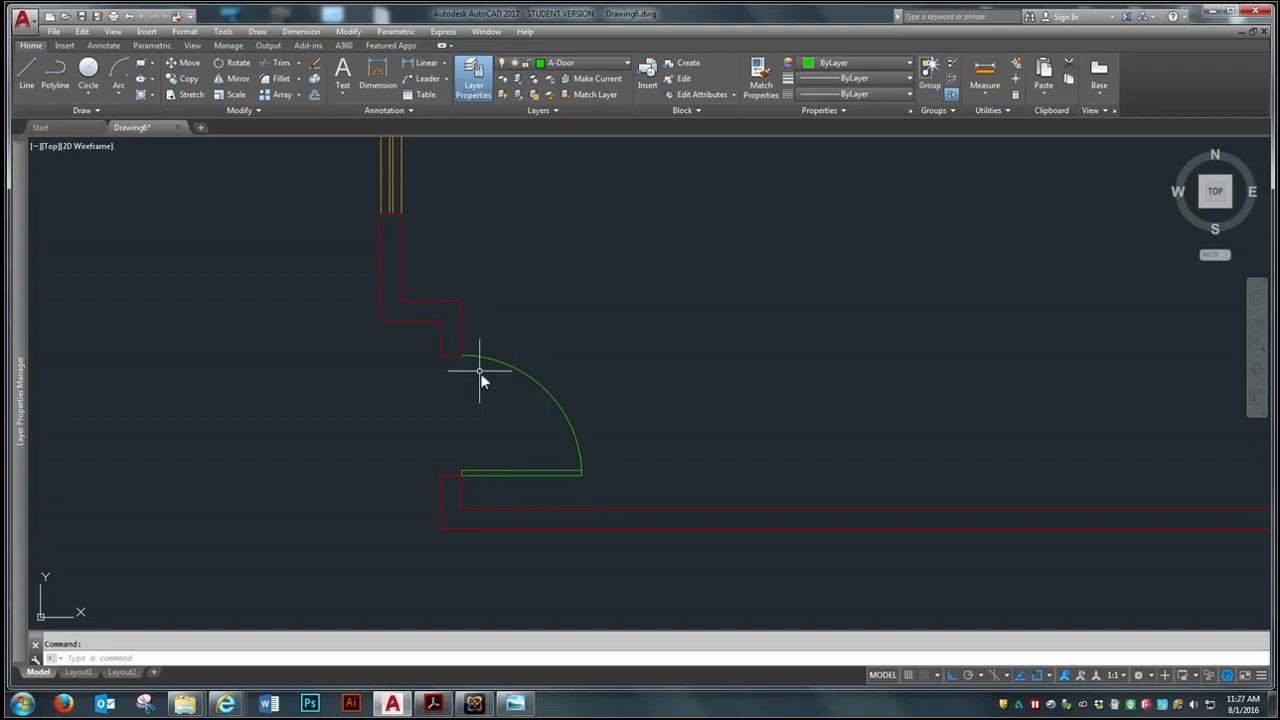
scroll(430, 400, down, 6)
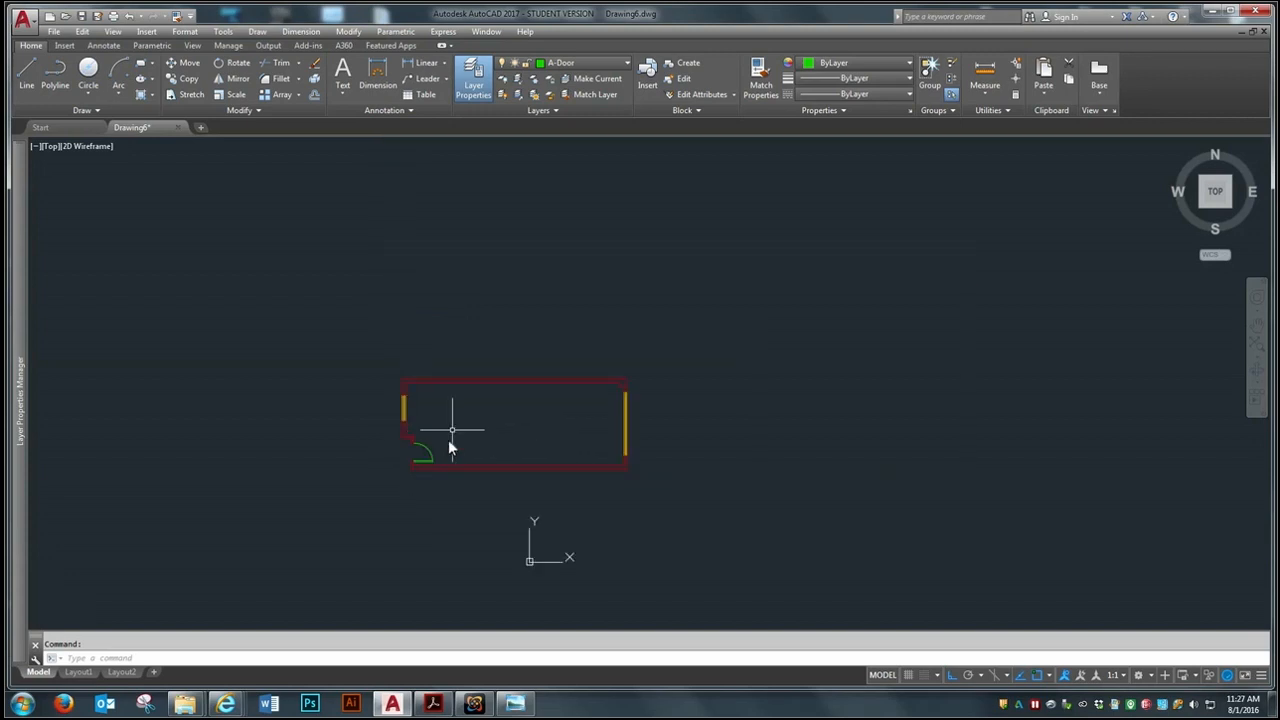
scroll(450, 440, up, 2)
scroll(550, 597, up, 2)
scroll(549, 592, down, 2)
scroll(549, 592, up, 2)
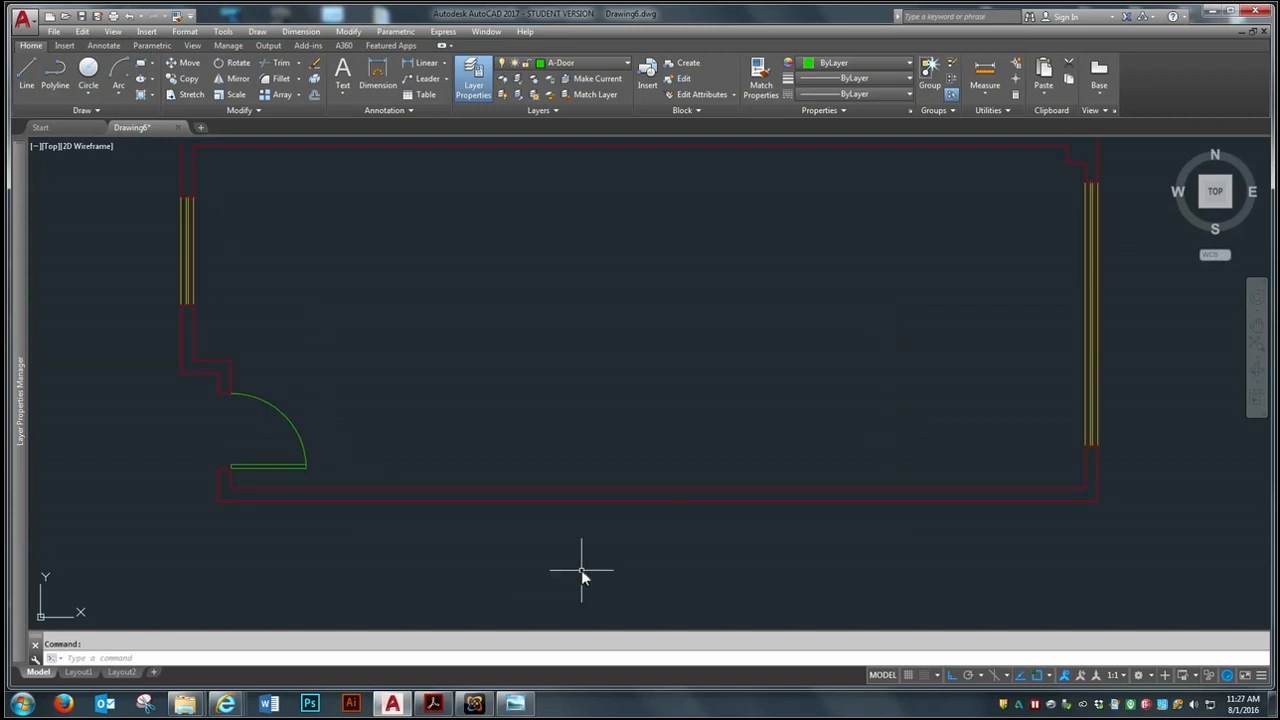
scroll(578, 568, down, 2)
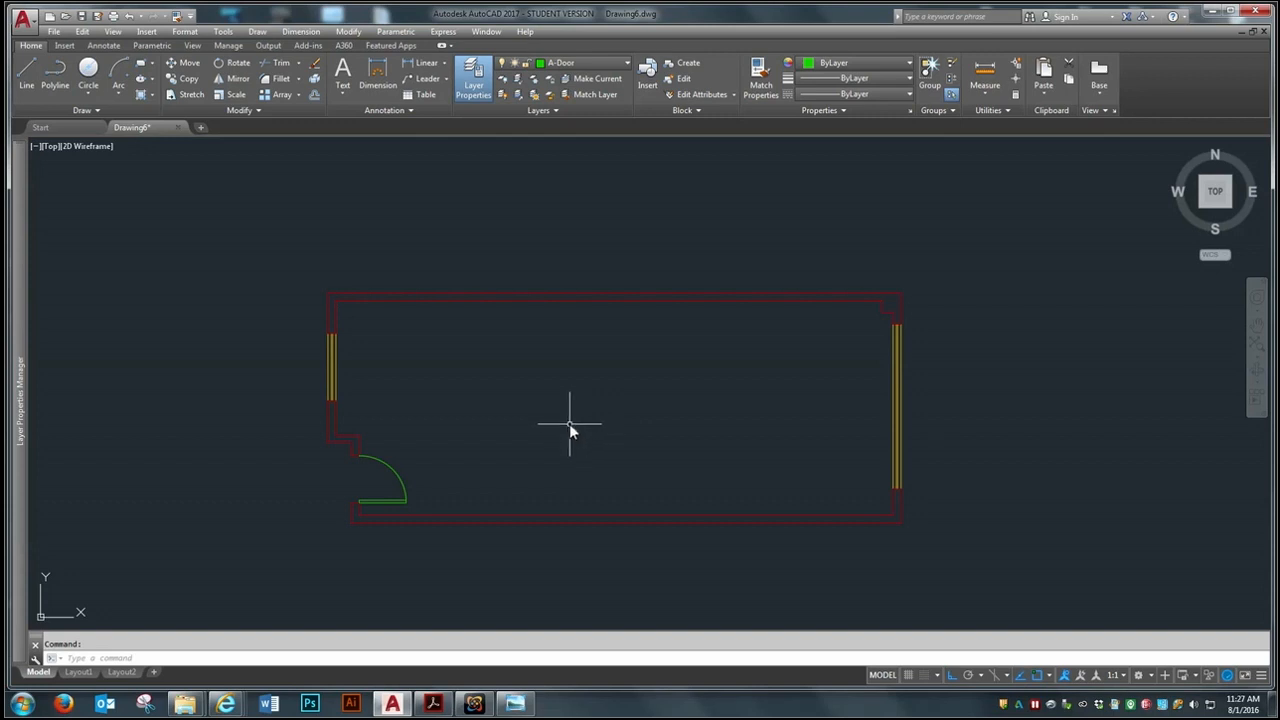
scroll(569, 421, up, 2)
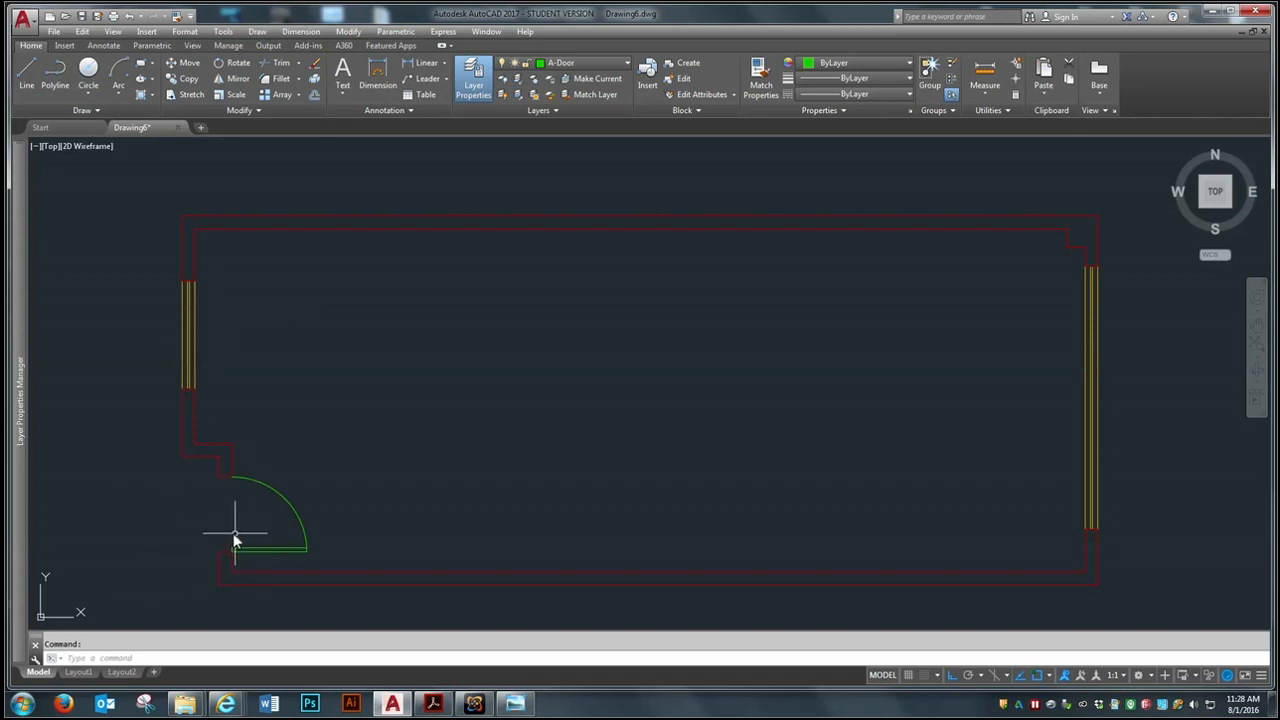
scroll(247, 518, up, 3)
scroll(370, 472, down, 3)
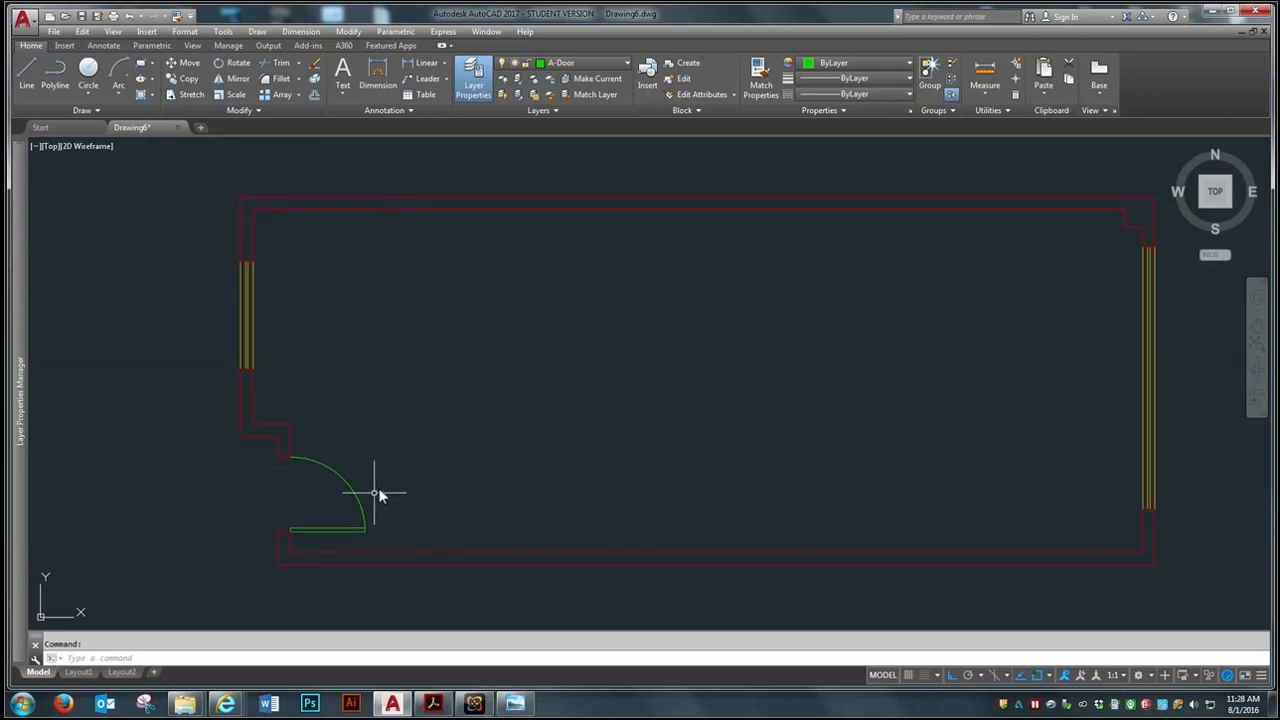
scroll(375, 480, down, 2)
scroll(322, 377, up, 2)
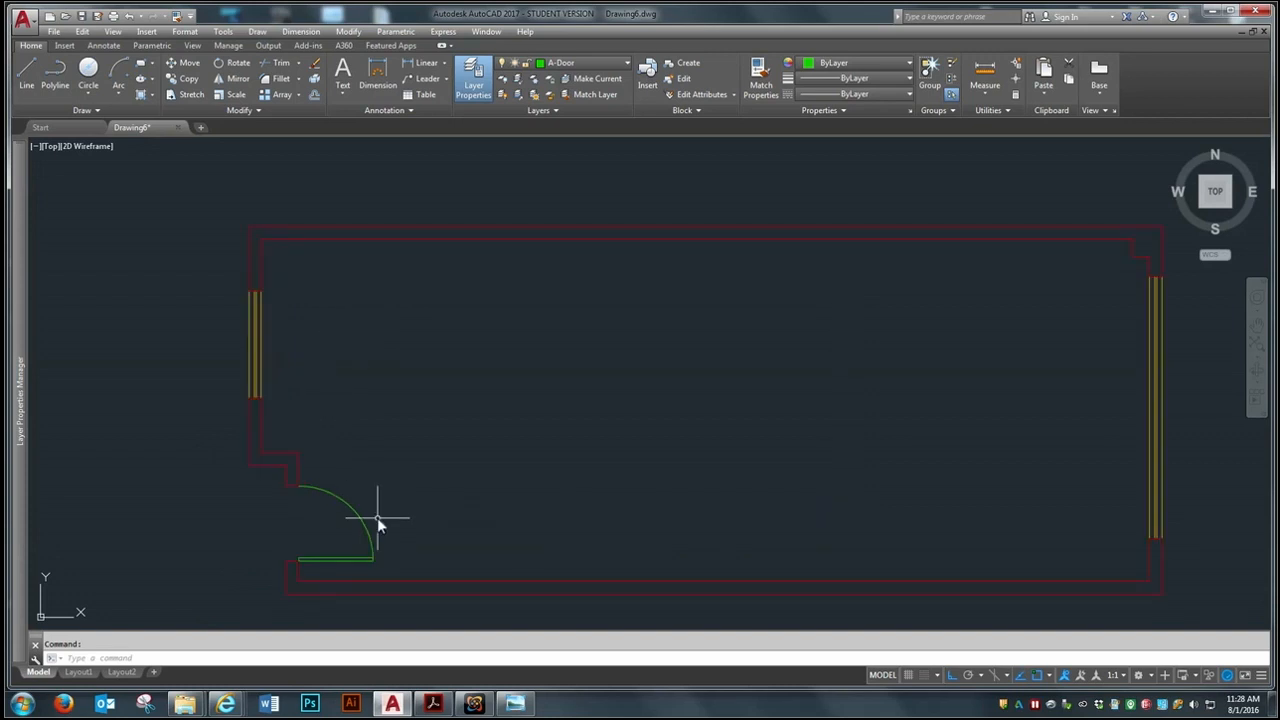
scroll(346, 612, up, 2)
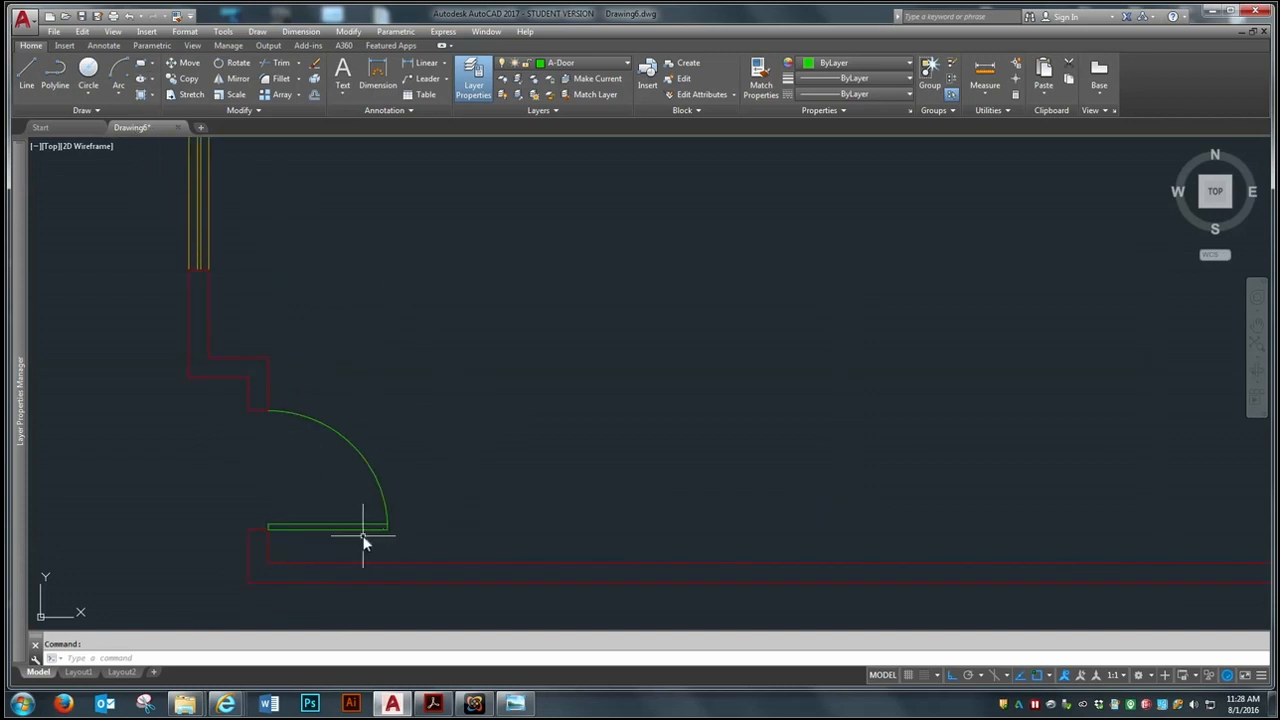
scroll(406, 463, down, 3)
scroll(423, 415, up, 2)
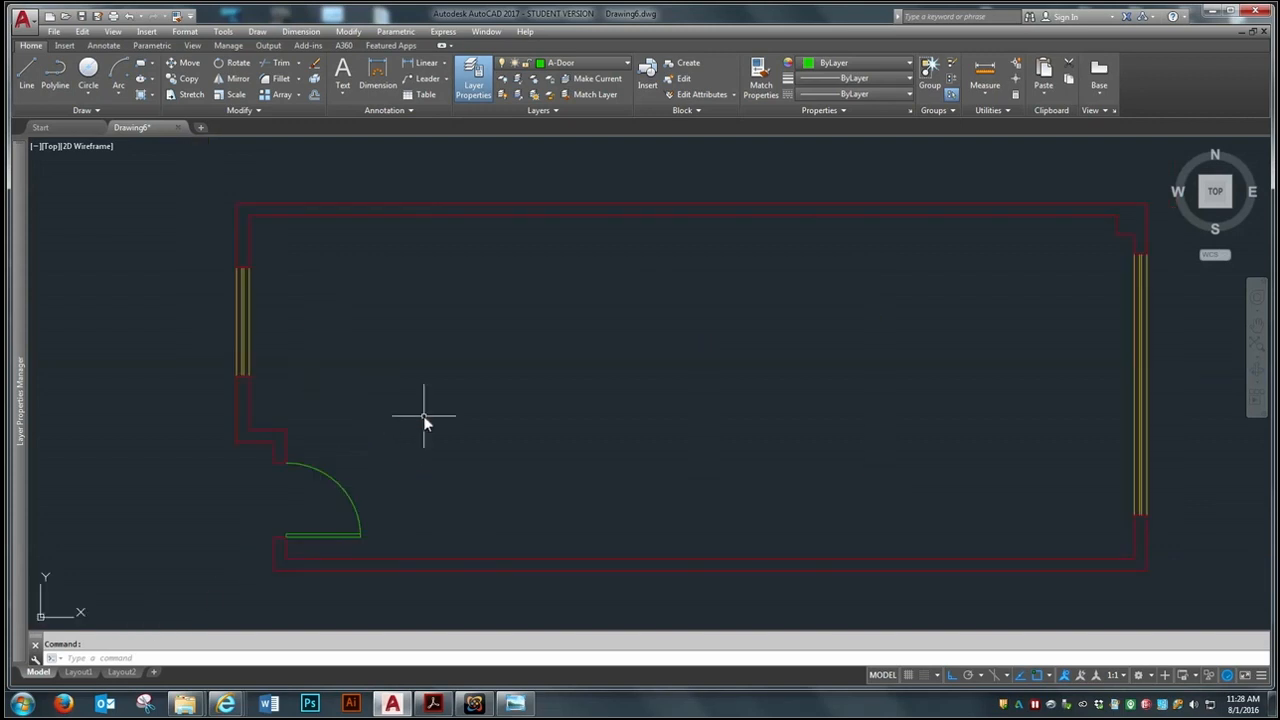
Begin saving the drawing under a new name and choose the Week 4 folder inside On-Demand CAD
click(54, 31)
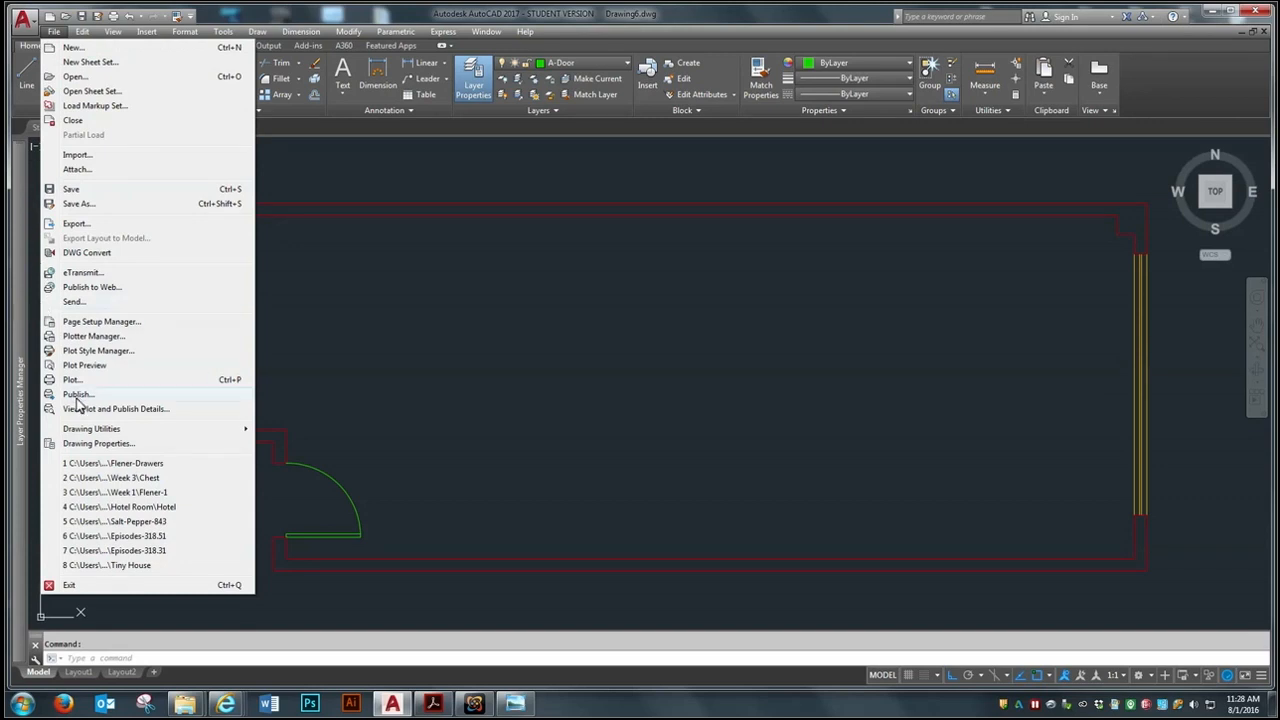
click(79, 203)
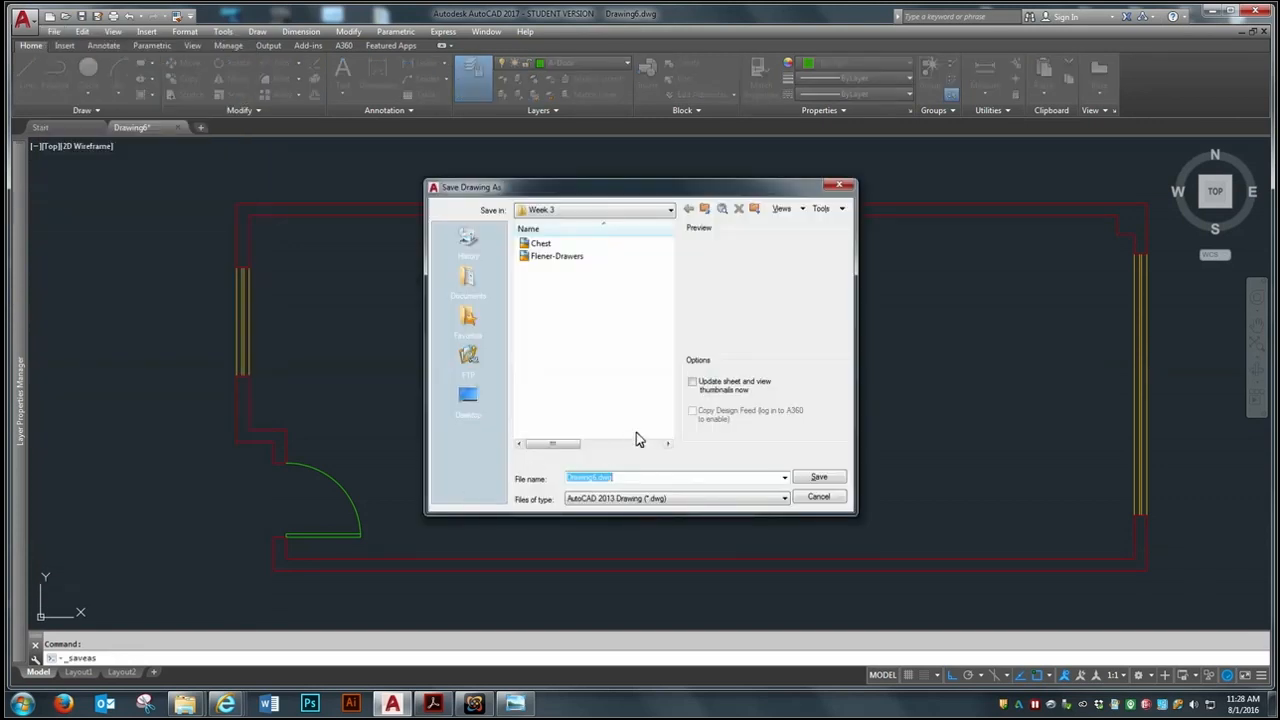
click(668, 211)
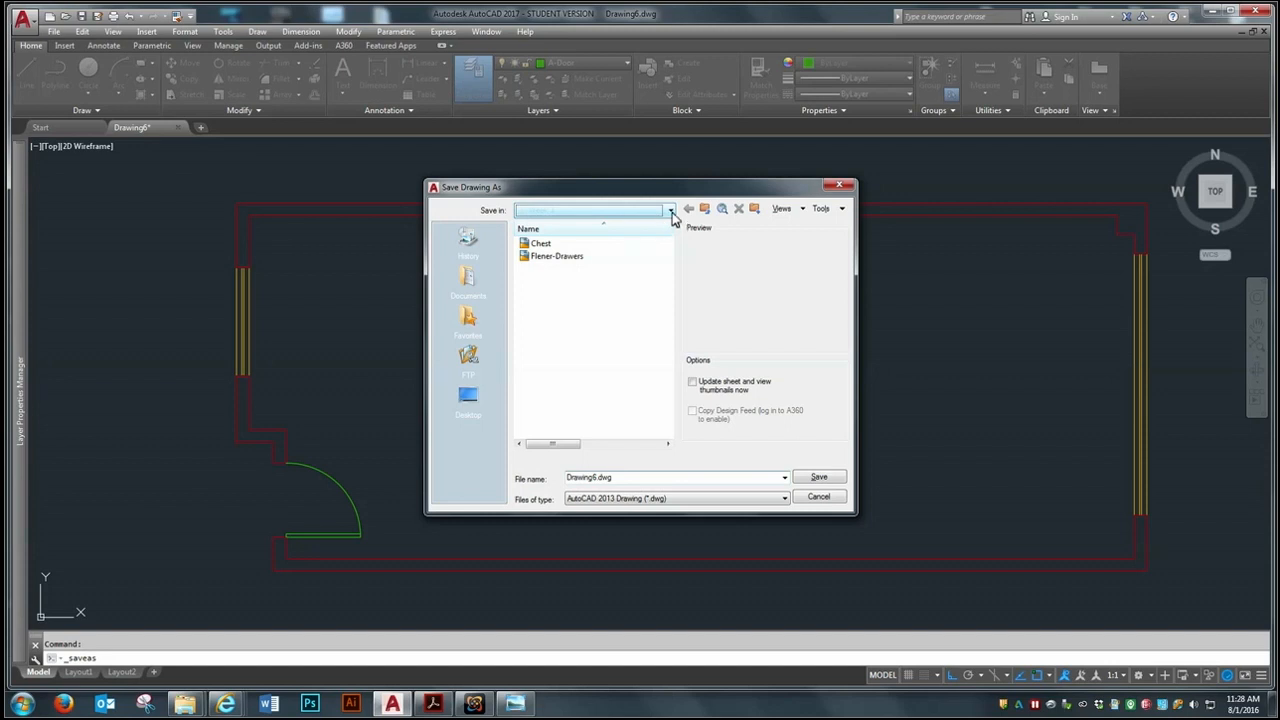
click(670, 211)
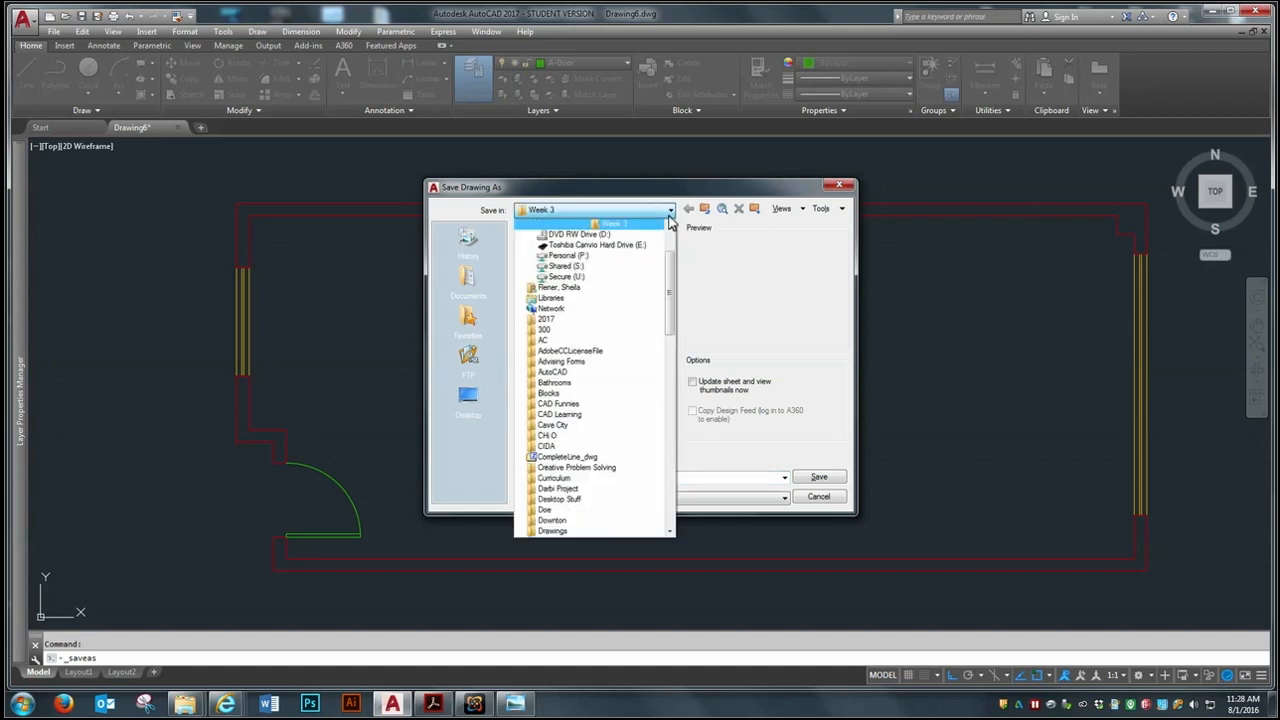
scroll(672, 260, up, 2)
click(640, 257)
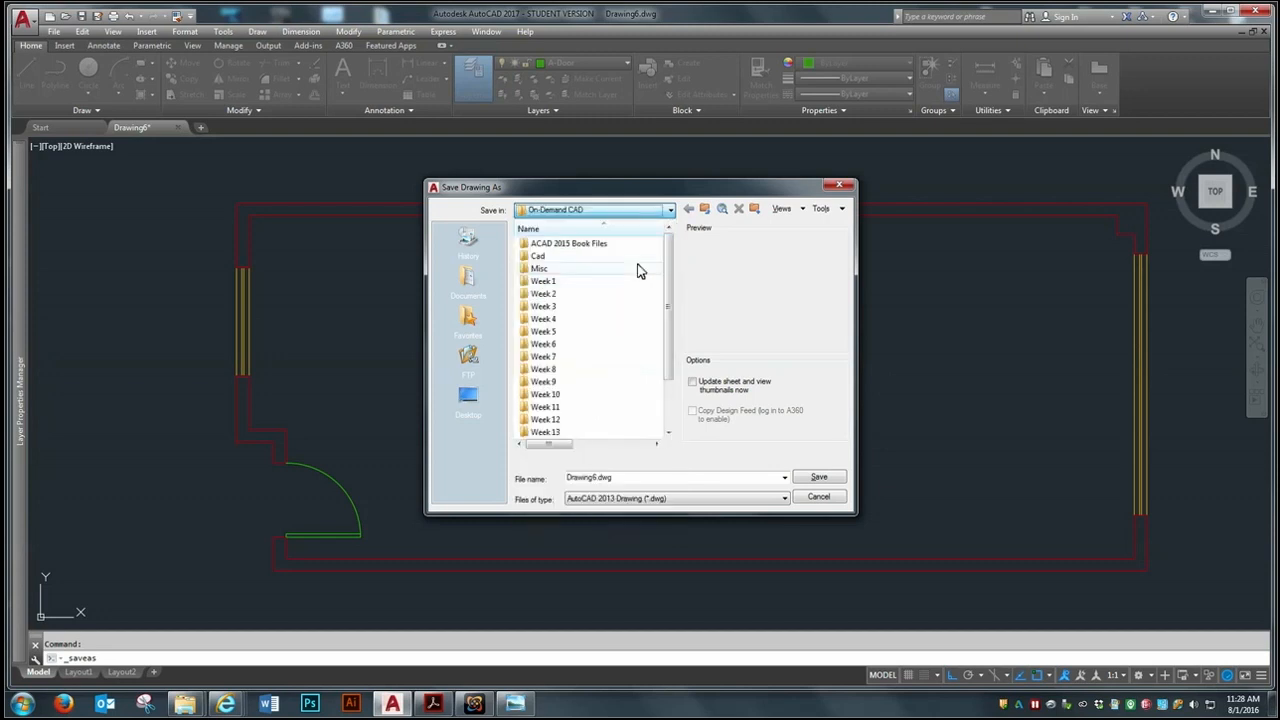
double_click(544, 320)
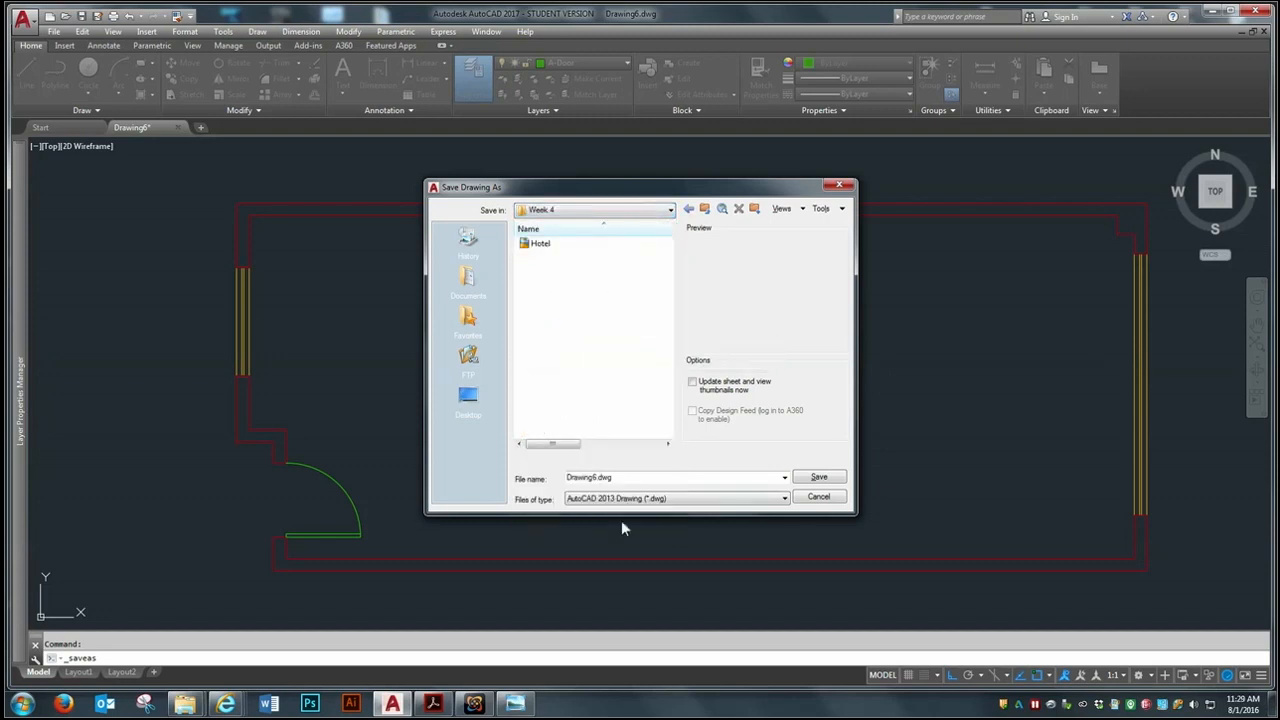
Name the file with the author's surname followed by "-Hotel" and save it as an AutoCAD 2013 drawing
double_click(618, 479)
text(Flener-Hotel)
click(818, 478)
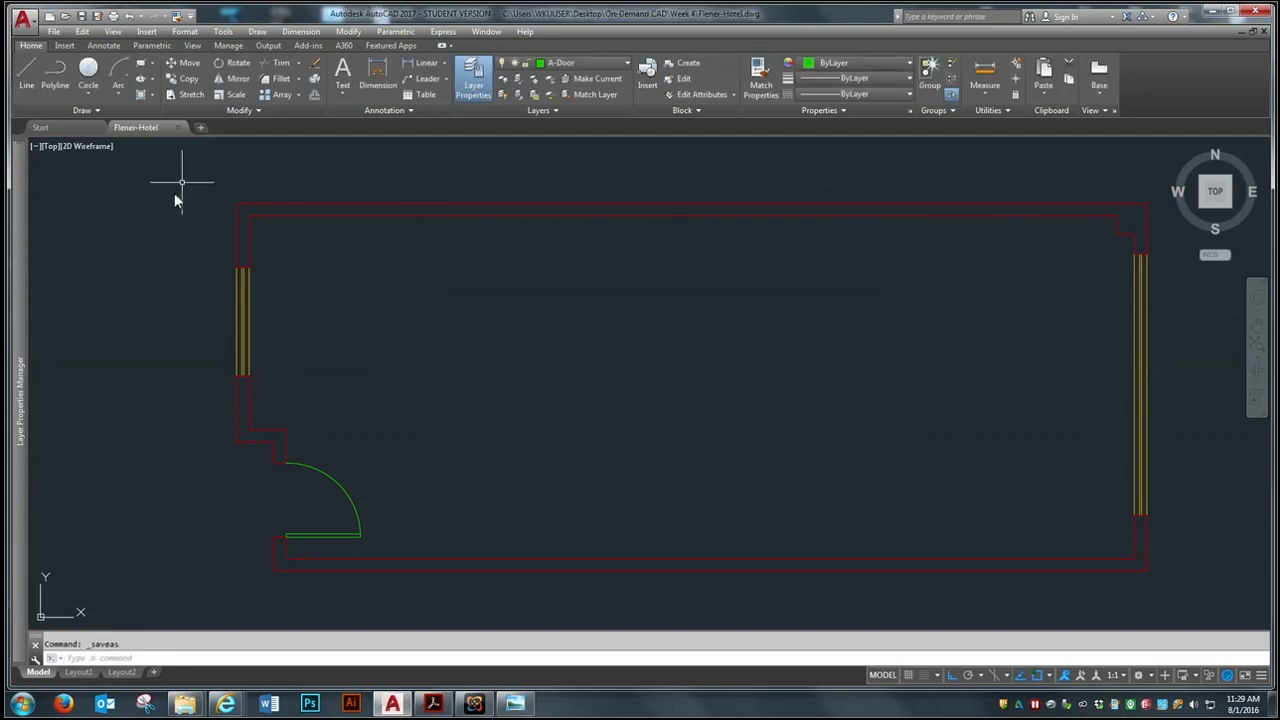
Minimize the drawing program and switch to the Week 4 Blackboard course page in Internet Explorer to view the assignment
click(1210, 10)
mouse_move(226, 703)
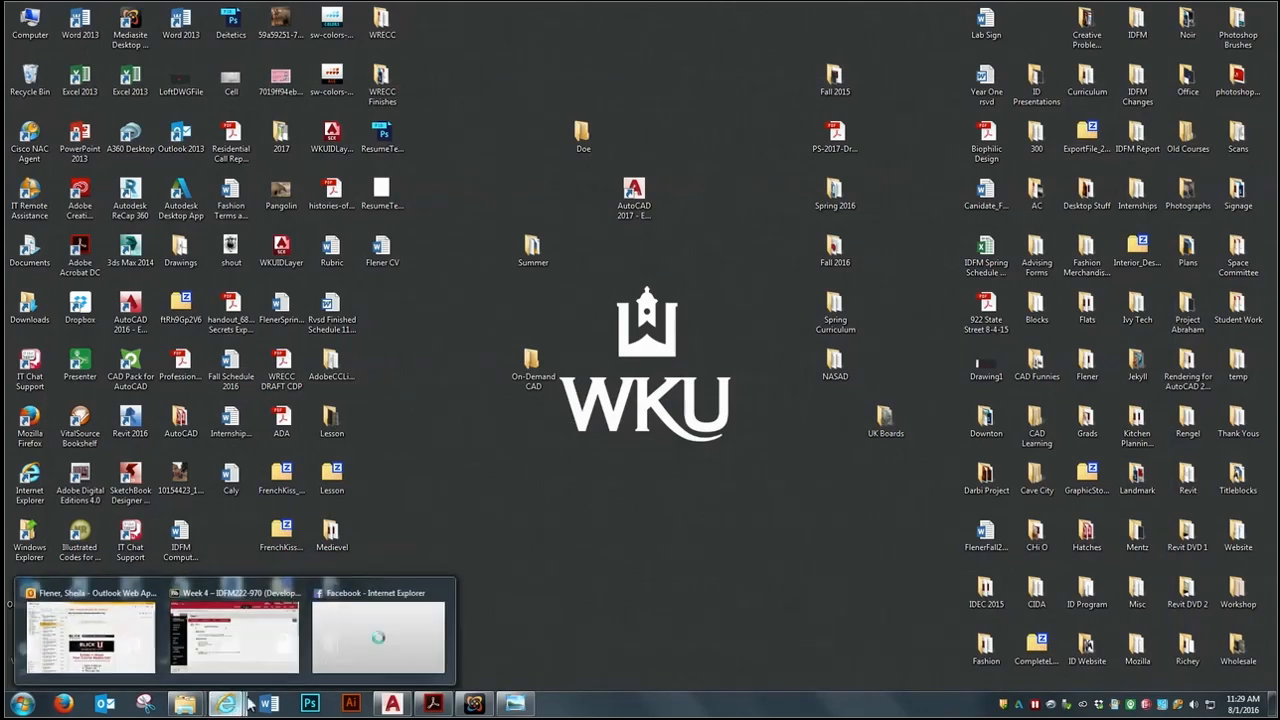
click(195, 652)
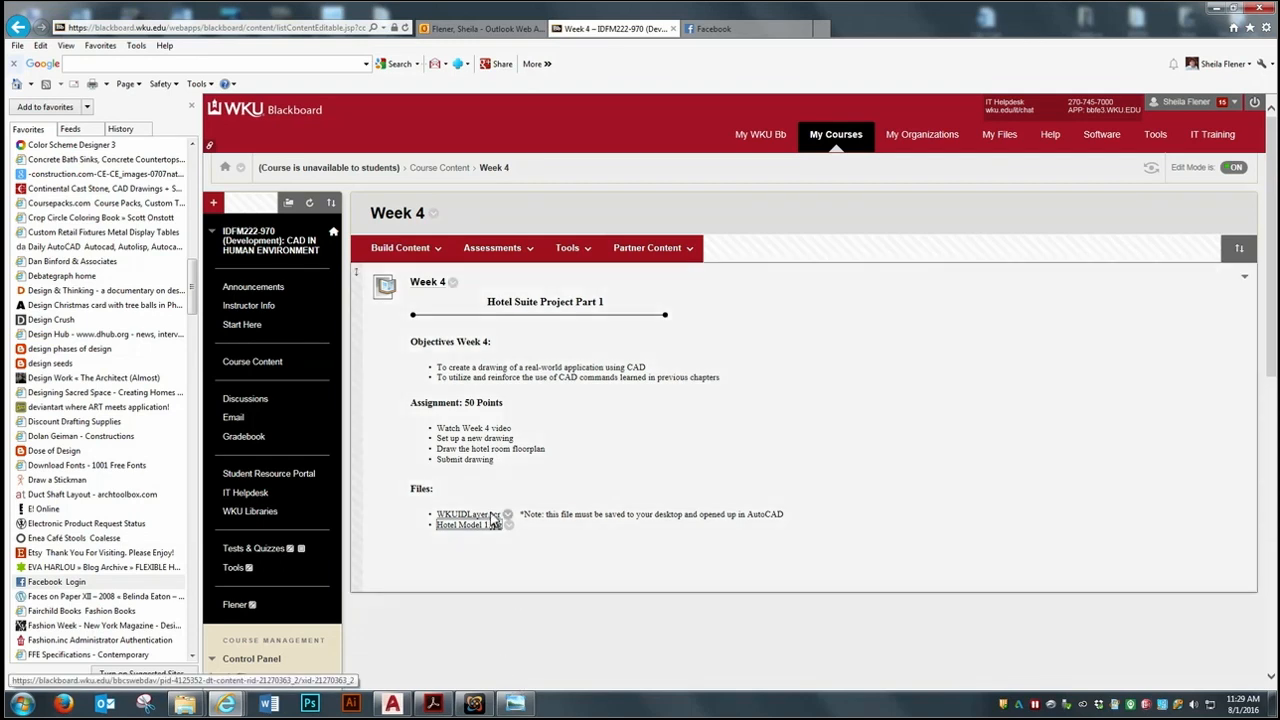
click(515, 705)
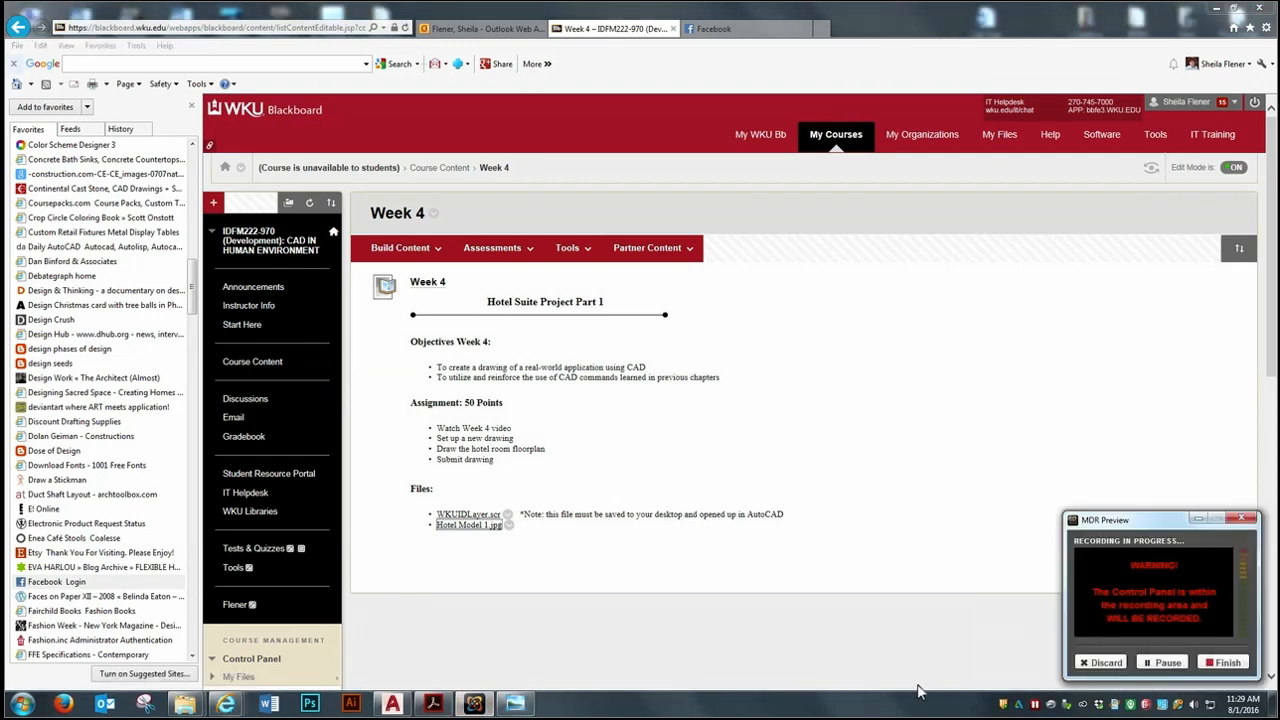